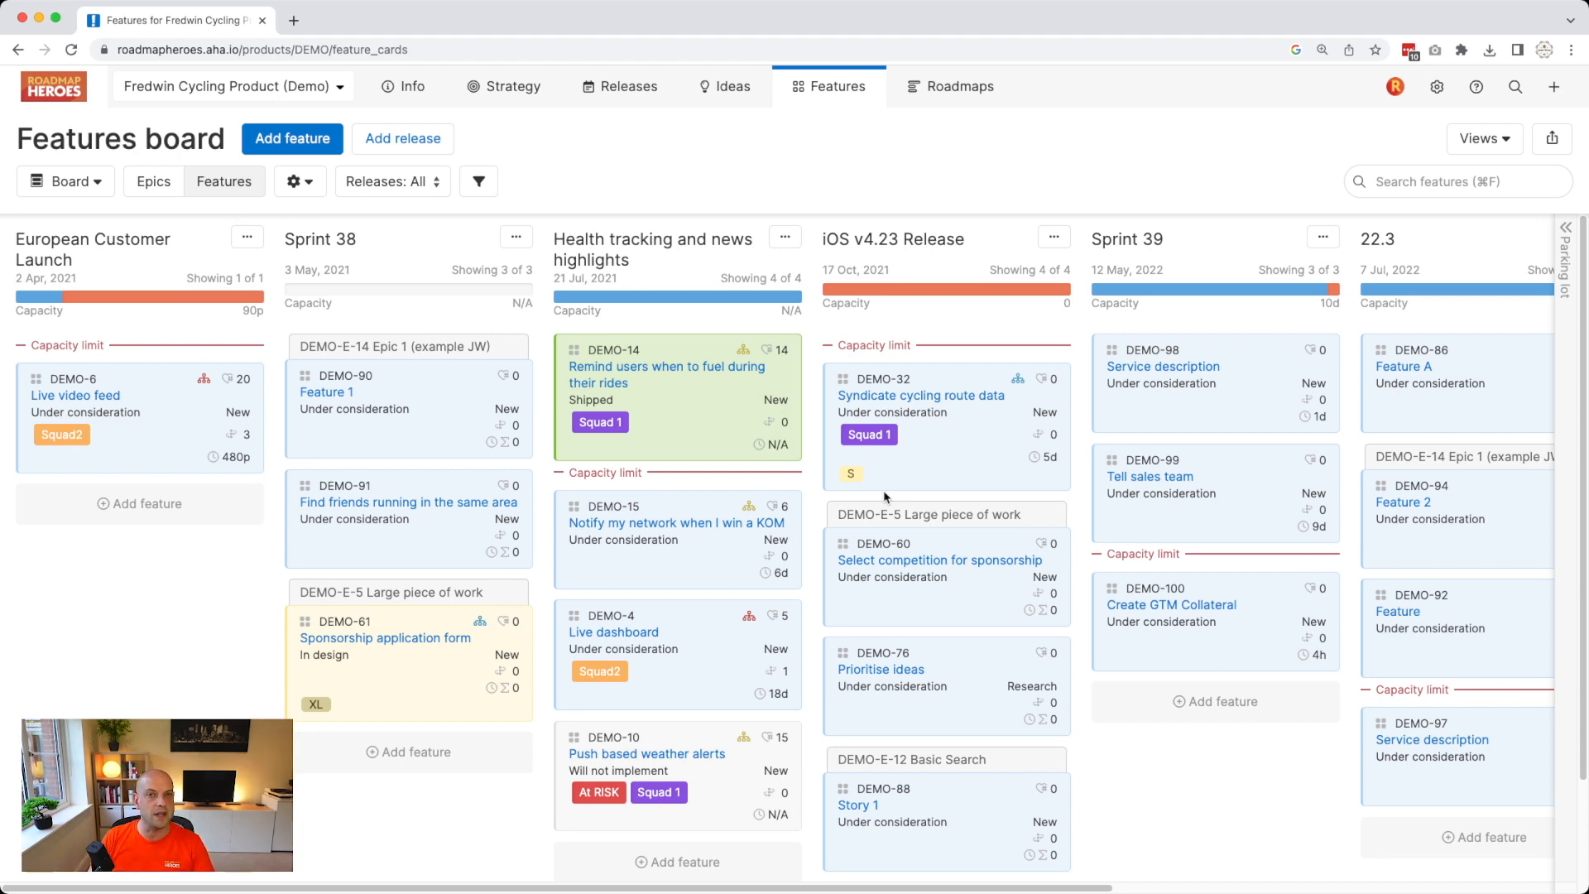
Open feature DEMO-15, 'Notify my network when I win a KOM', from the Features board.
left_click(638, 570)
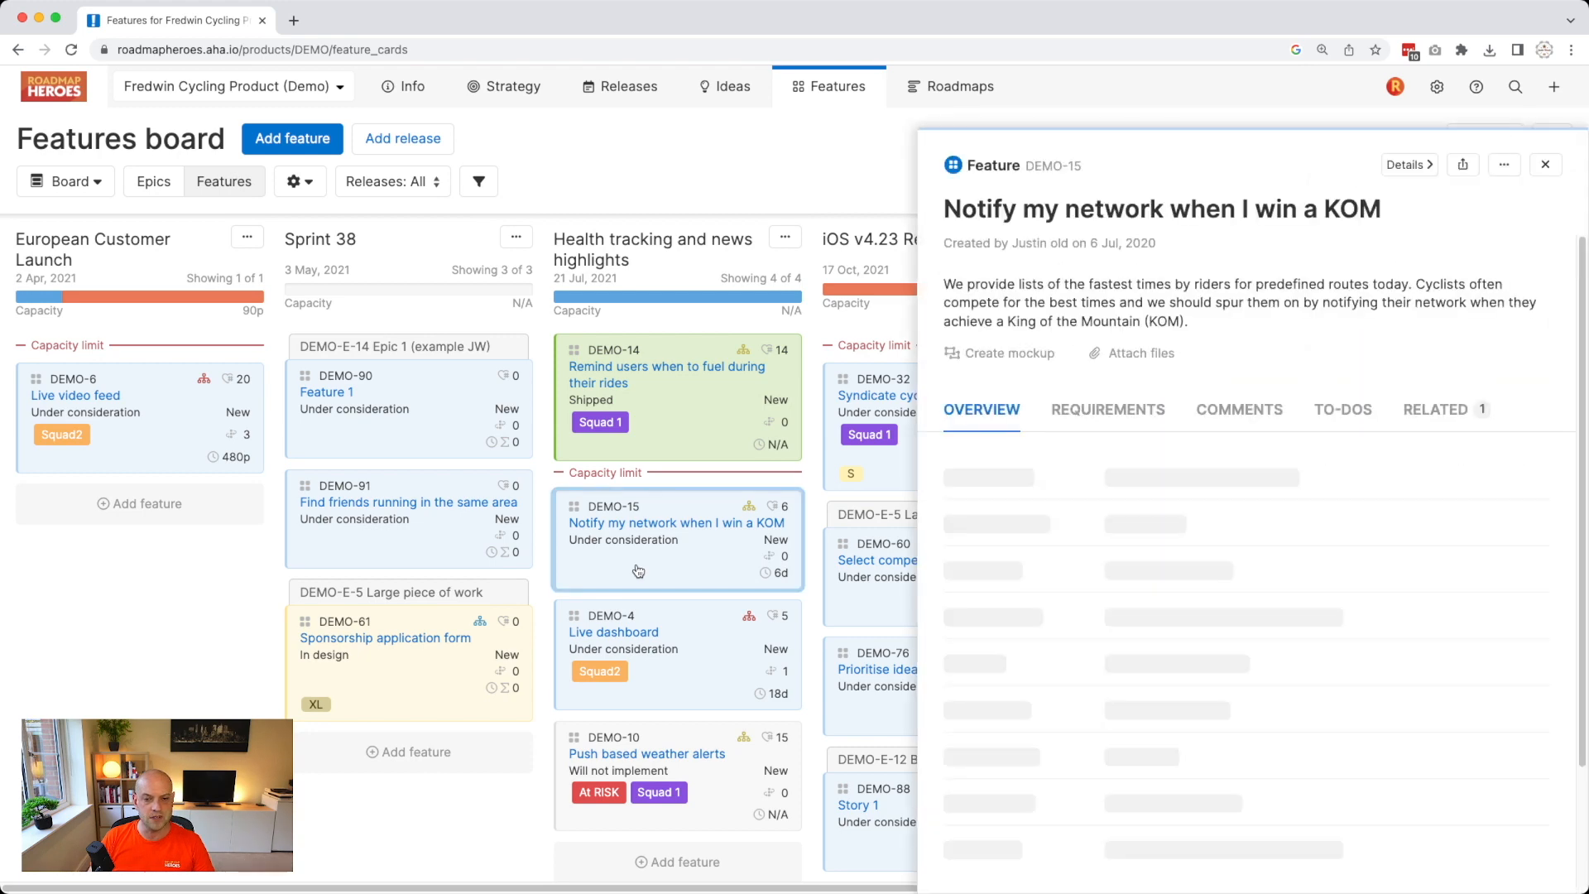
Give DEMO-15 a newly created 'Squad 3' tag and close its details.
scroll(1194, 634, "down", 5)
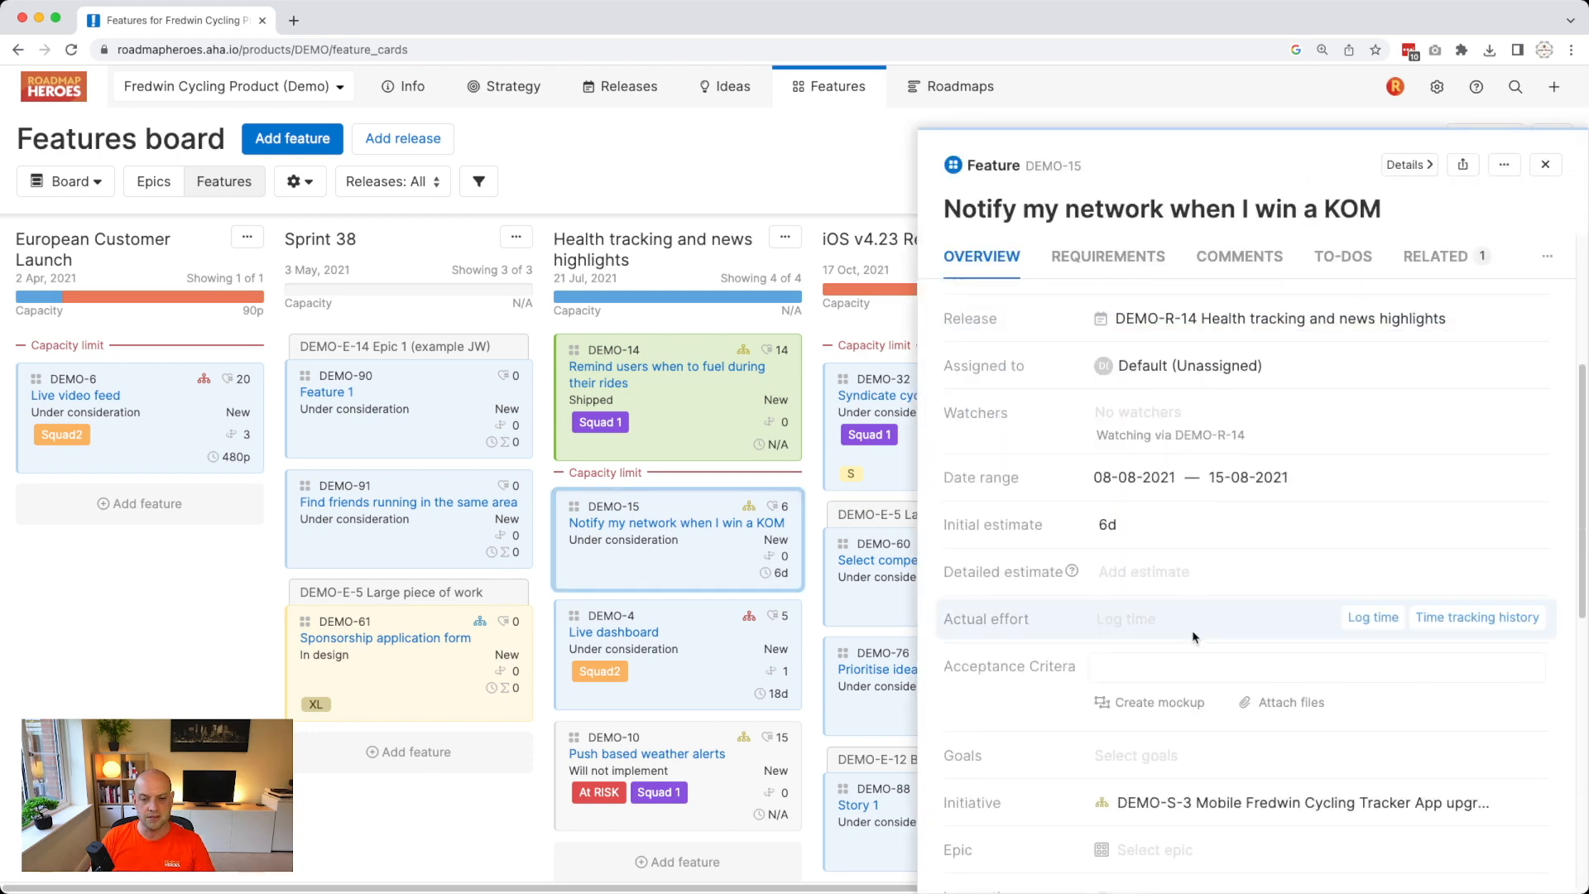
scroll(1161, 728, "down", 3)
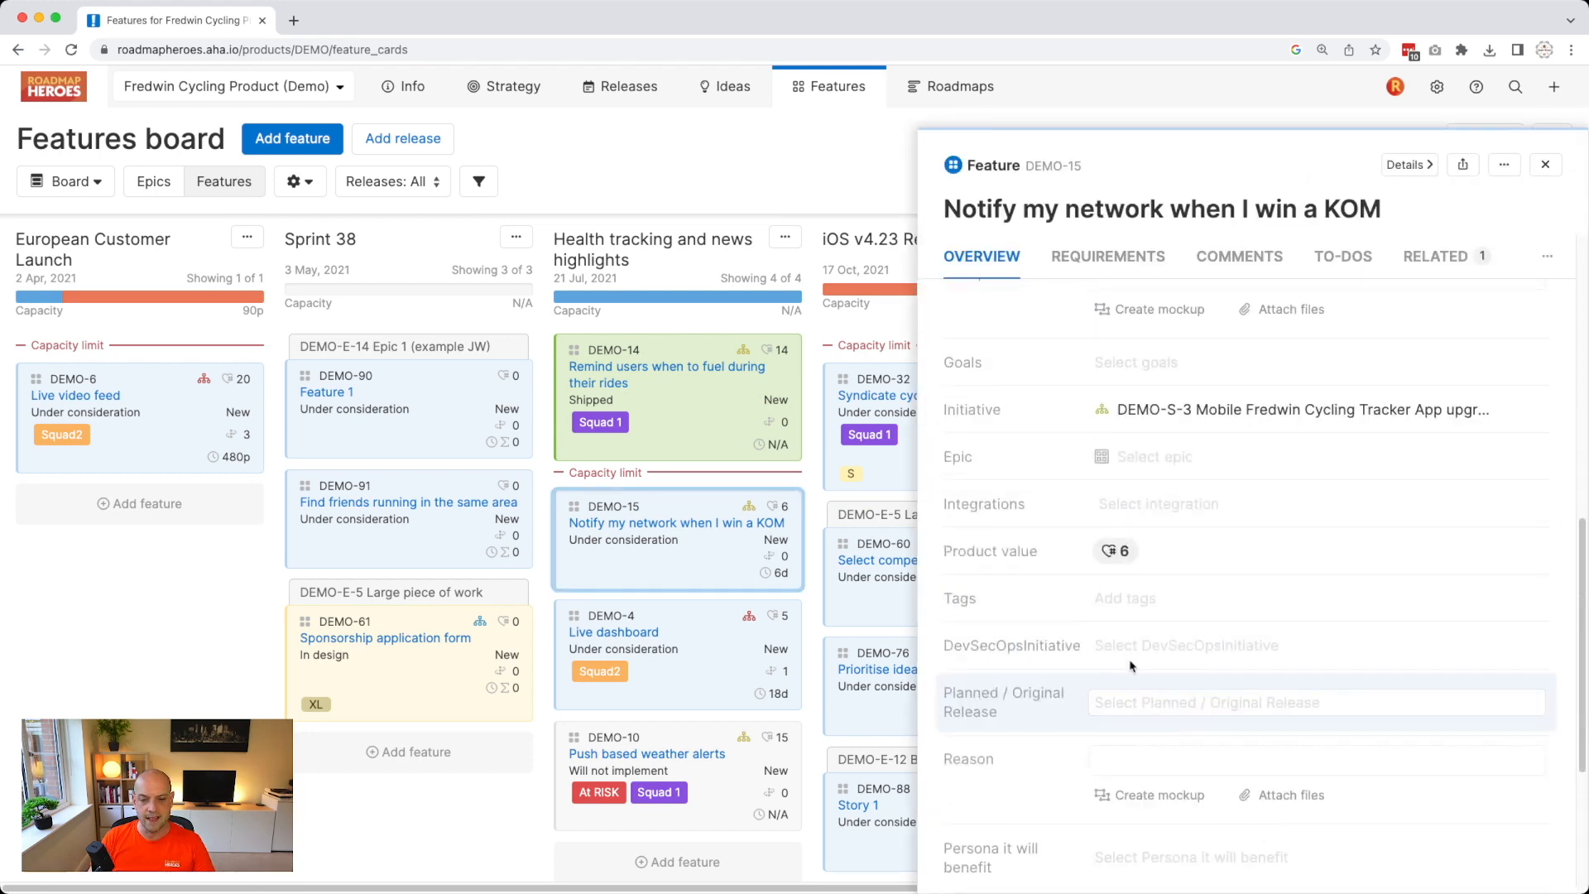
left_click(1128, 603)
type("Squad")
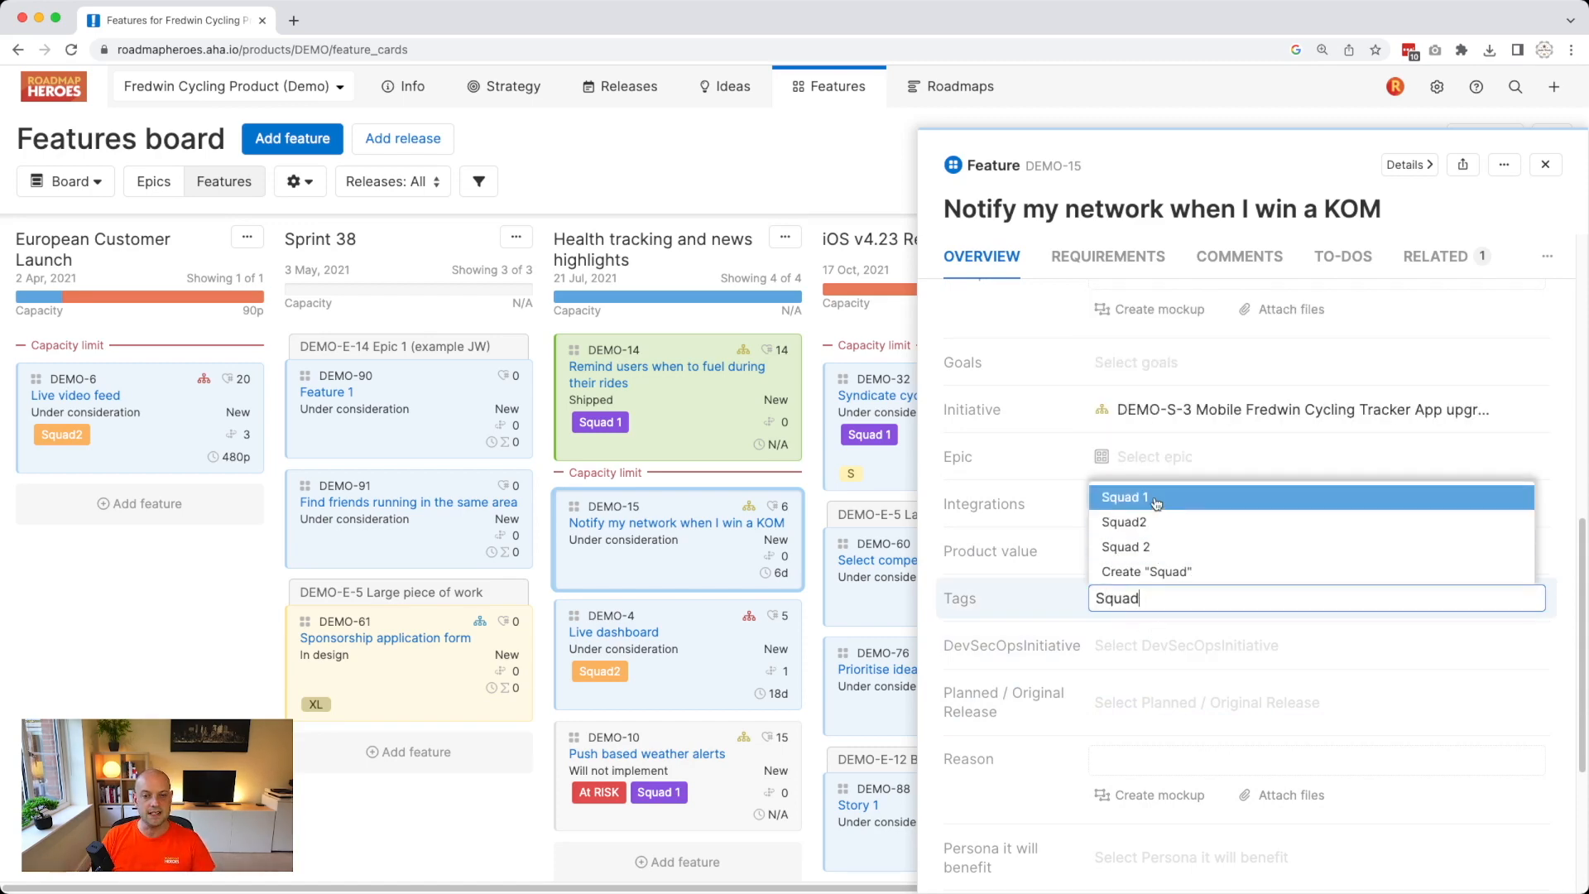
type(" 3")
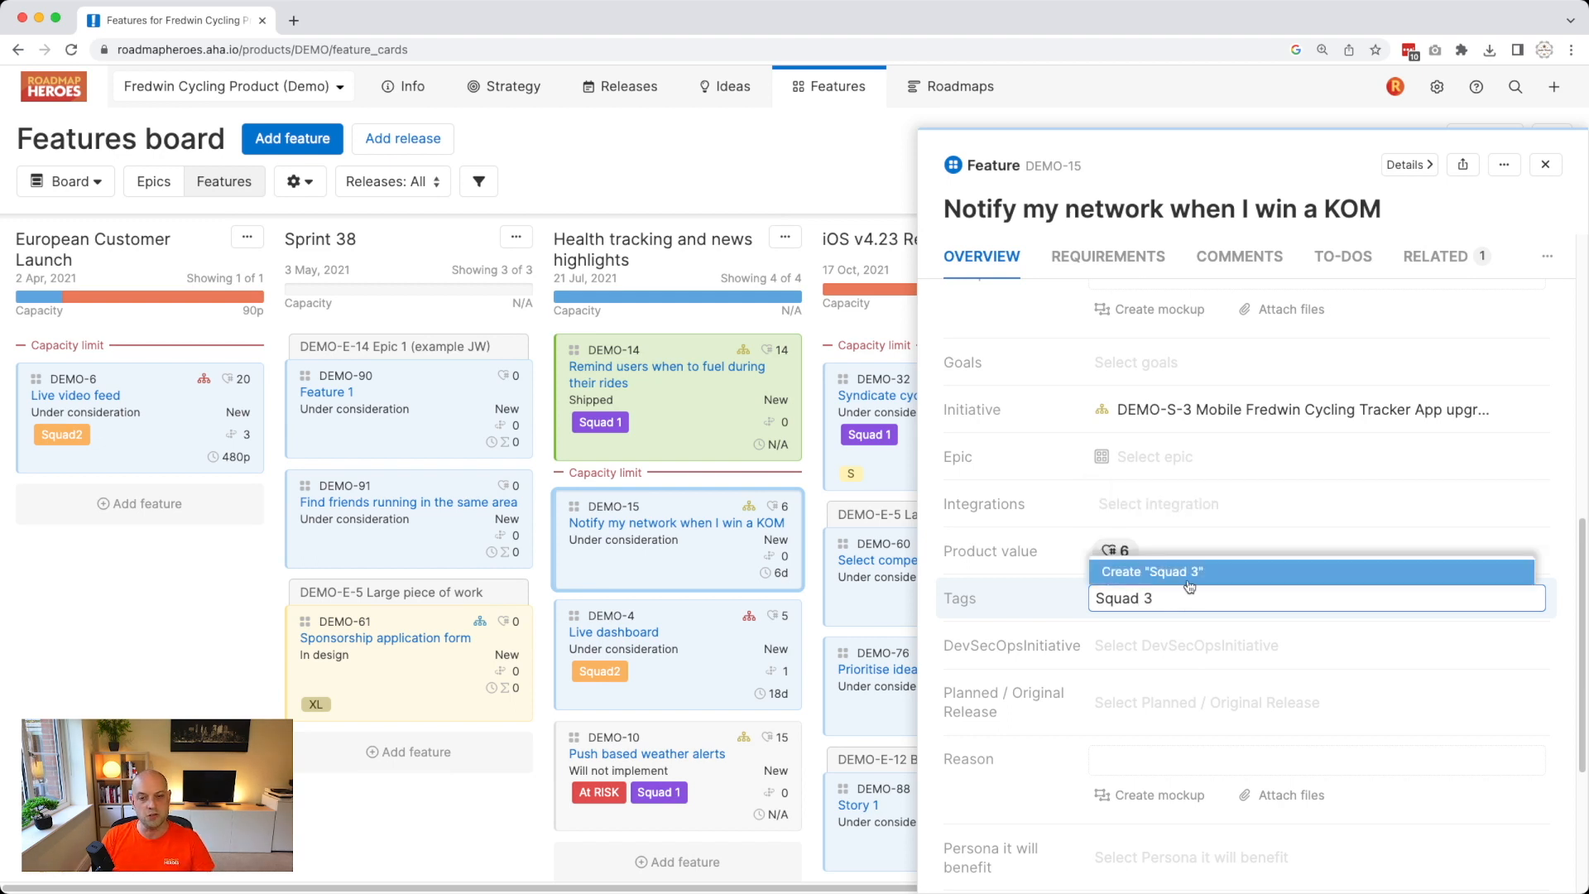
left_click(1182, 586)
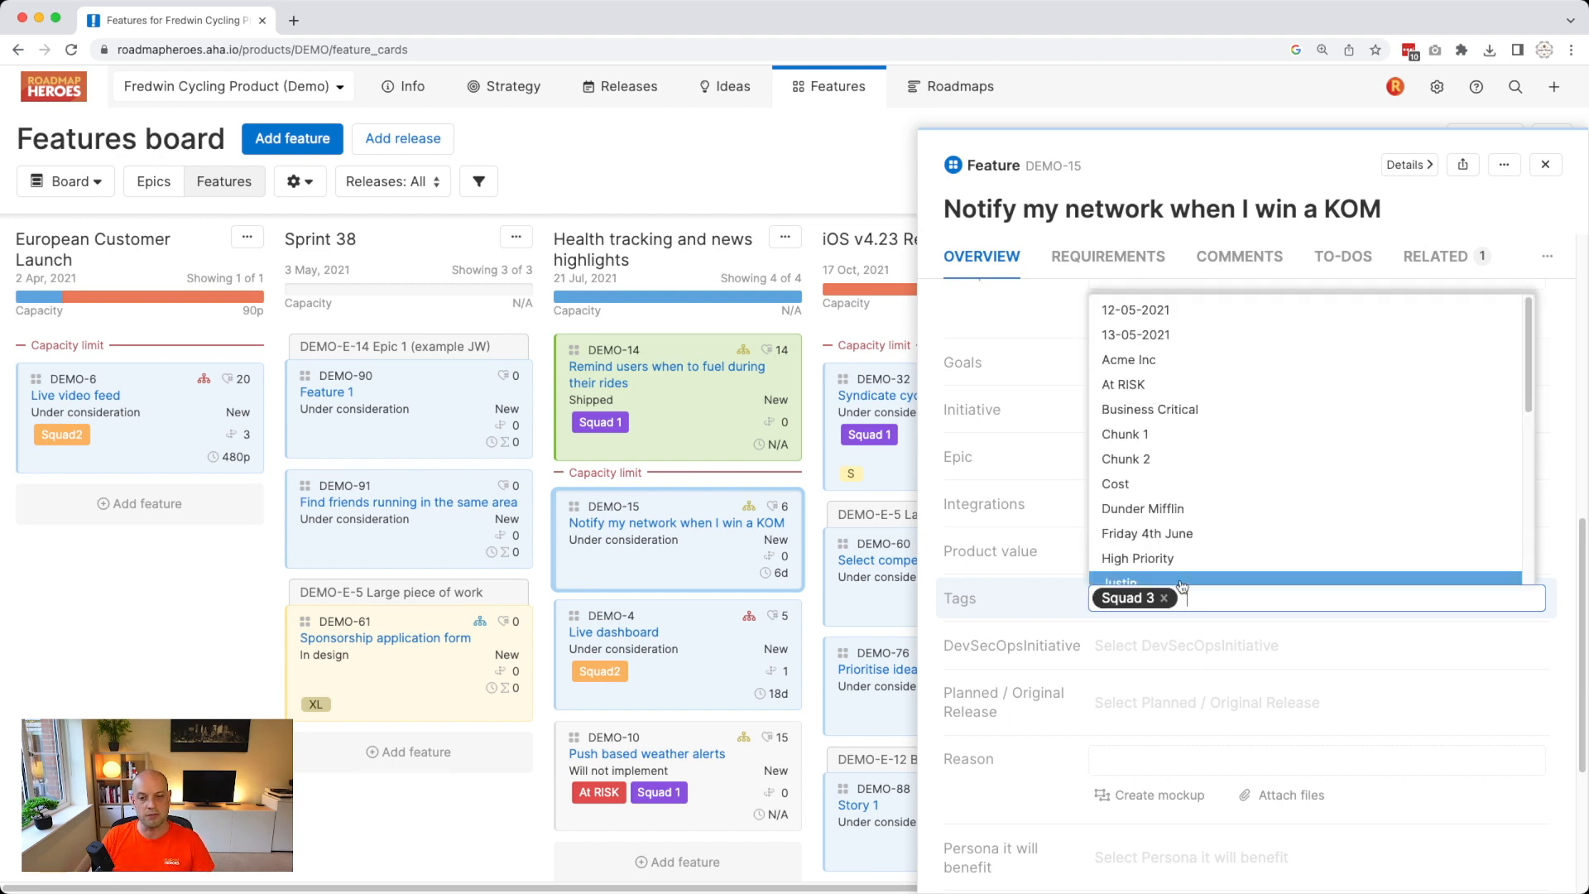
left_click(1031, 621)
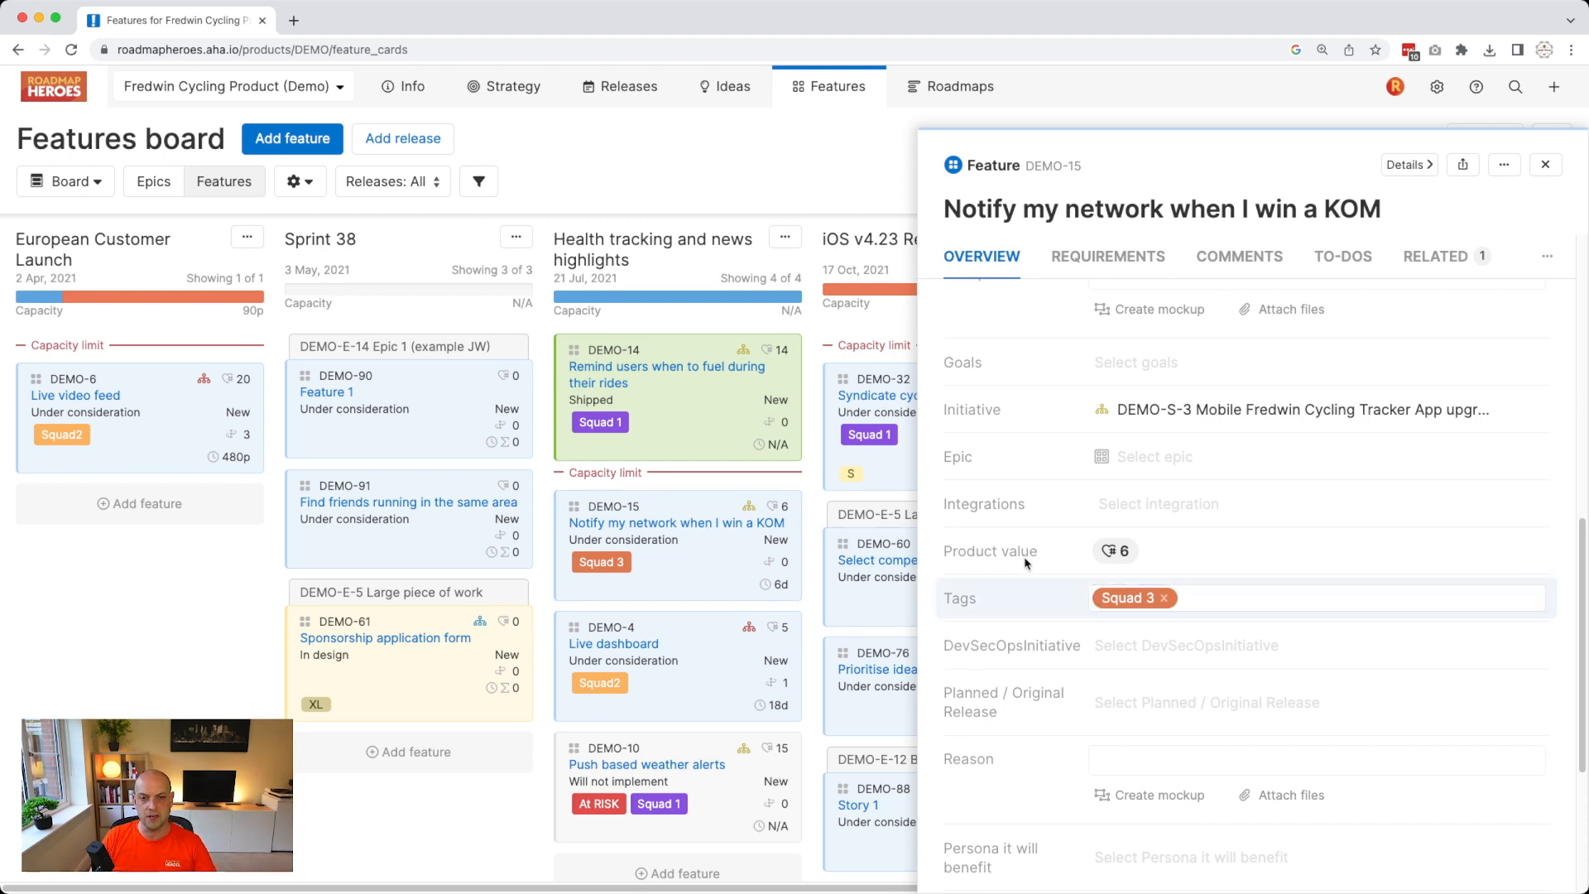
left_click(765, 210)
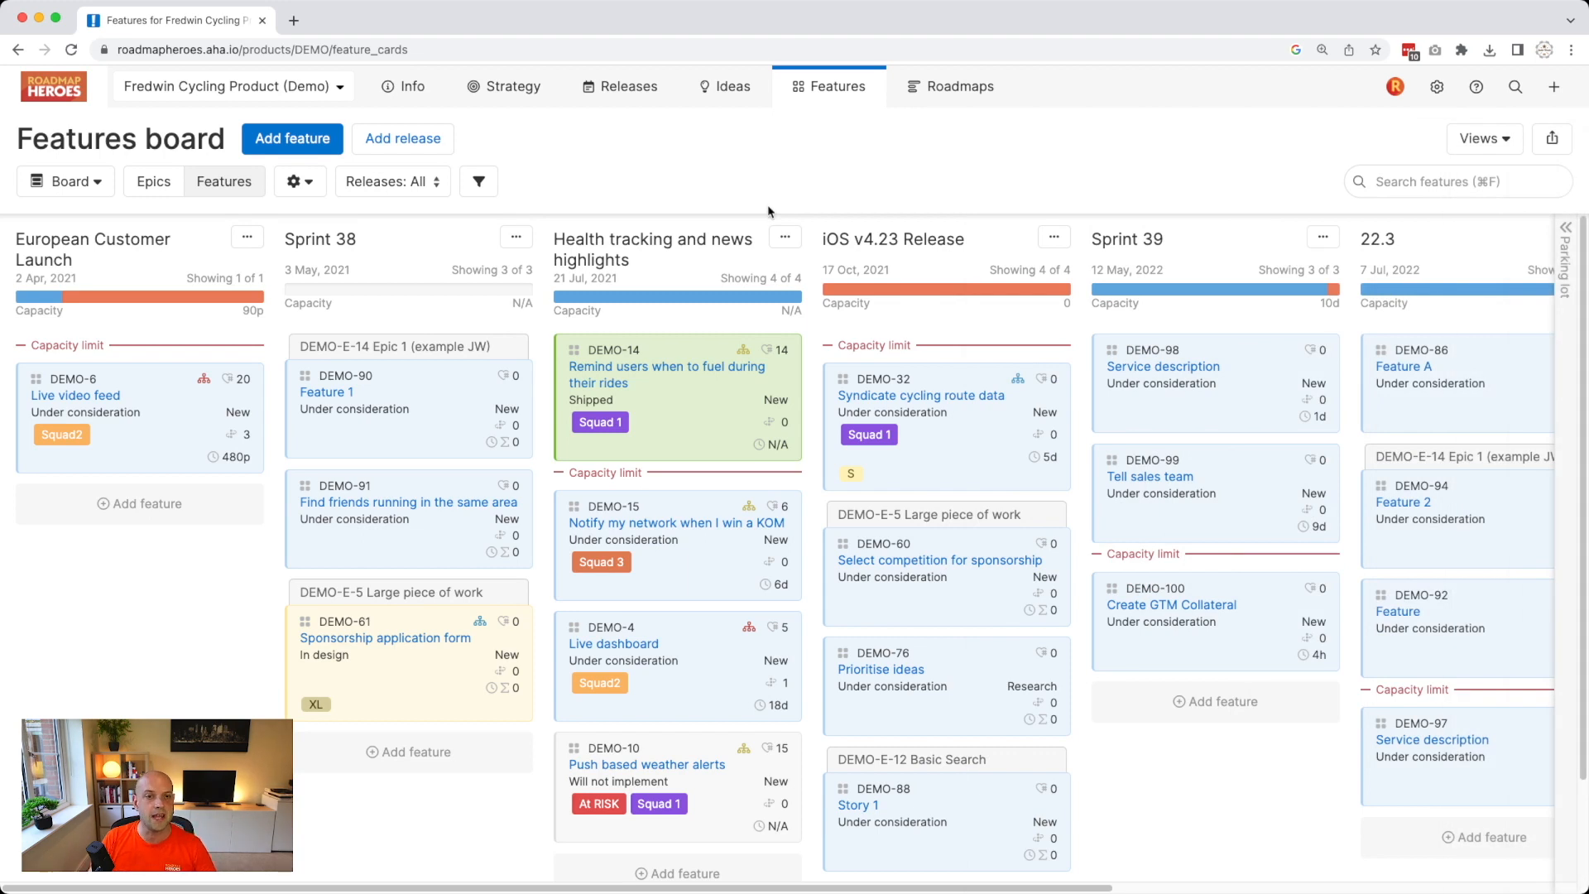
Tag the 'Launch a Penny Farthing! Or maybe a Grifter!' idea with Squad 3, then return to the Features board.
mouse_move(733, 101)
left_click(733, 99)
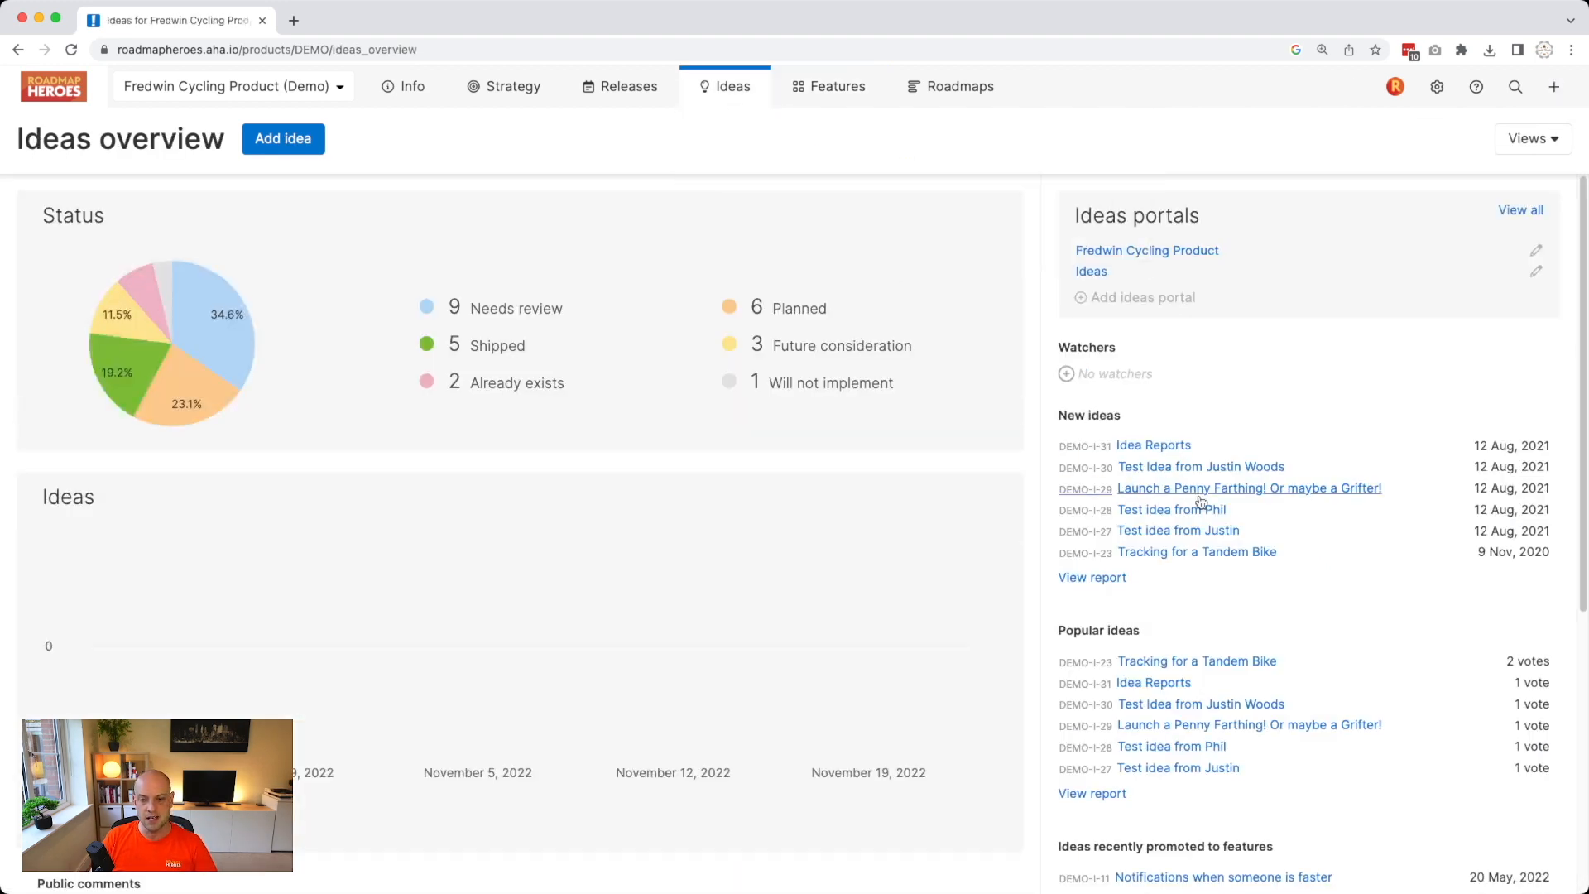
left_click(1200, 496)
scroll(1170, 720, "down", 3)
left_click(1143, 656)
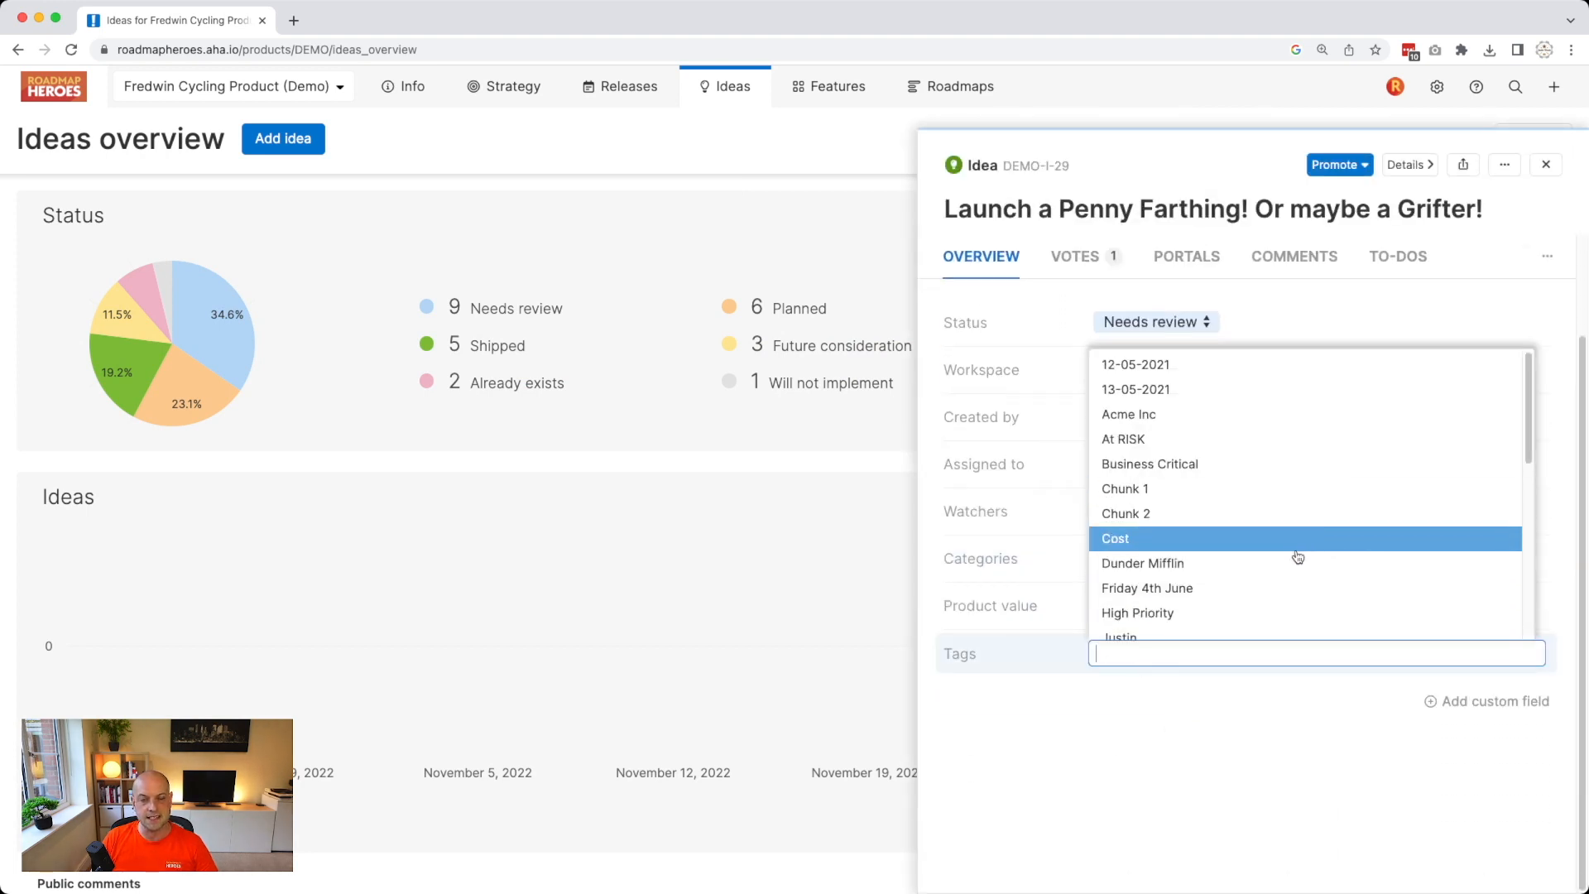
type("squad 3")
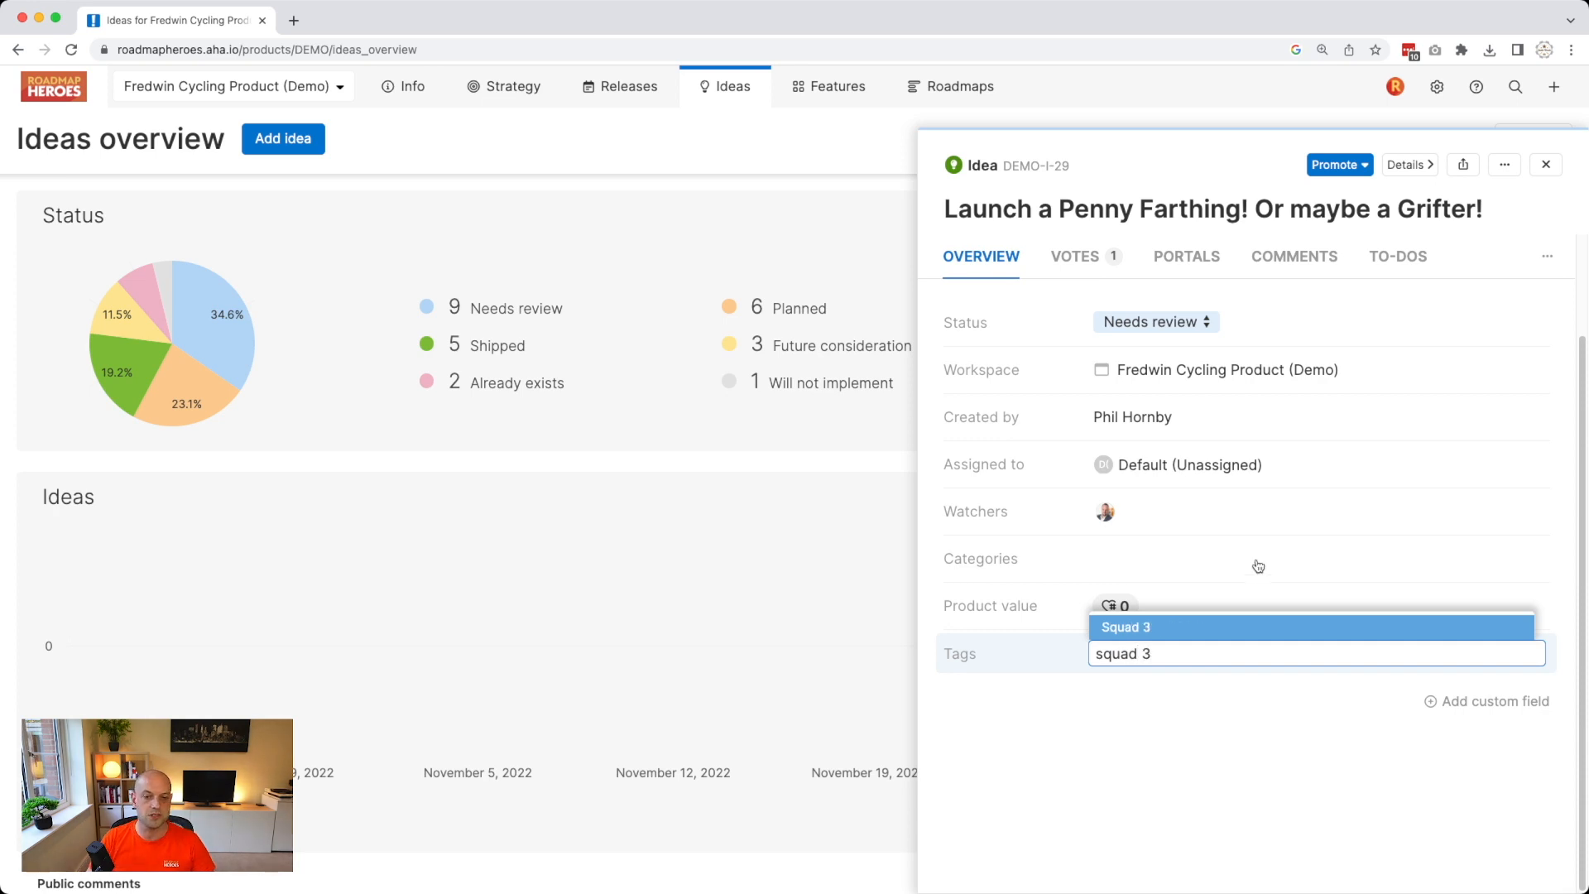
left_click(1215, 628)
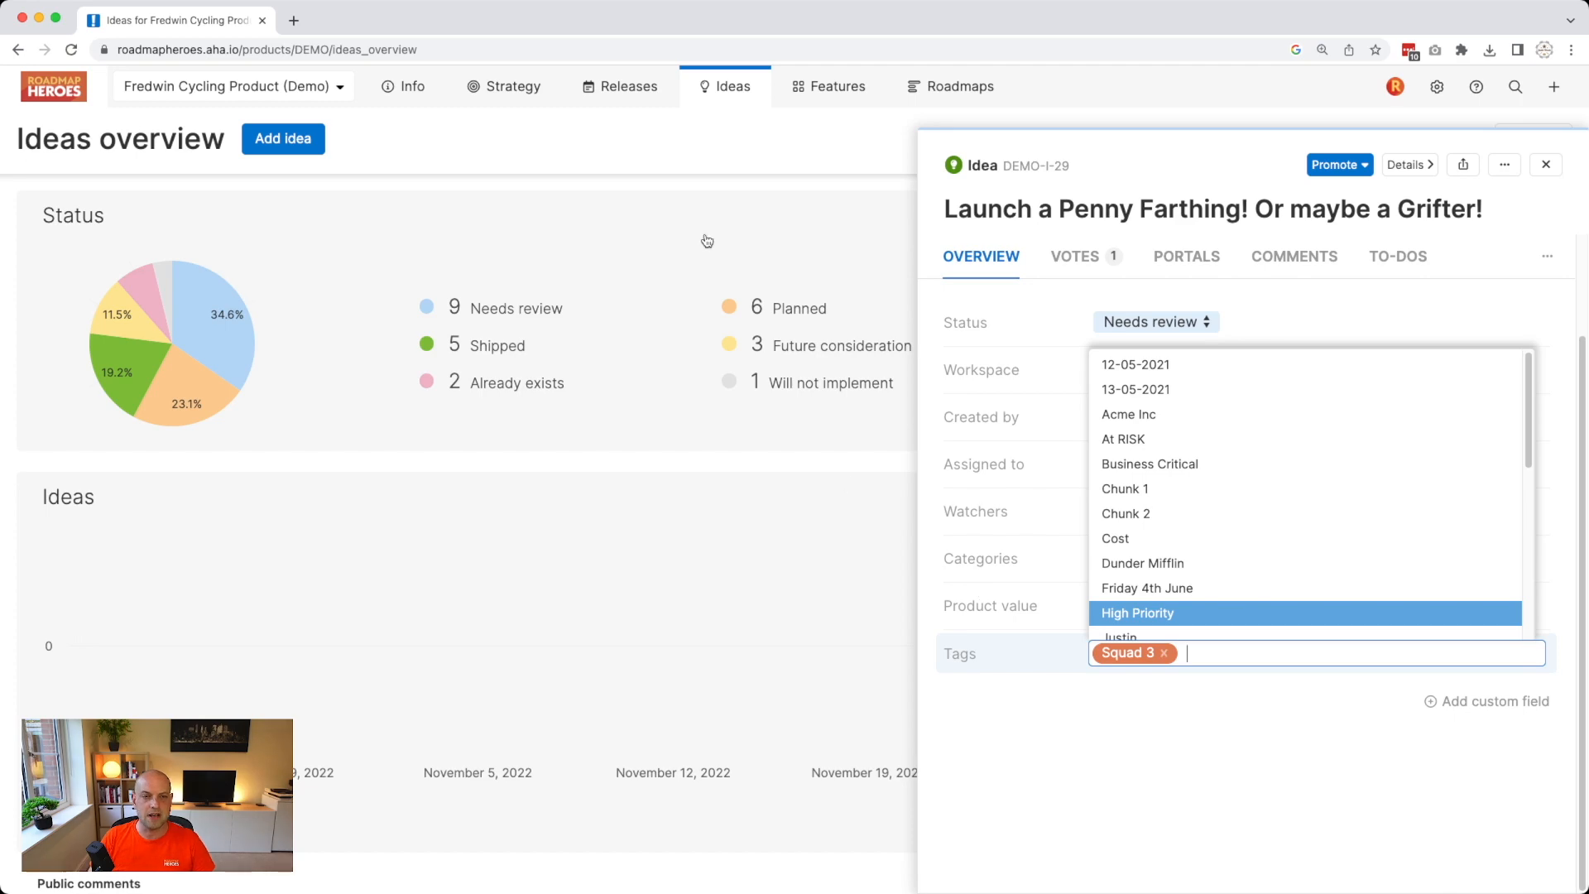
mouse_move(833, 101)
left_click(824, 129)
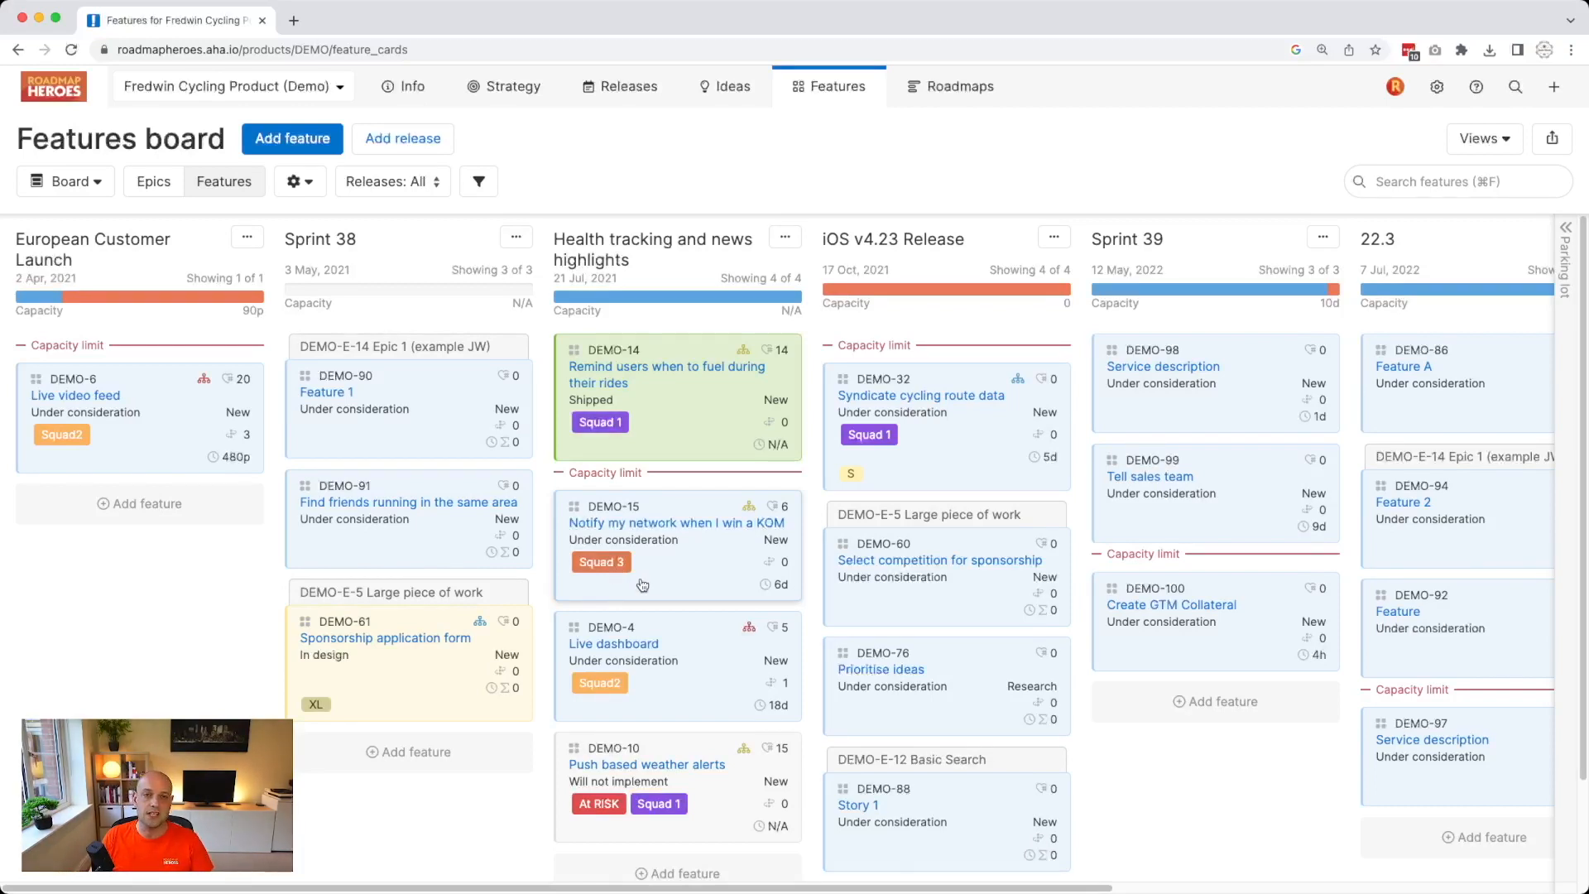
Add the Squad 2 tag to DEMO-4 Live dashboard alongside Squad2, then switch to the list report.
left_click(636, 697)
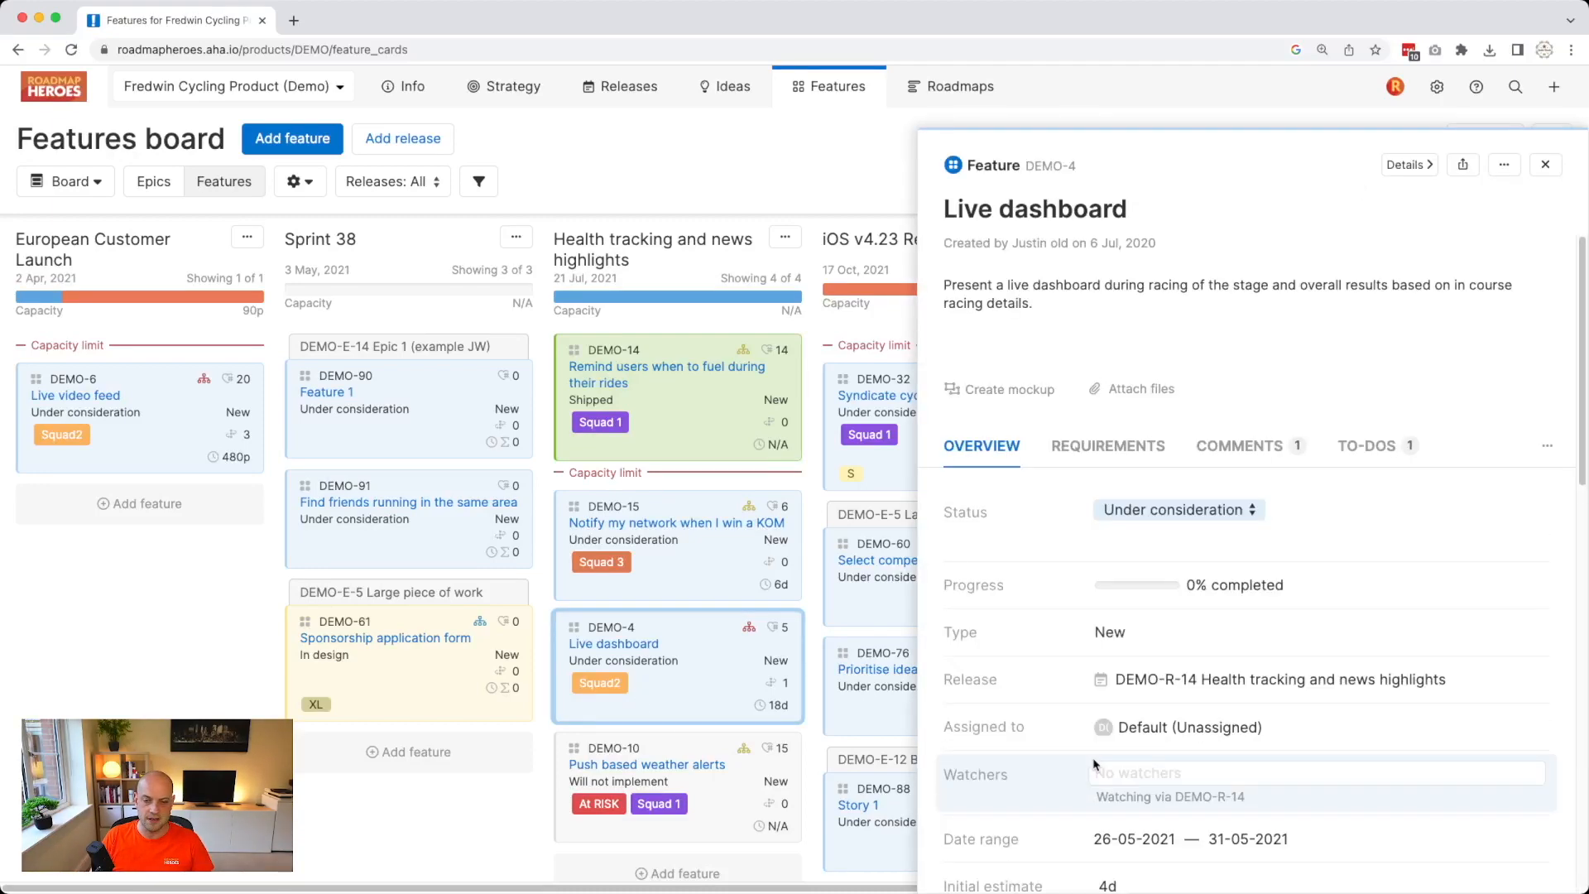
scroll(1084, 763, "down", 6)
left_click(1197, 687)
type("Squad")
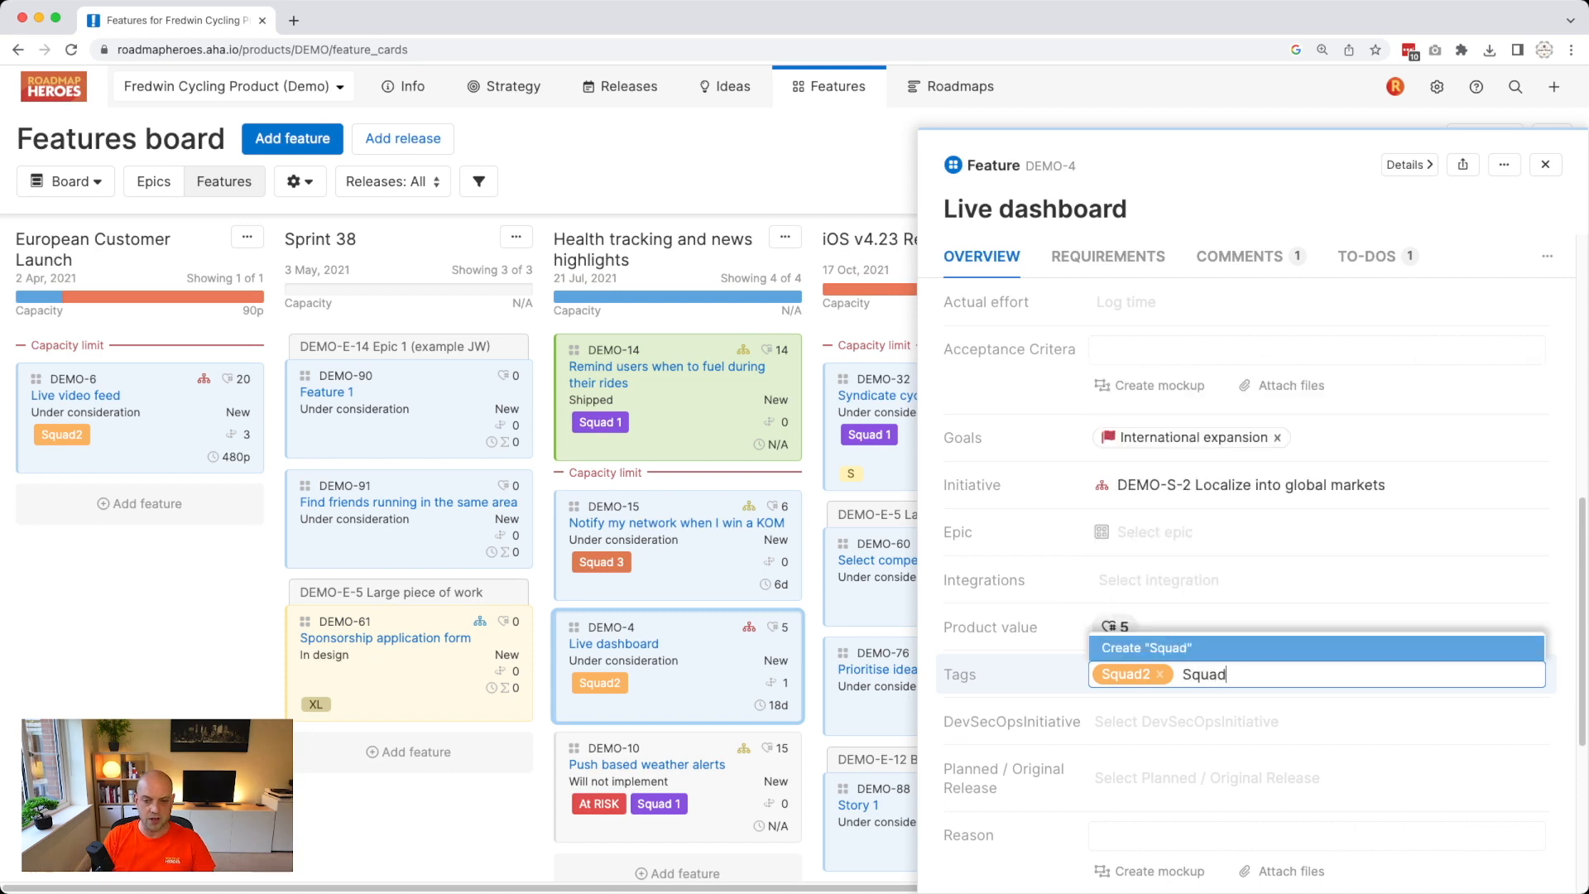
left_click(1171, 600)
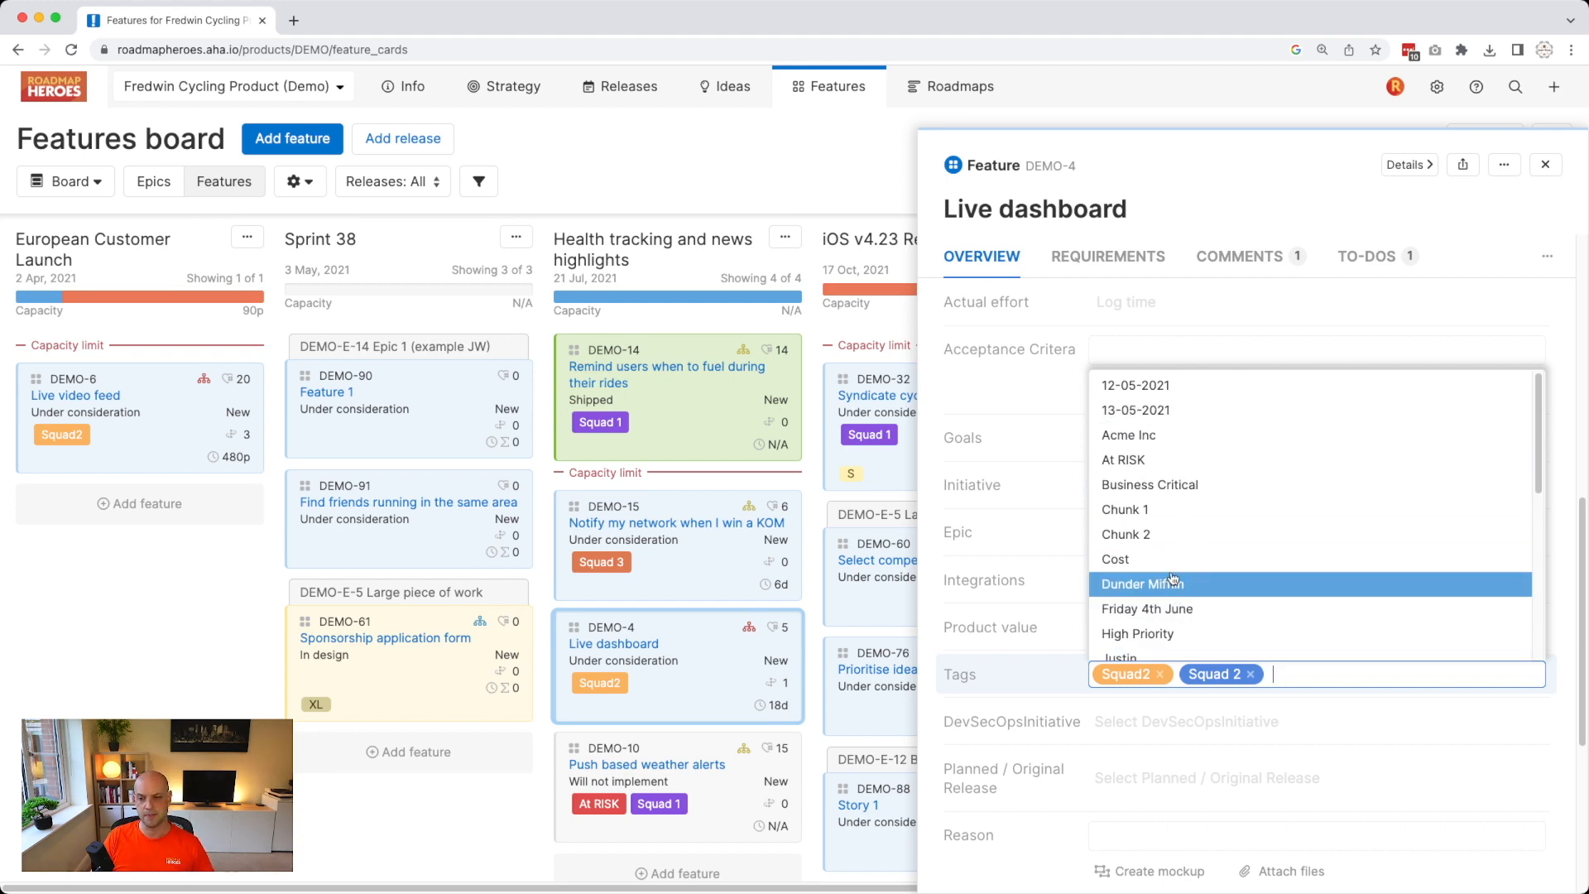
left_click(655, 211)
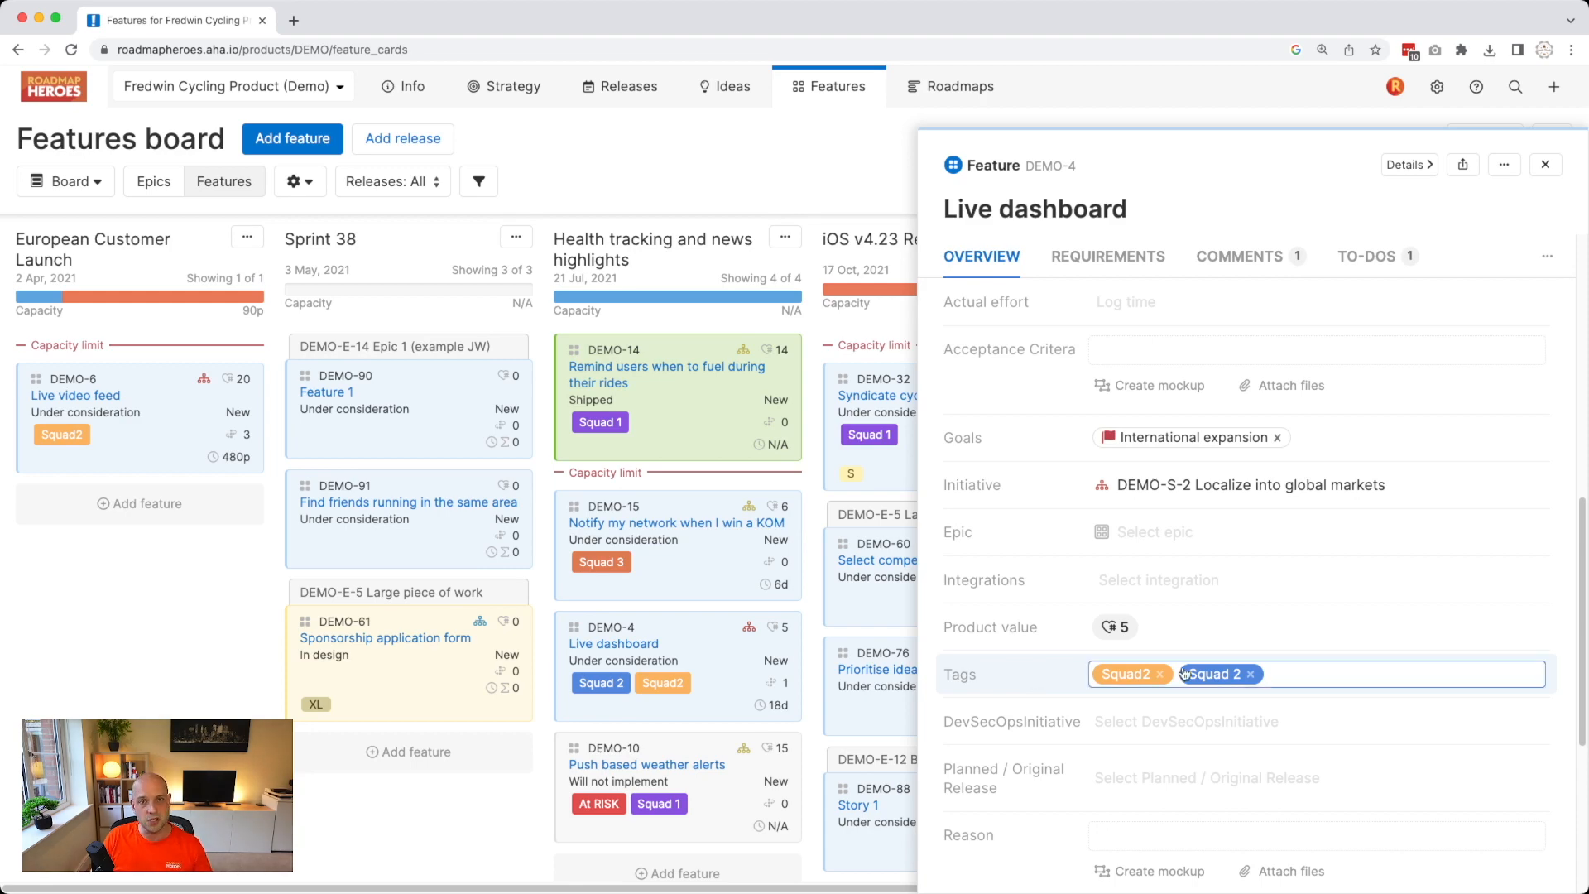
left_click(1316, 688)
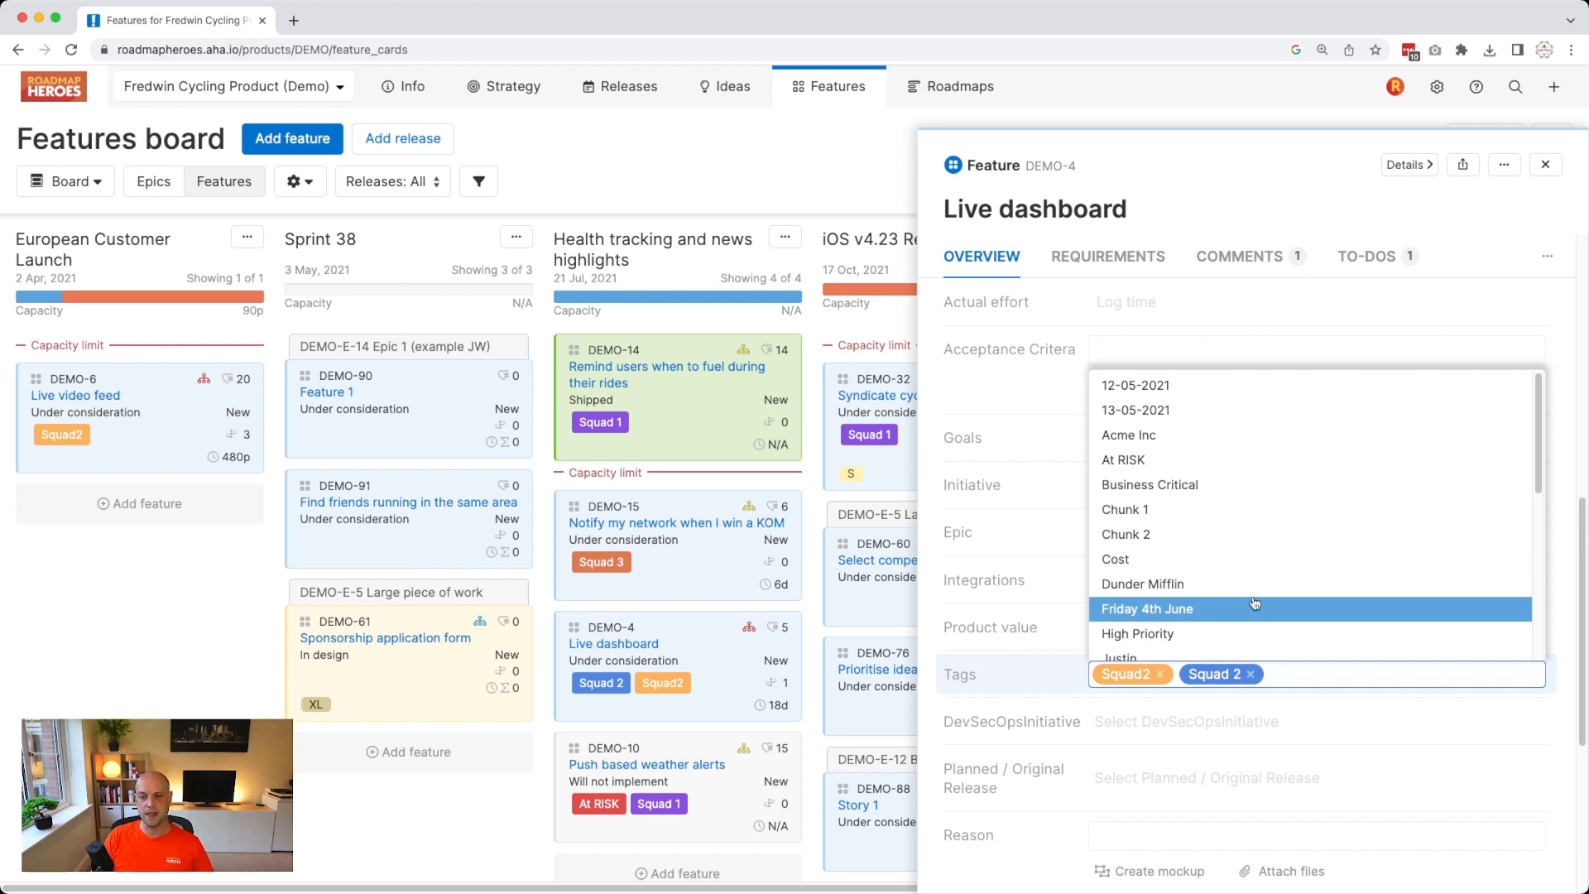
left_click(858, 132)
mouse_move(925, 91)
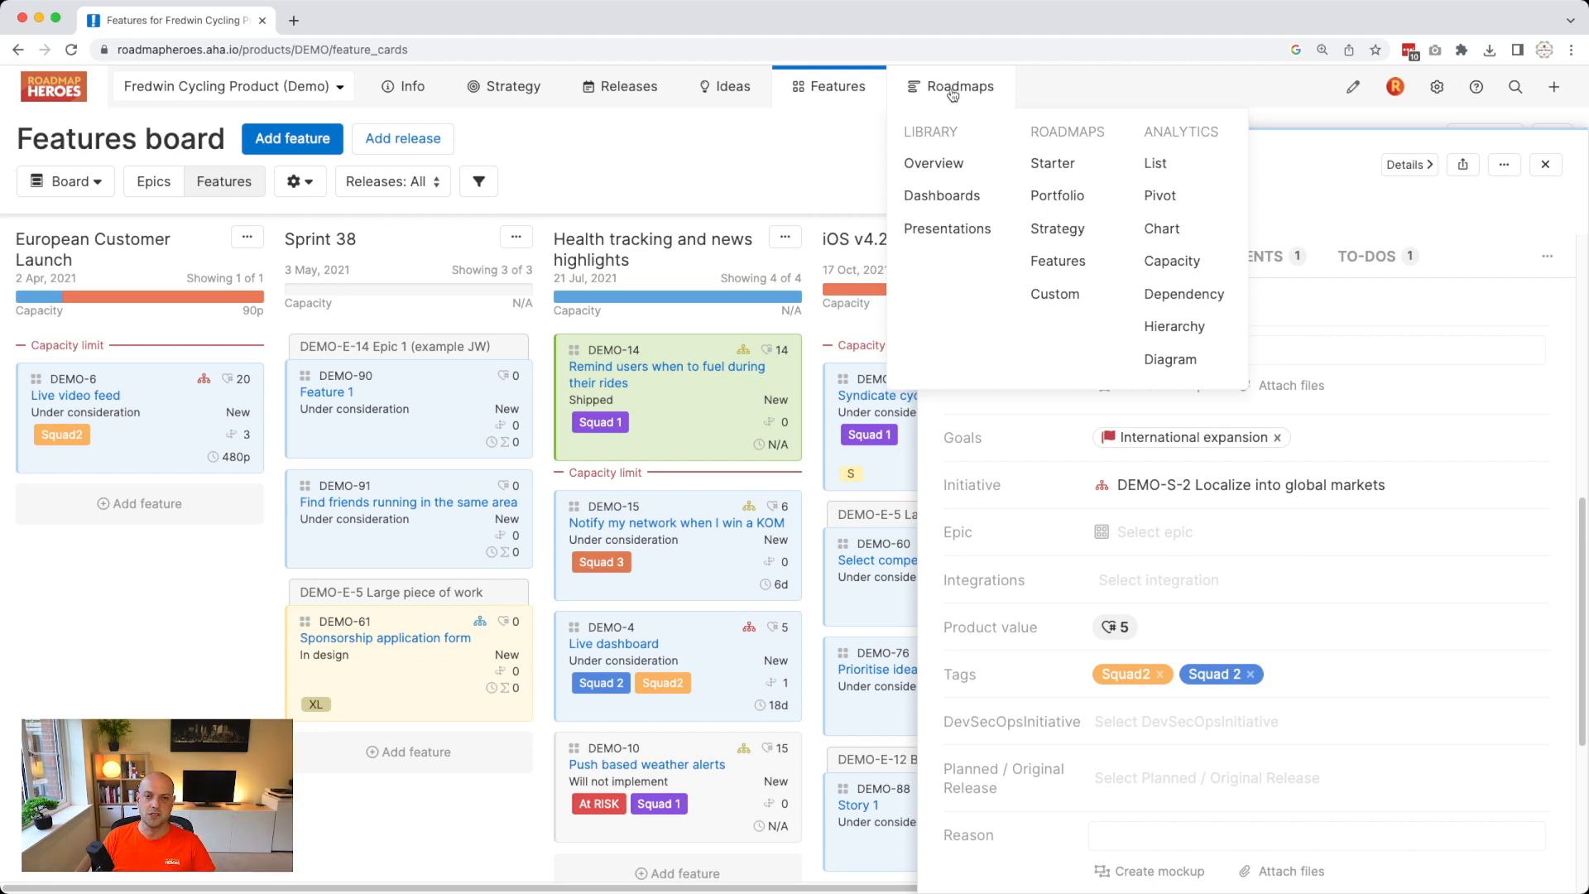
left_click(1177, 166)
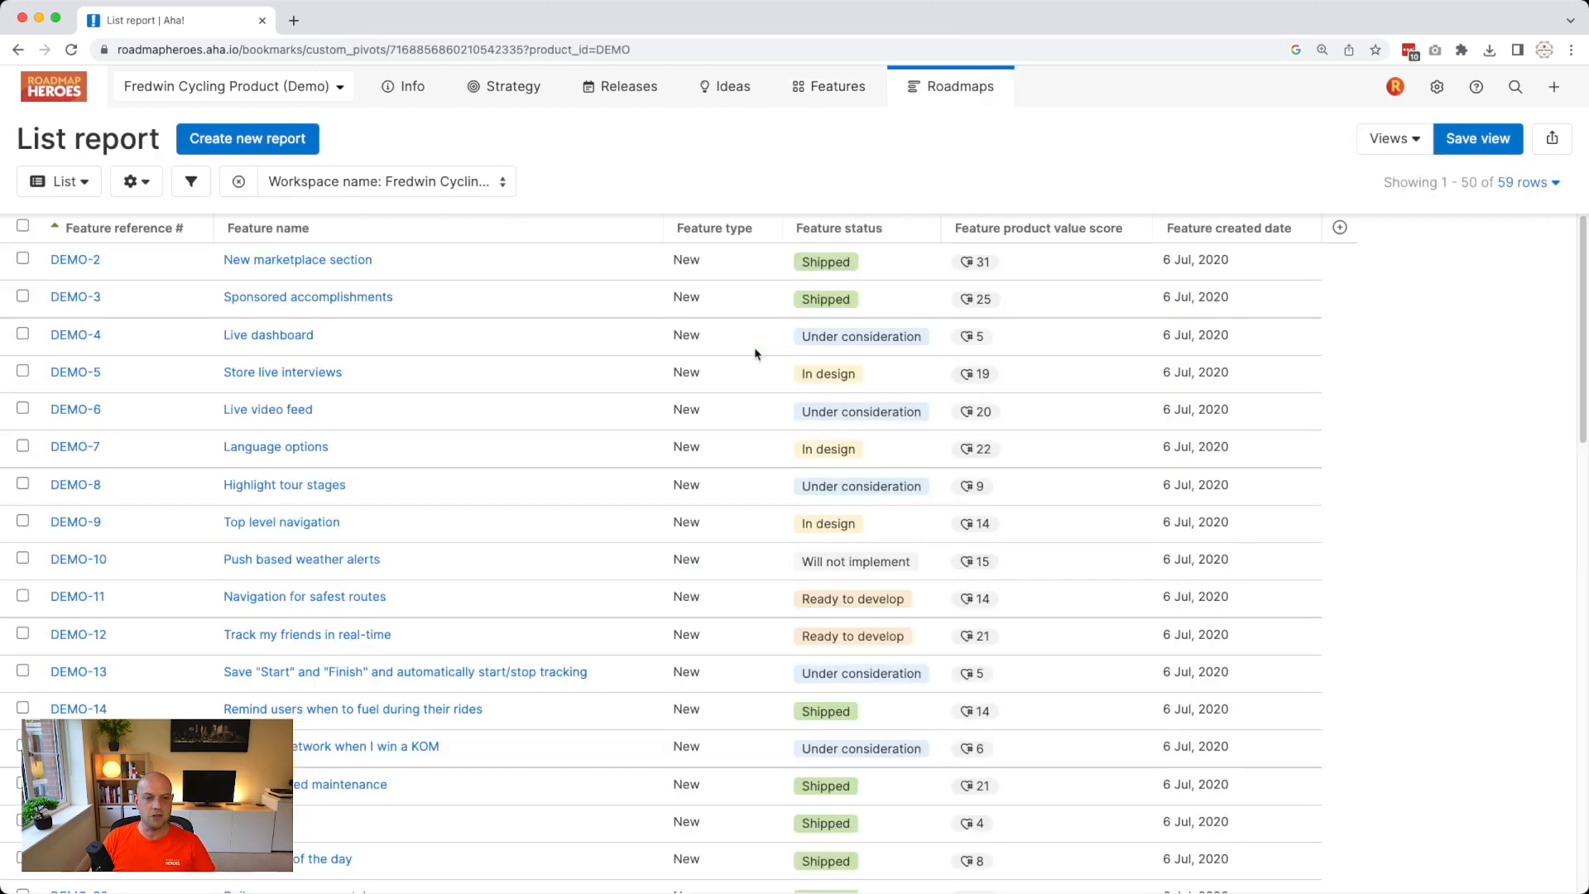
Start a new custom list report based on Features, replacing the current report.
left_click(230, 154)
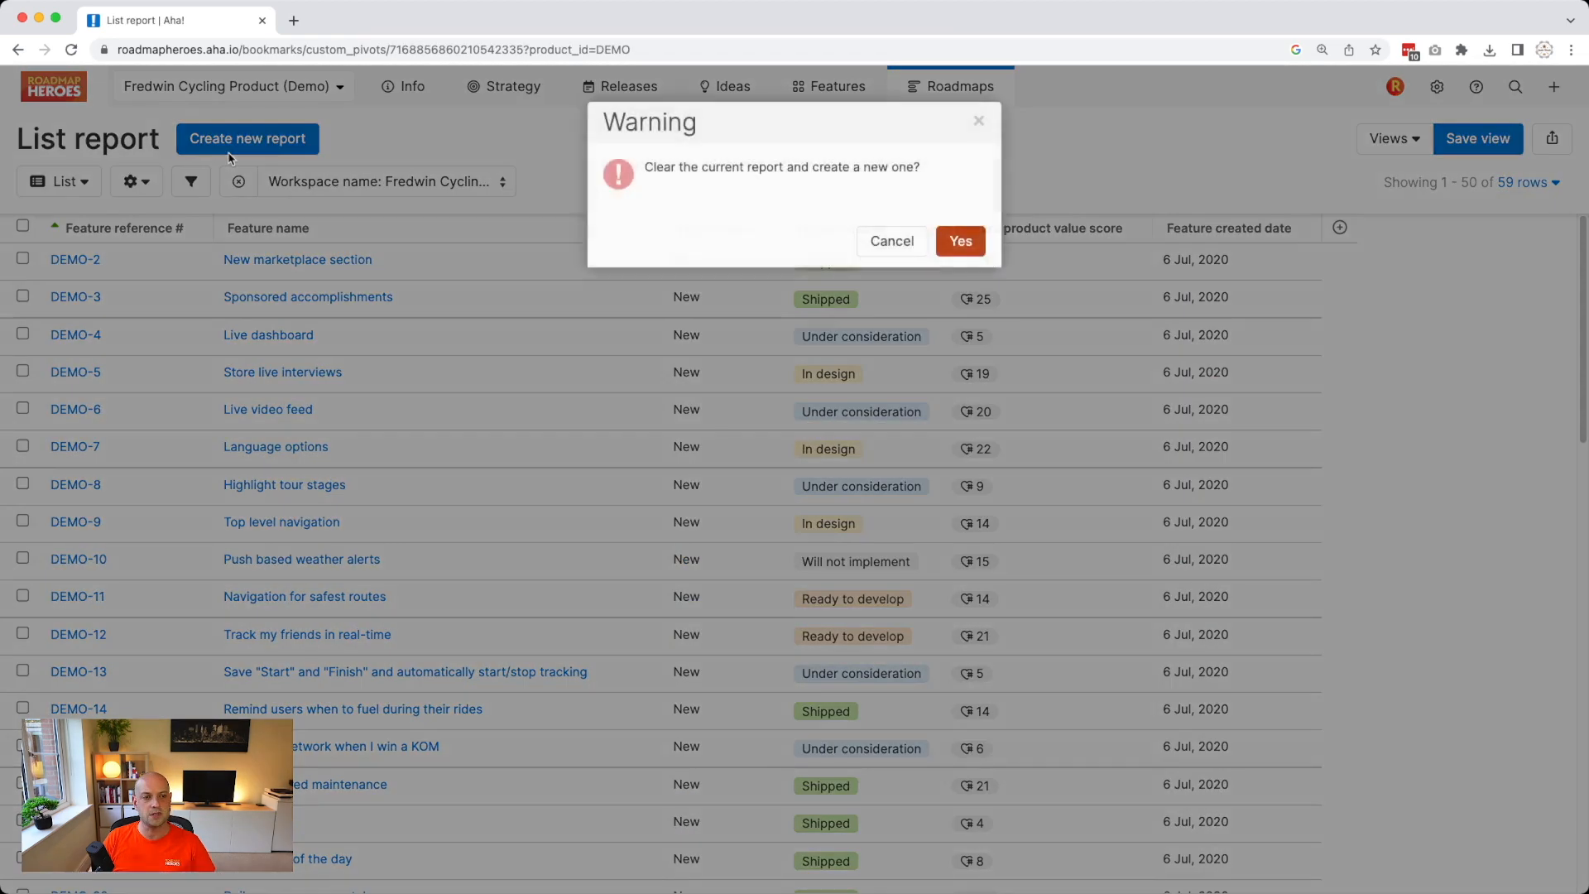
left_click(954, 241)
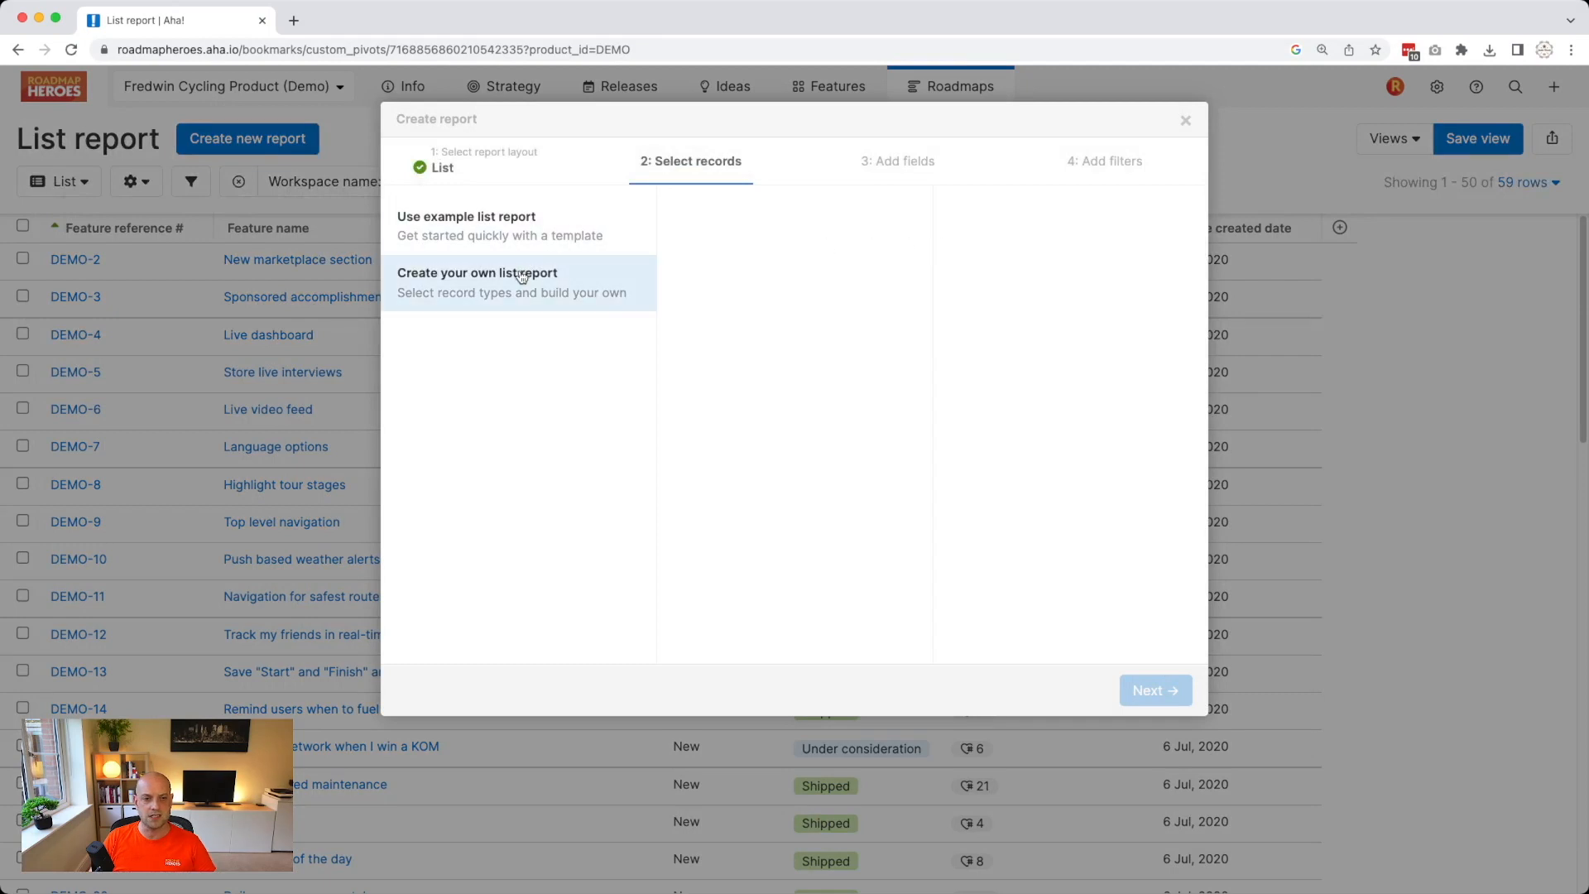
left_click(520, 275)
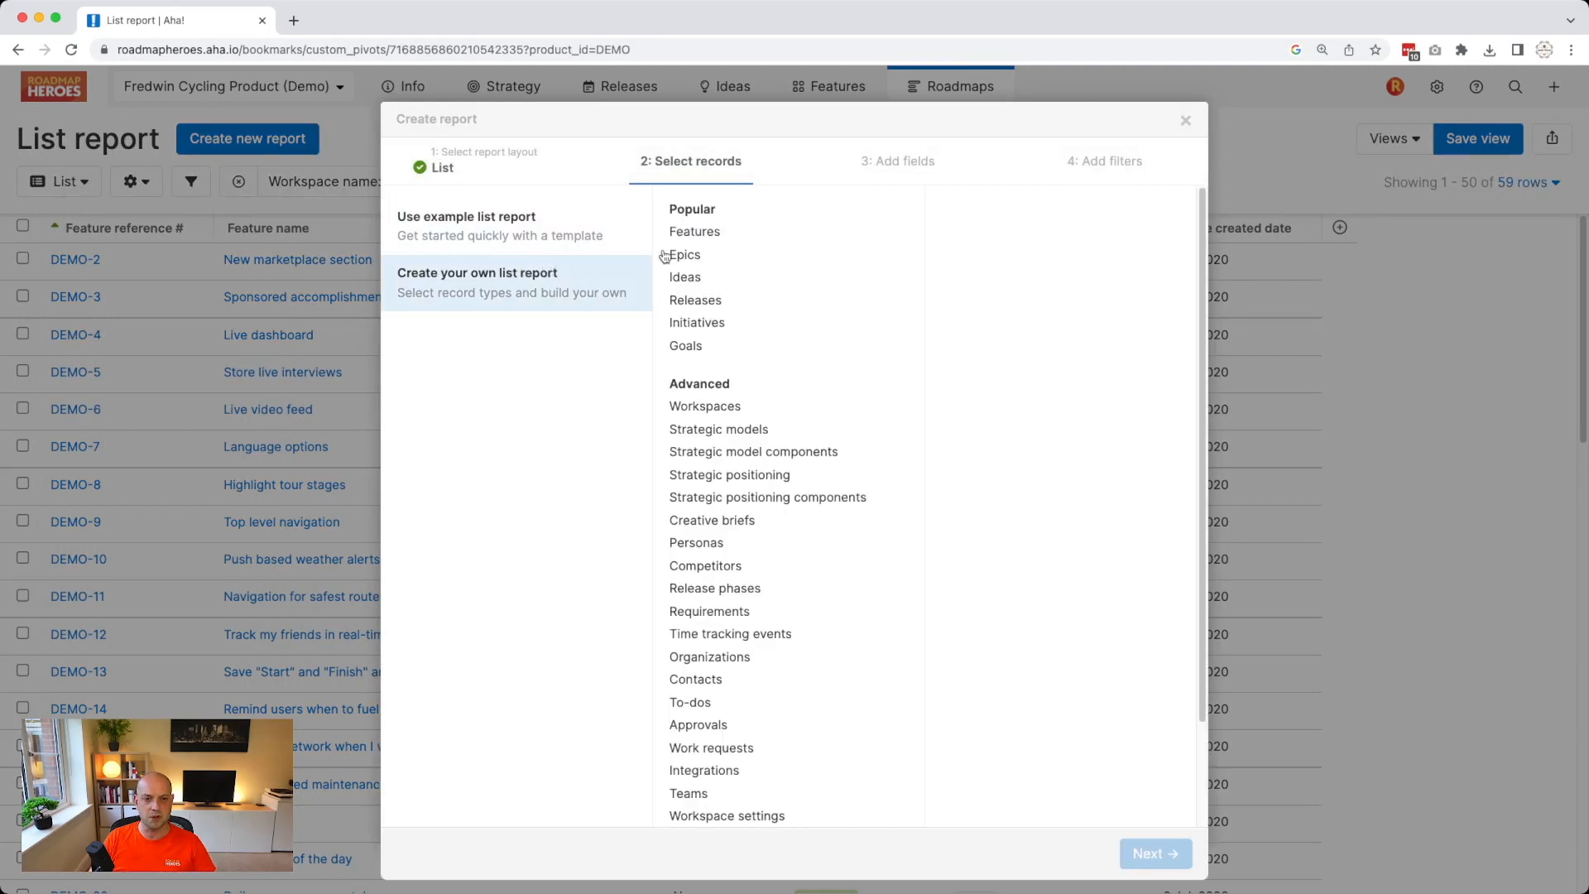
left_click(696, 234)
left_click(1146, 853)
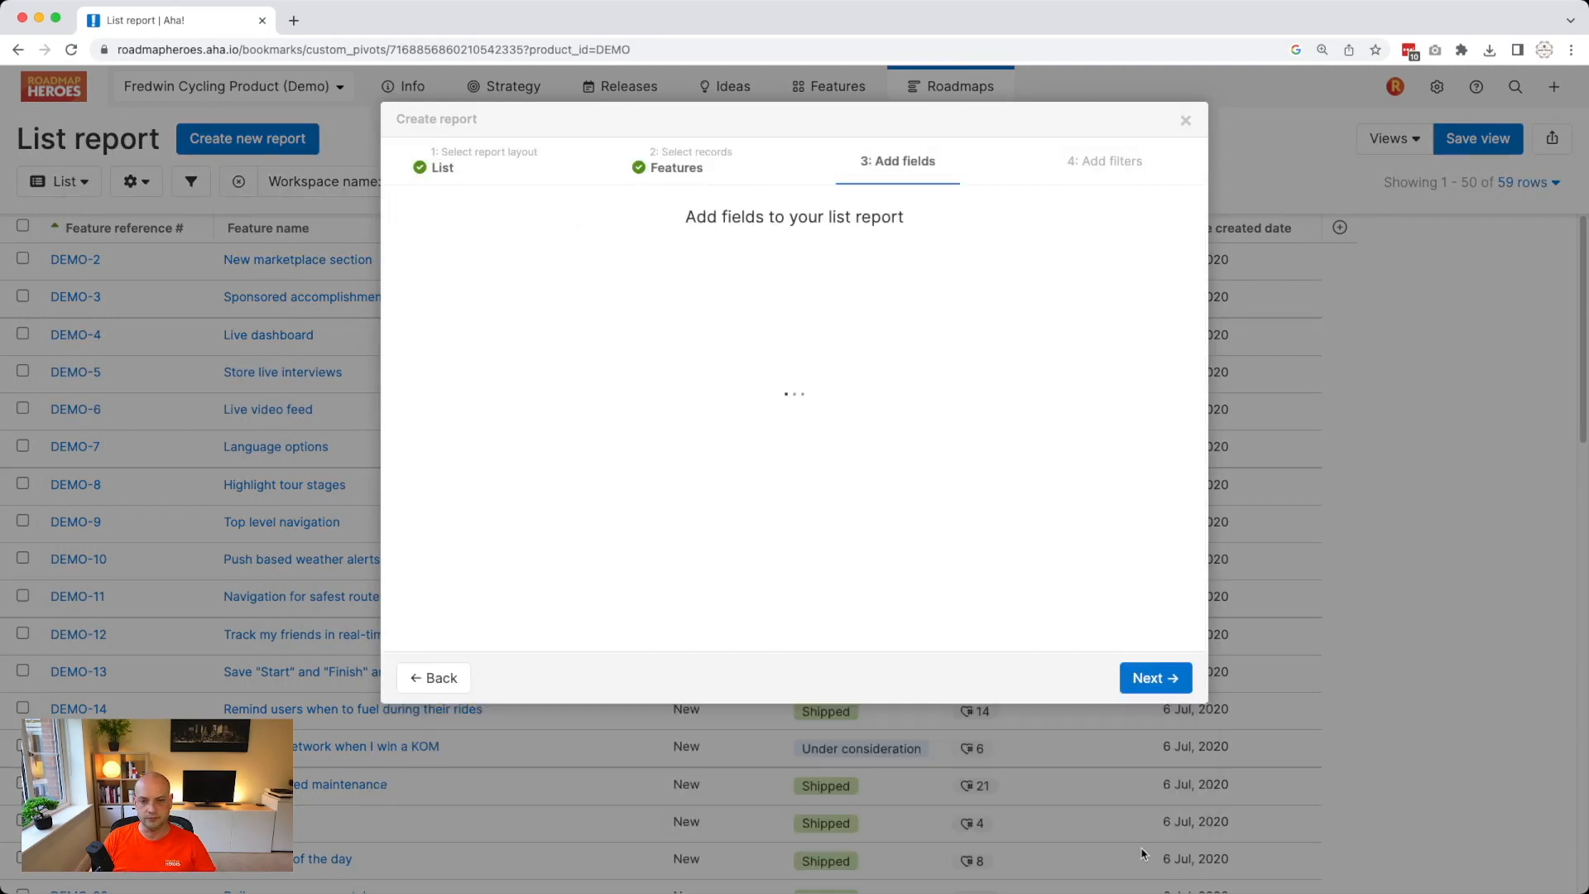
Add the Feature tags field and create the report.
left_click(595, 299)
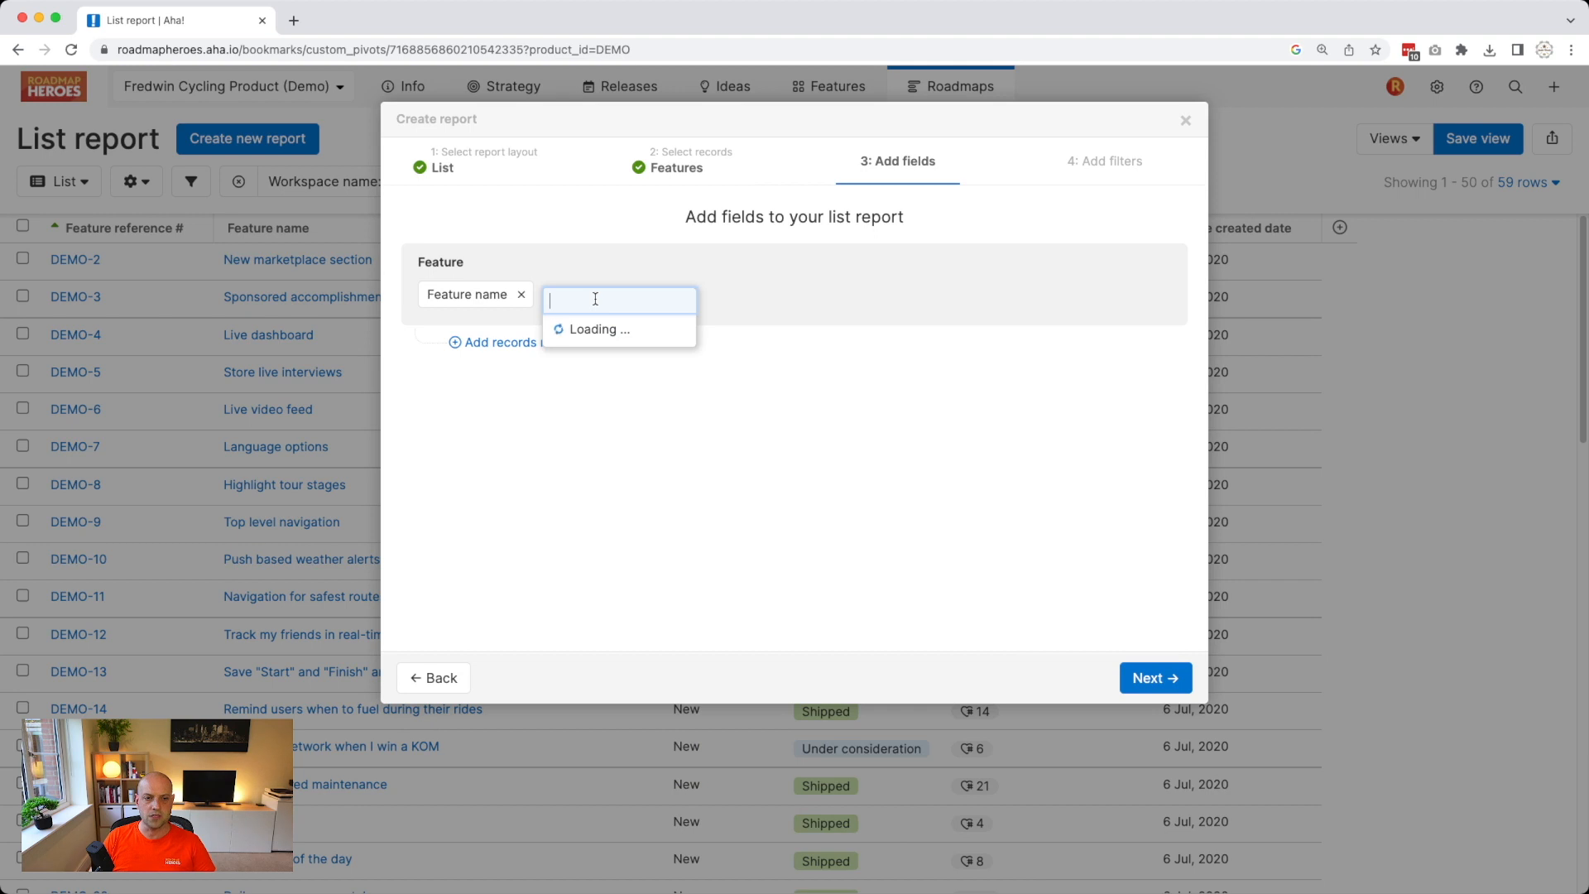
type("tags")
key("Return")
left_click(683, 495)
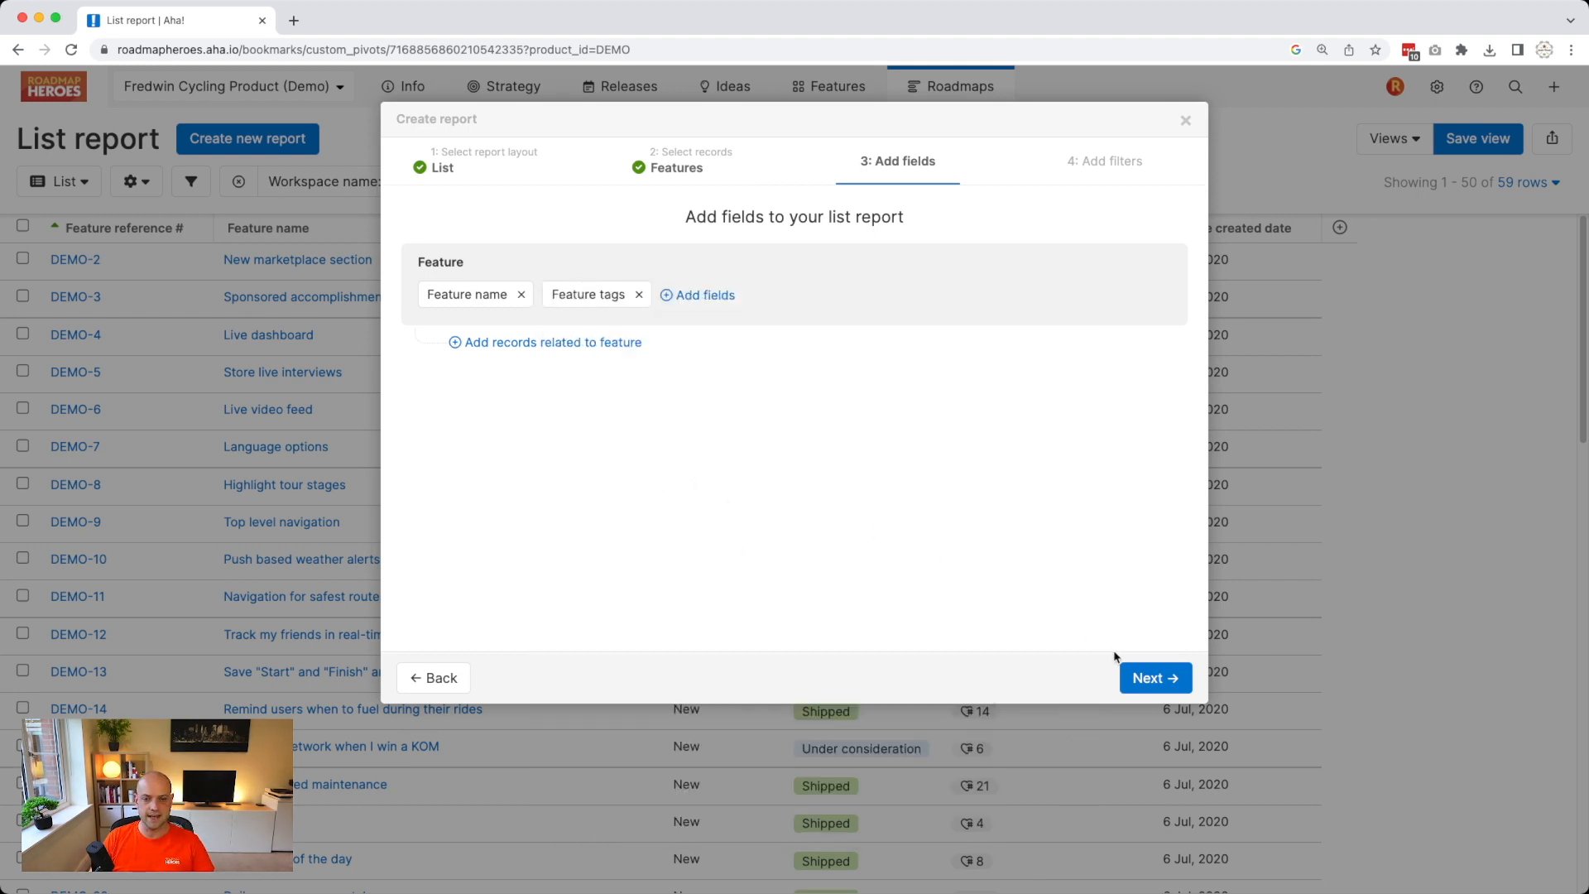
left_click(1138, 674)
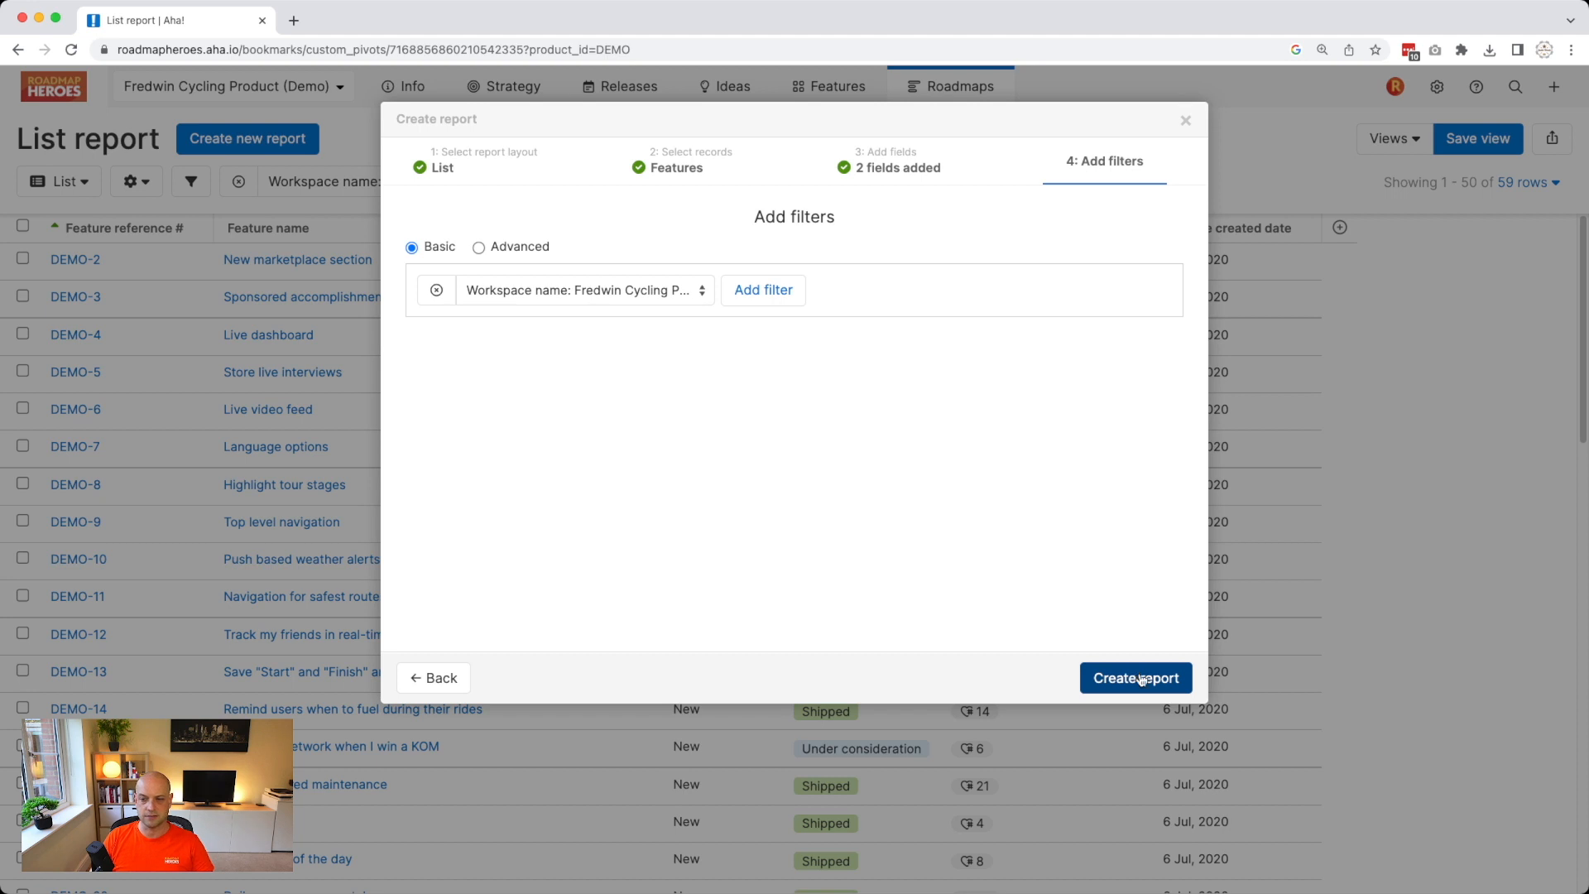
left_click(1143, 678)
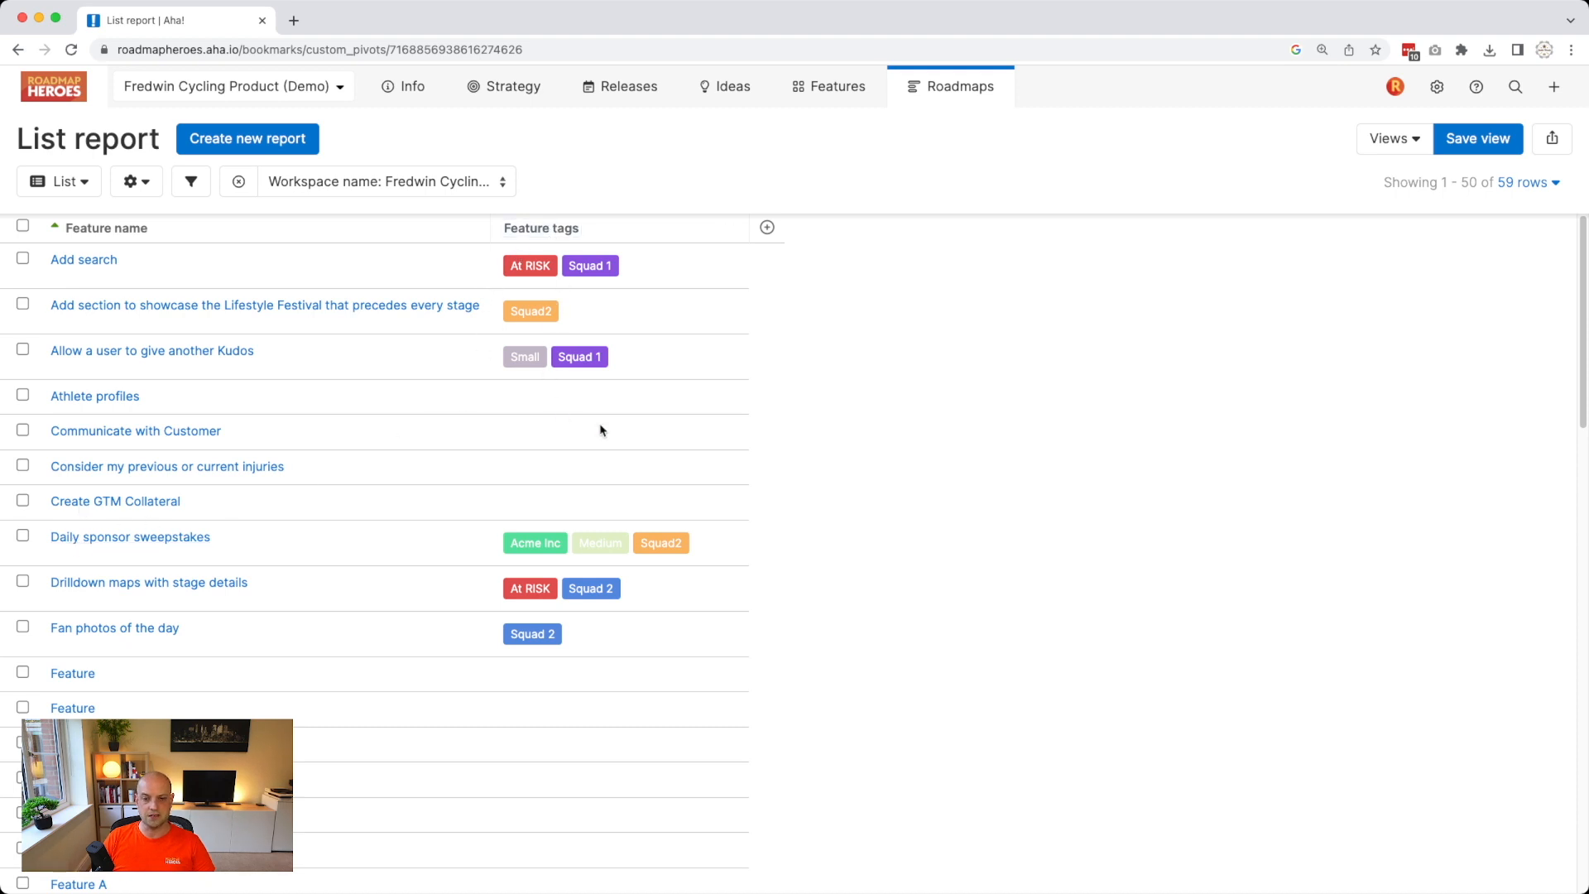
Filter the list report by Feature tags Medium and Squad2, leaving 13 features.
left_click(733, 234)
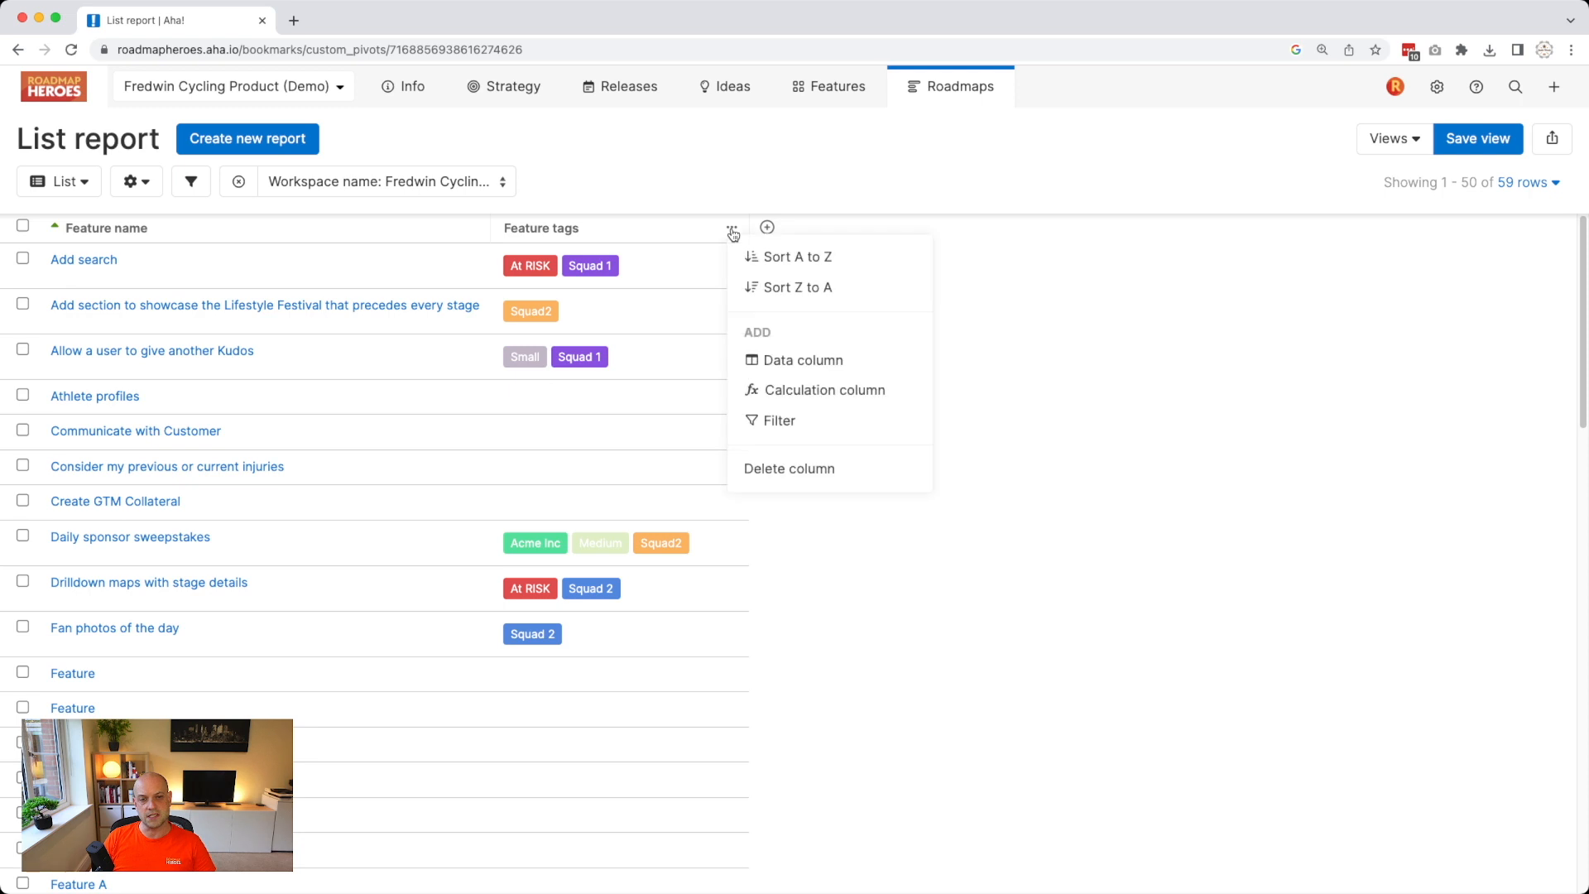
left_click(785, 420)
left_click(695, 184)
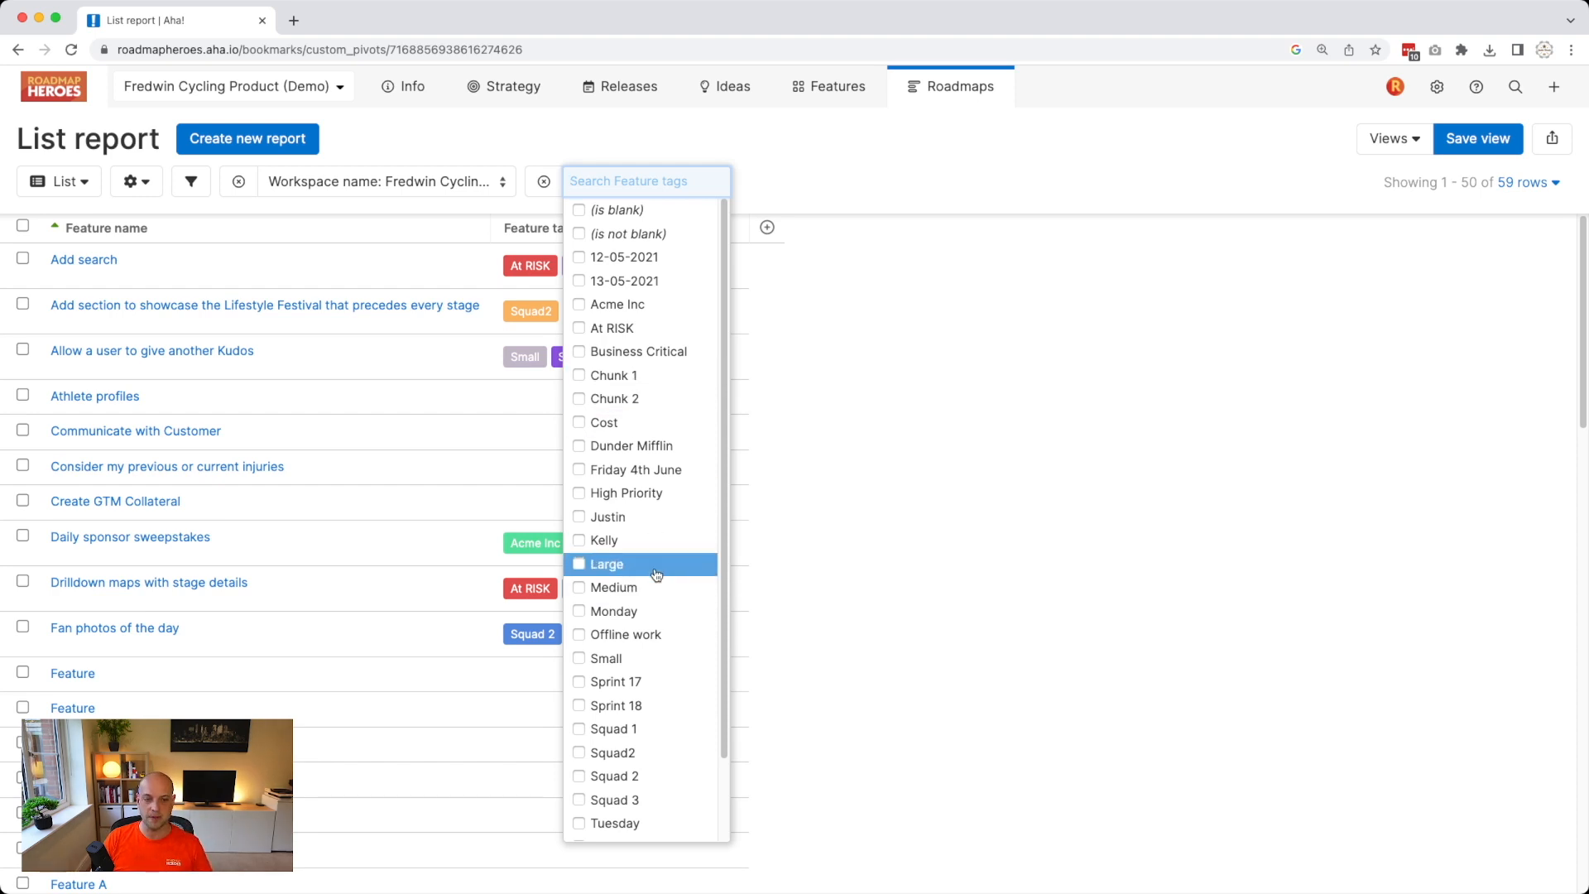
left_click(635, 590)
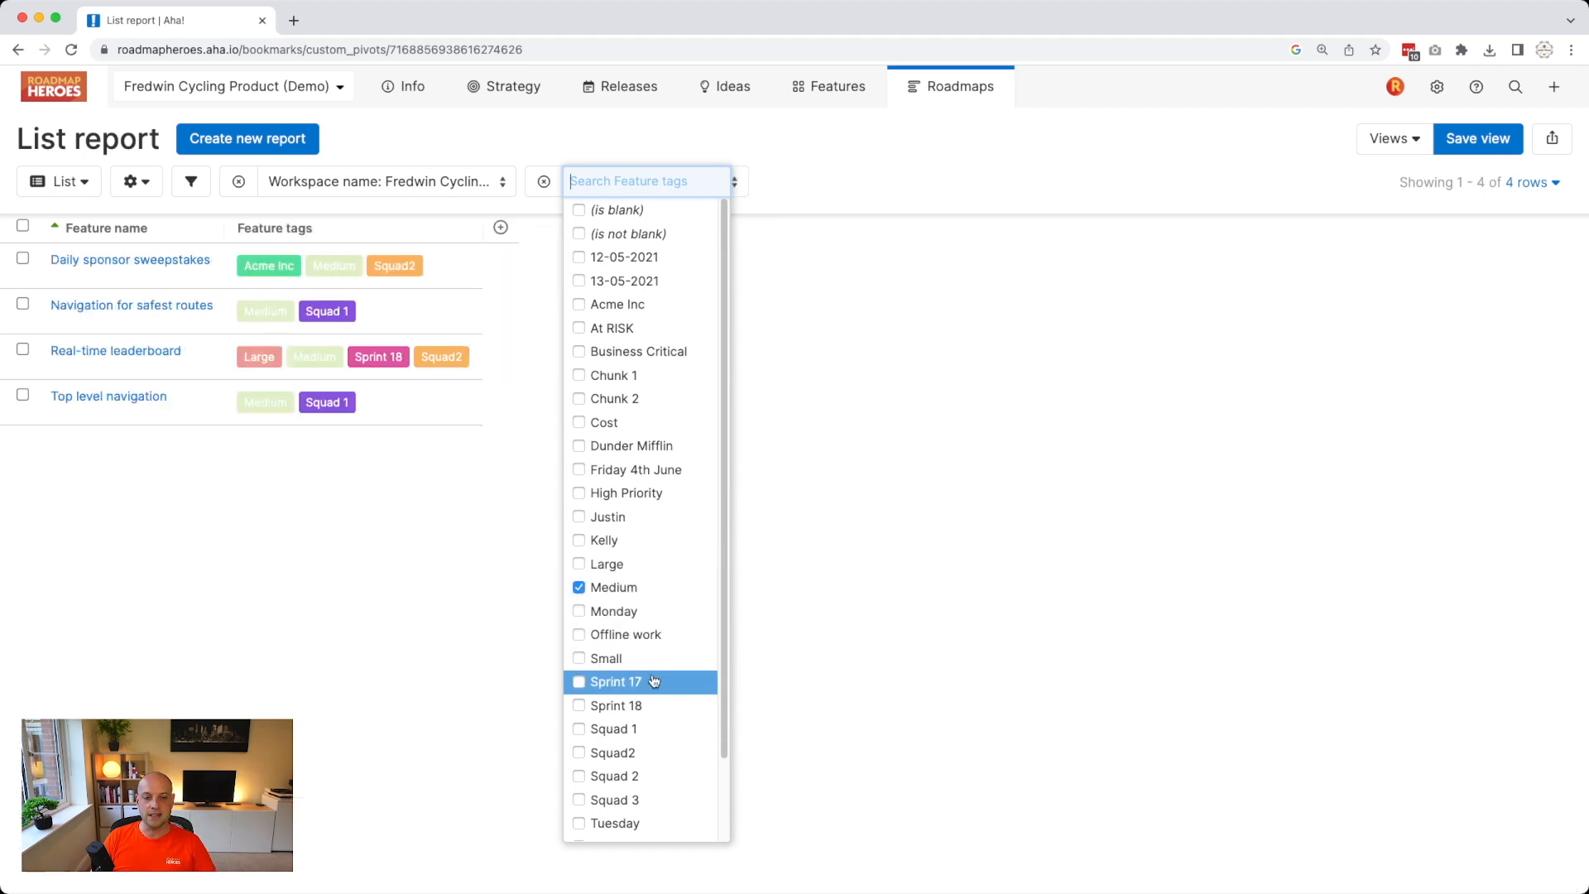
left_click(645, 747)
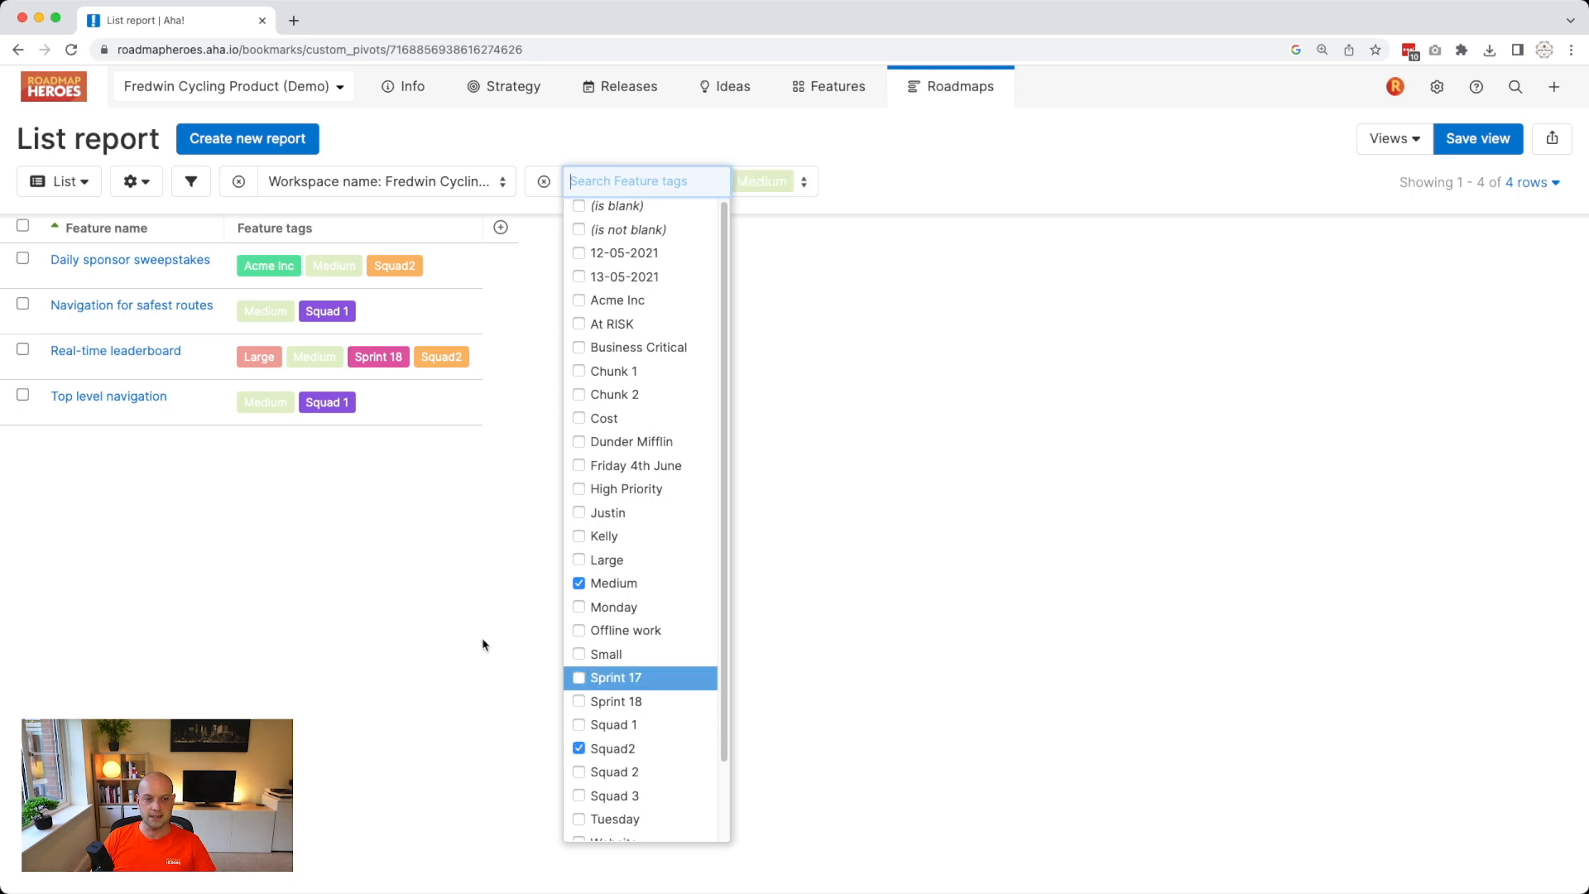
left_click(481, 637)
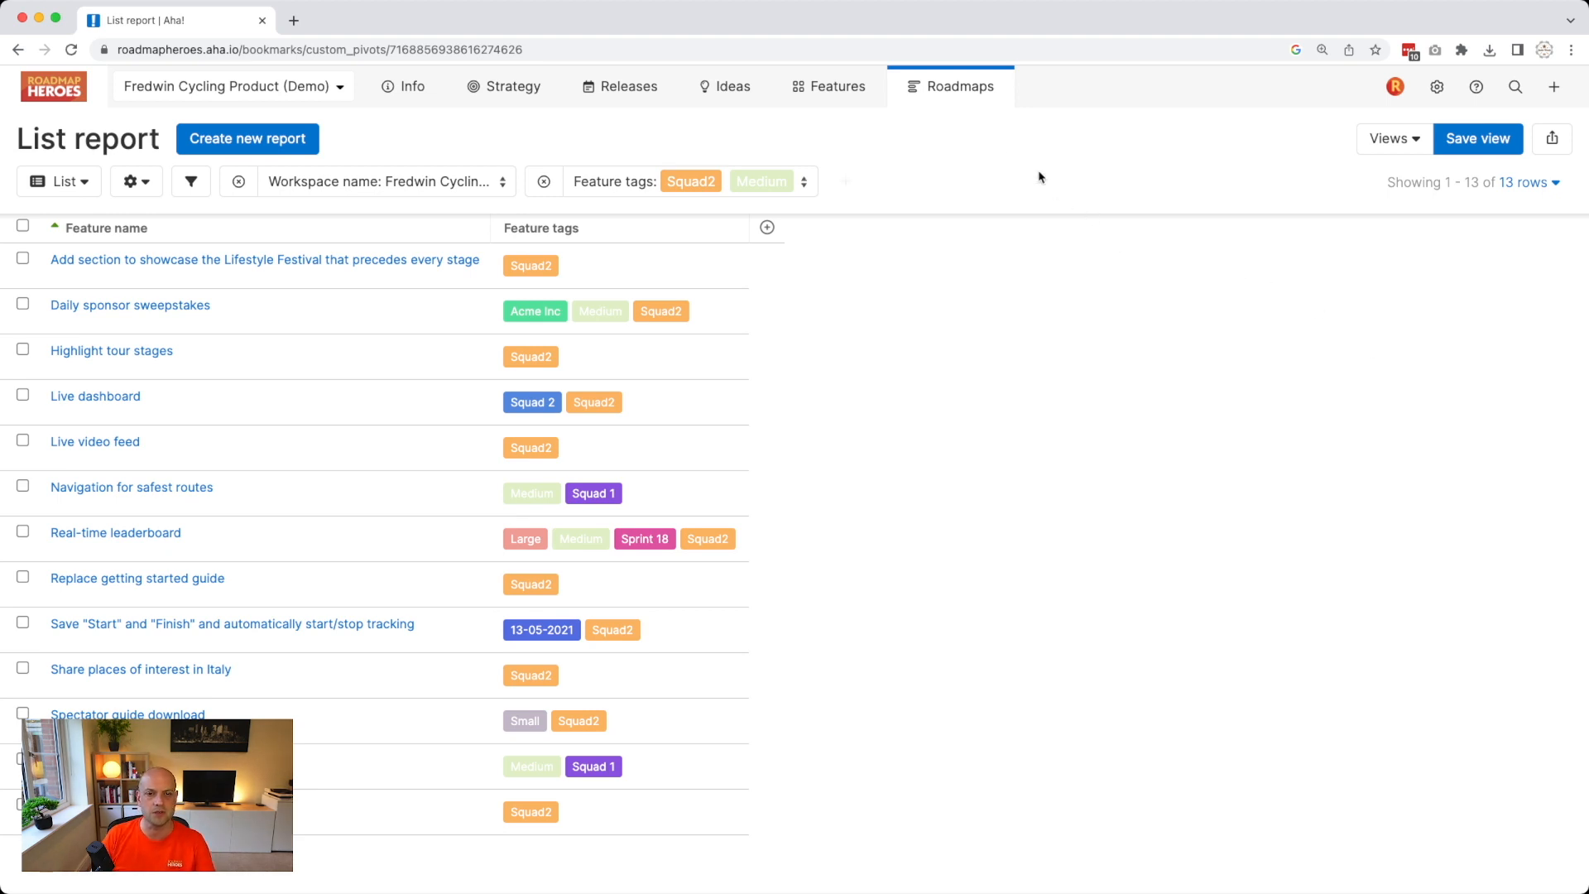
mouse_move(978, 99)
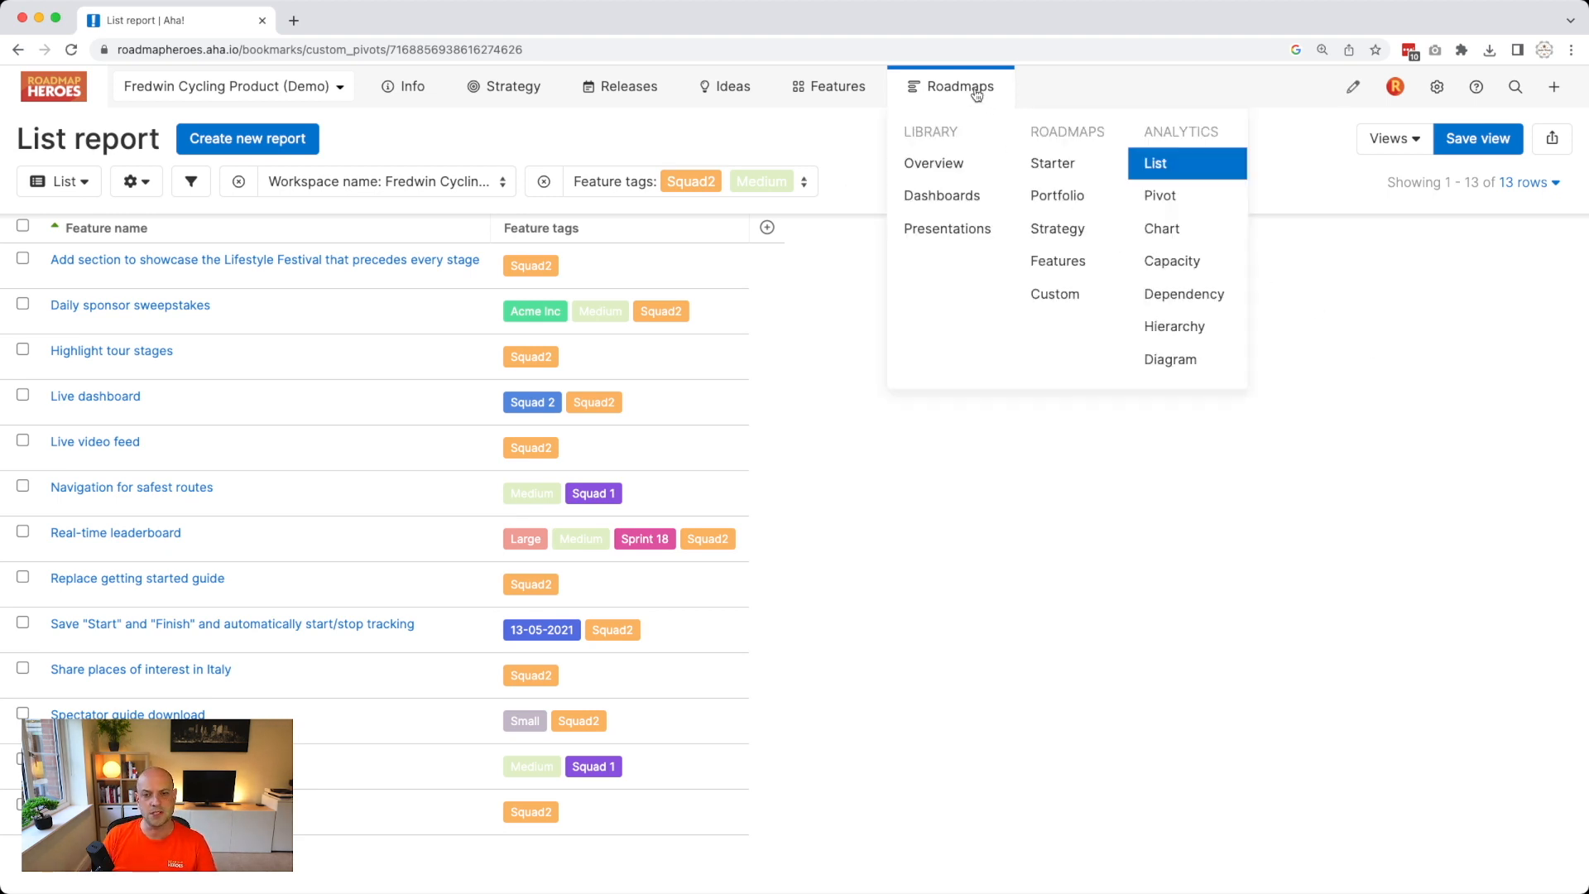
Save a pivot report with Feature tags as columns and Feature name in the cells.
left_click(1170, 196)
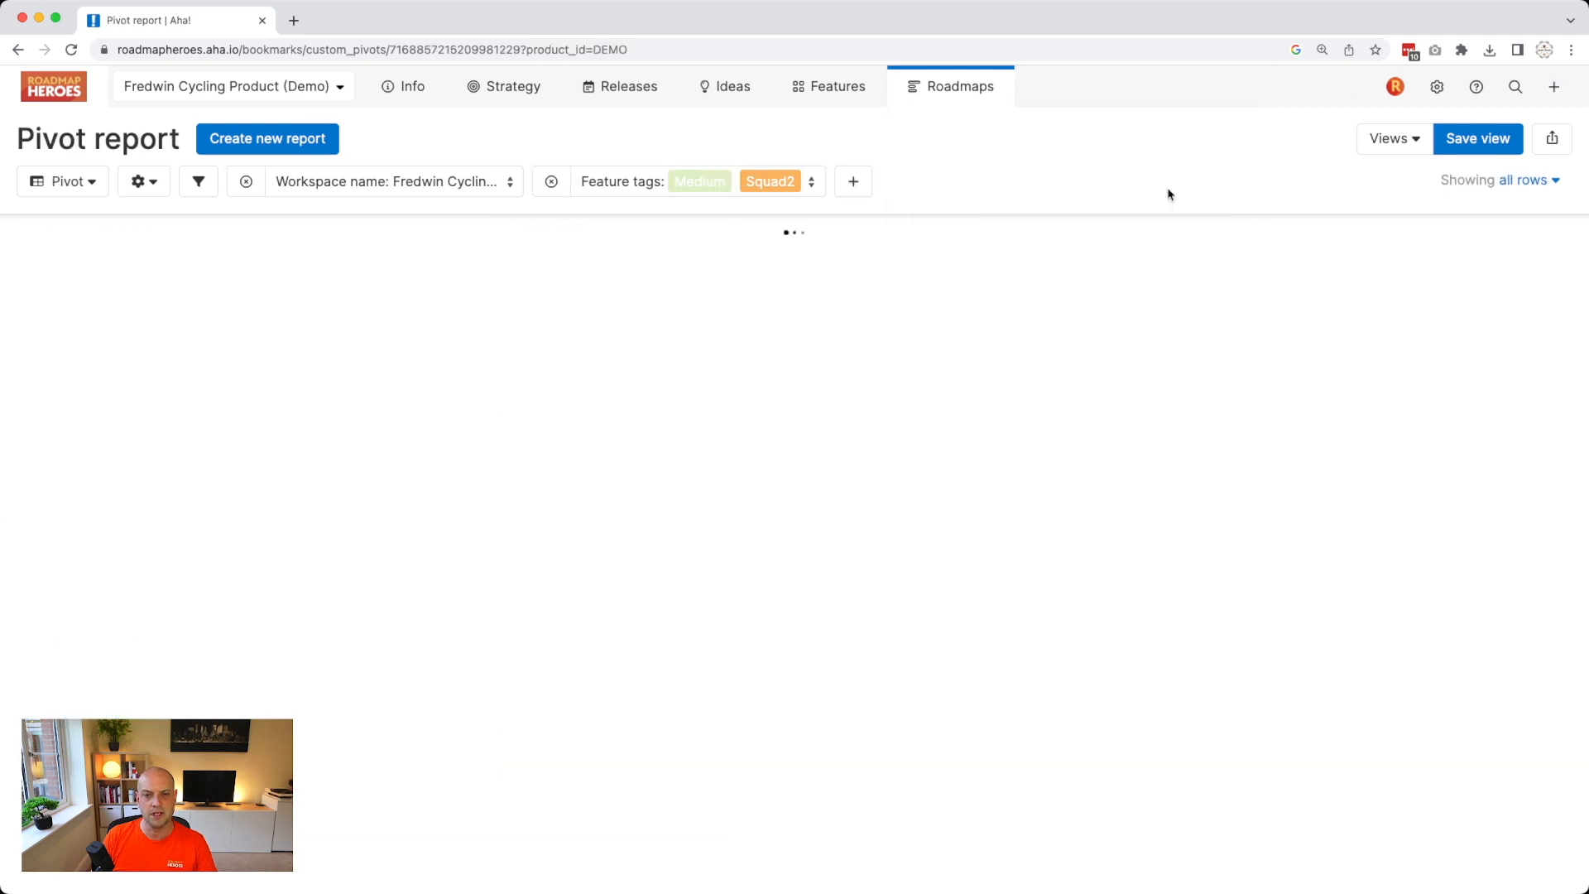
left_click(795, 654)
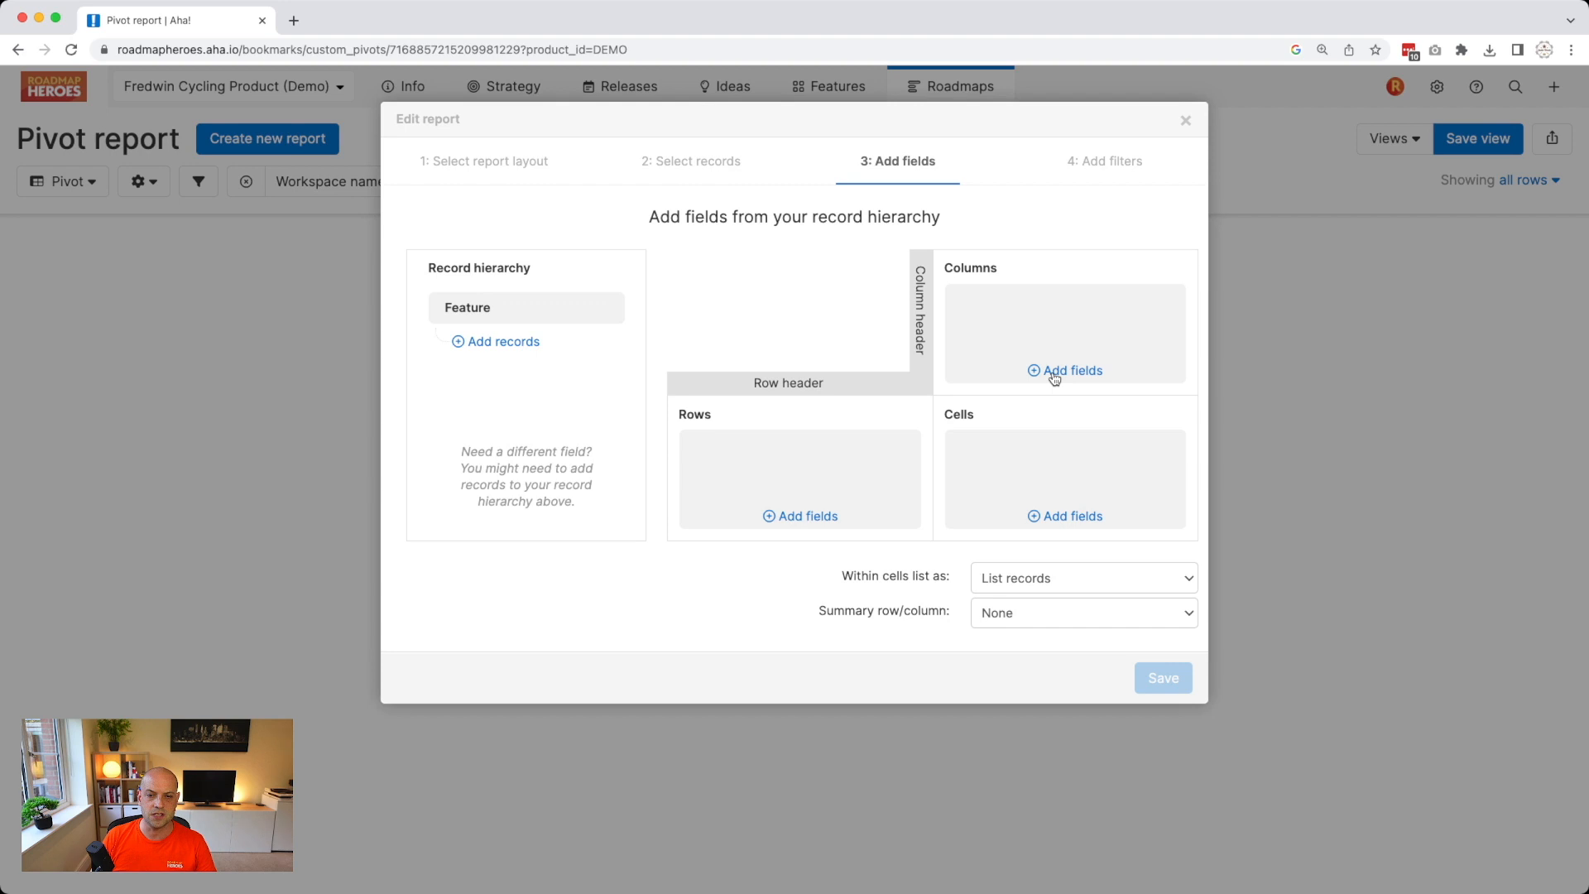
left_click(1054, 377)
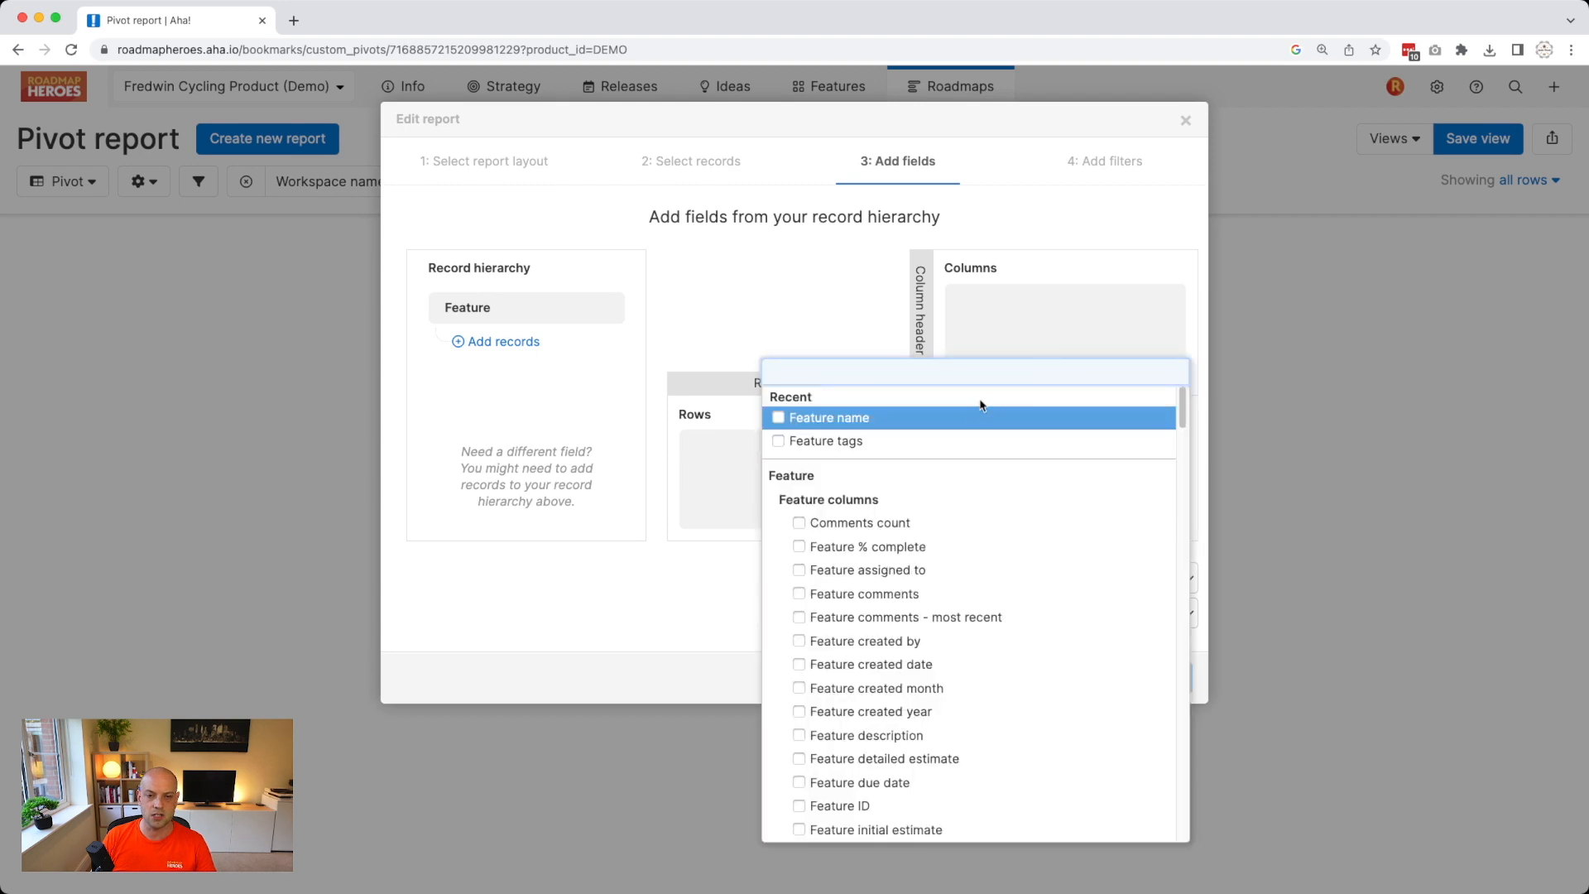
left_click(927, 441)
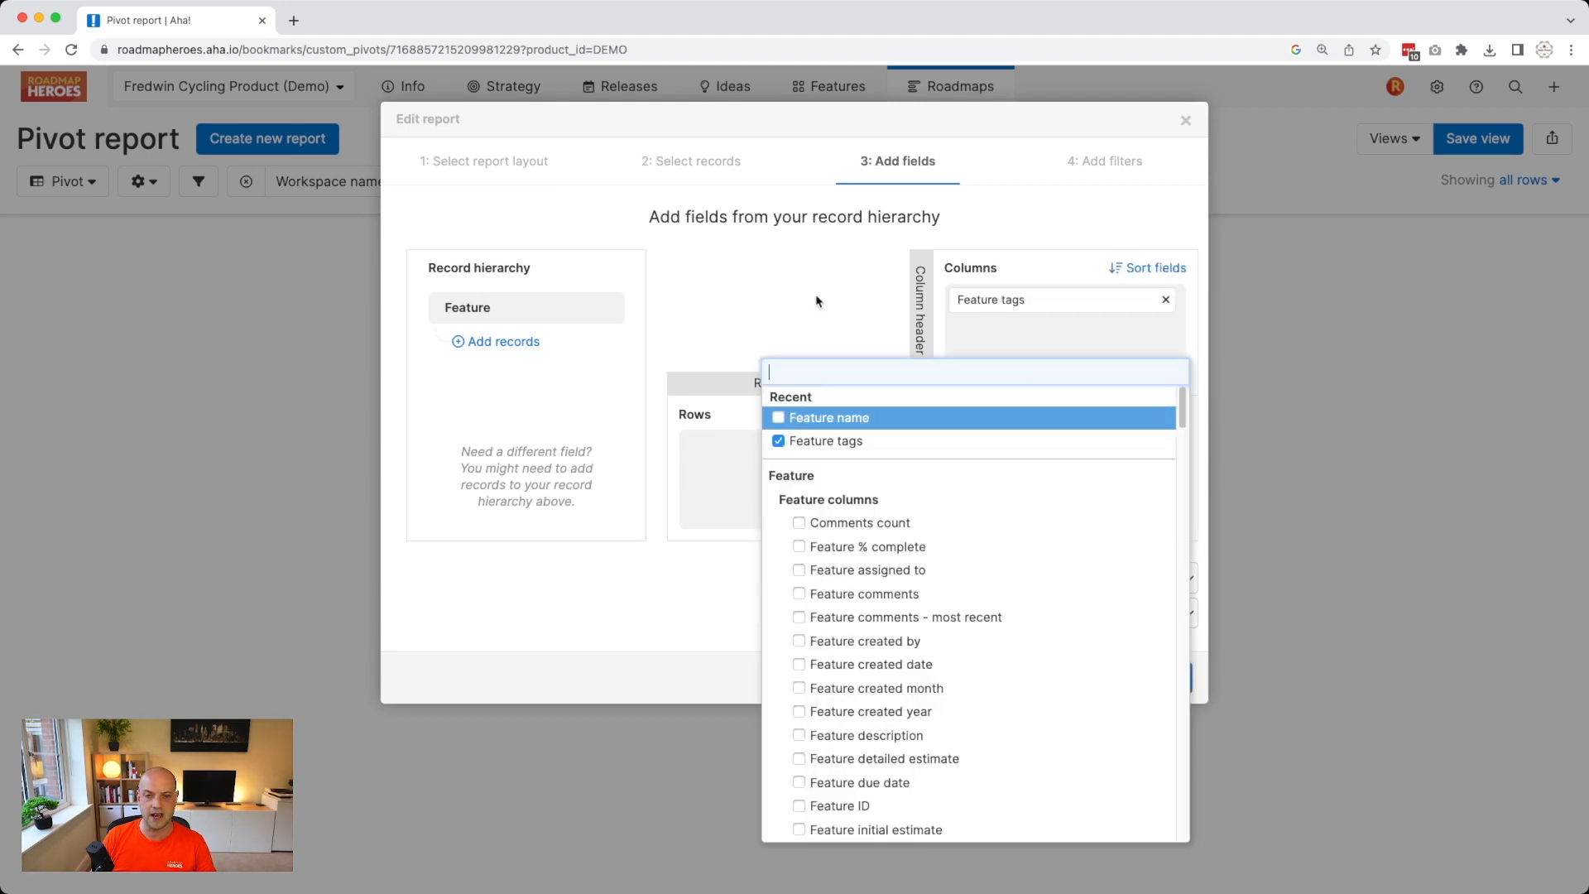
left_click(817, 302)
left_click(1069, 517)
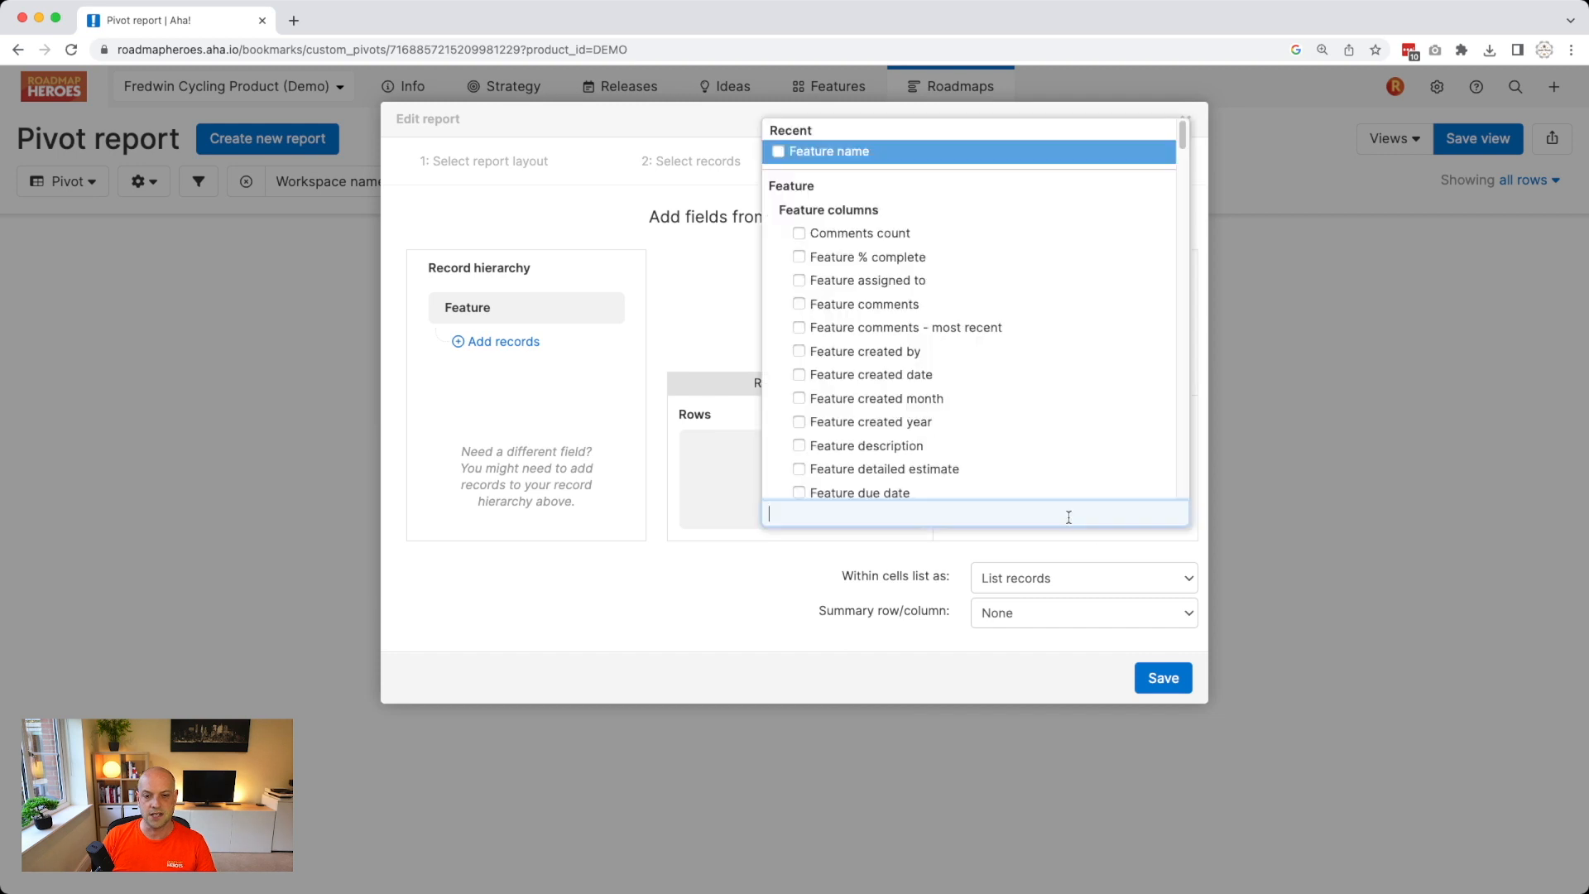
scroll(896, 399, "down", 5)
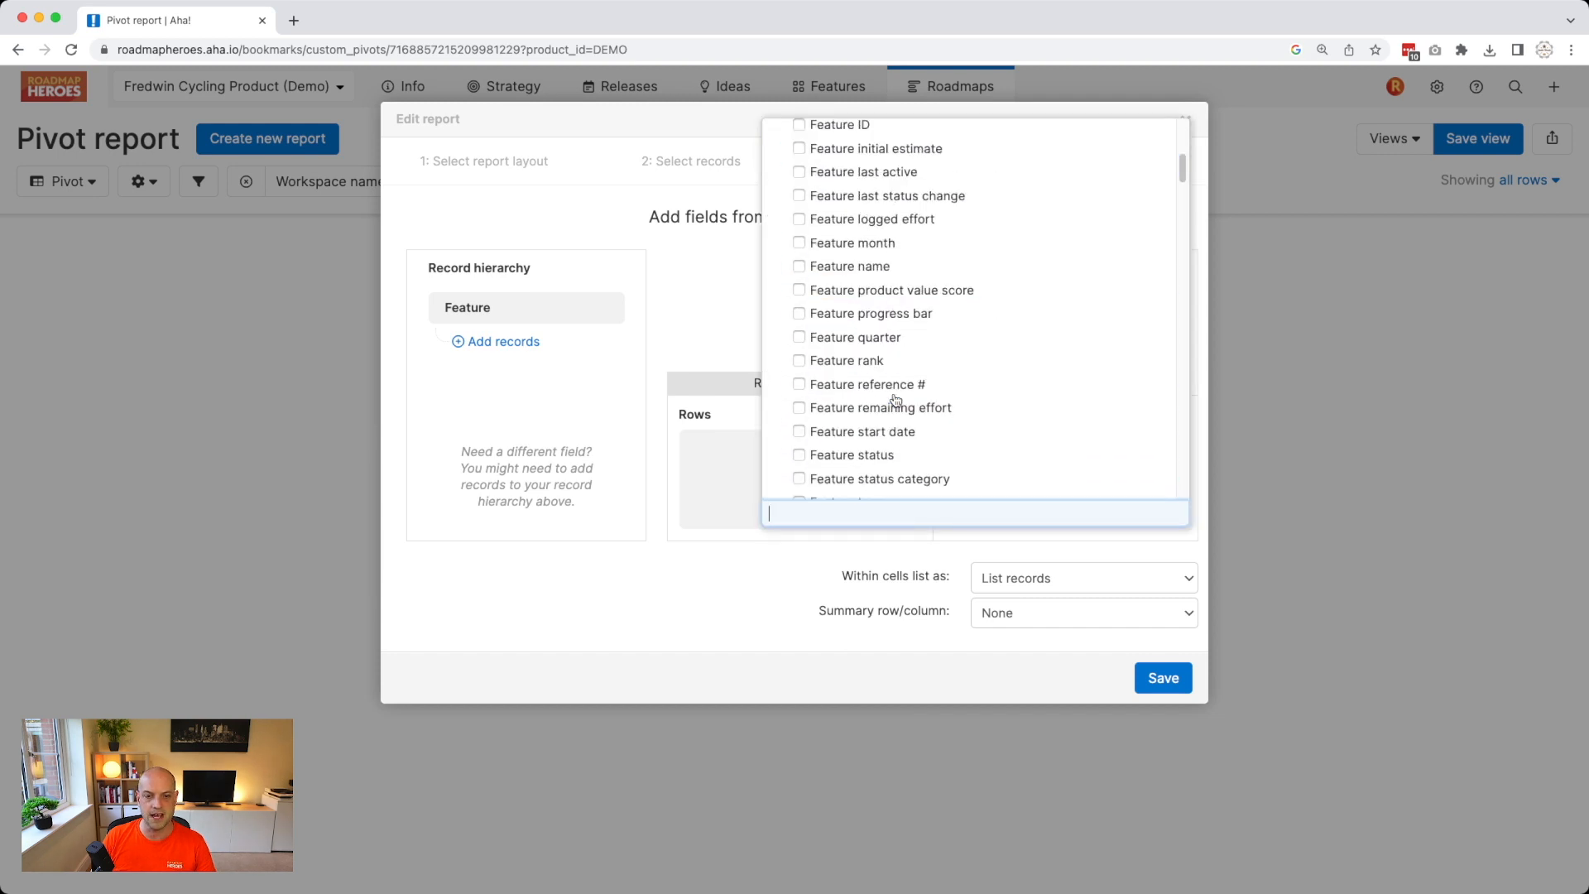
type("name")
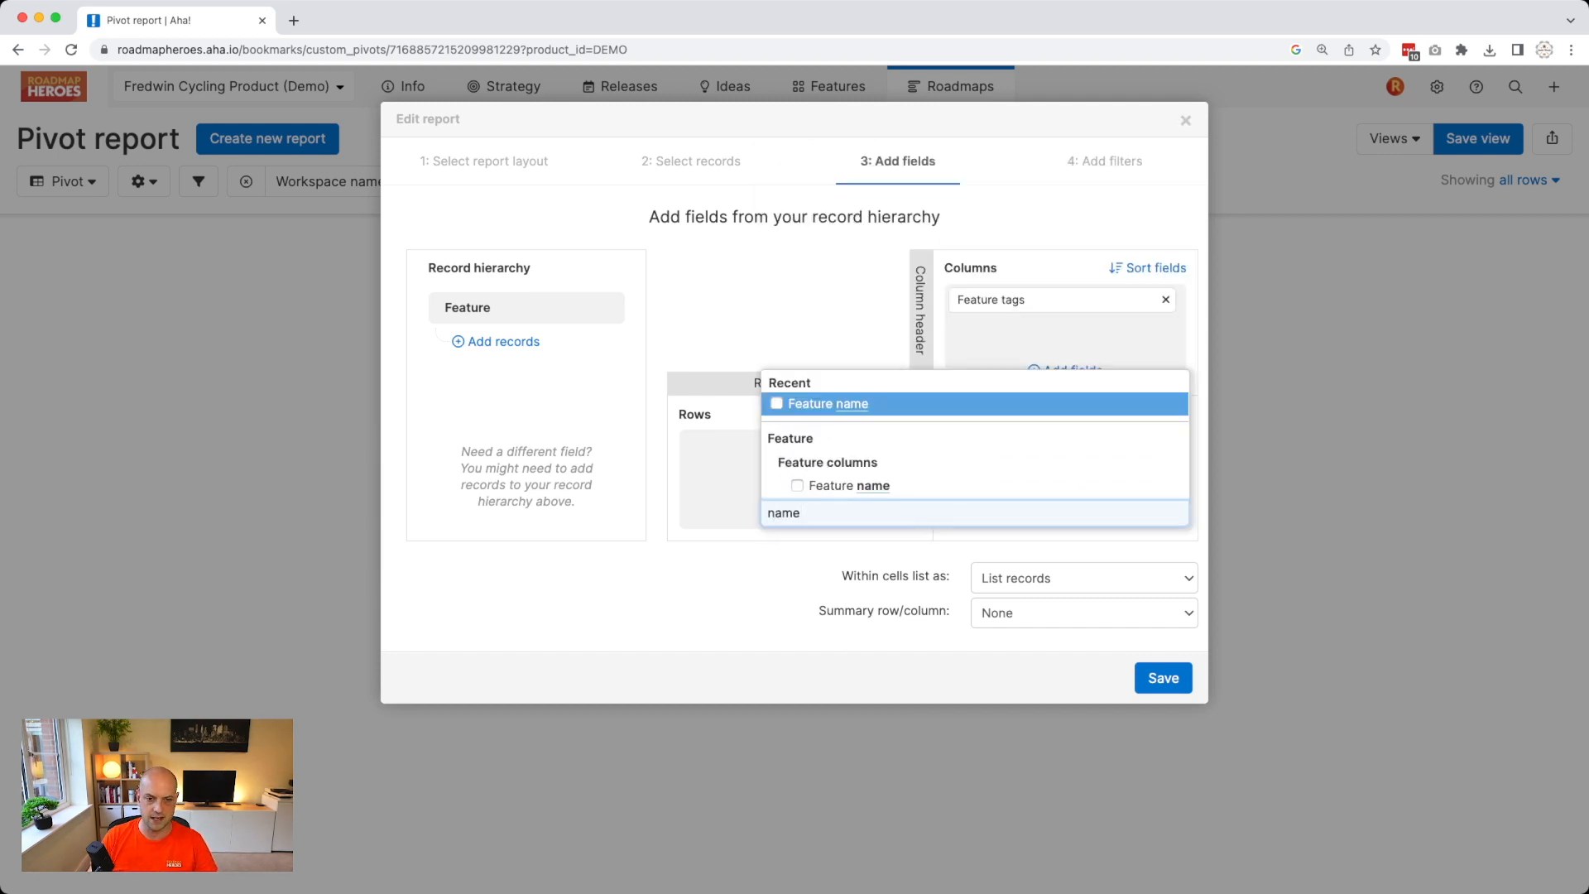
left_click(828, 403)
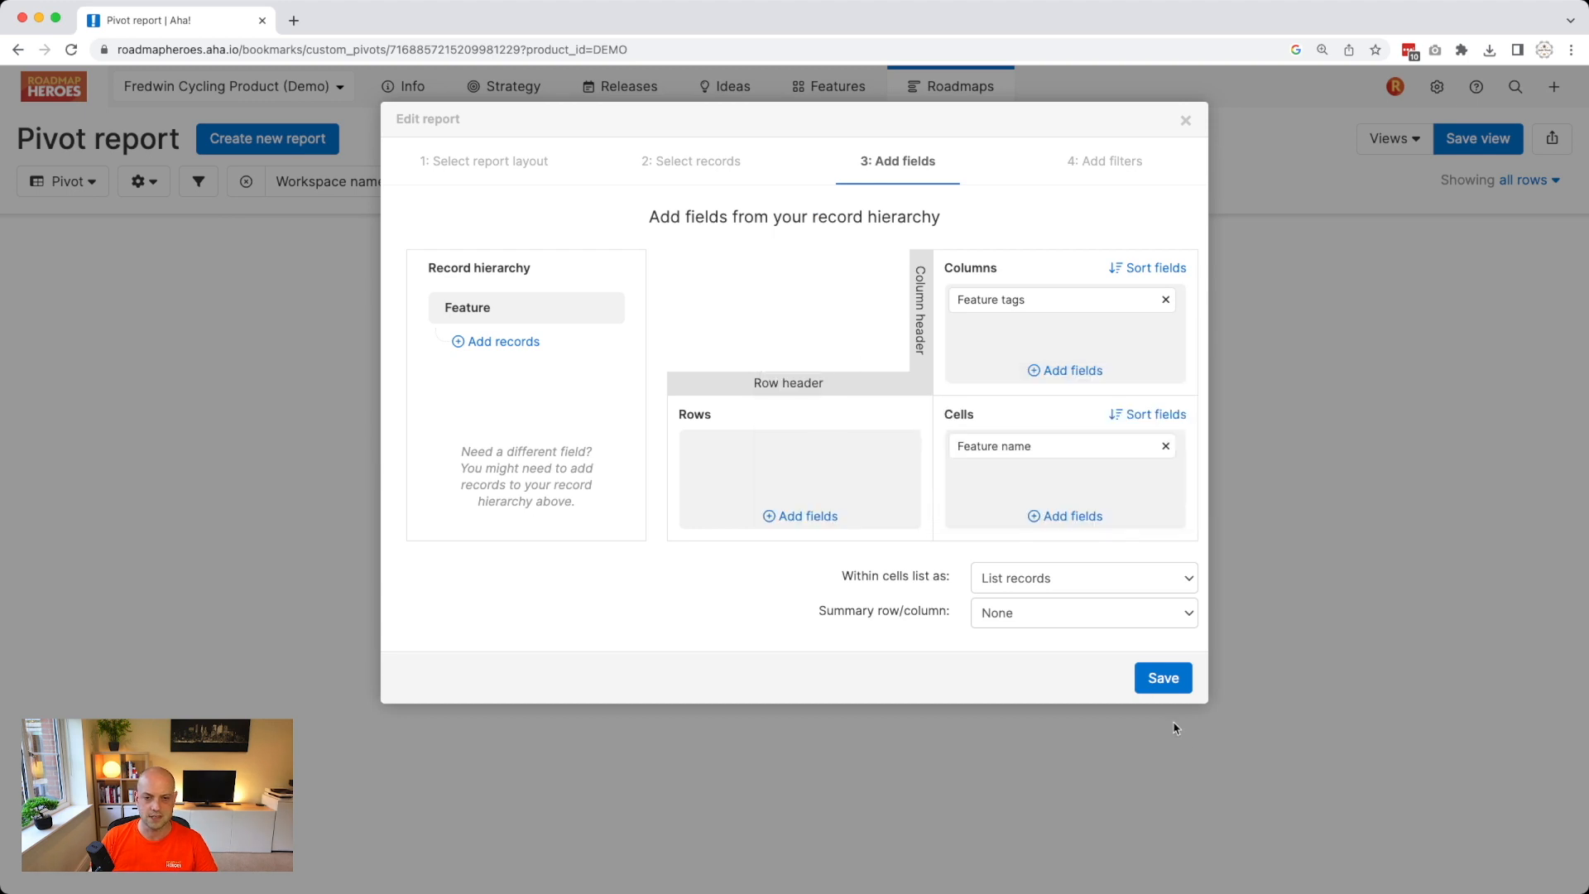
left_click(1170, 680)
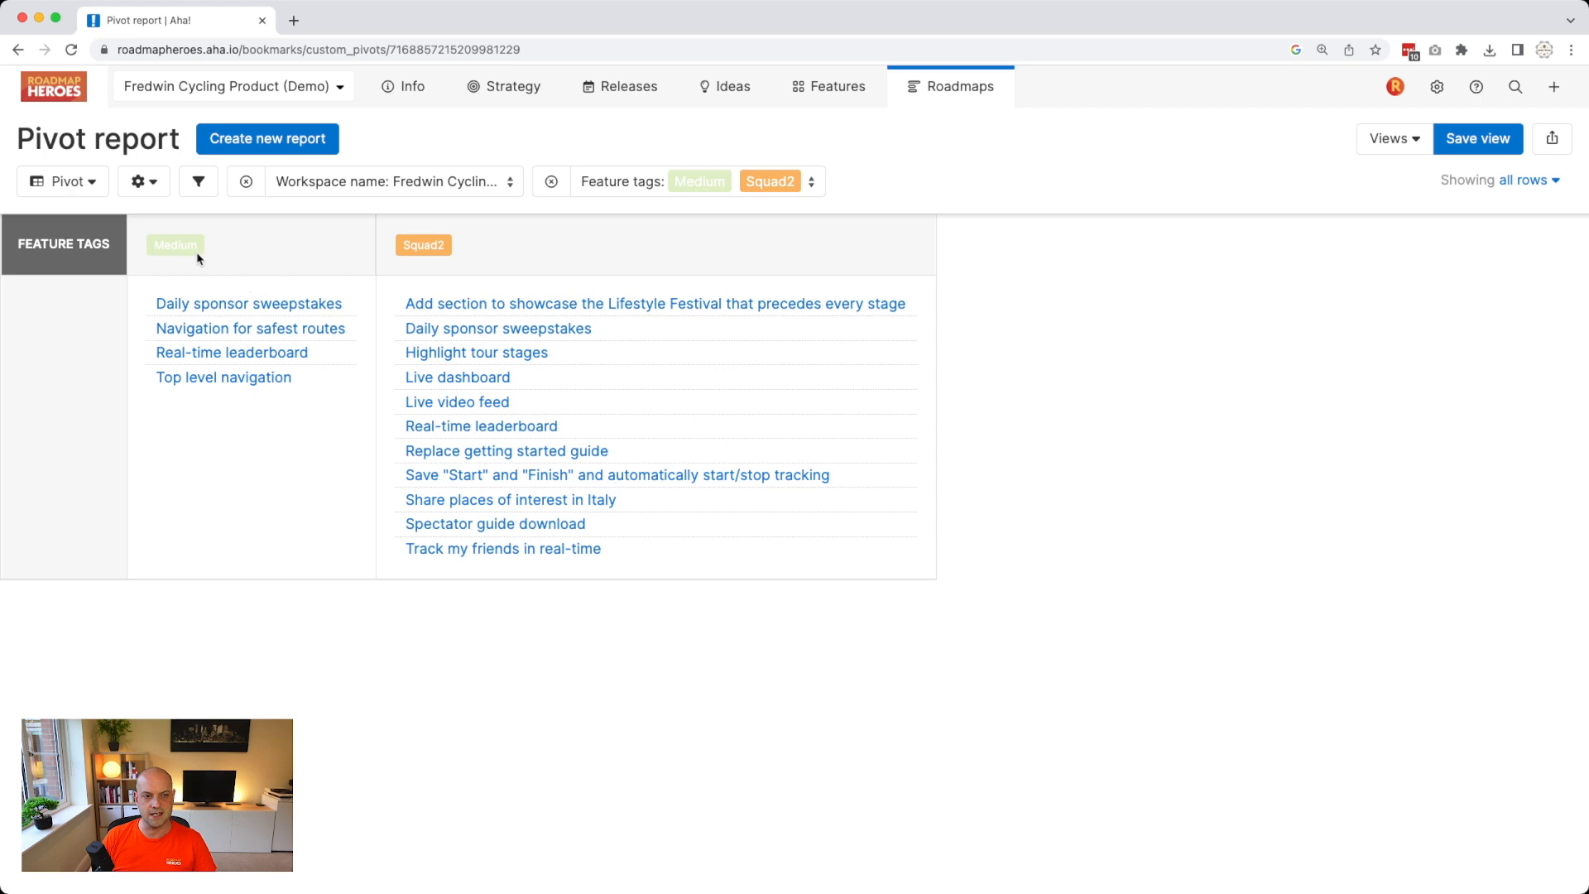
Add Large and Small to the tags filter, drop Squad2, and refresh the pivot.
left_click(807, 184)
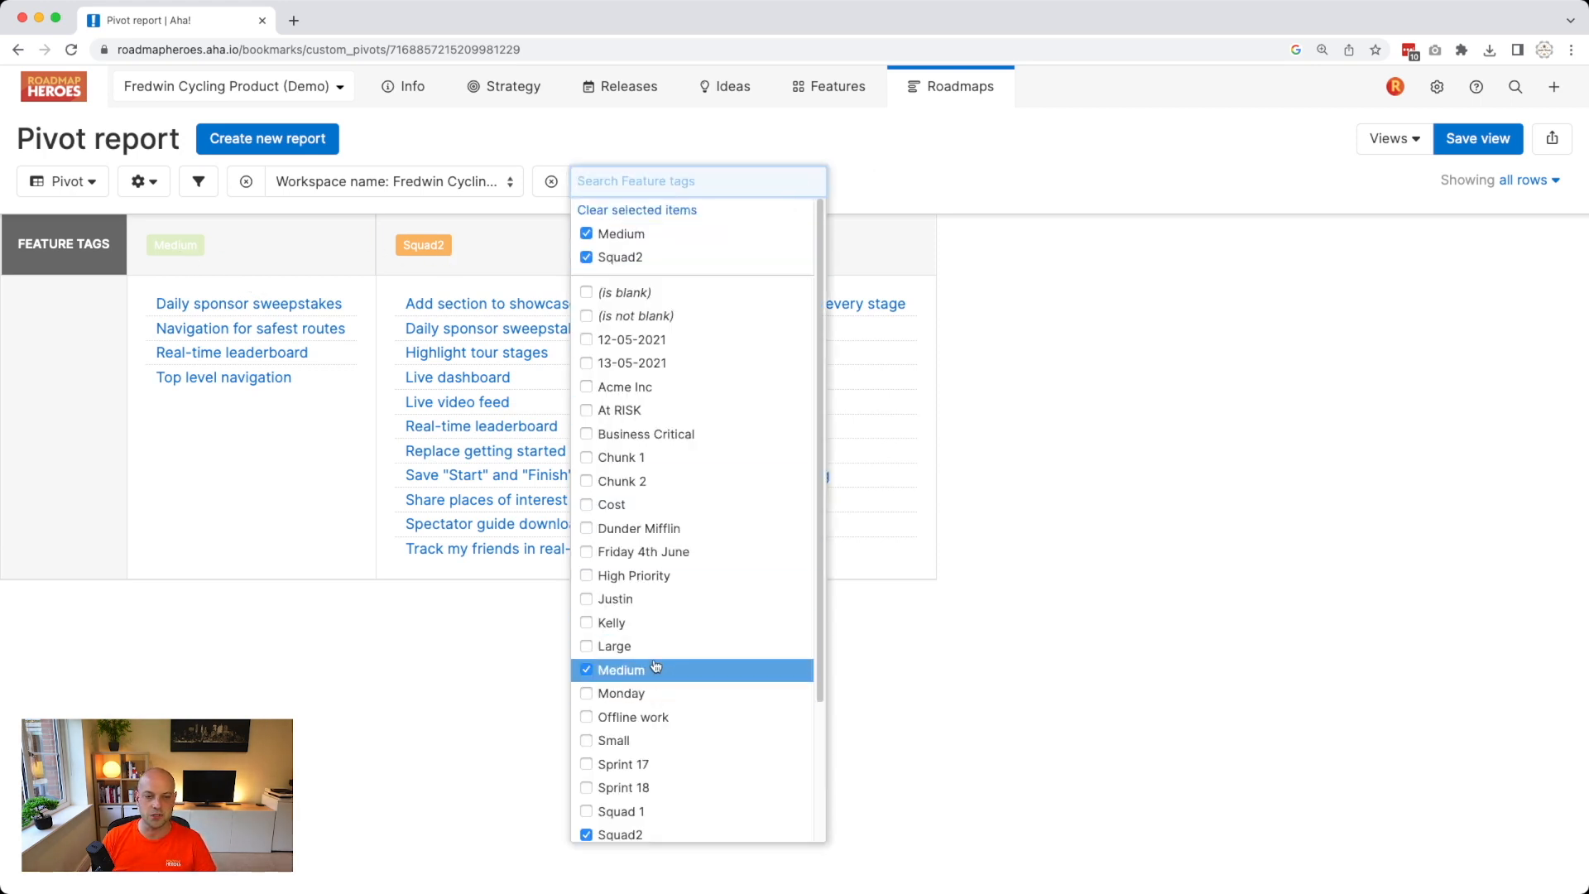
left_click(652, 656)
left_click(650, 741)
left_click(652, 836)
left_click(1072, 726)
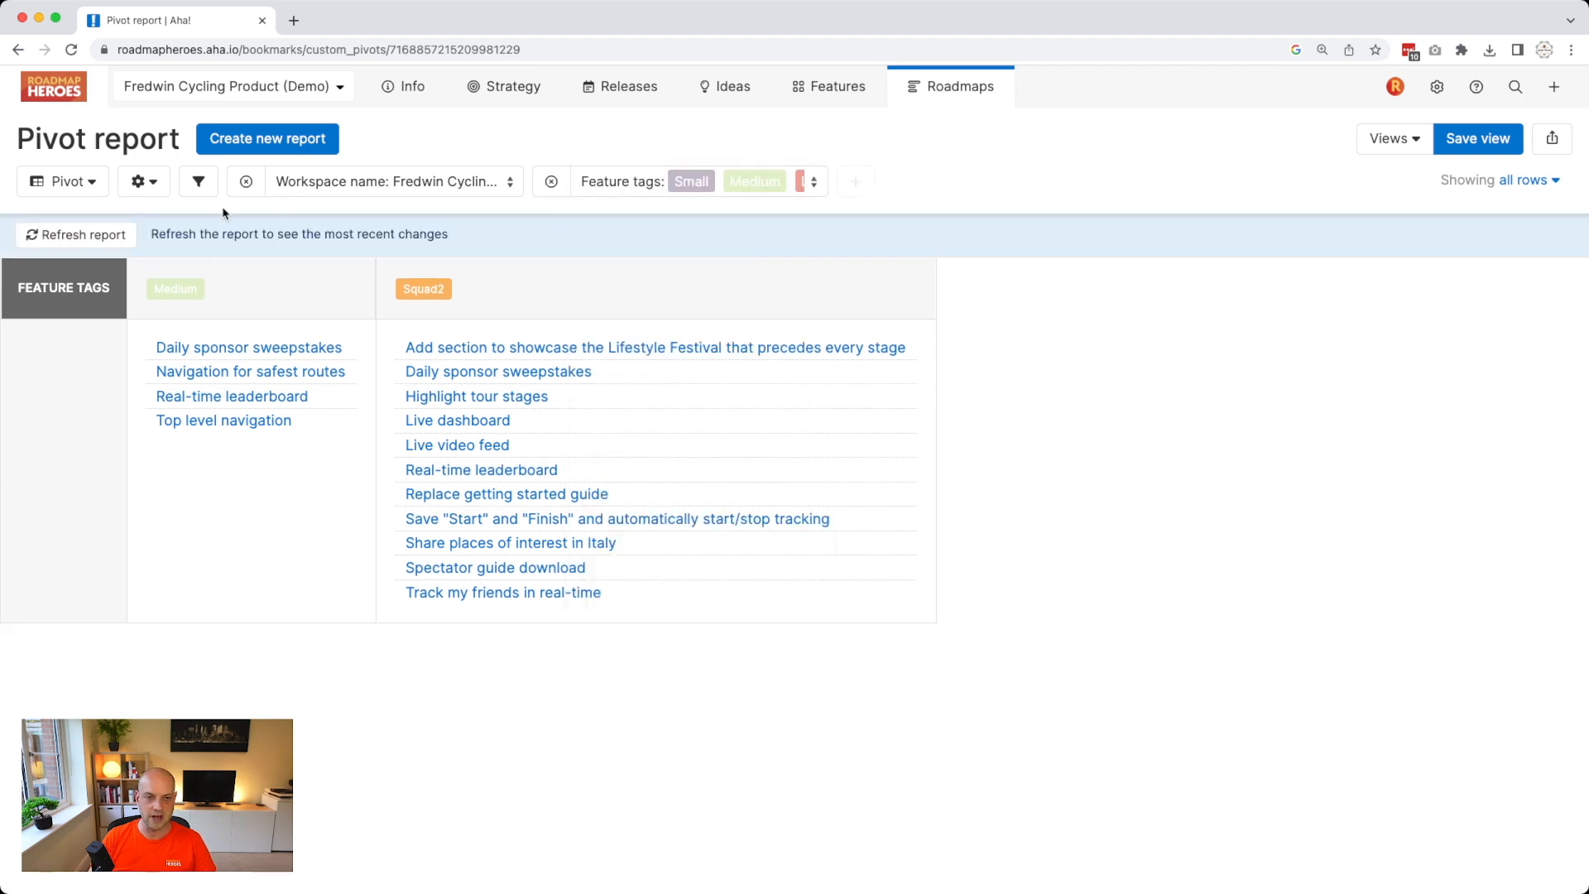
left_click(106, 236)
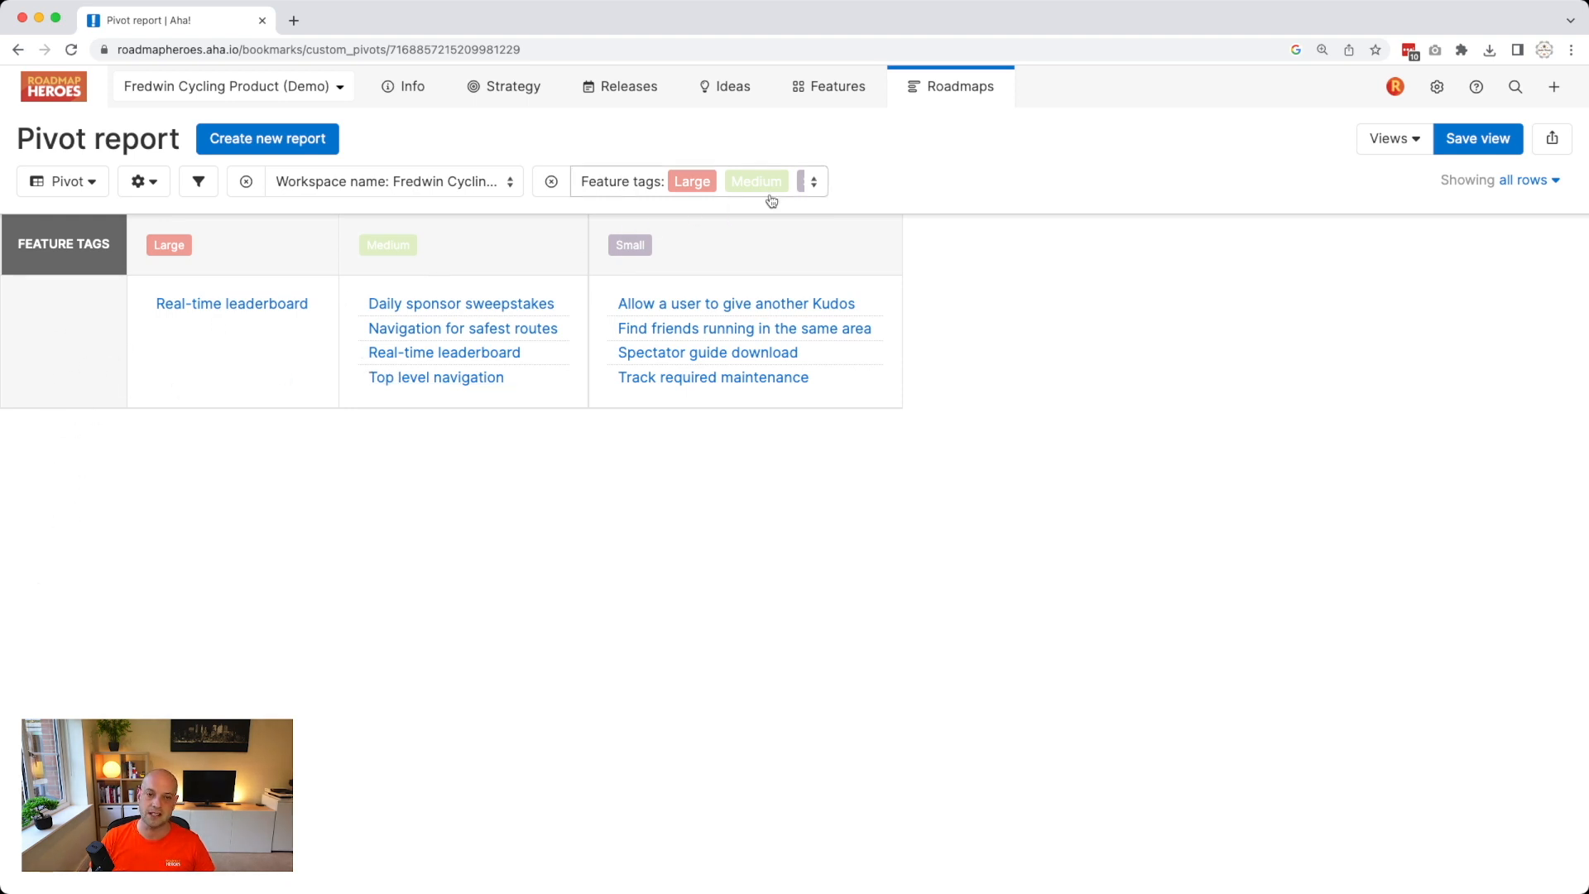
Add Squad 1, Squad 2 and Squad 3 to the filter, refresh, then return to the list report.
left_click(812, 183)
scroll(699, 670, "down", 2)
left_click(717, 754)
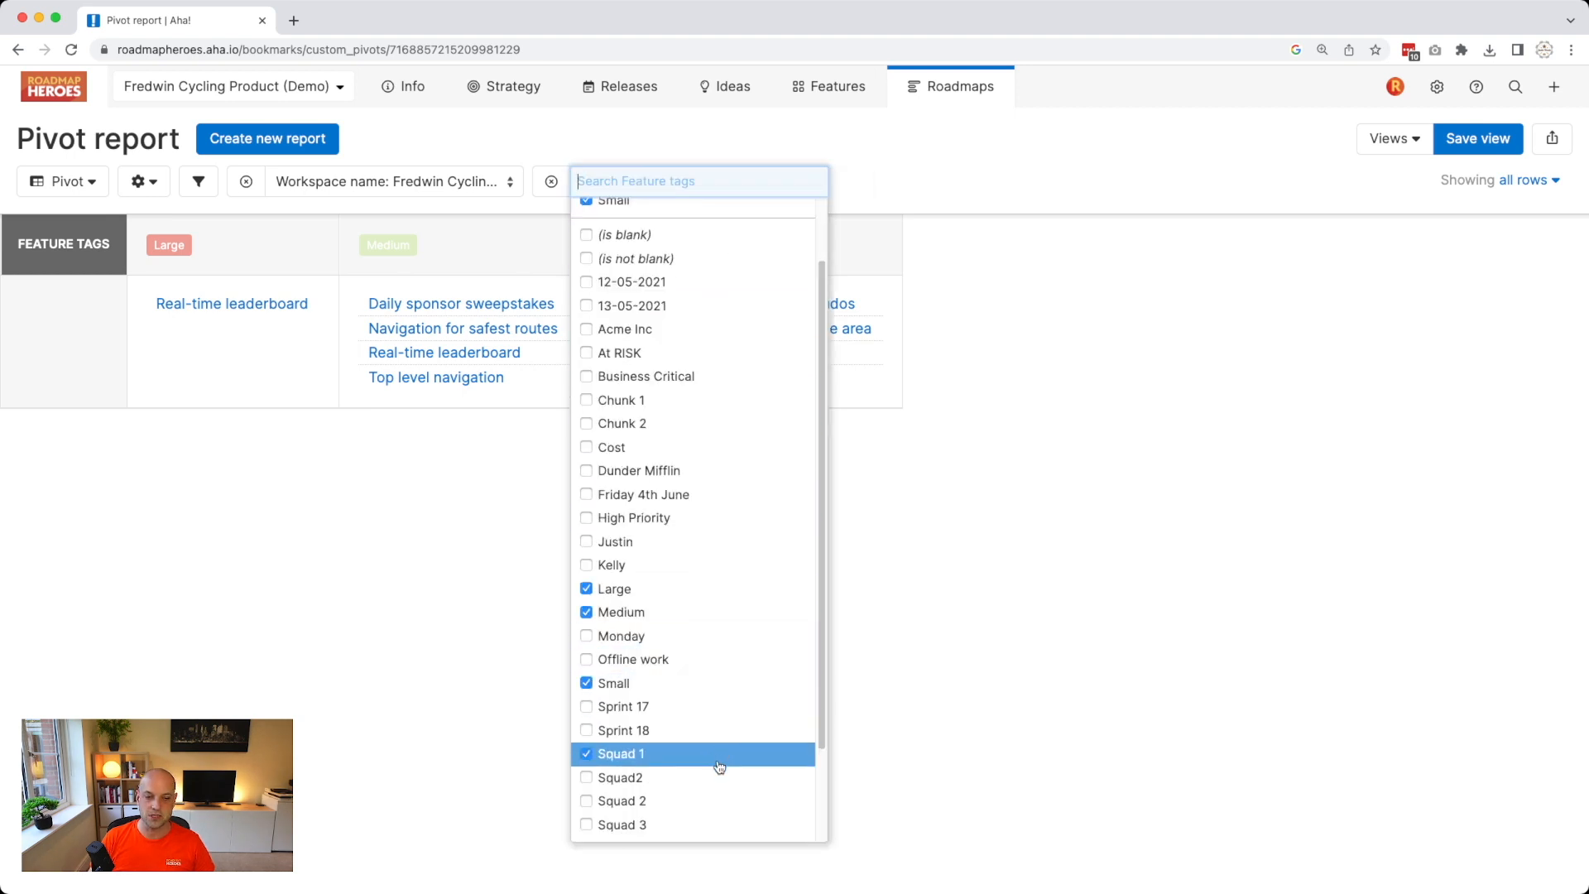
left_click(708, 806)
left_click(703, 822)
left_click(373, 502)
left_click(117, 246)
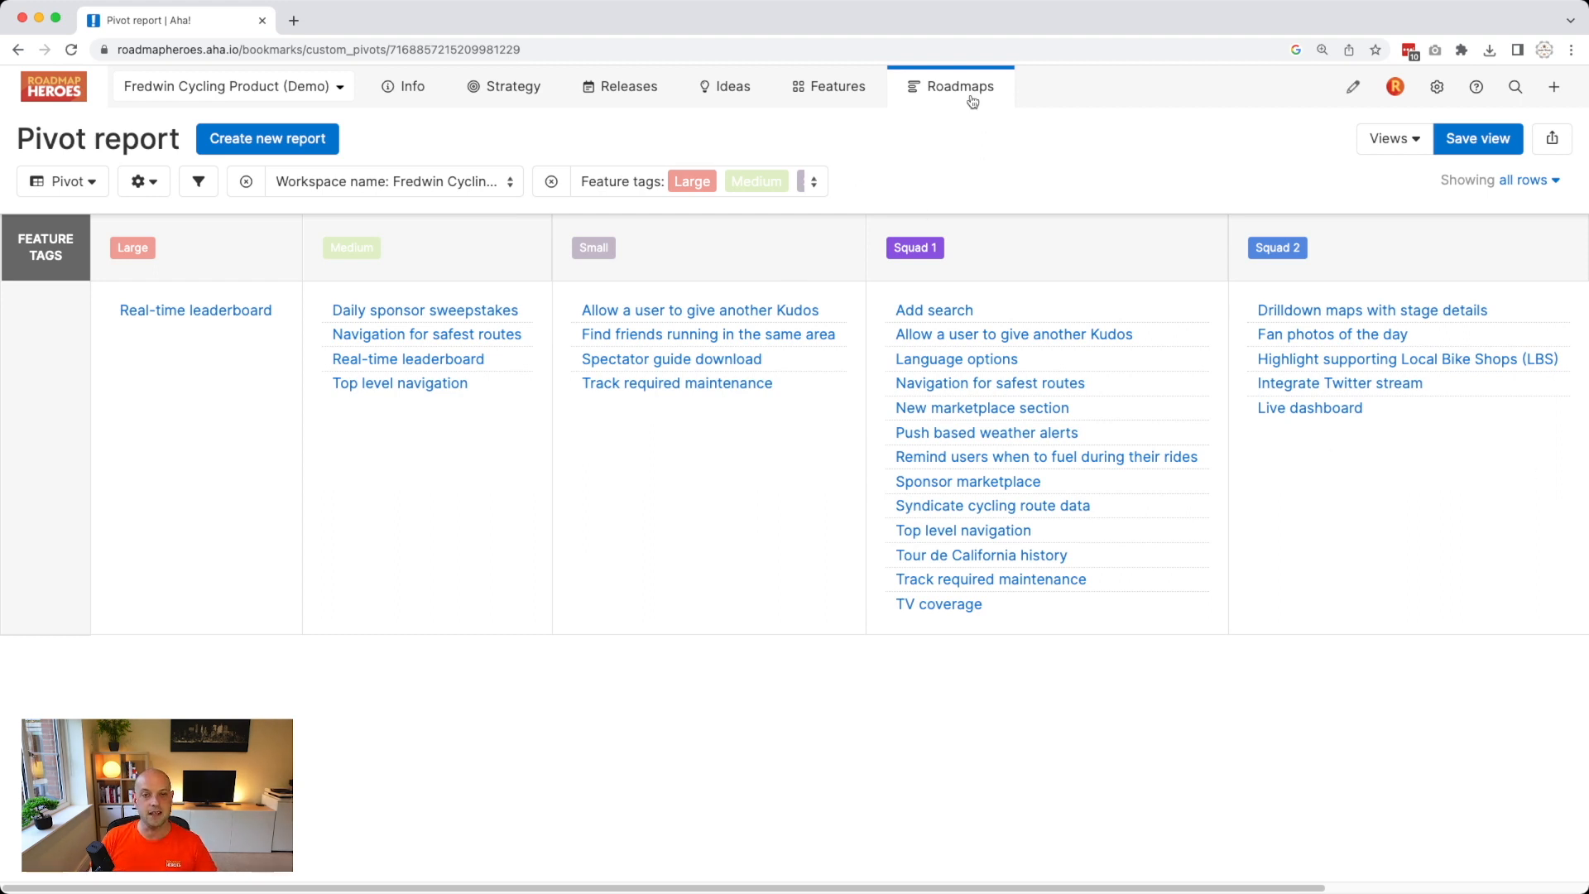
mouse_move(973, 98)
left_click(1148, 158)
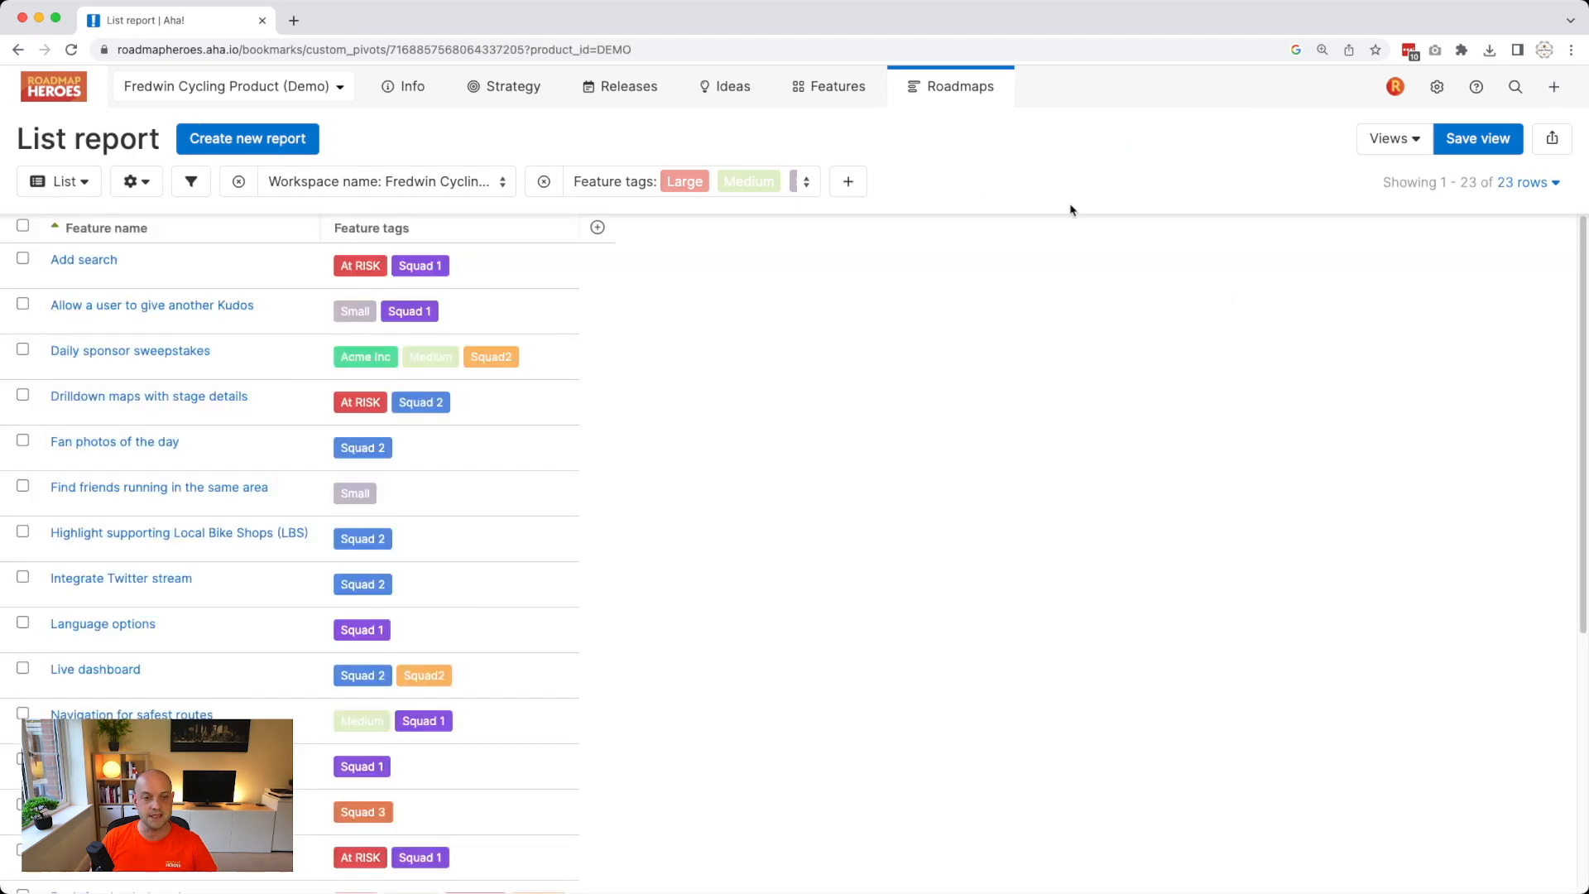
Narrow the Feature tags filter to only Squad 2 and At RISK, leaving 7 features.
left_click(650, 181)
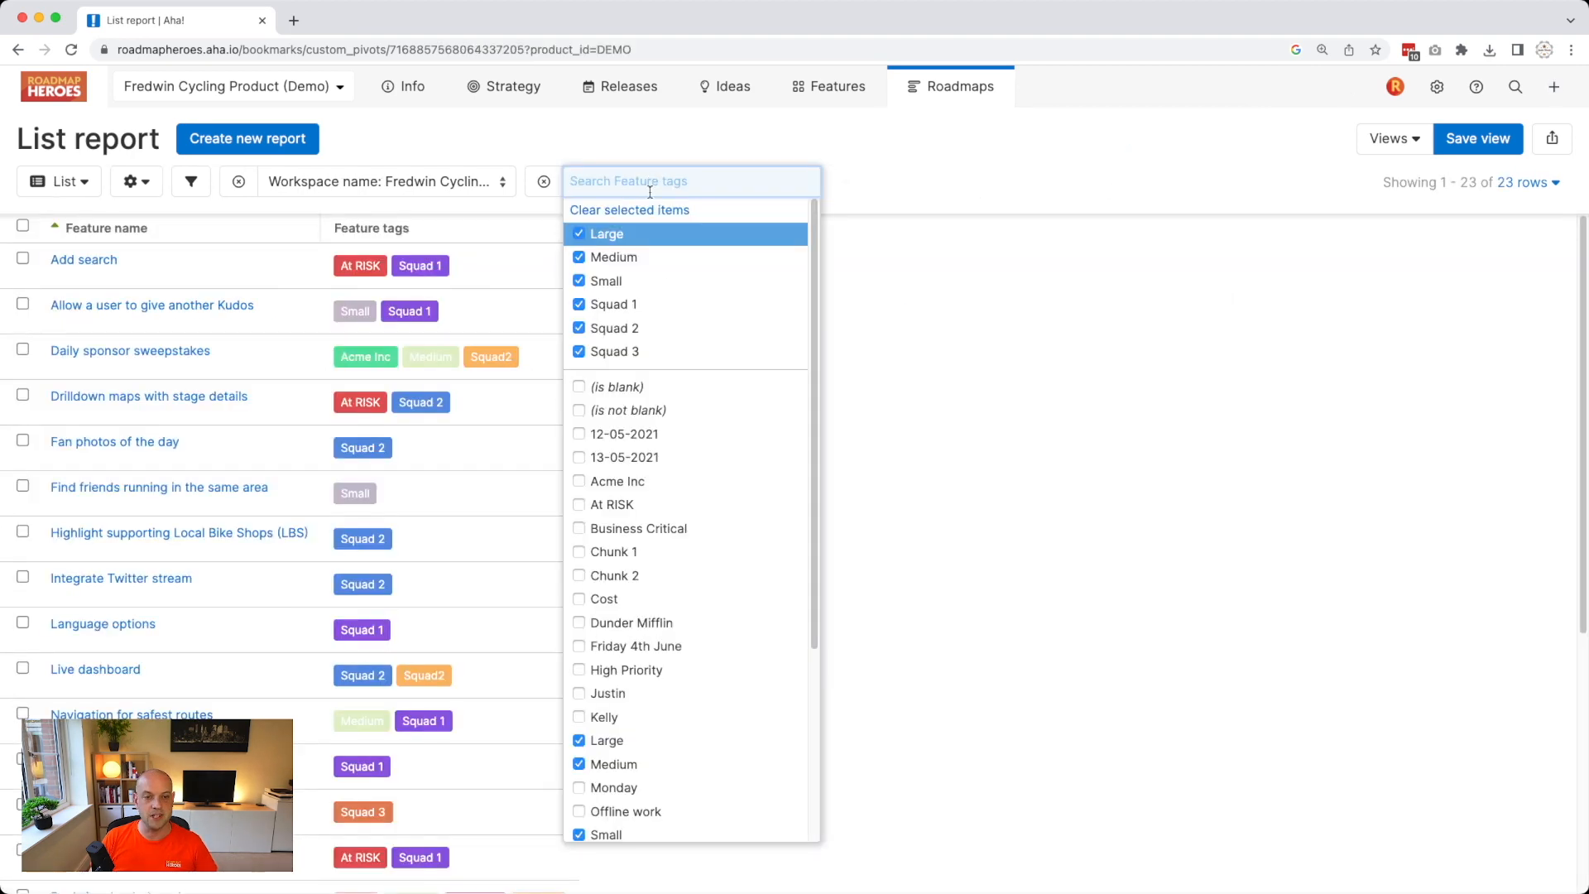
left_click(635, 346)
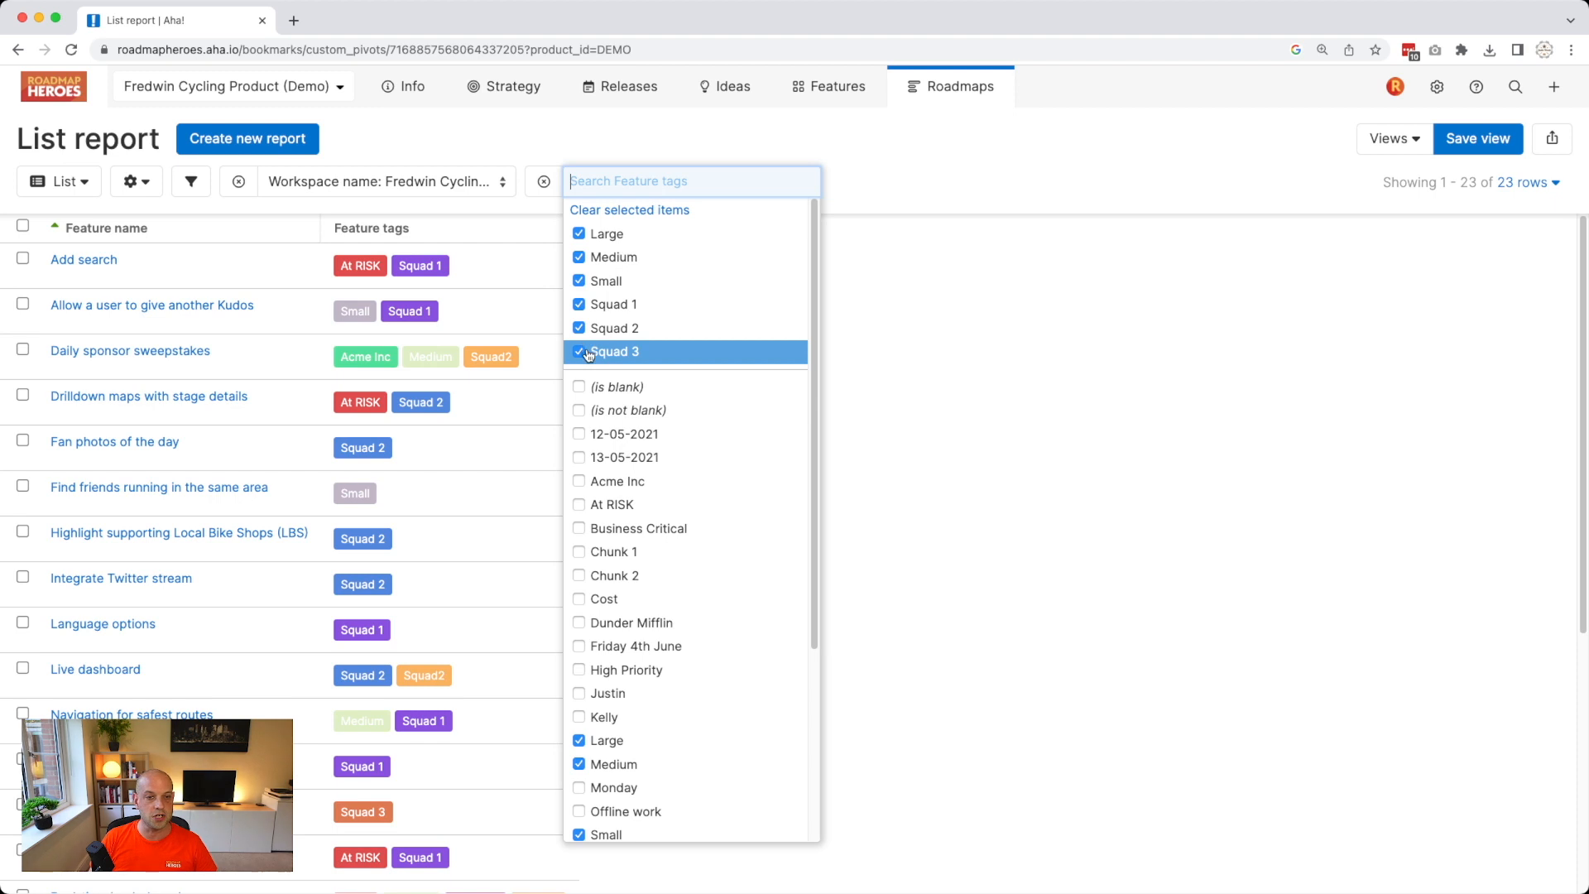
left_click(611, 305)
left_click(607, 280)
left_click(602, 257)
left_click(607, 234)
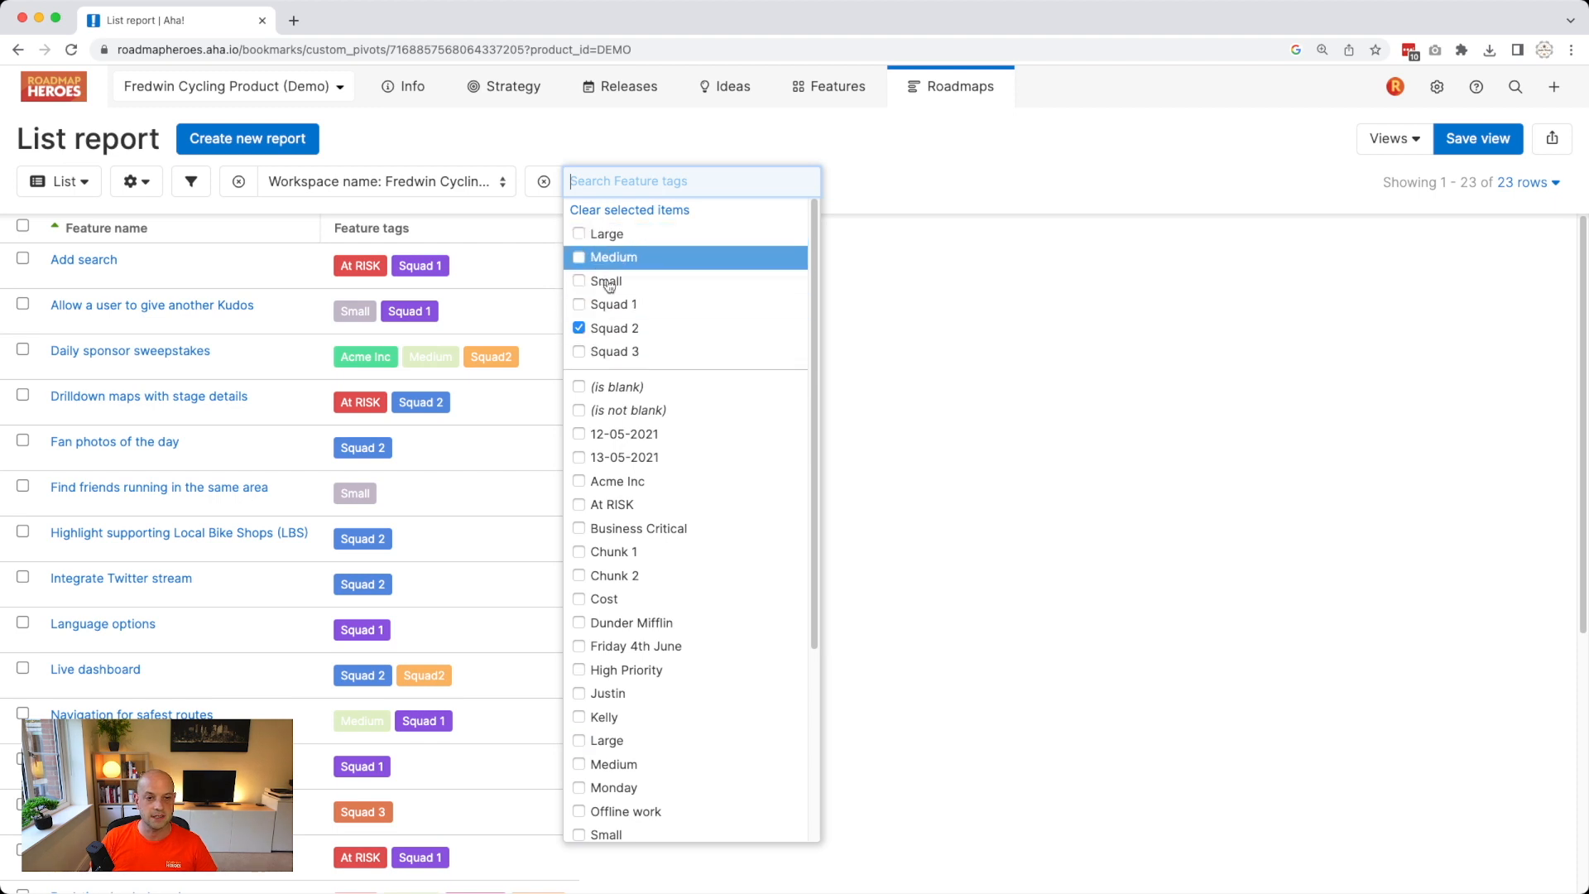
scroll(630, 373, "down", 3)
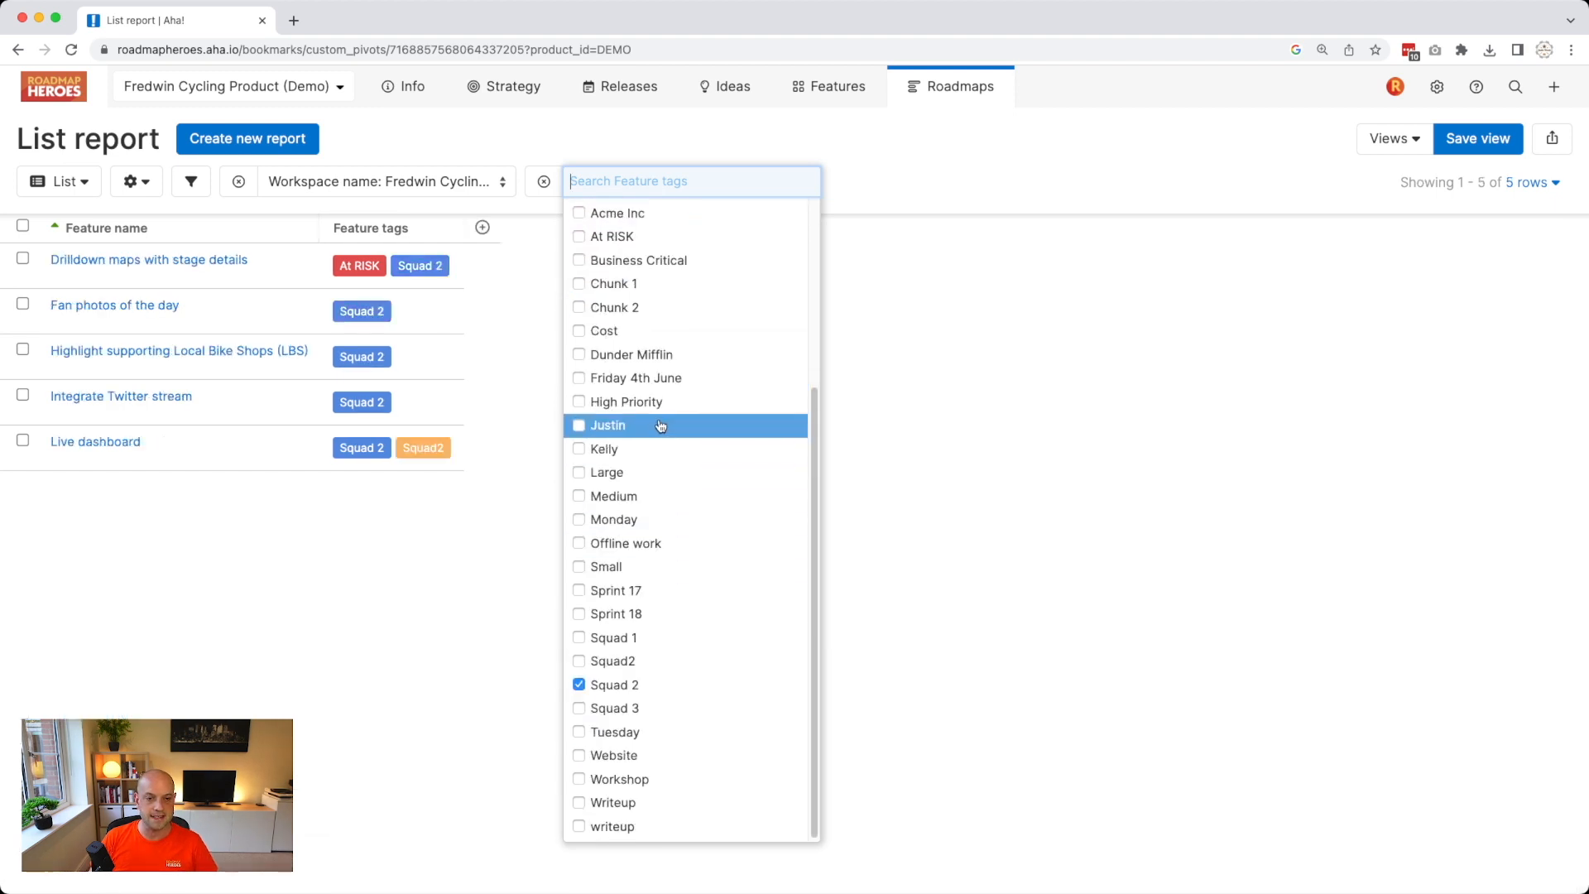
scroll(656, 414, "up", 3)
left_click(644, 507)
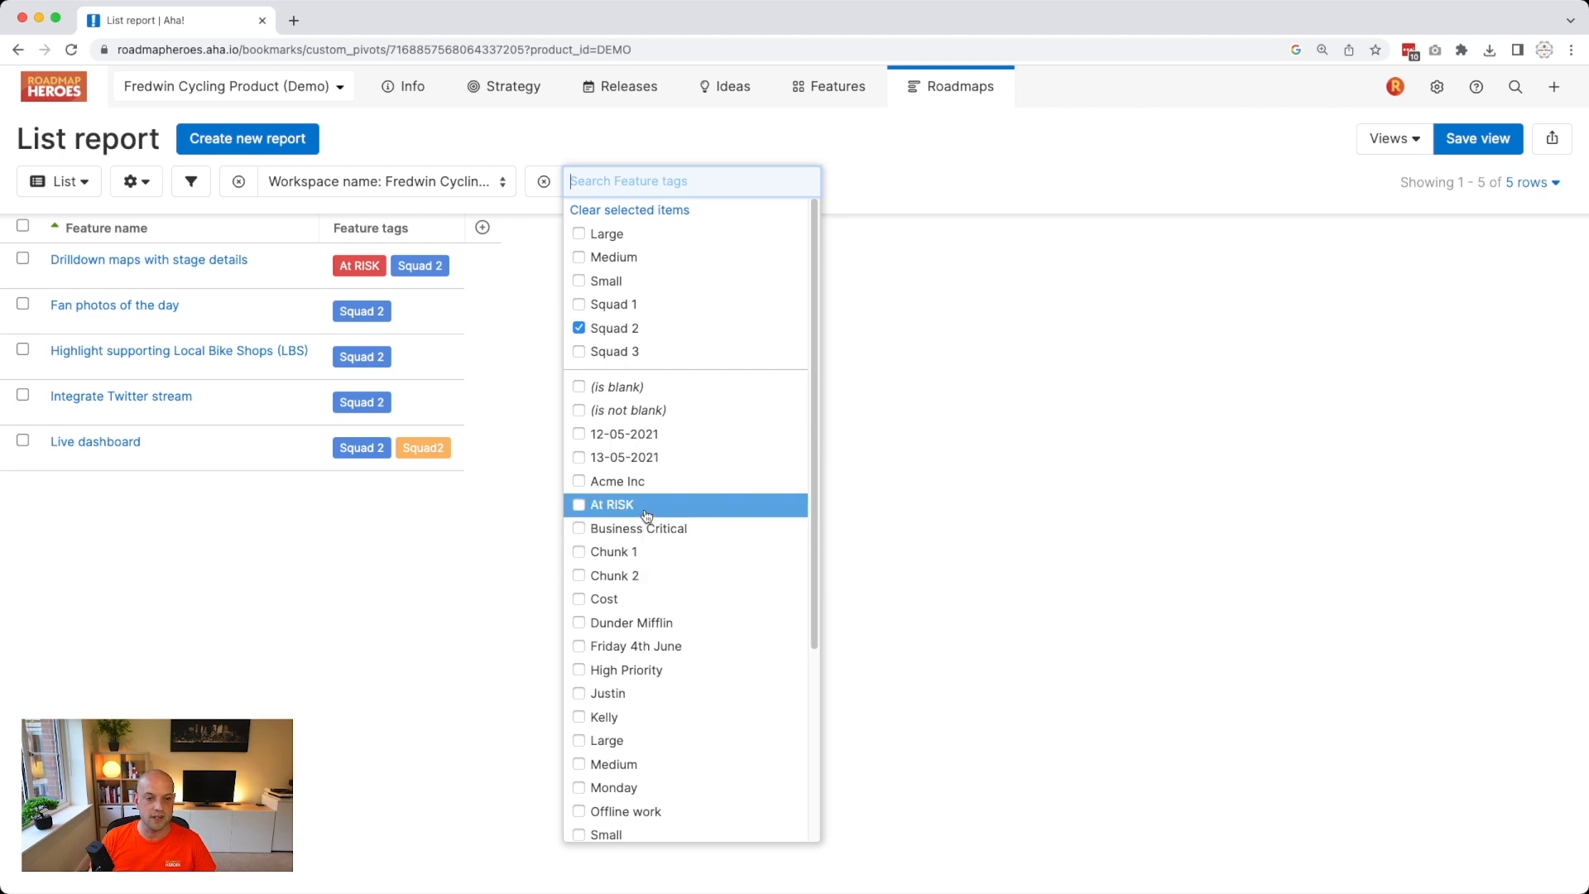
left_click(400, 597)
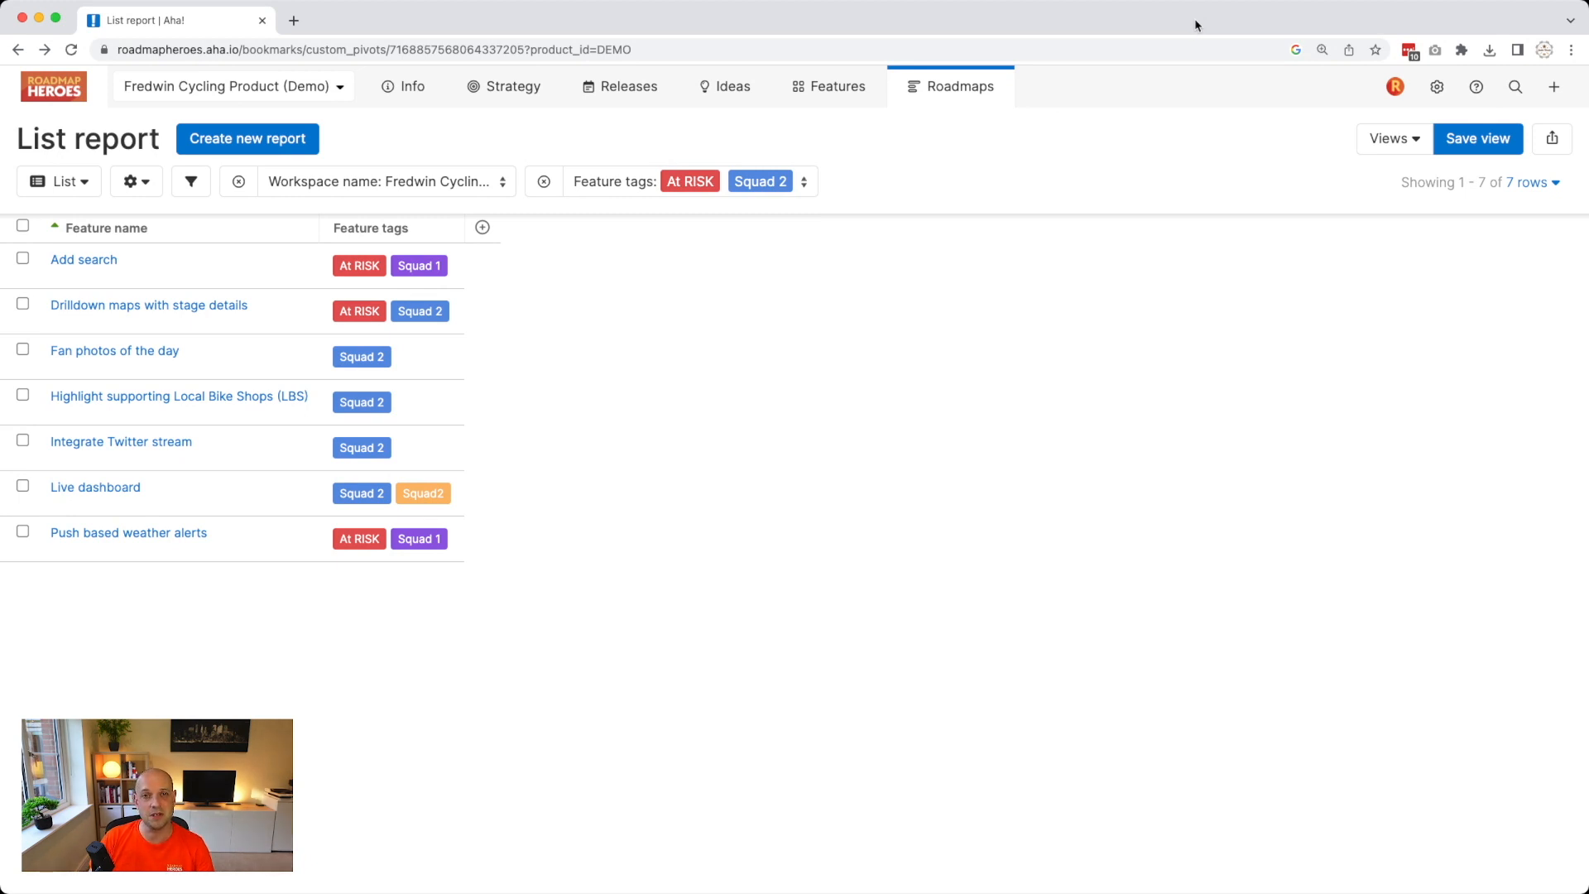
mouse_move(1437, 88)
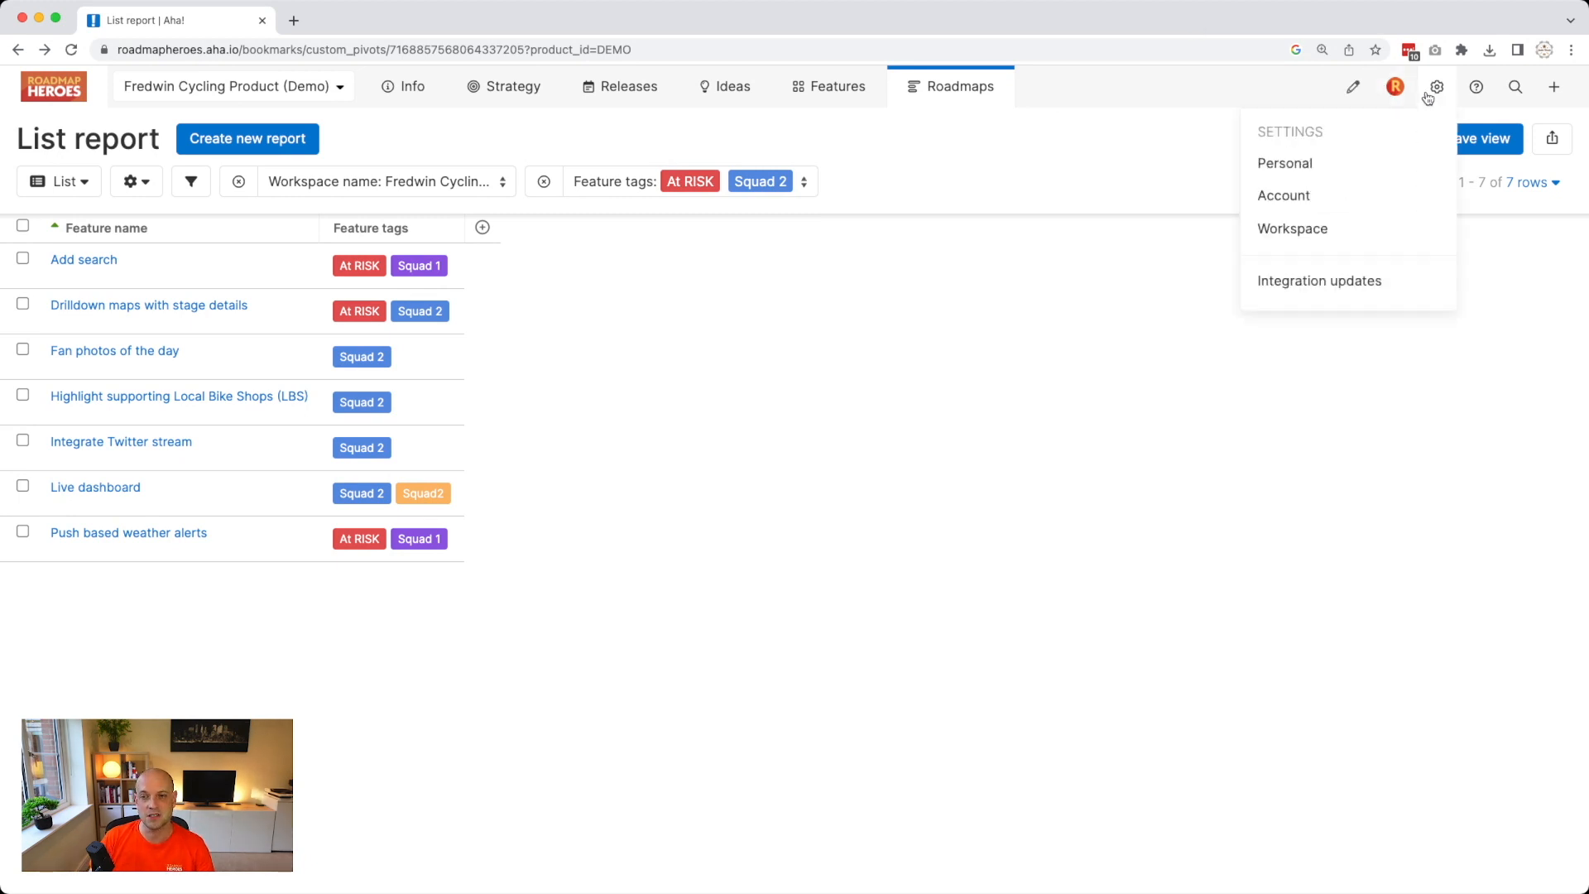
left_click(1403, 195)
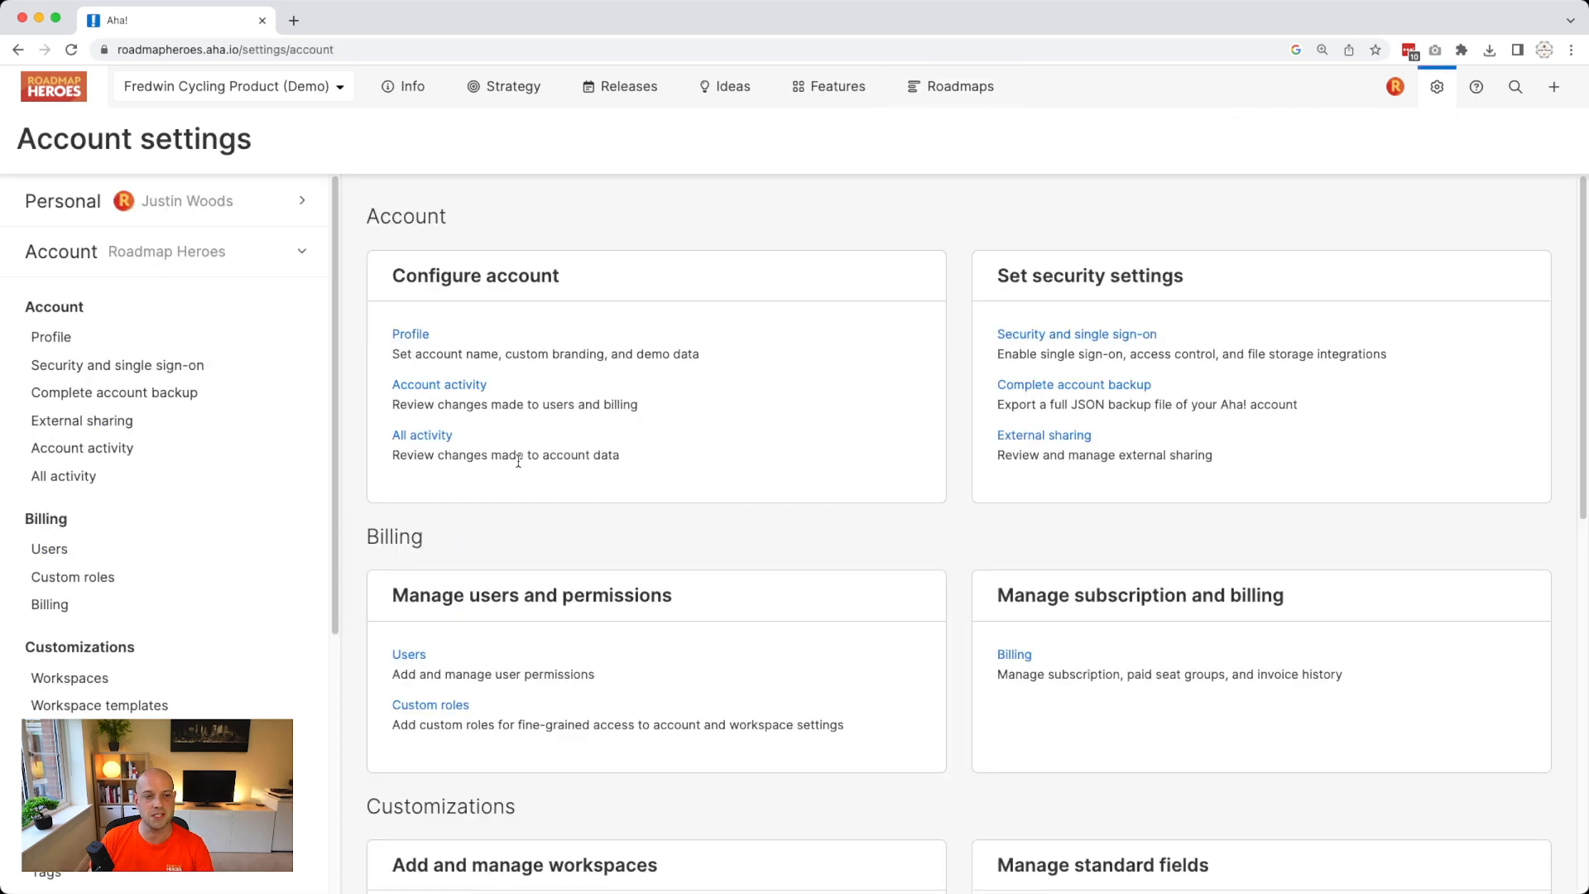
left_click(105, 877)
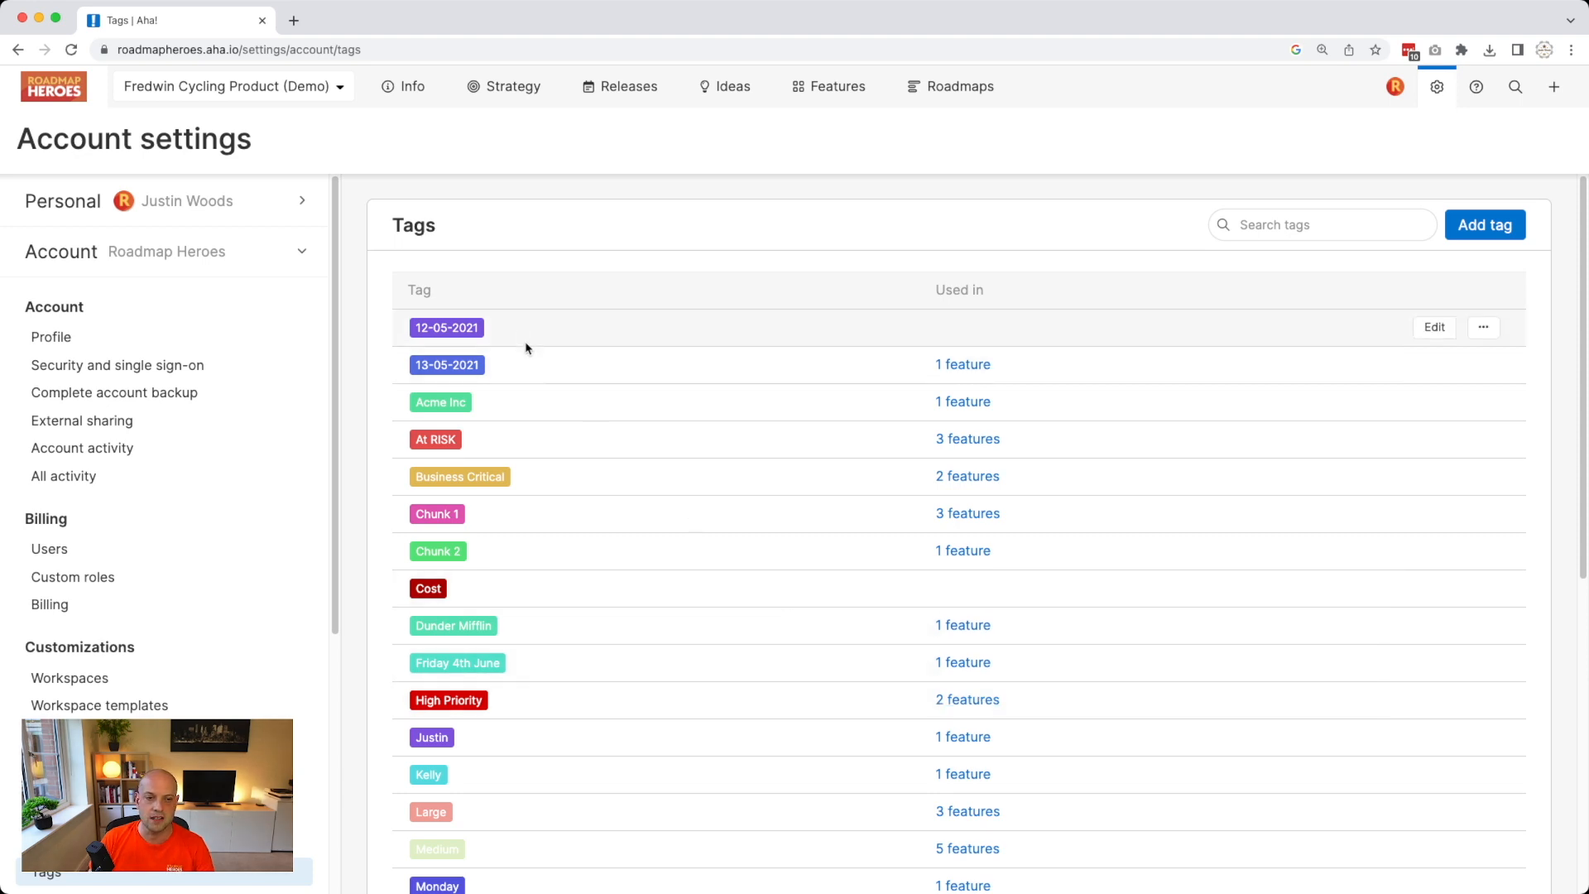
scroll(525, 344, "down", 1)
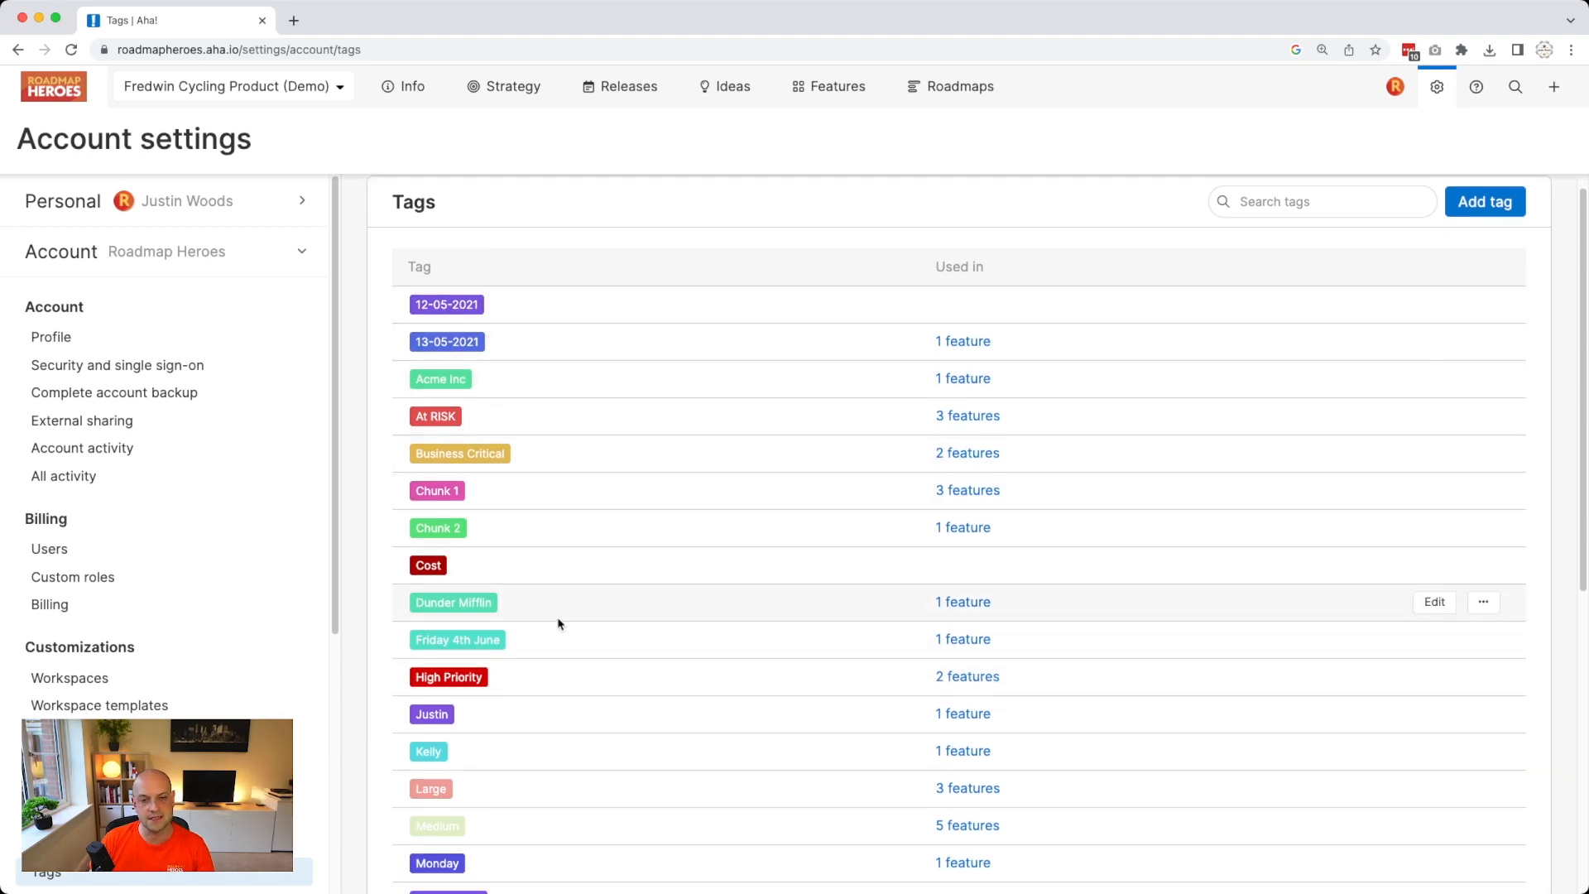
scroll(571, 646, "down", 5)
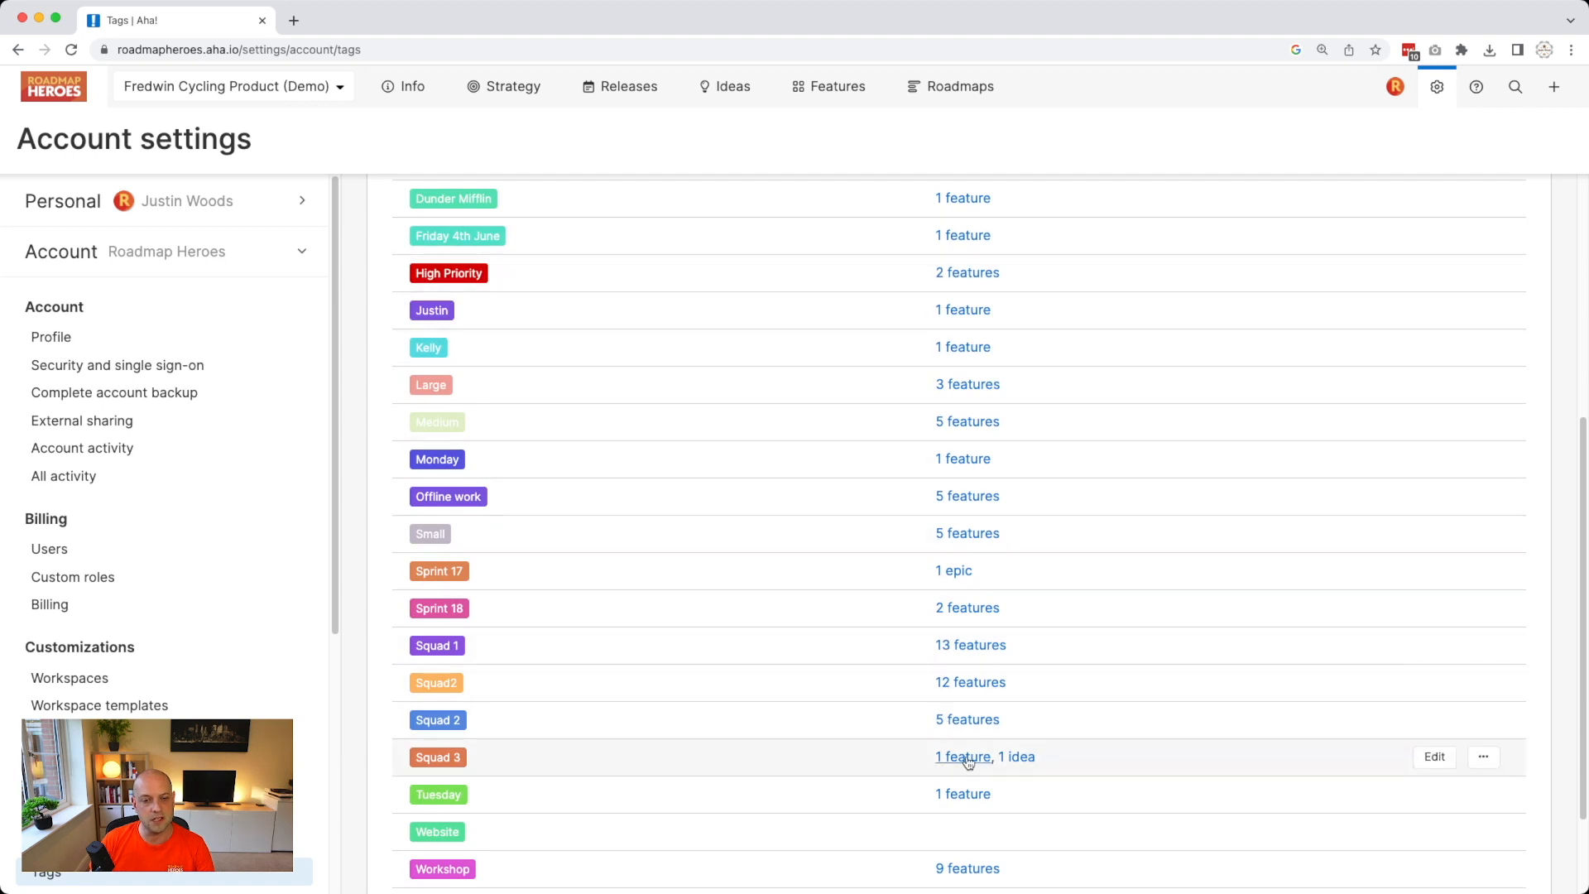
scroll(960, 755, "down", 2)
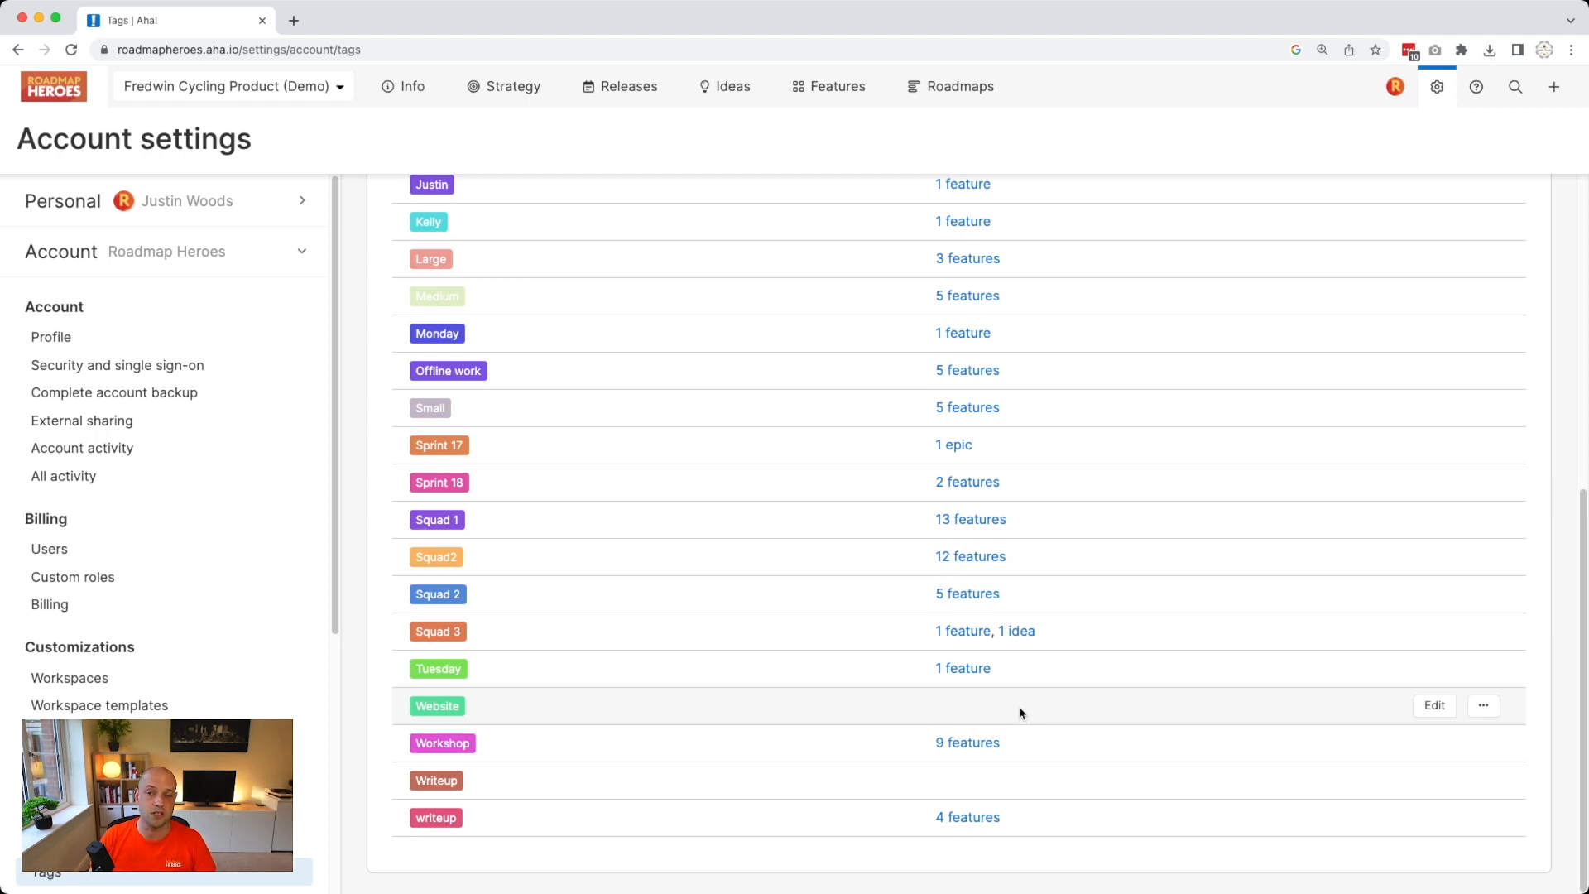
scroll(1020, 713, "up", 6)
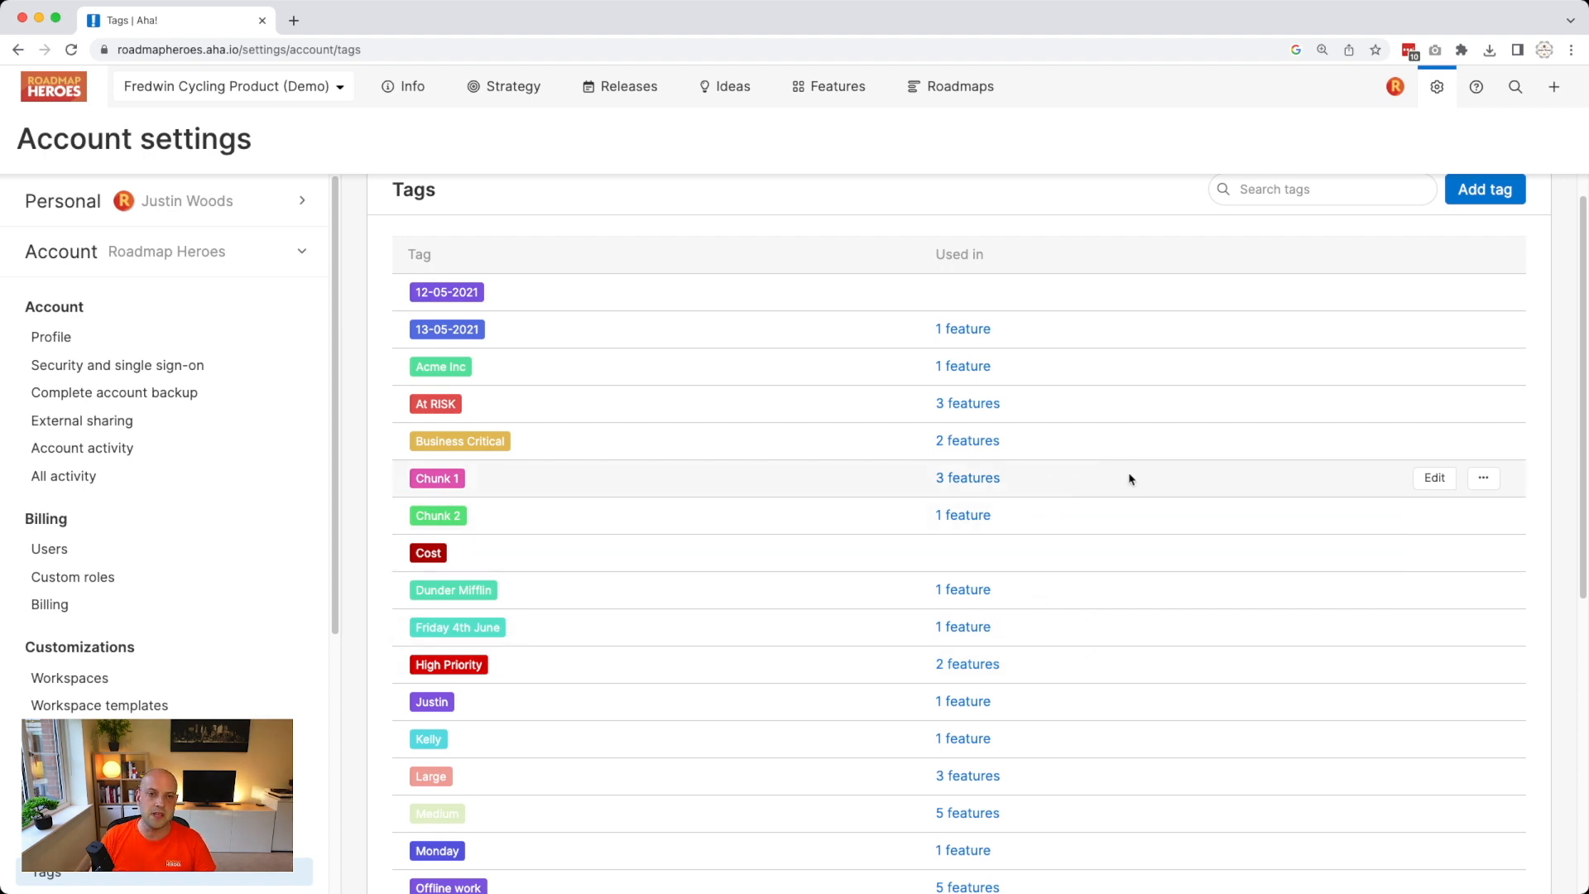
scroll(1118, 547, "down", 6)
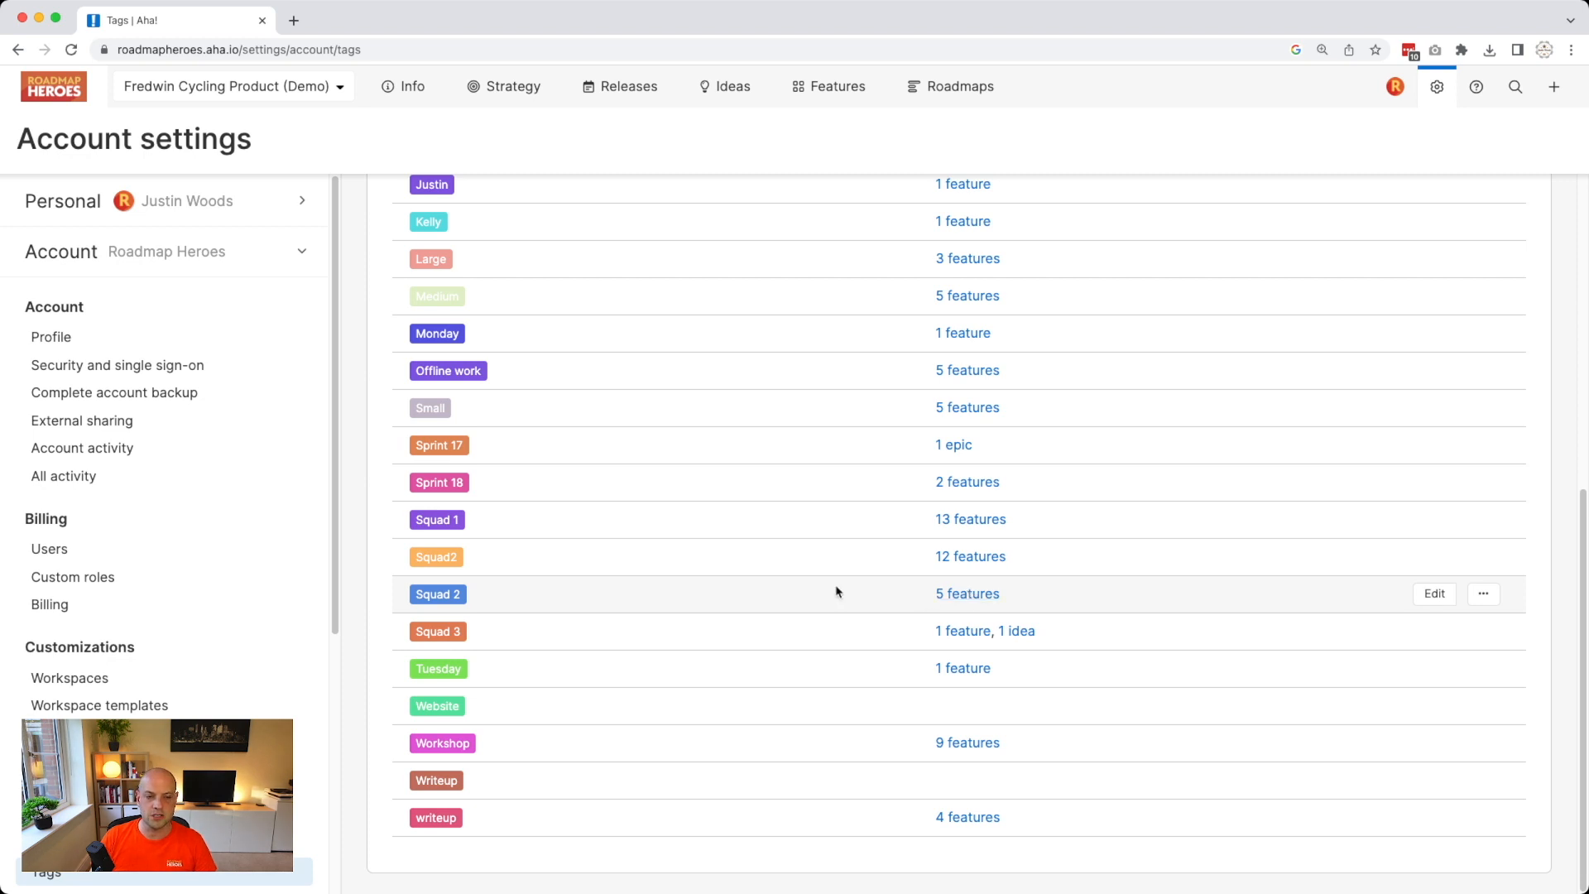
Replace the duplicate Squad2 tag with the existing Squad 2 tag.
left_click(1490, 595)
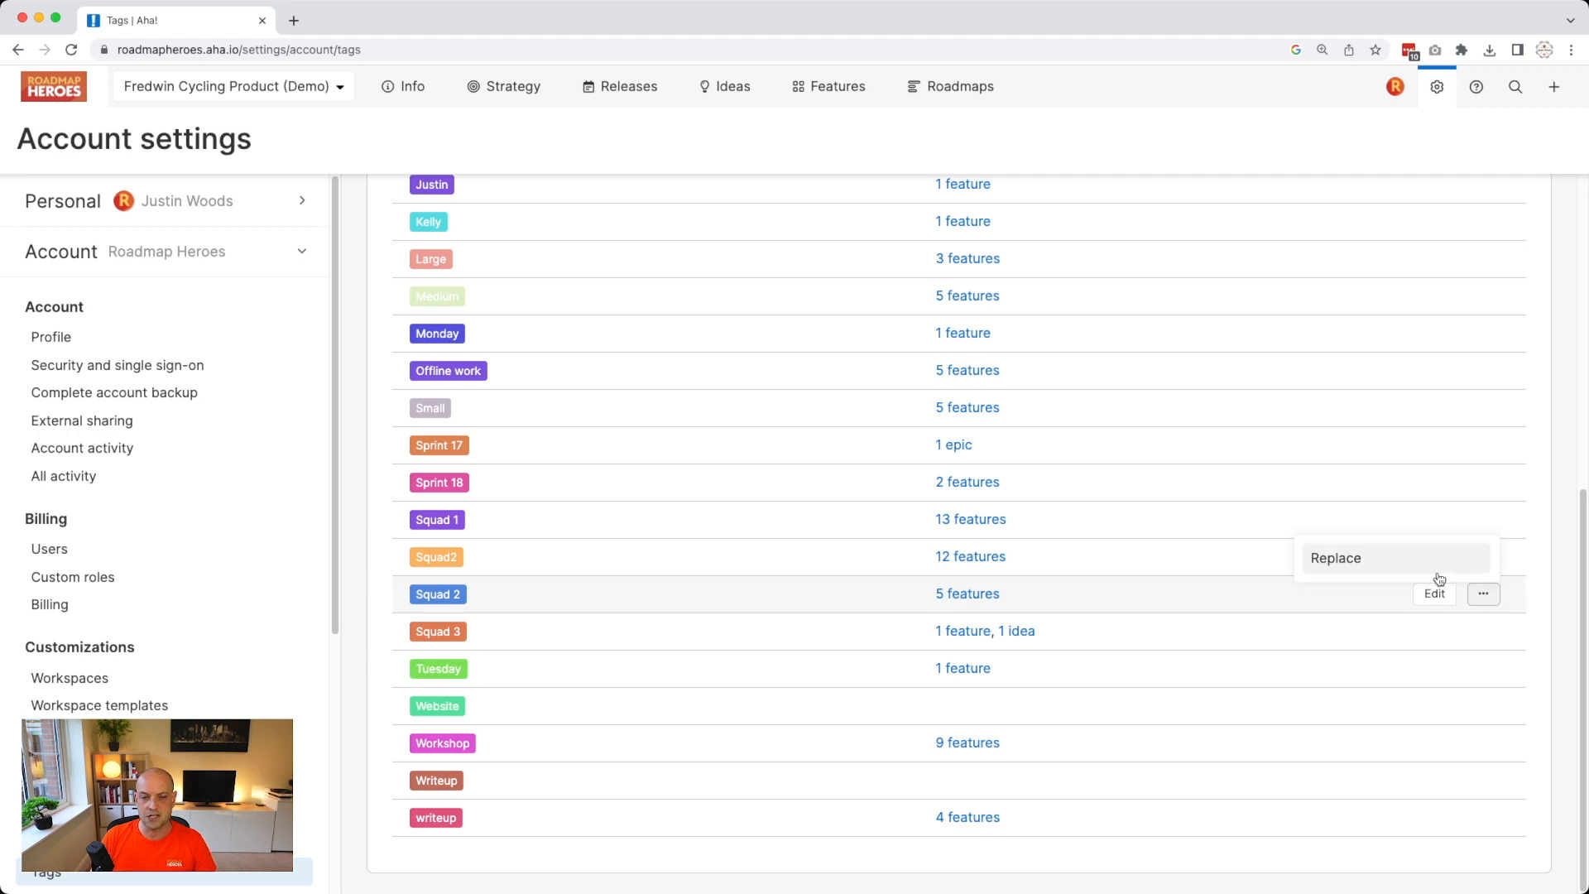
left_click(1124, 571)
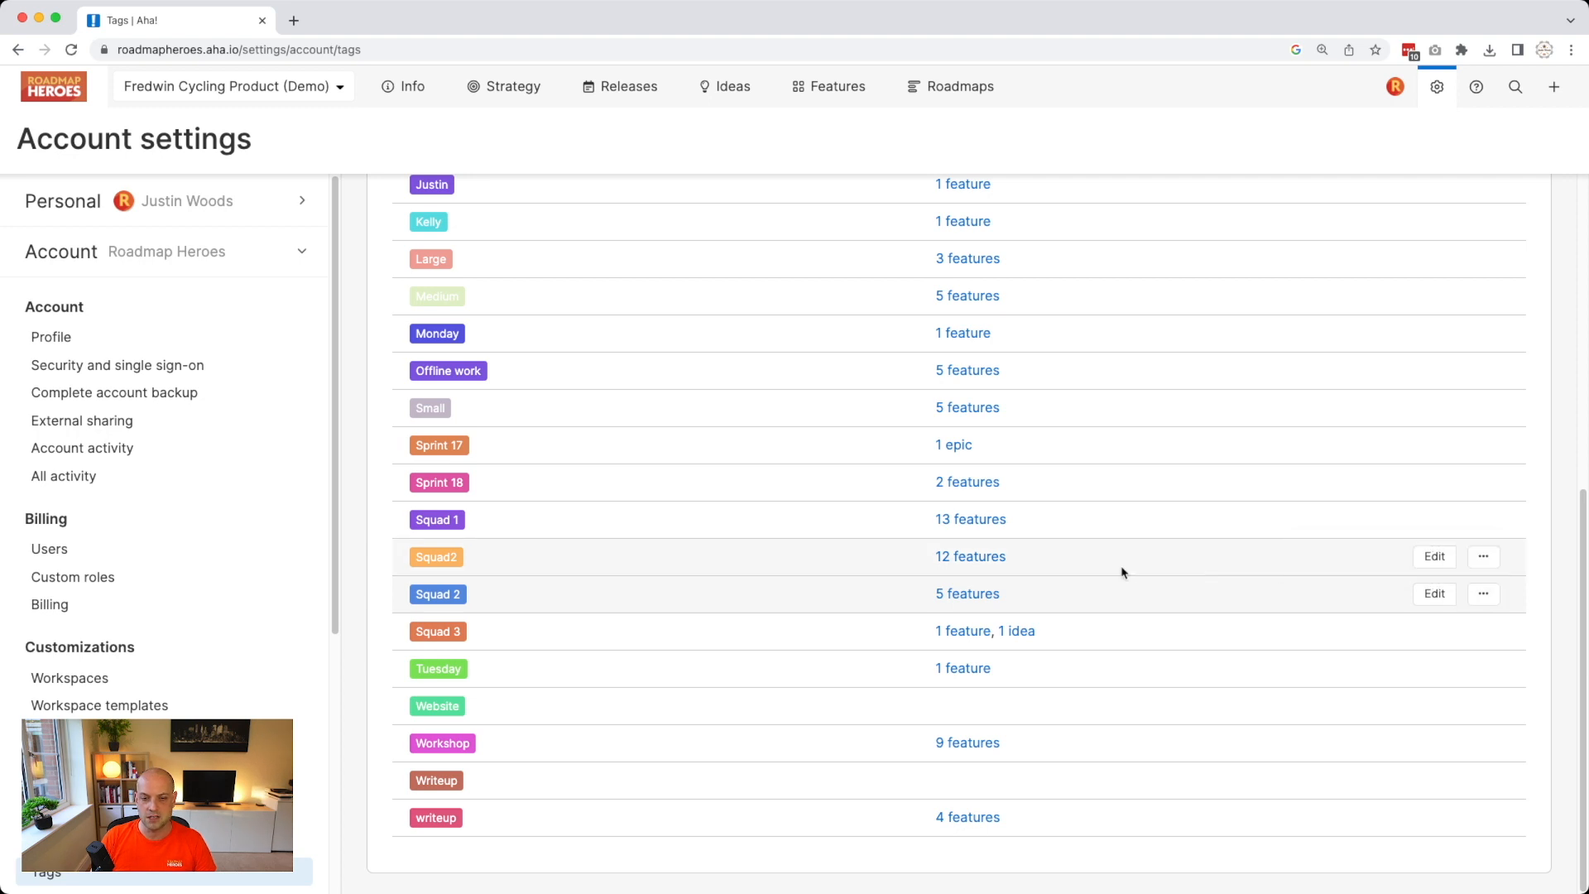
left_click(1483, 556)
left_click(1408, 532)
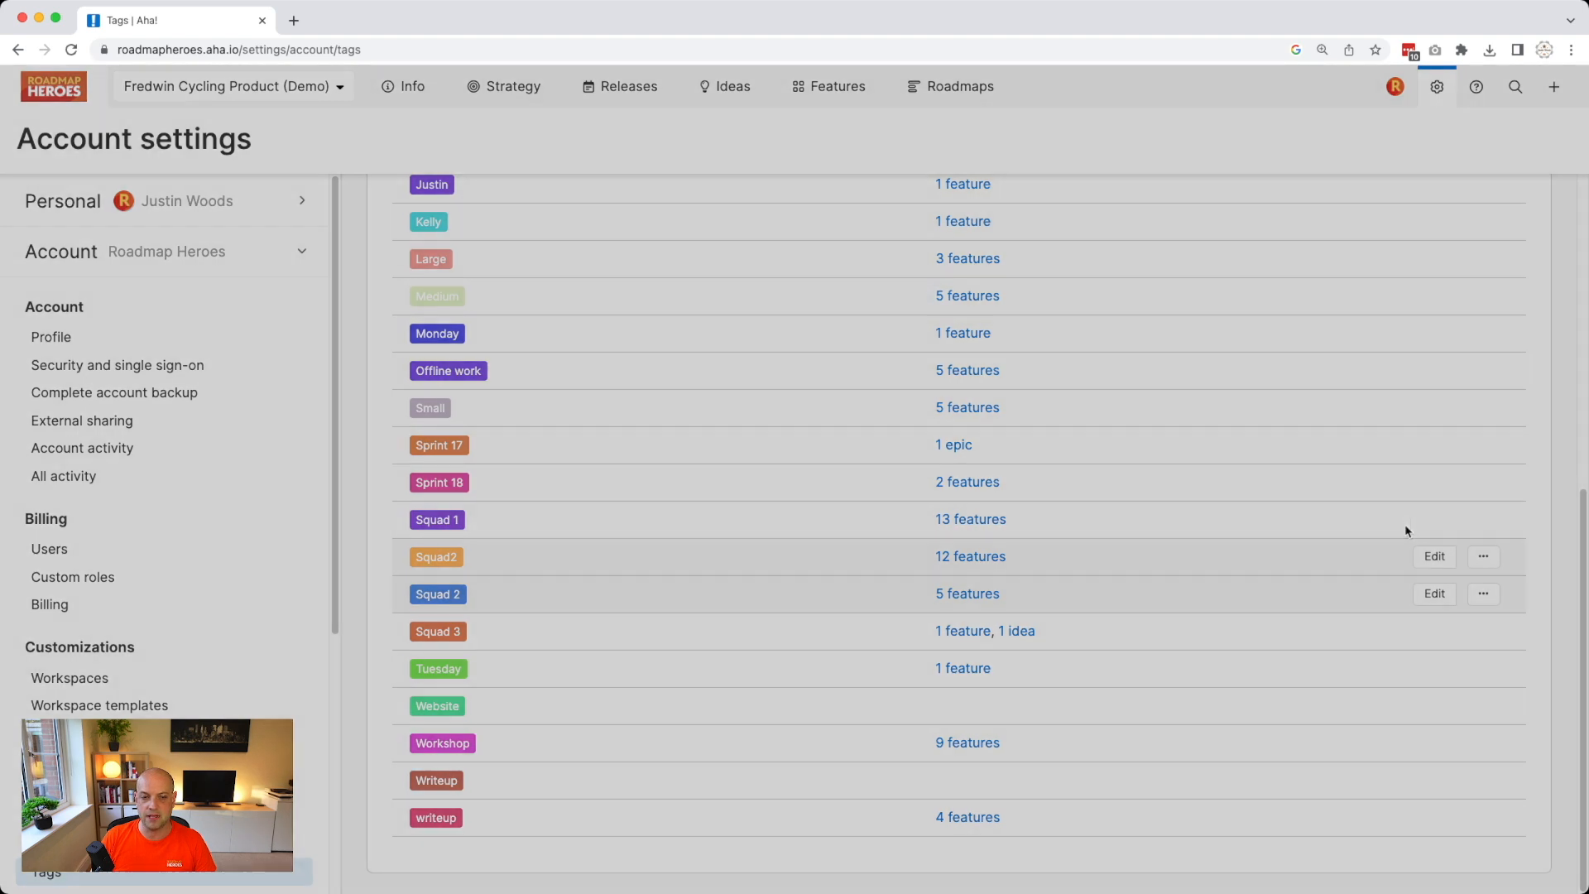
left_click(954, 202)
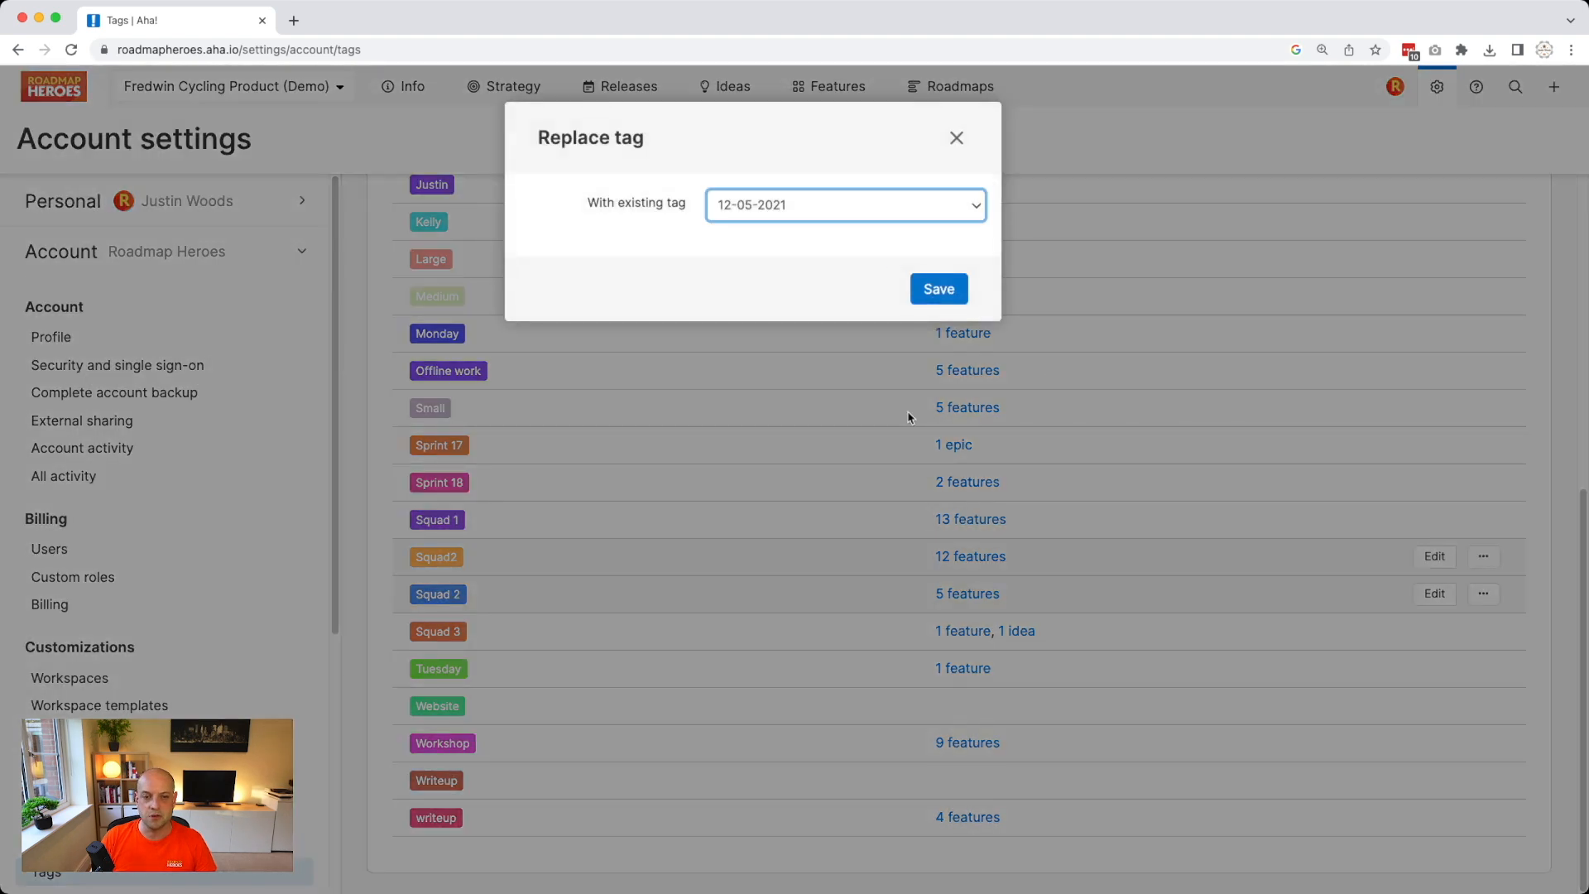
left_click(867, 637)
left_click(947, 297)
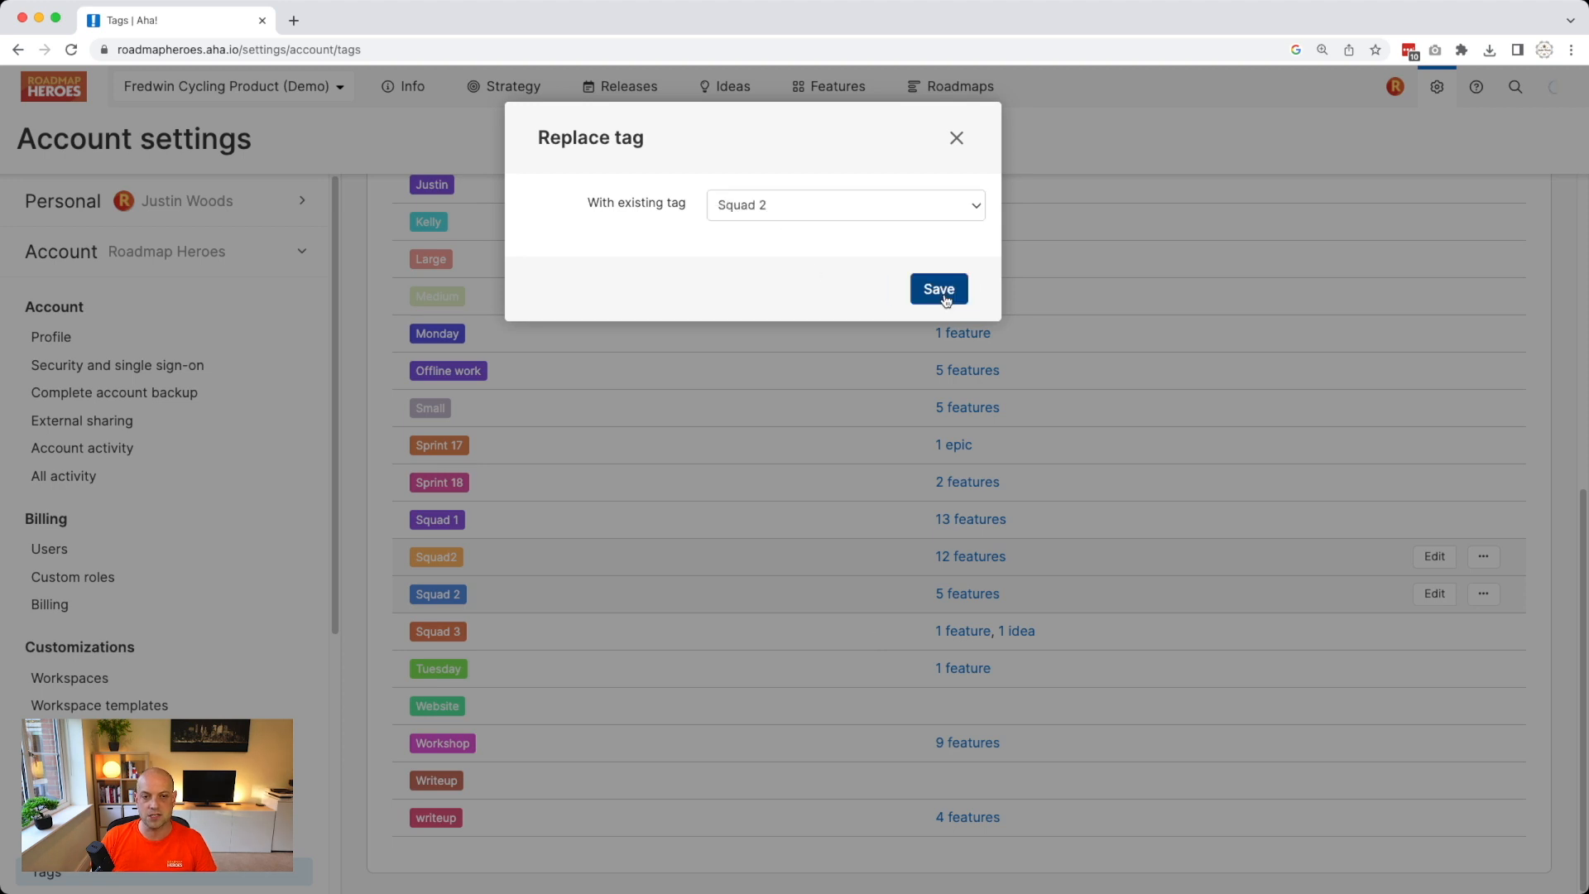
scroll(807, 495, "down", 6)
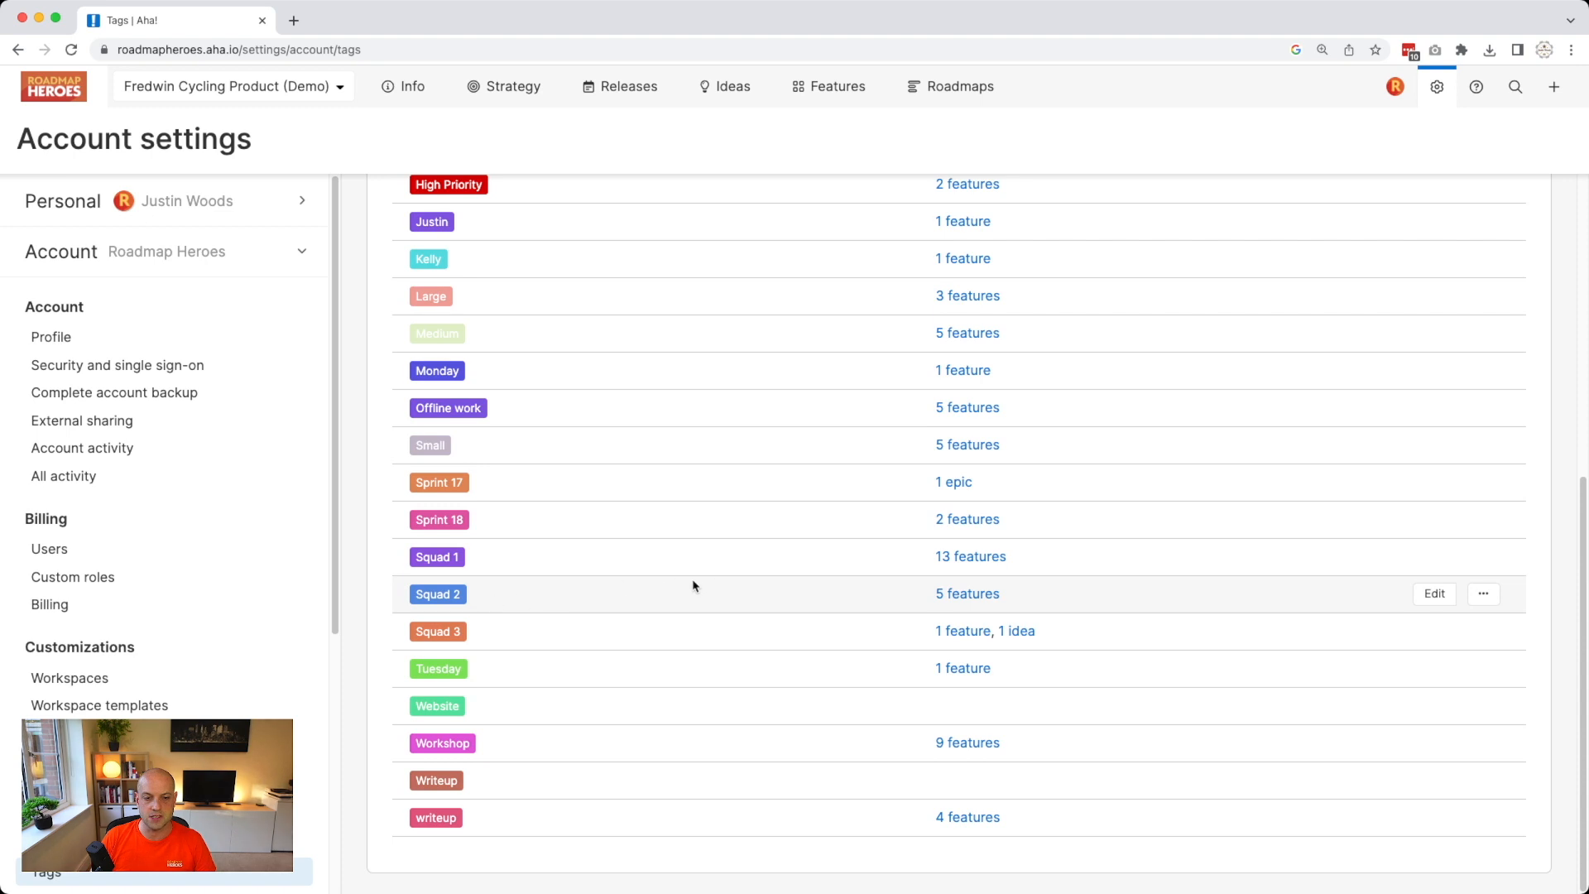
Reload the Tags list and scroll through it to confirm Squad 2 is used in 16 features.
left_click(71, 50)
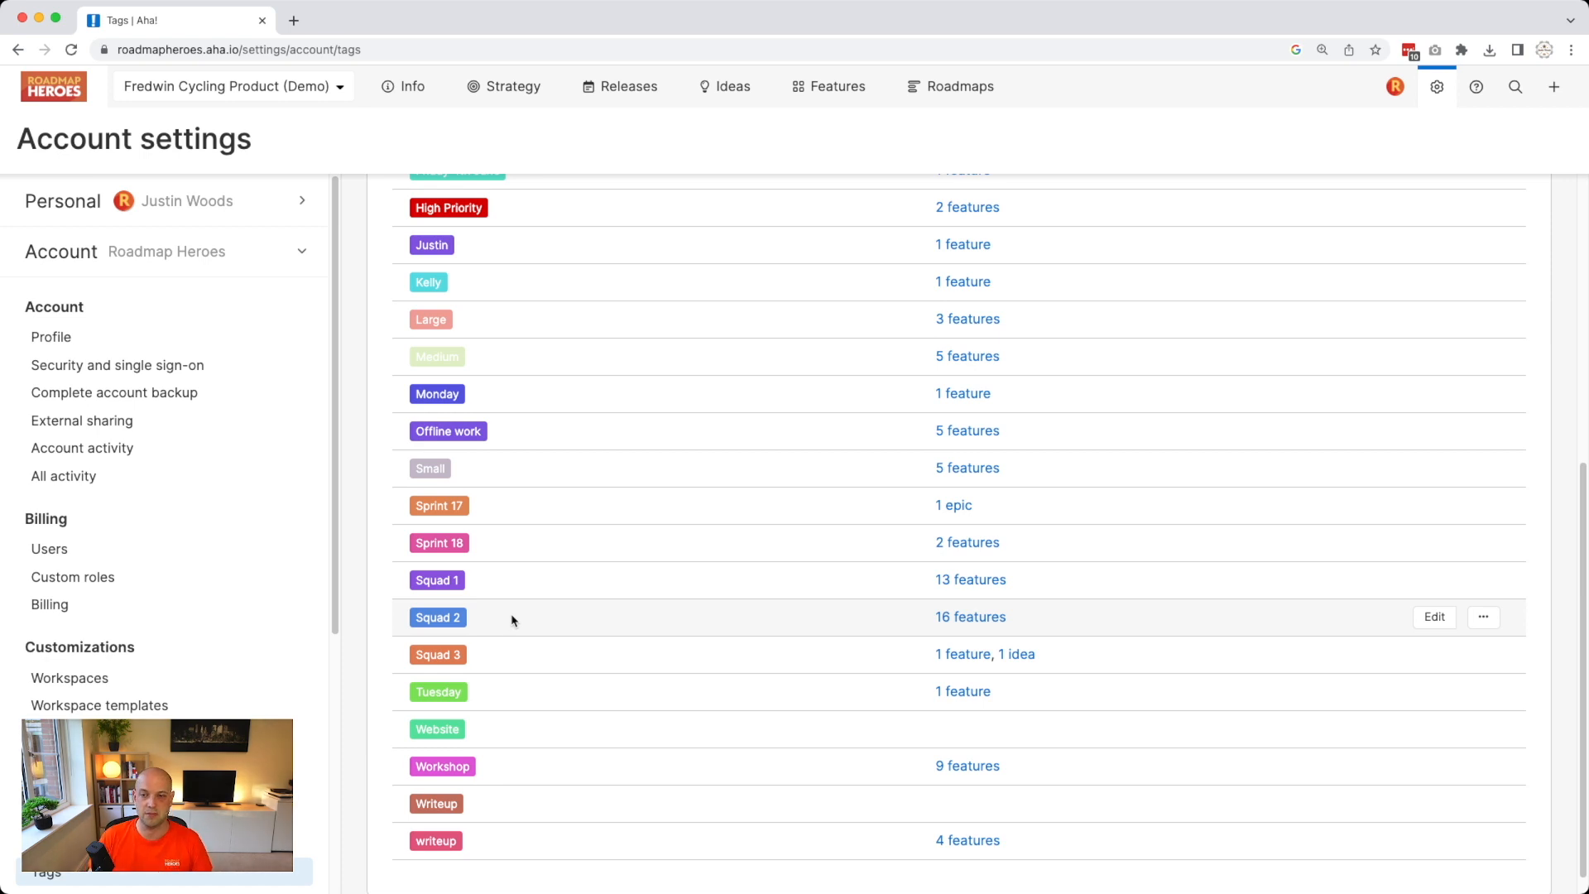
scroll(672, 640, "up", 3)
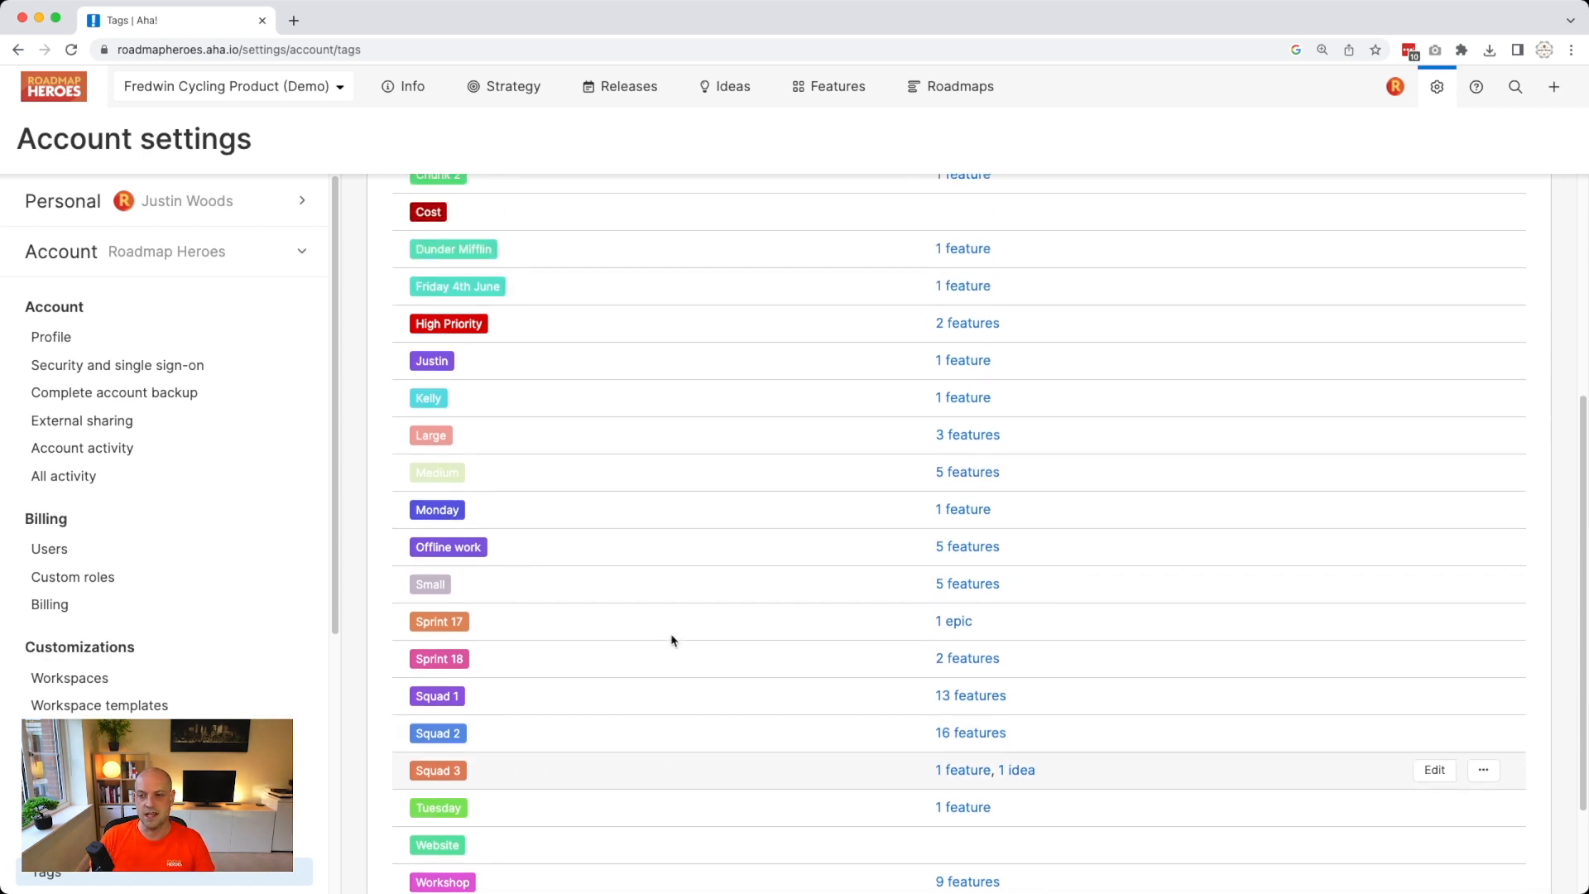
scroll(673, 639, "up", 4)
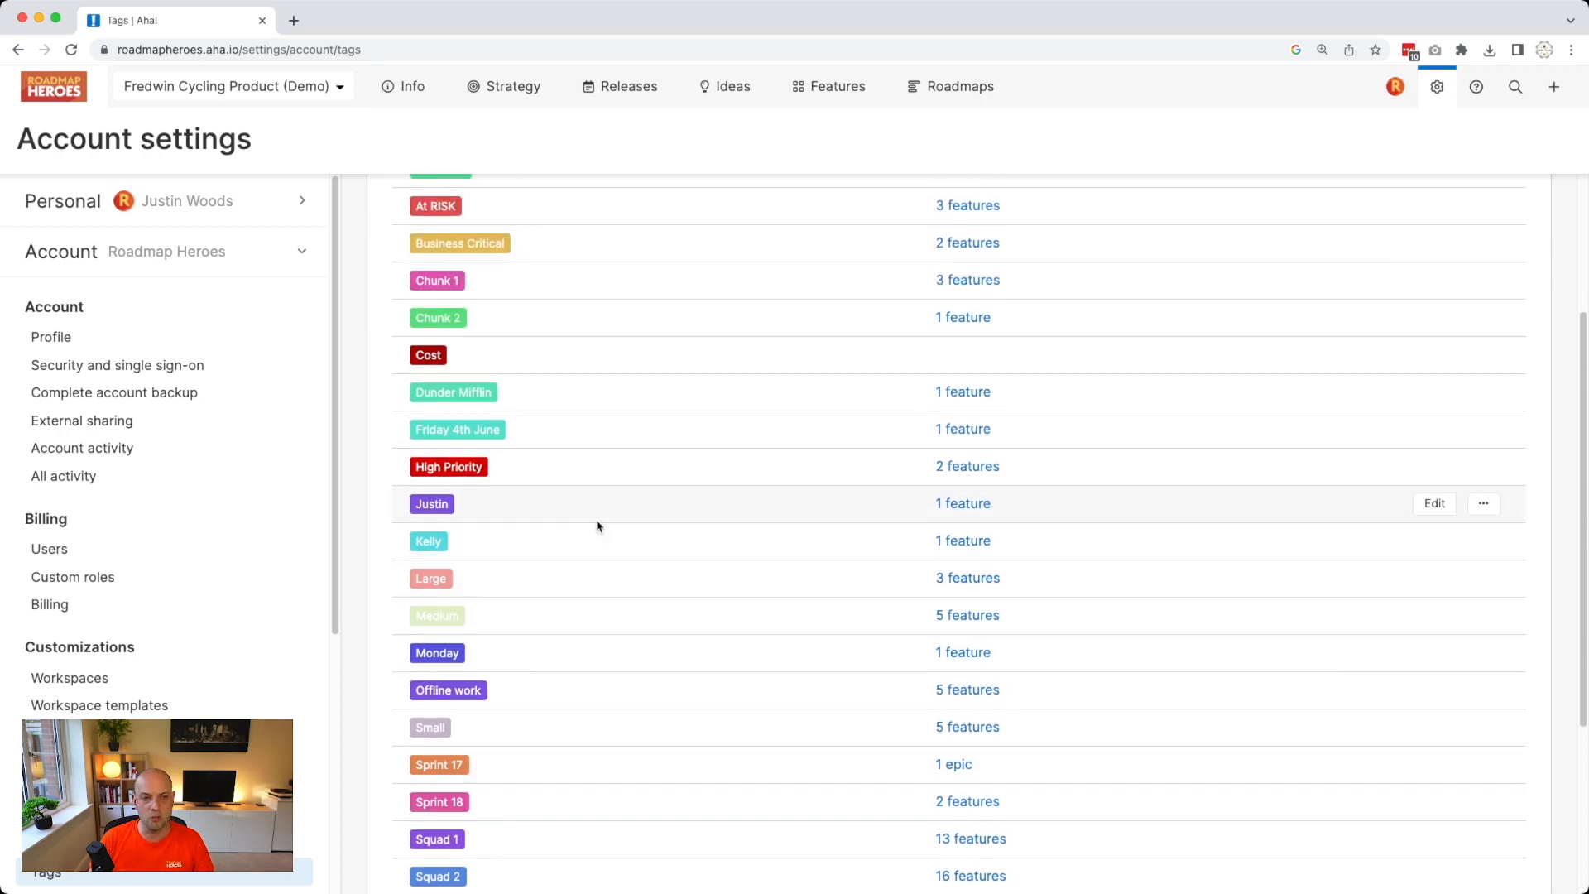
scroll(596, 525, "up", 5)
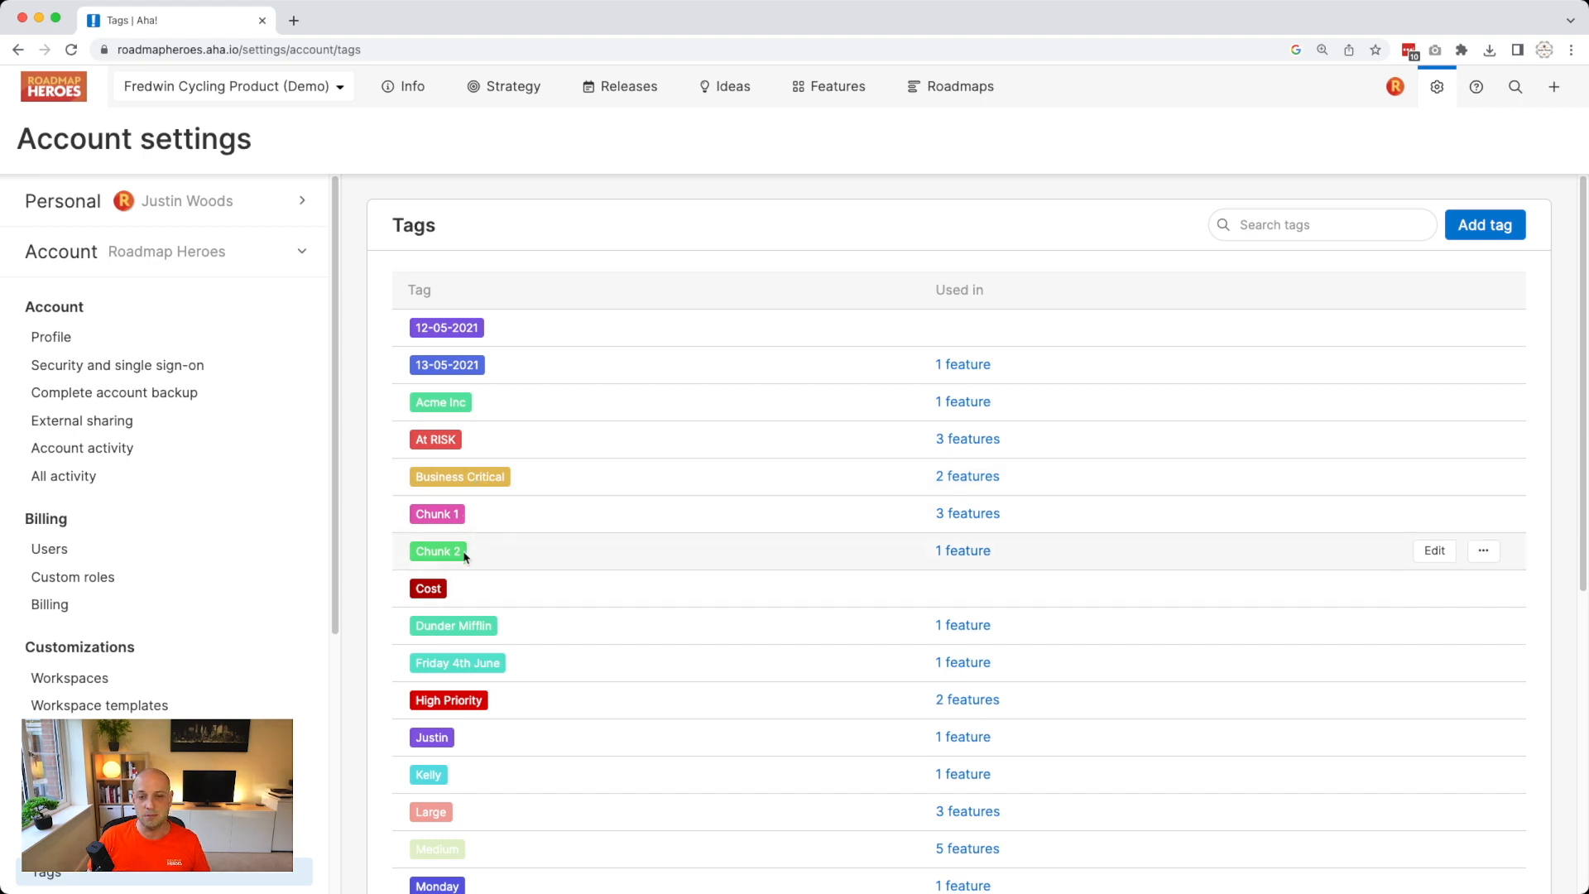
scroll(467, 546, "down", 5)
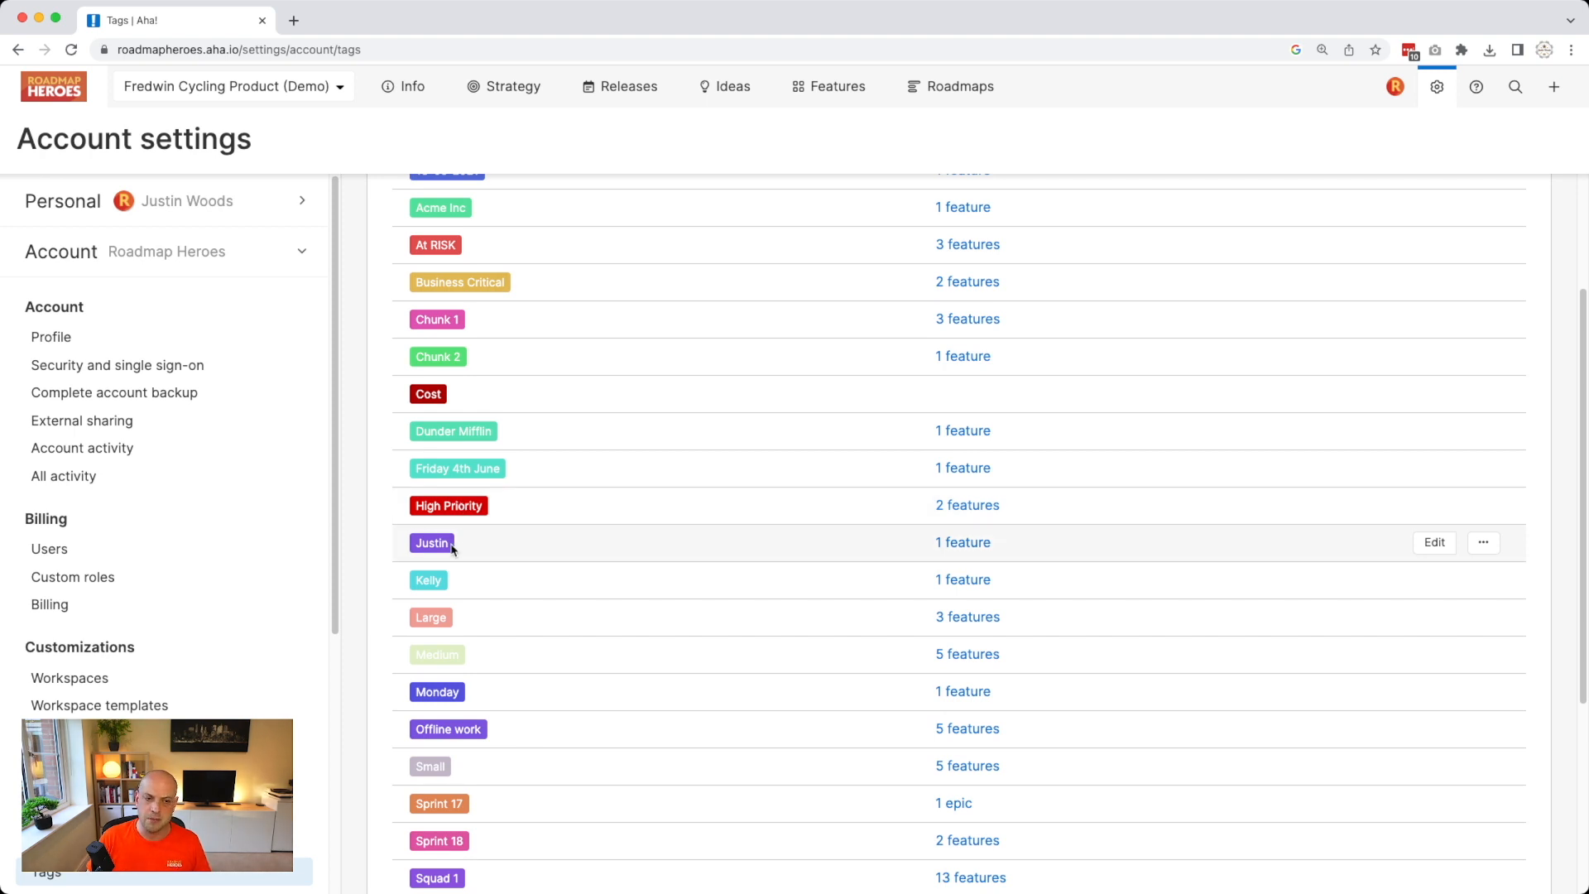
scroll(443, 589, "down", 8)
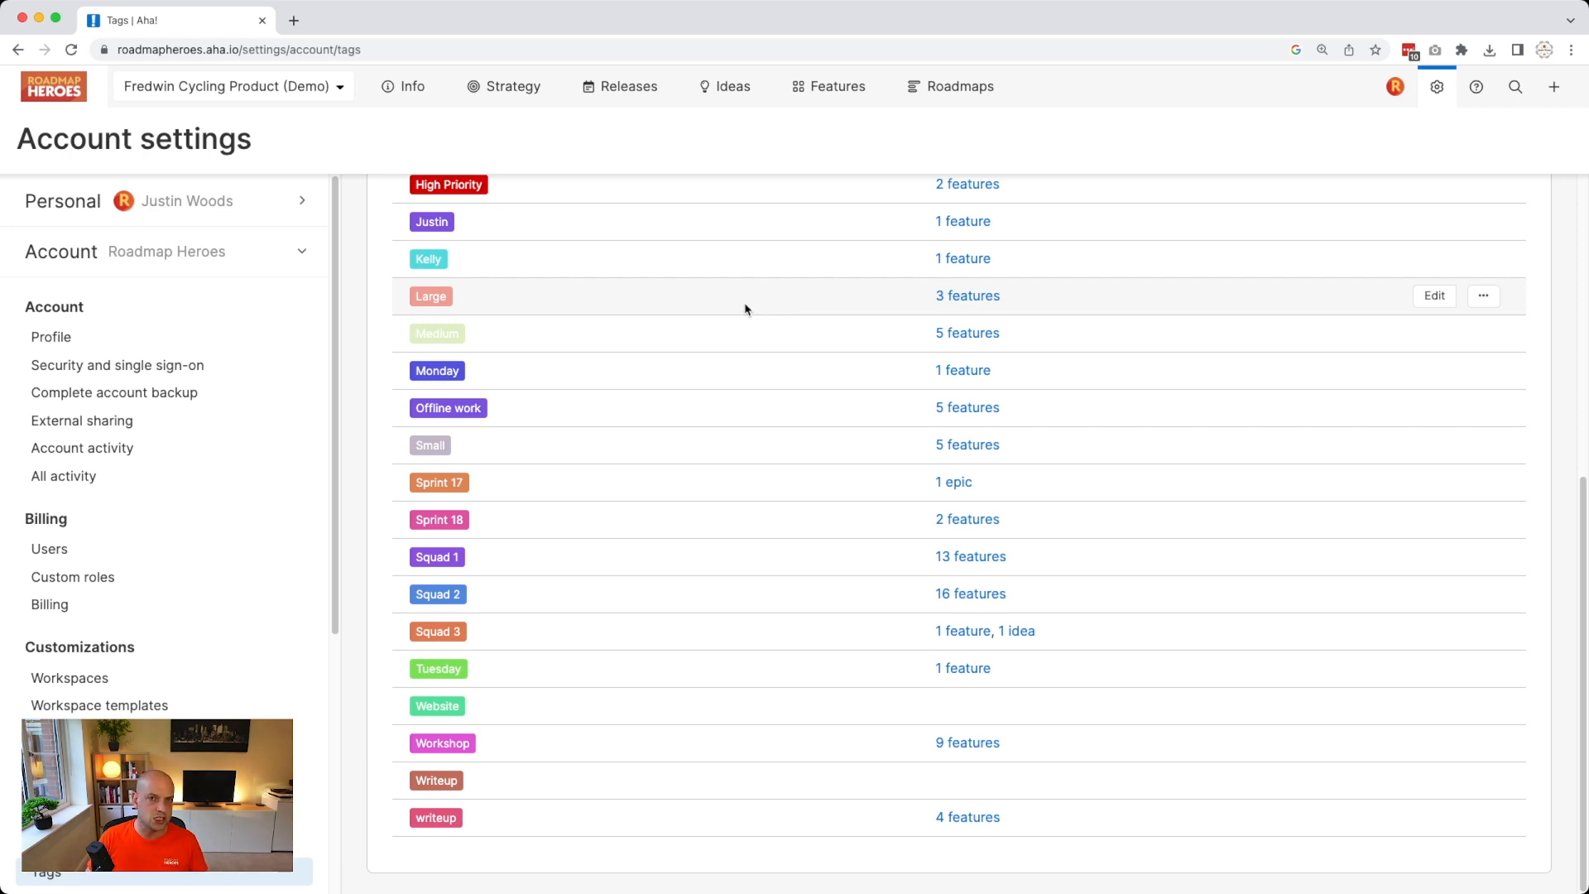
scroll(745, 307, "up", 2)
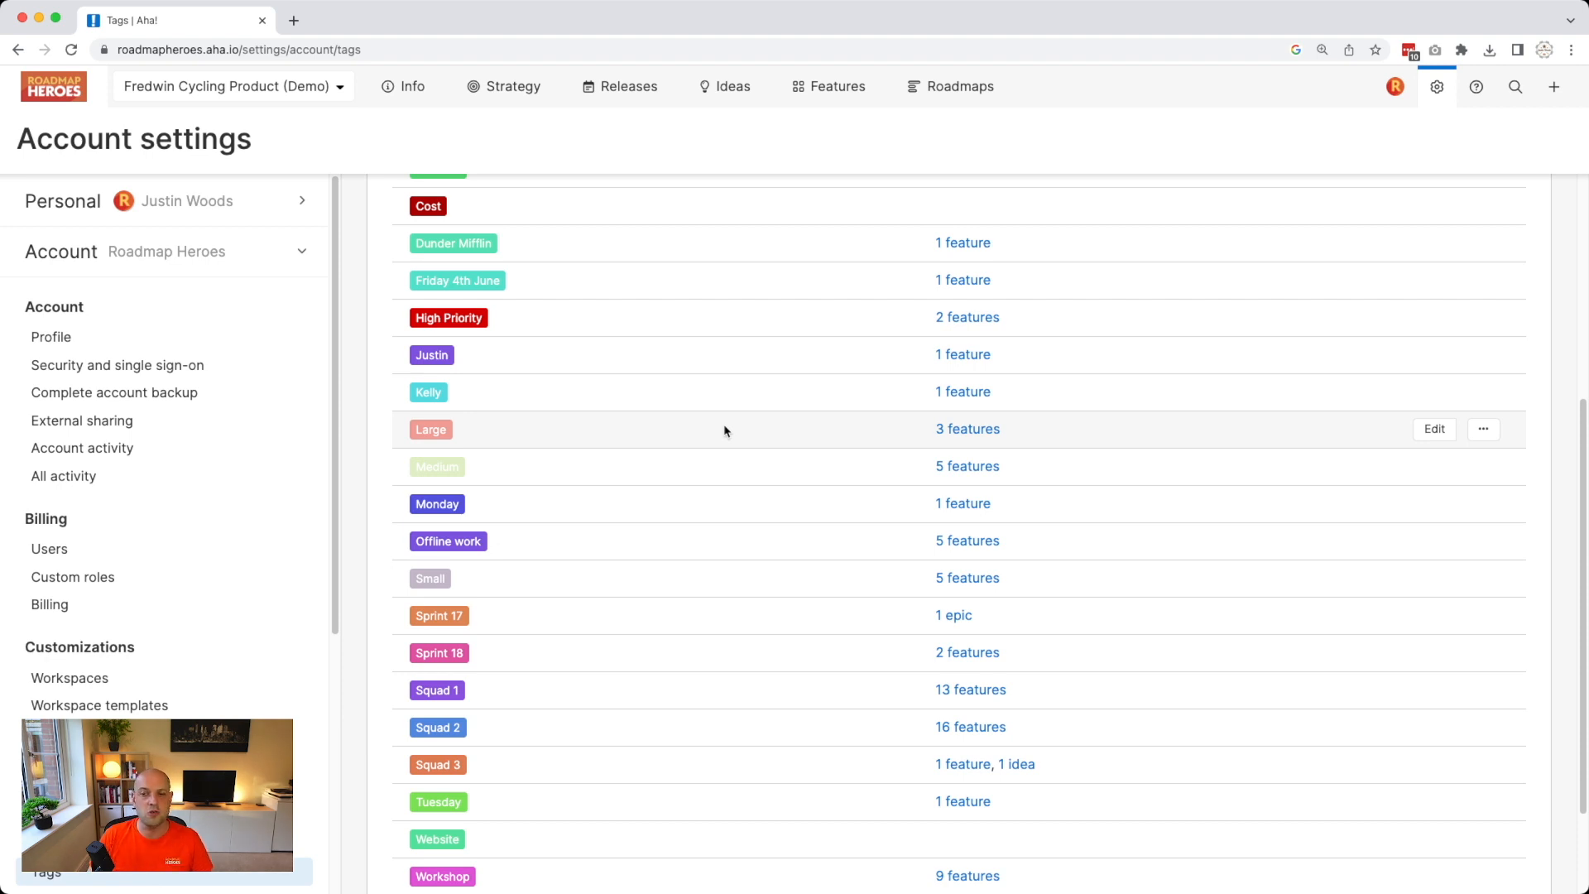
scroll(725, 428, "up", 5)
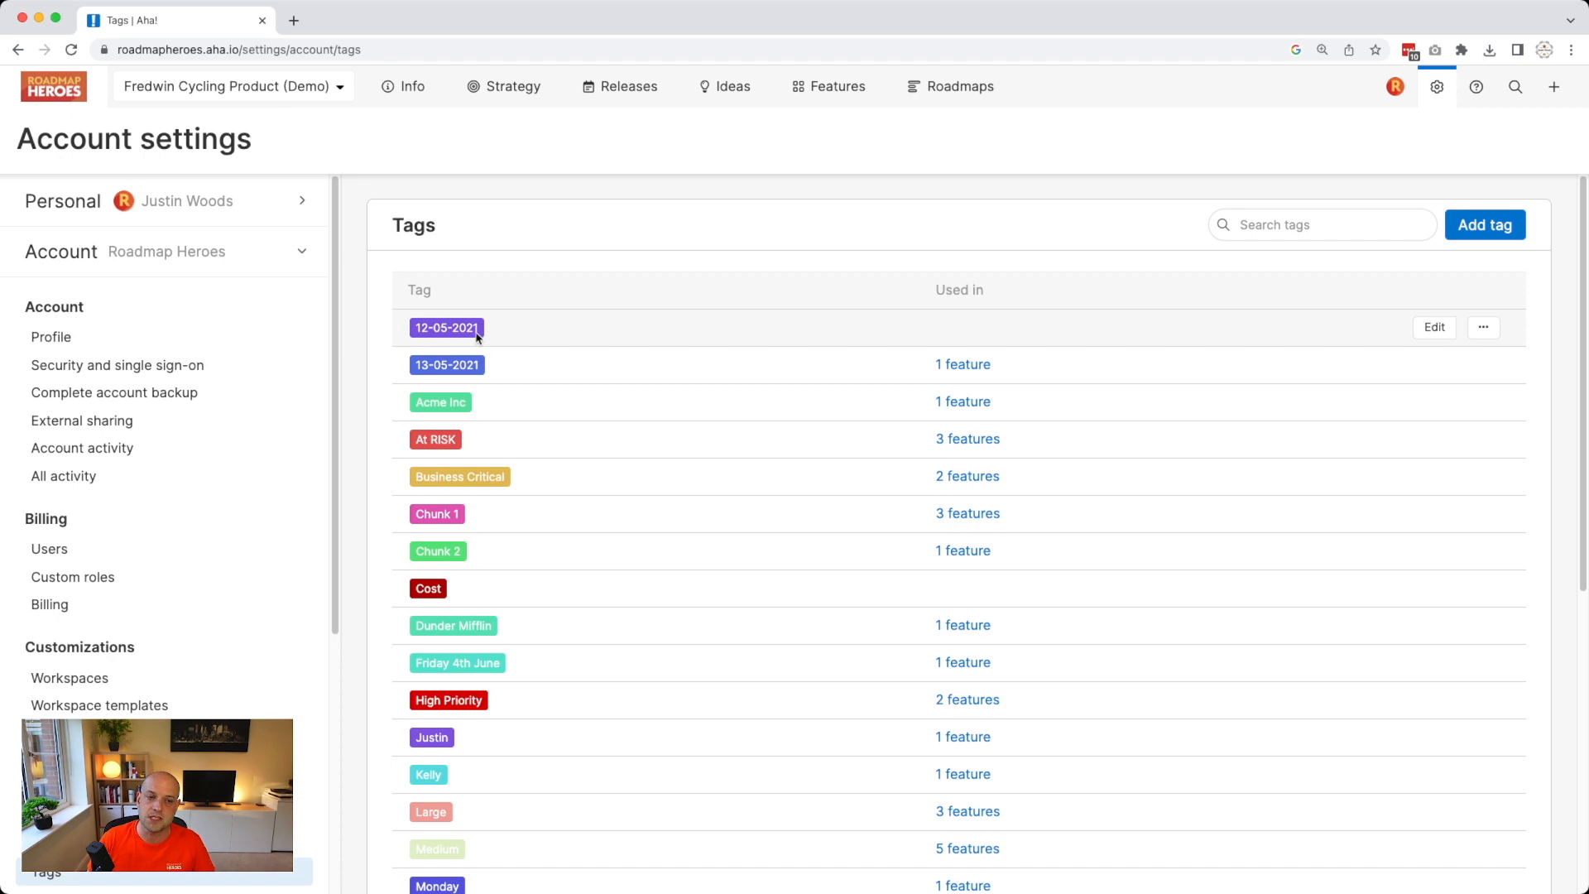
scroll(653, 654, "down", 4)
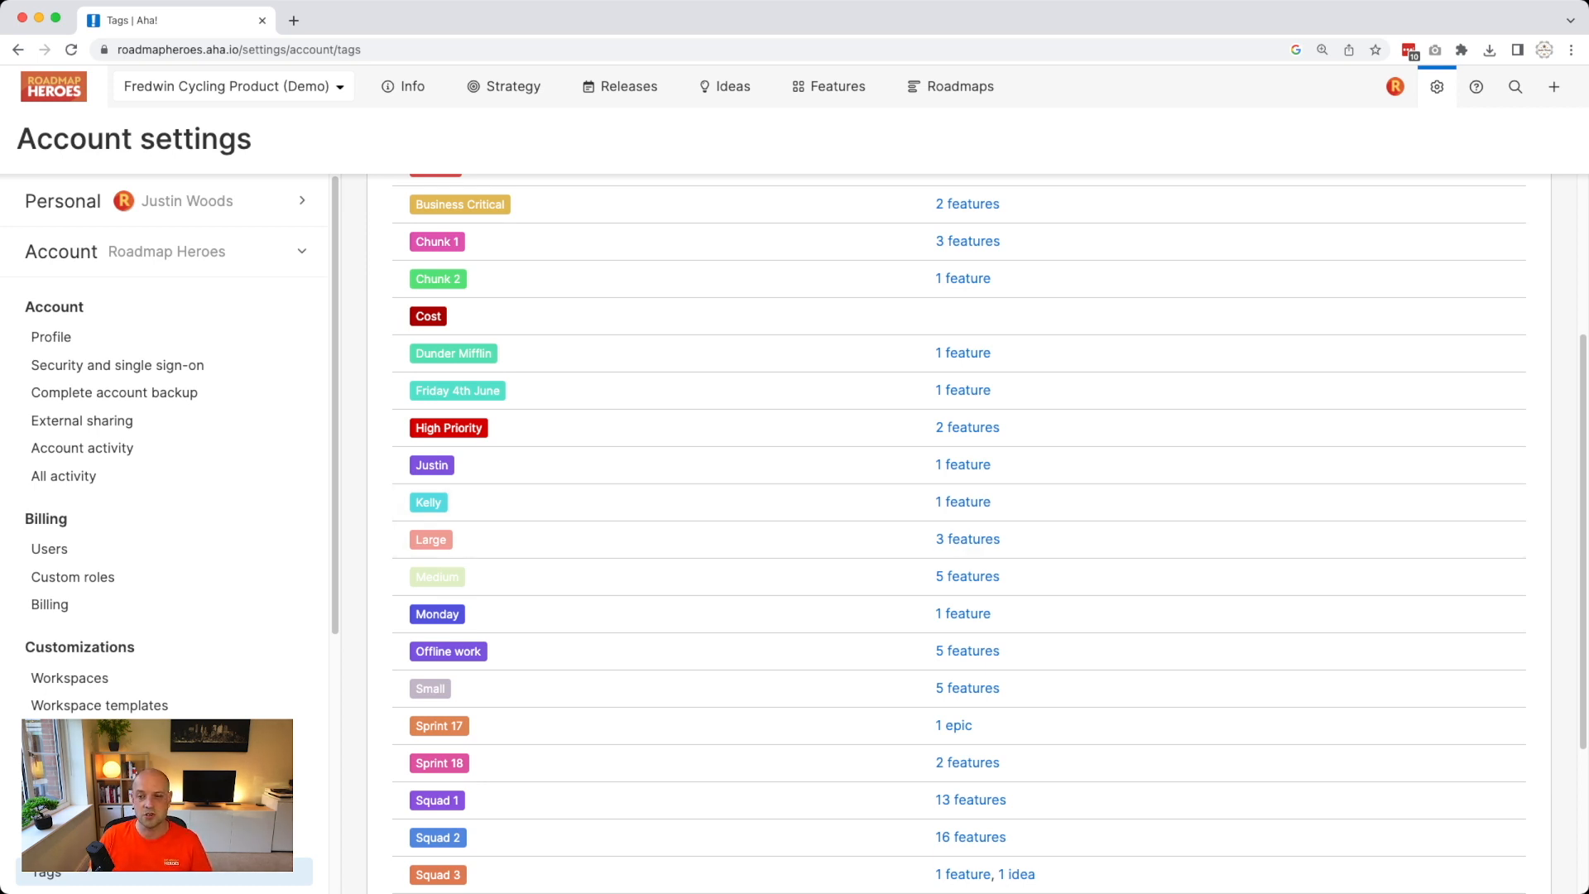
left_click(1588, 538)
scroll(1264, 596, "down", 3)
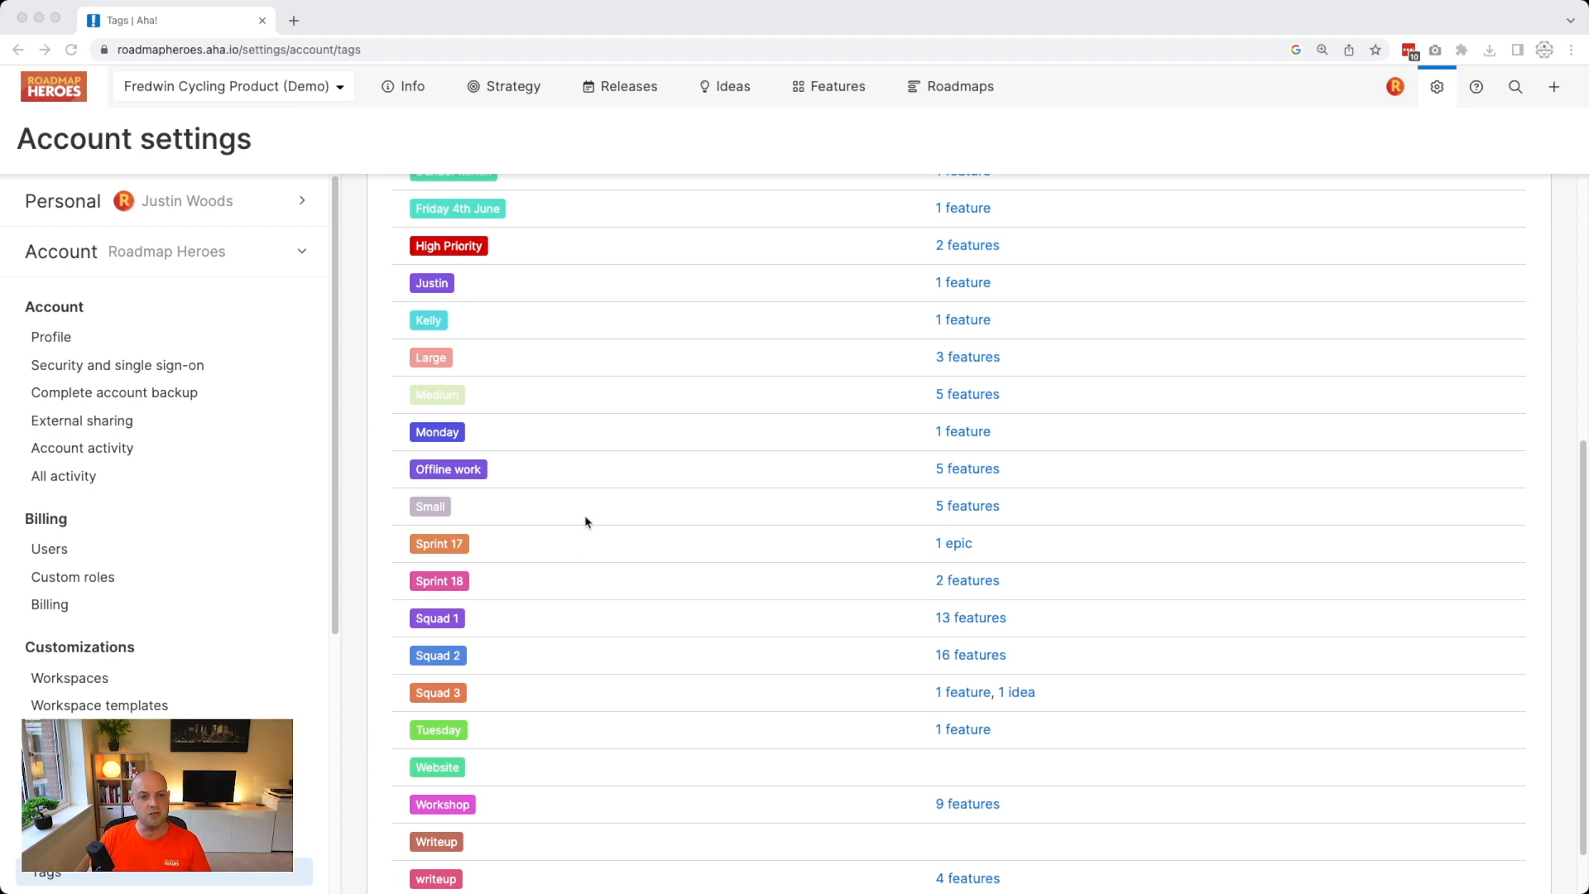
scroll(593, 506, "up", 2)
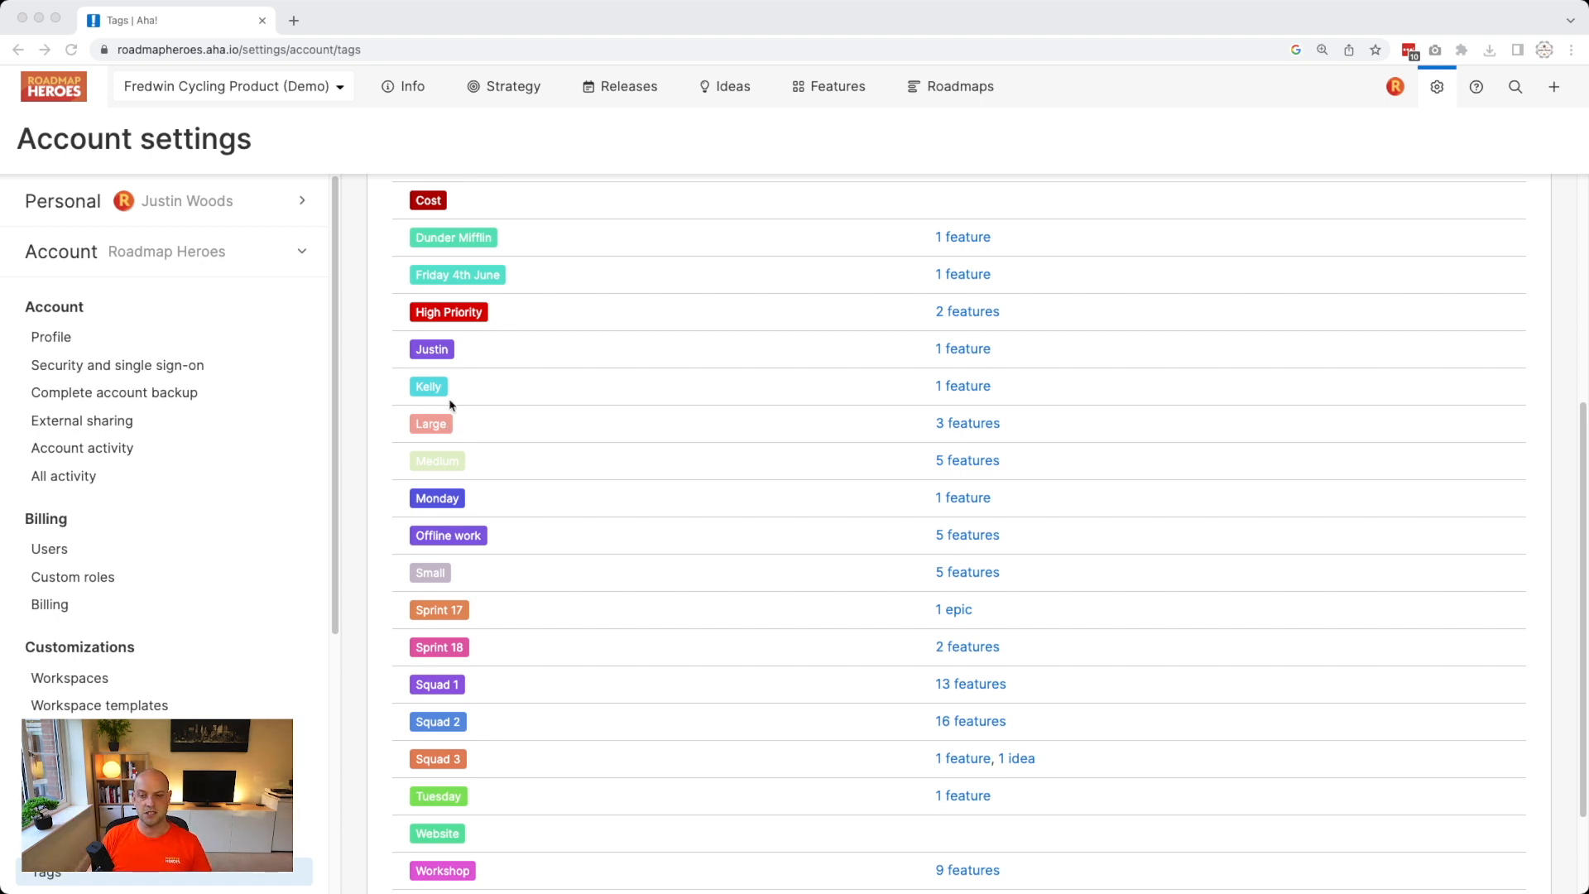
scroll(945, 408, "down", 1)
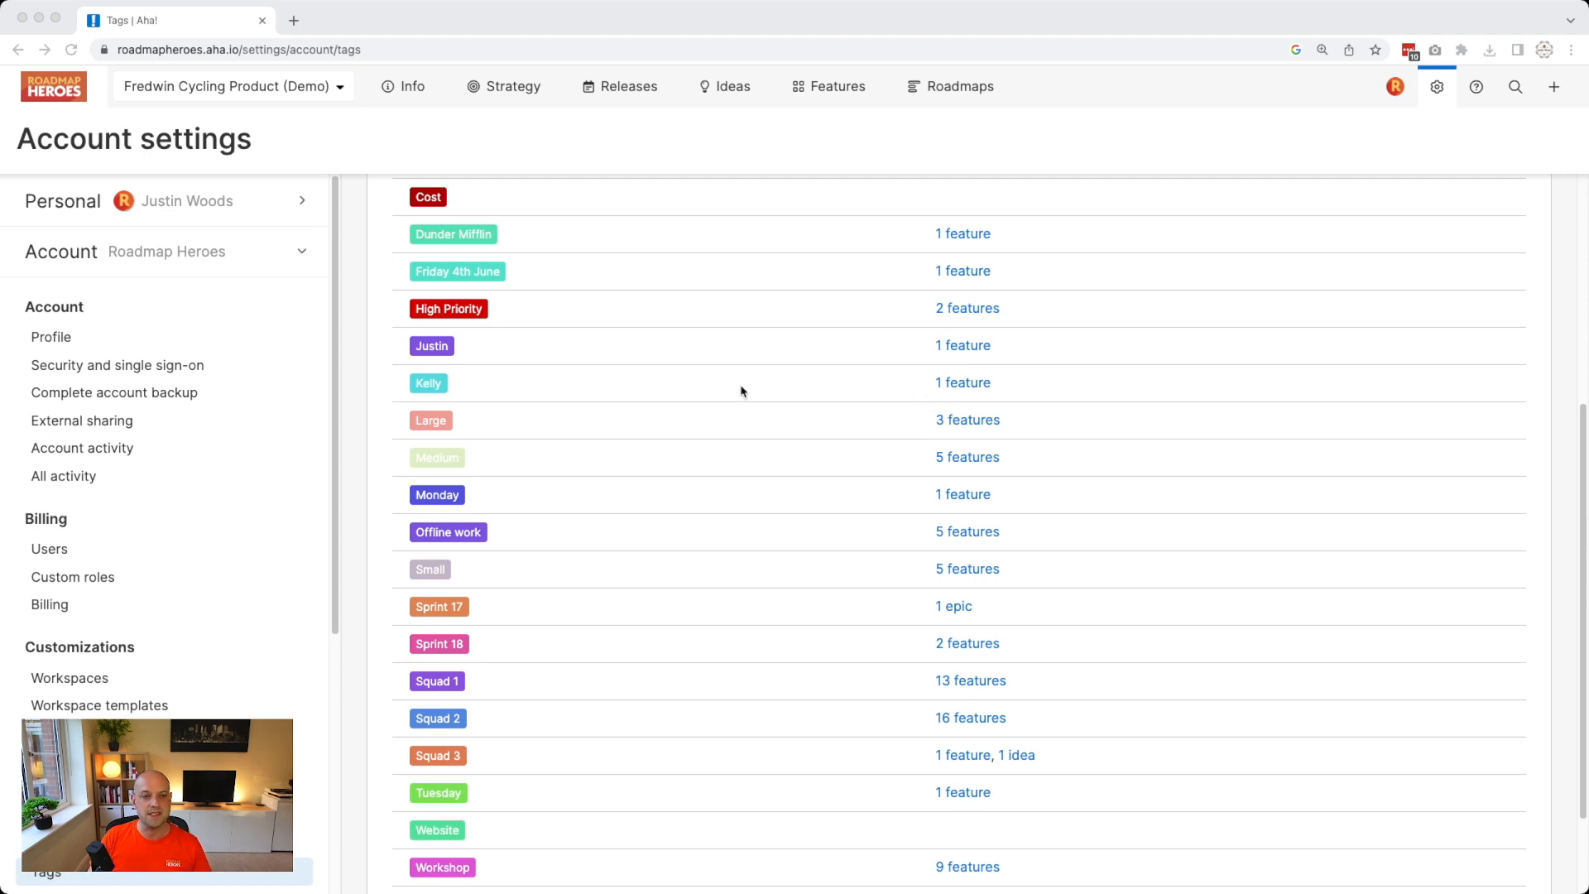
scroll(739, 382, "down", 3)
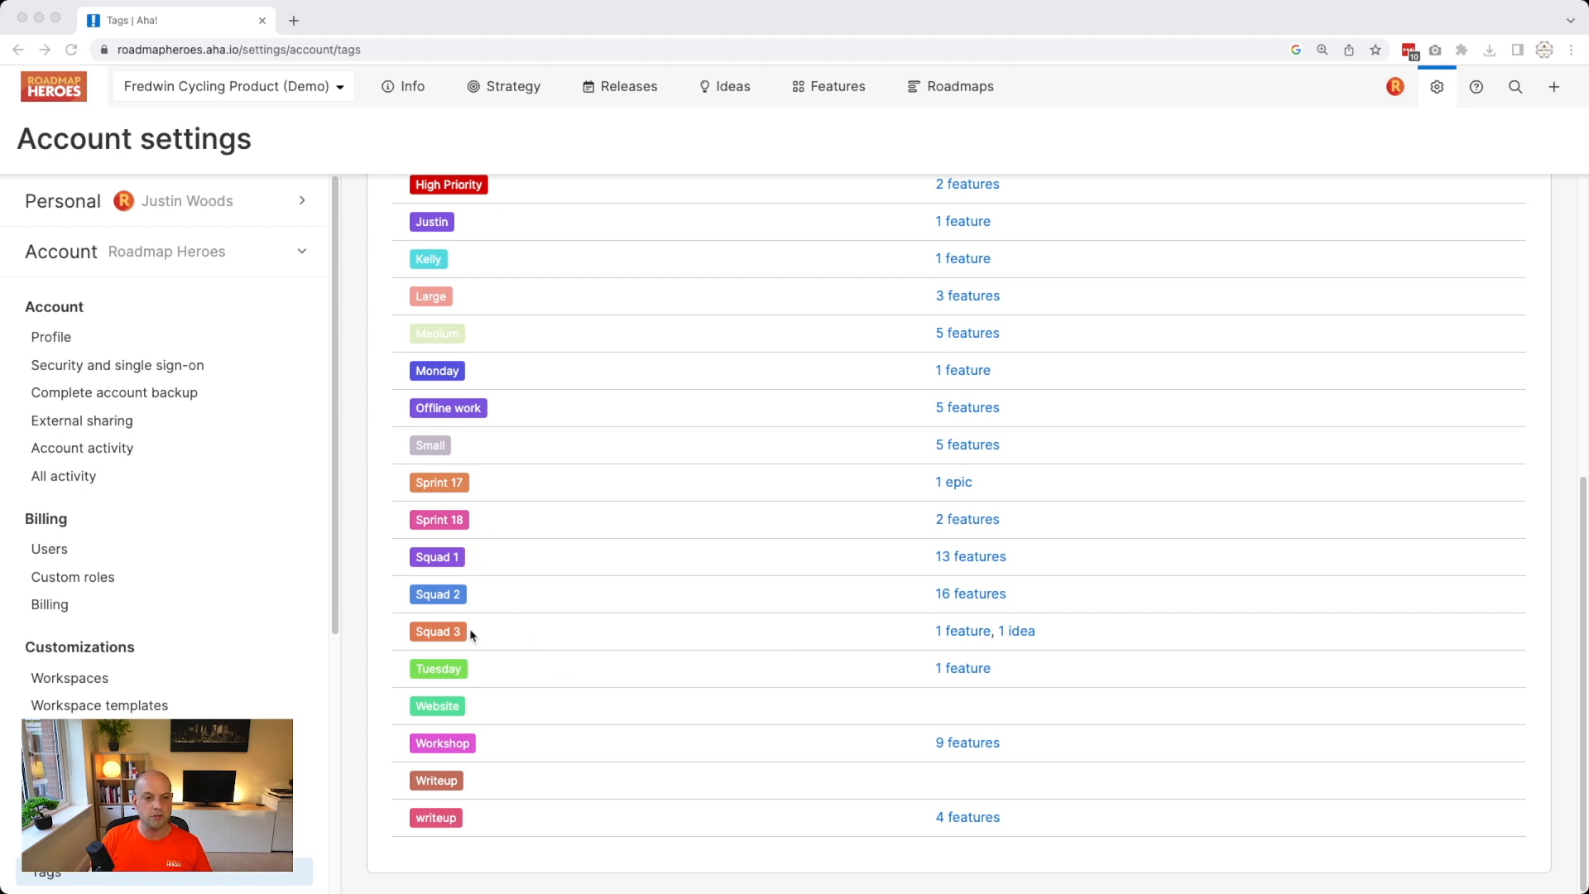
scroll(472, 634, "up", 3)
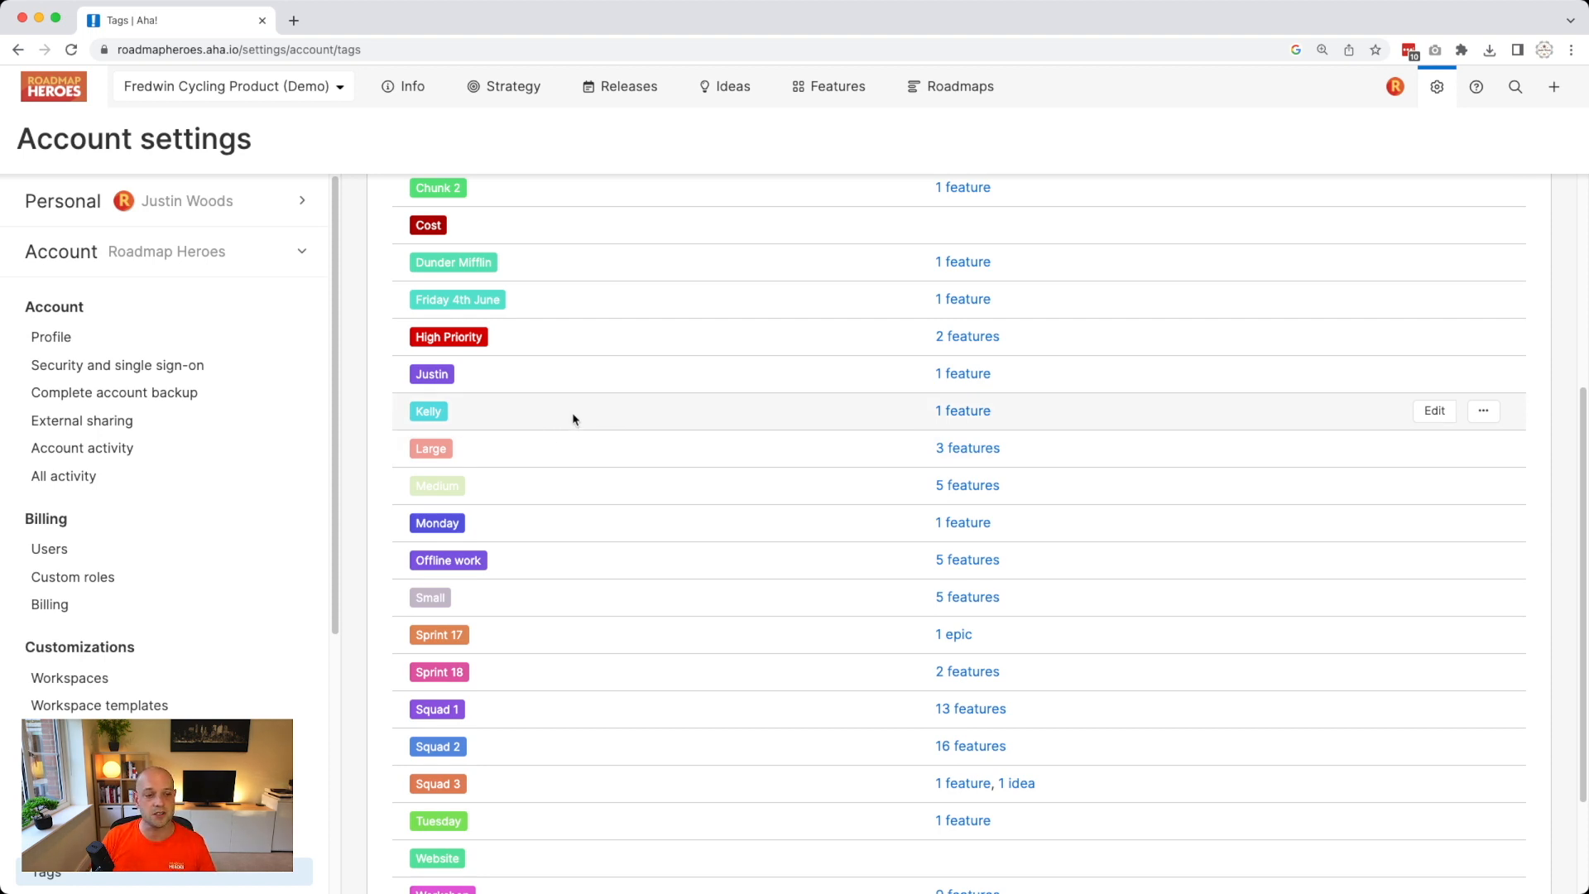
scroll(220, 643, "down", 3)
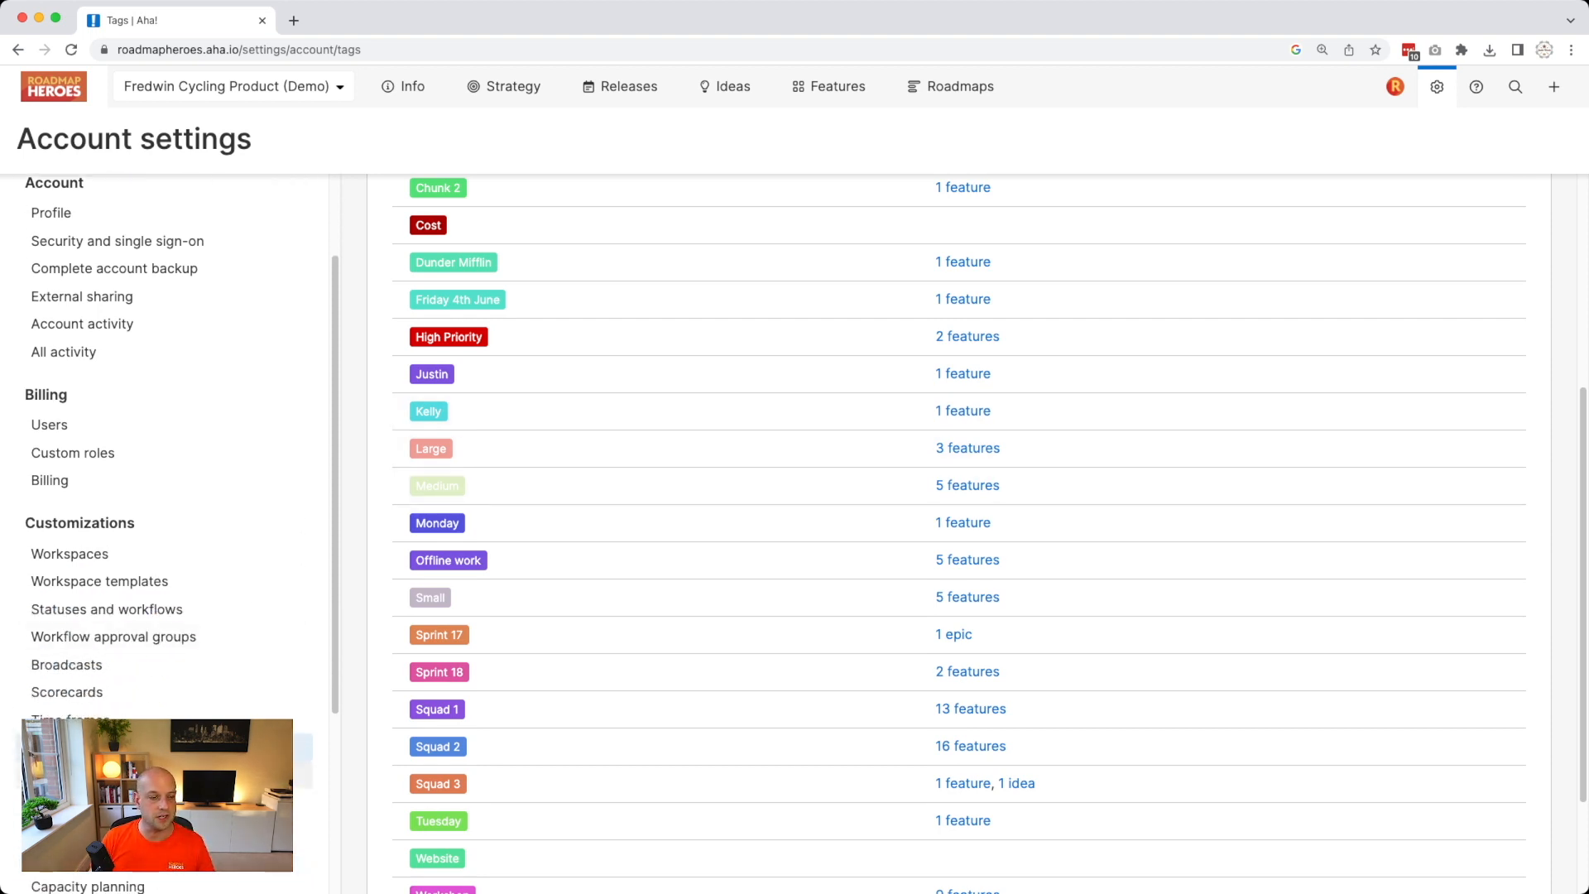
Show the account Custom fields and highlight that T-Shirt Size is a predefined choice list.
left_click(75, 776)
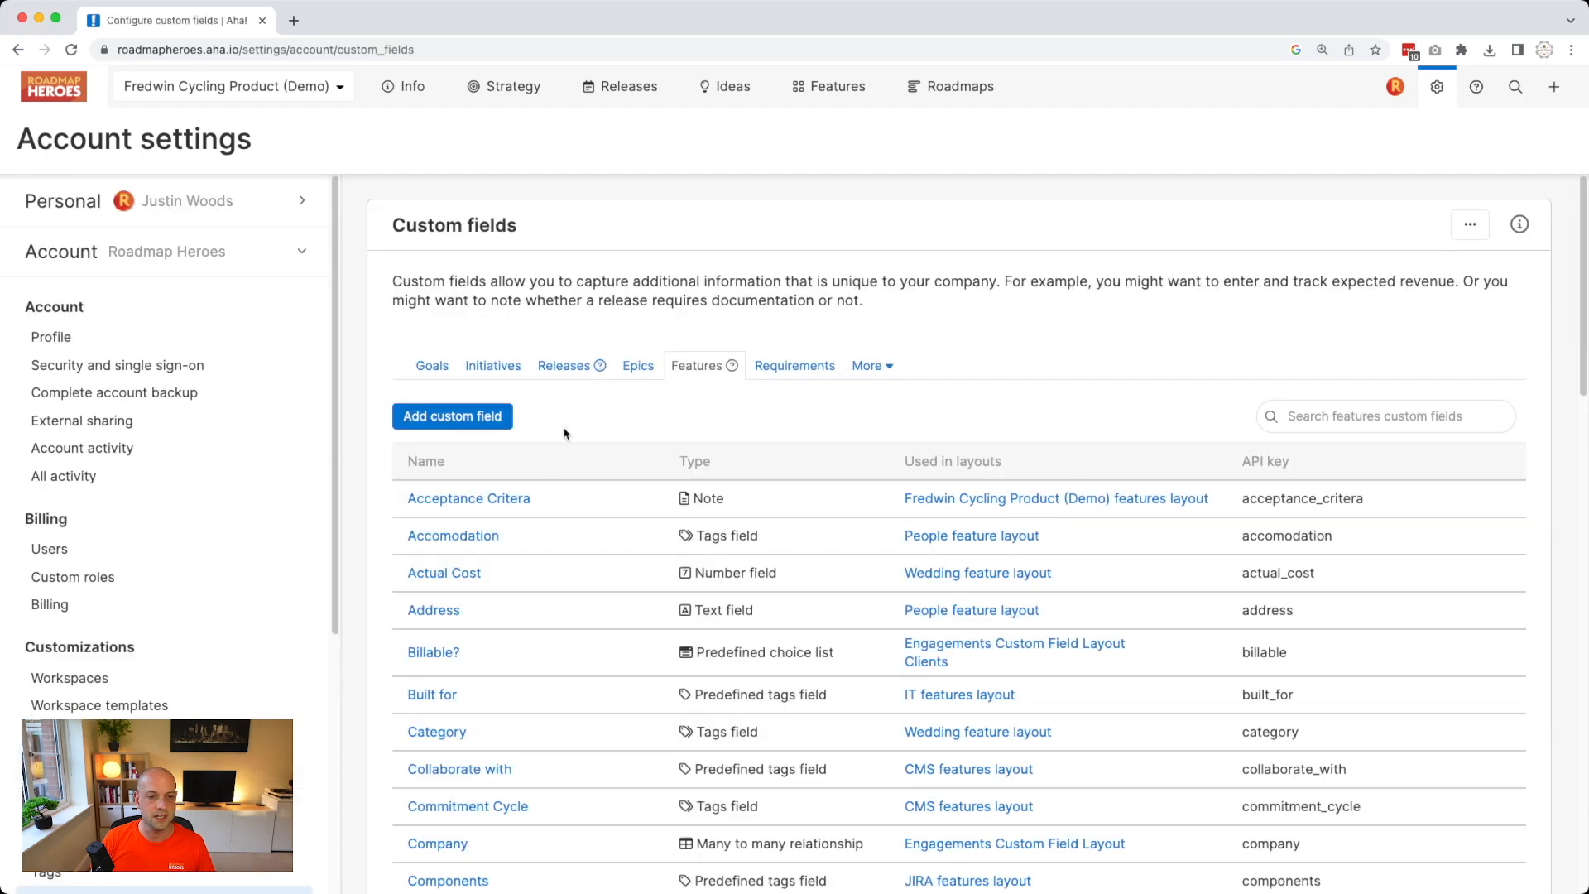
scroll(696, 587, "down", 8)
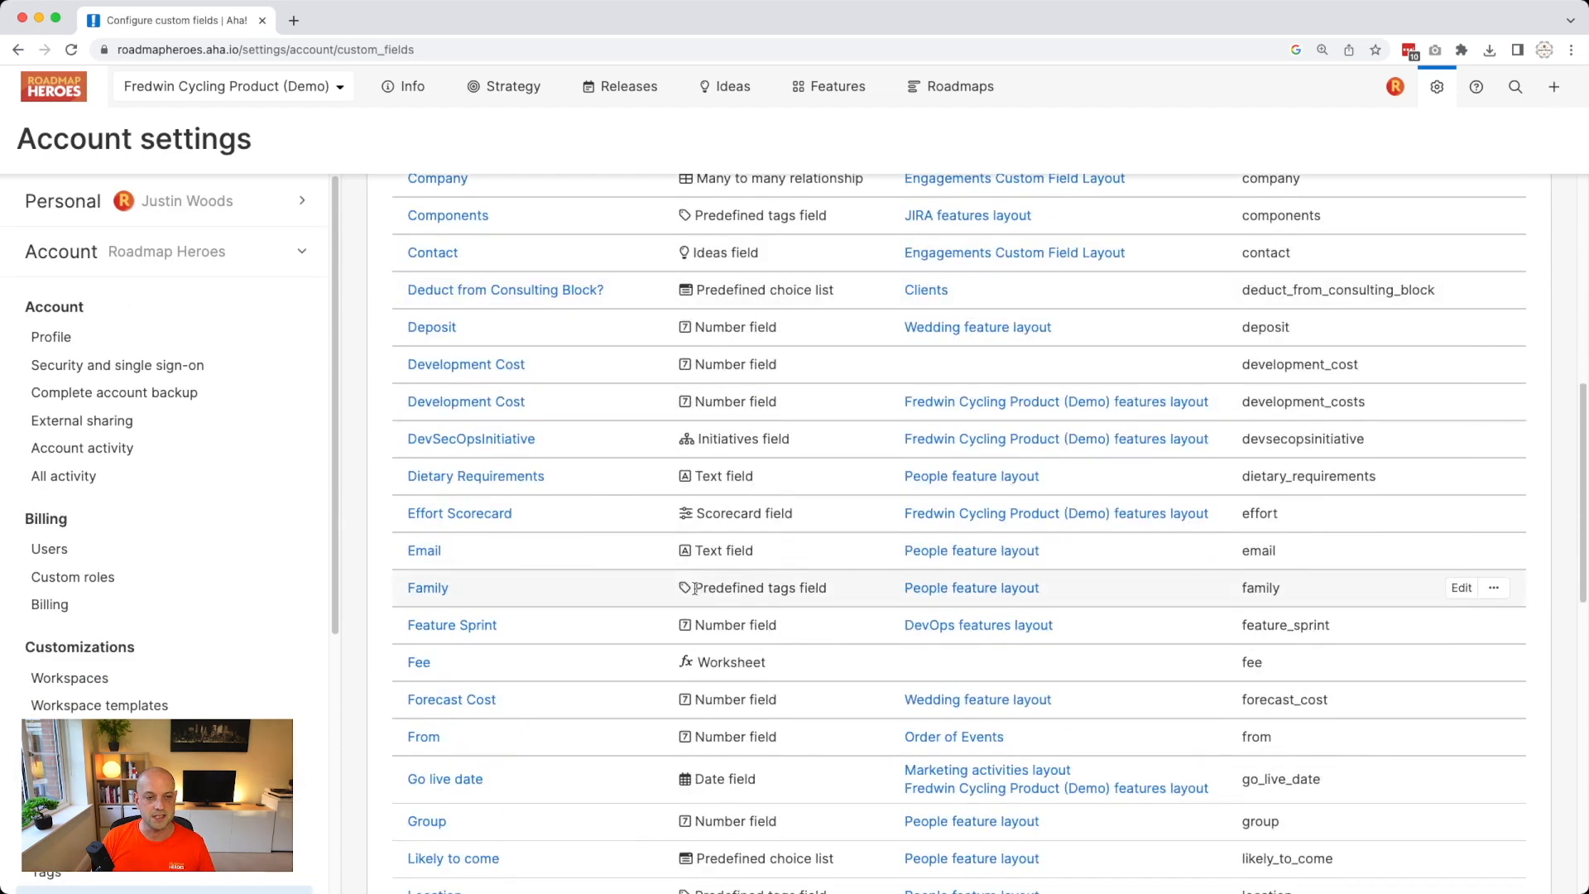
scroll(557, 621, "down", 13)
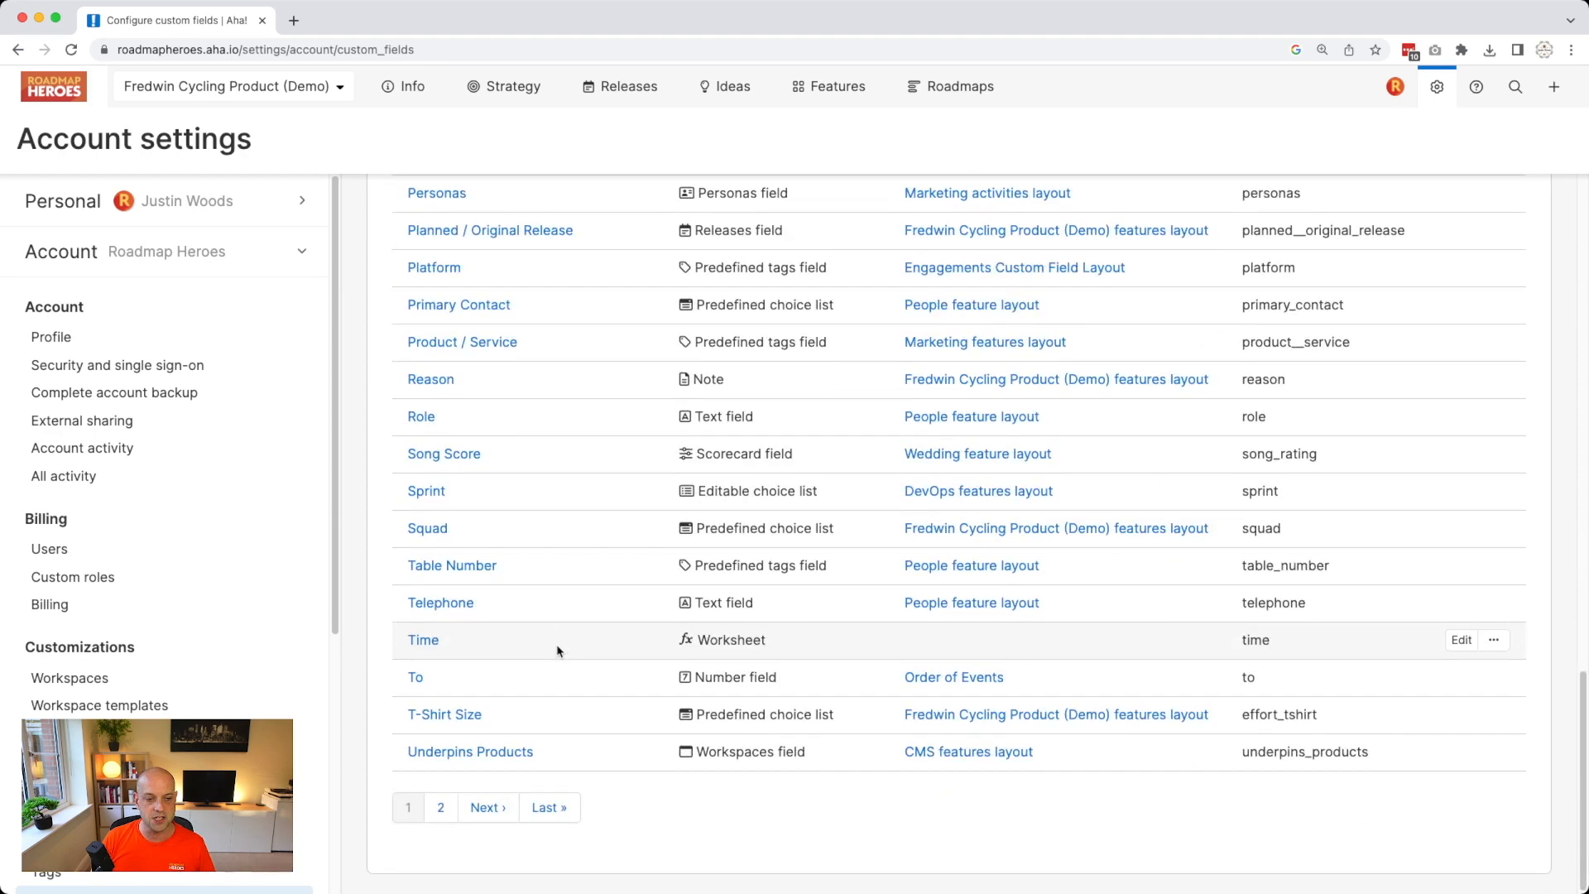
left_click_drag(835, 719, 692, 716)
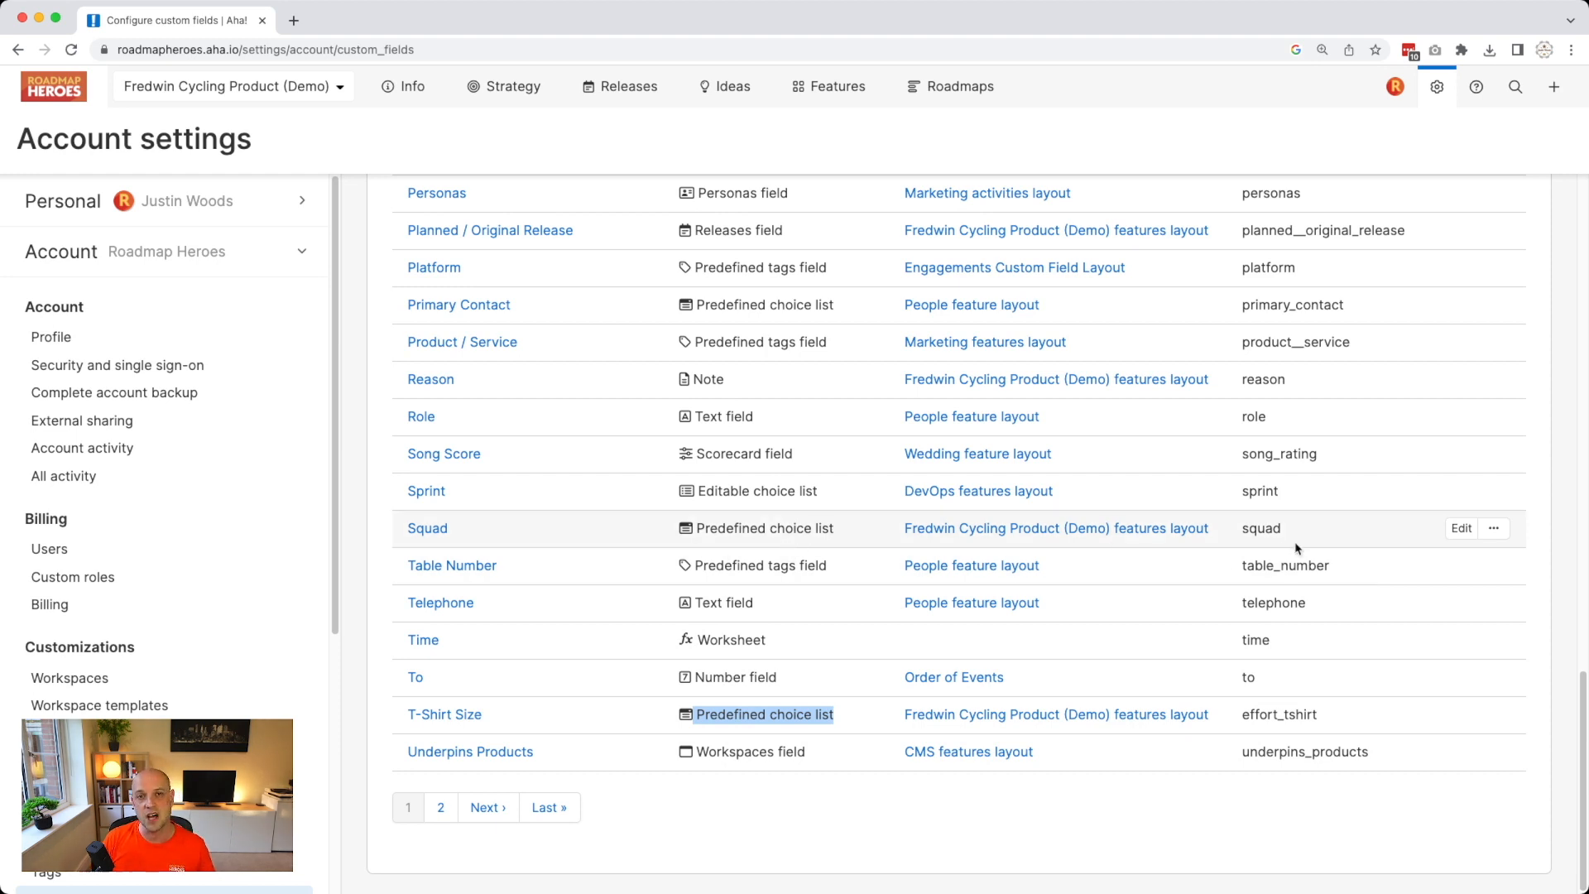
Save the Squad custom field with its Squad 1 and Squad 2 choices.
left_click(1460, 529)
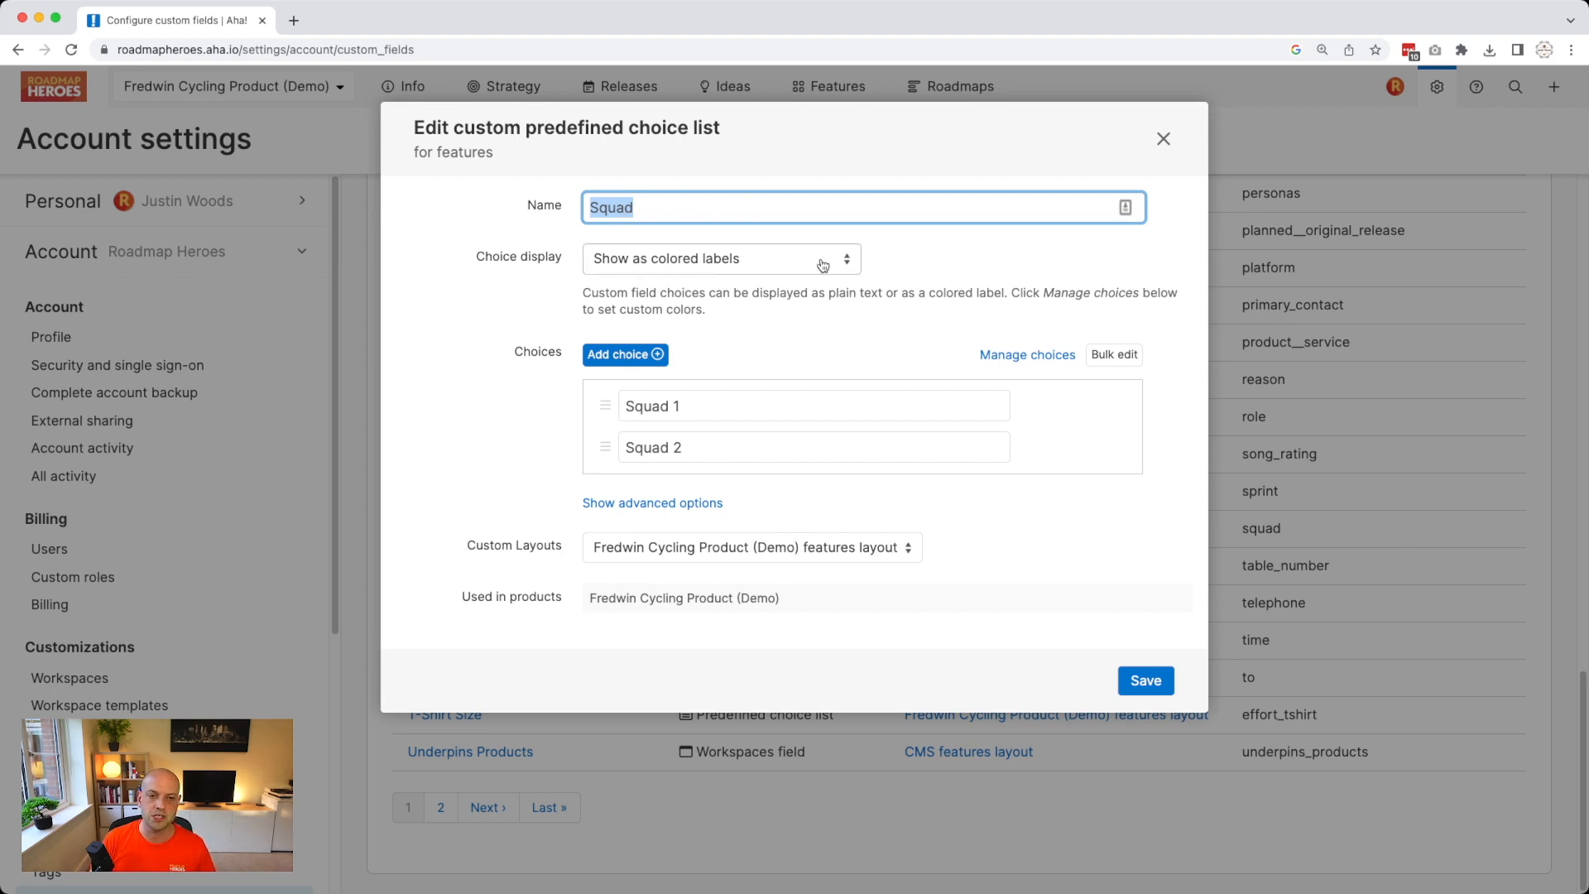
mouse_move(729, 396)
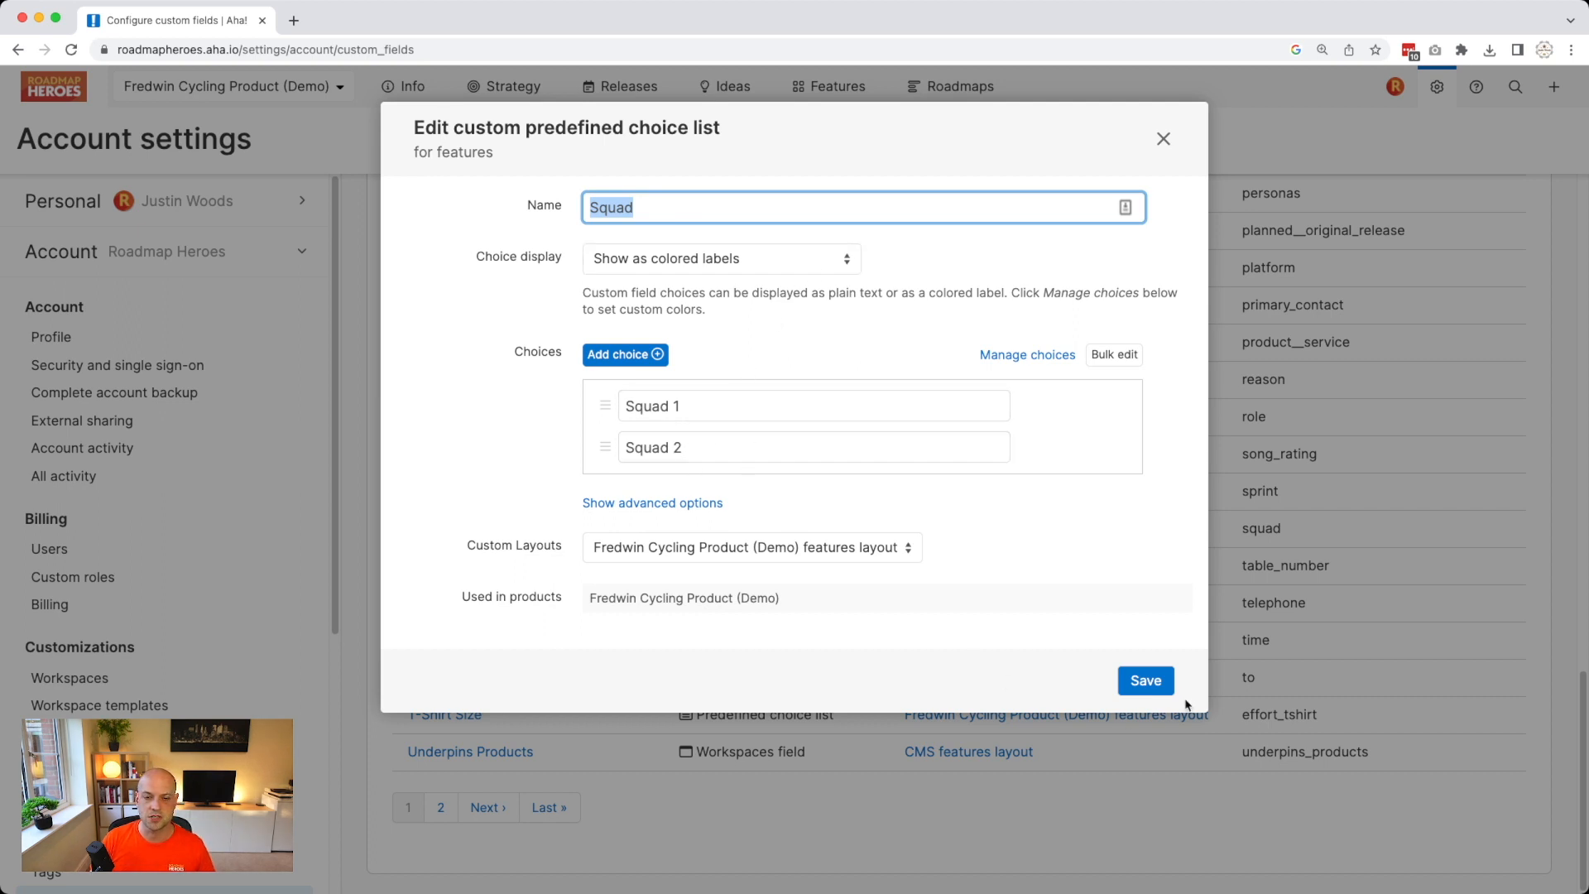
left_click(1156, 687)
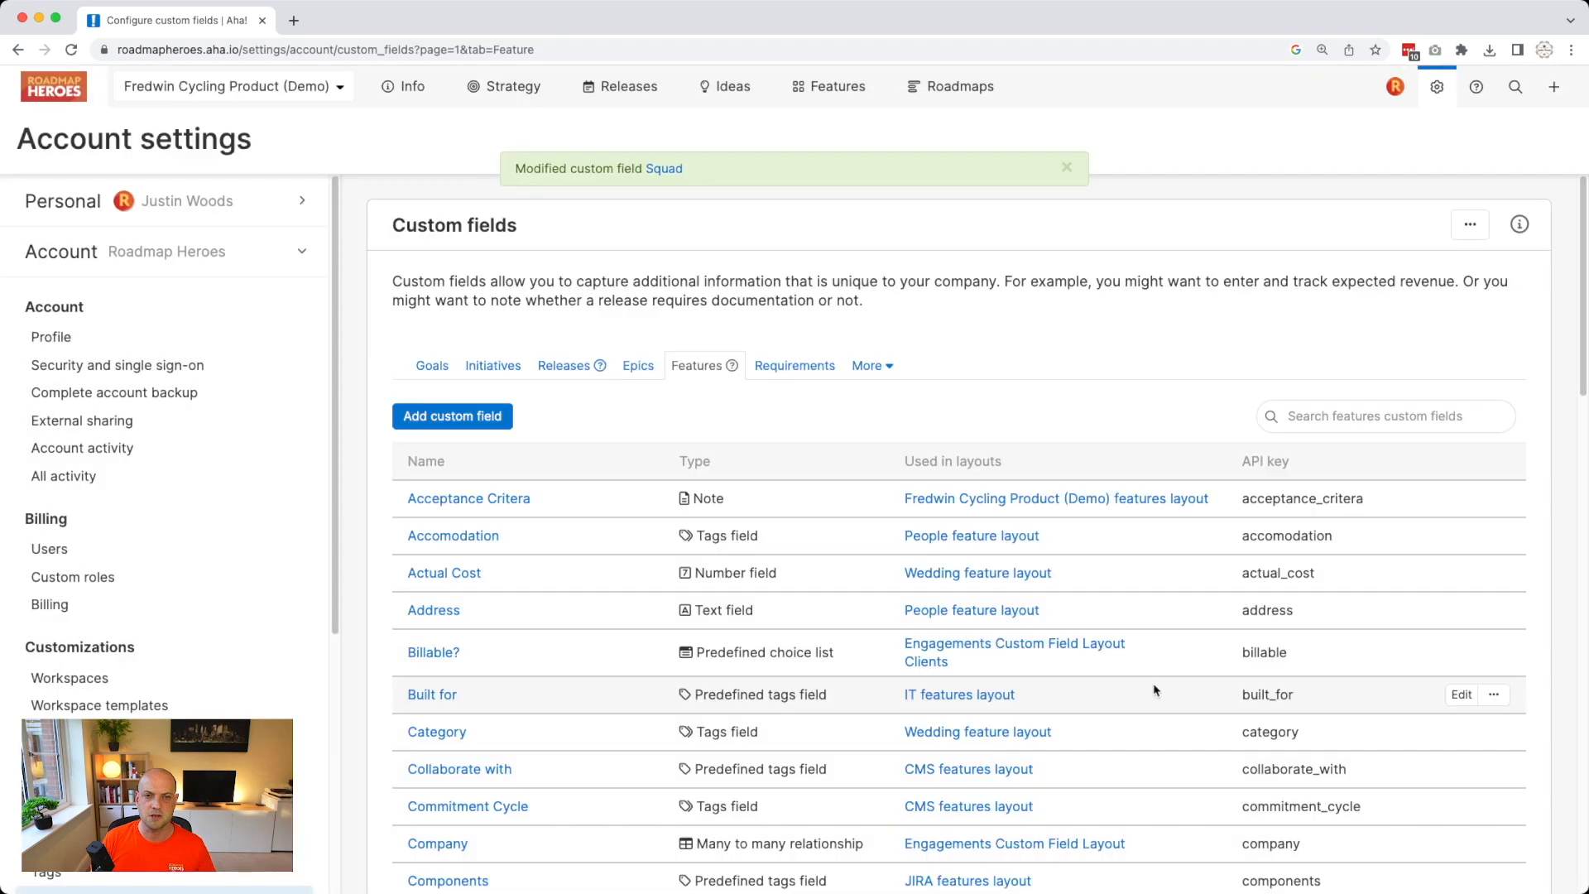
Go to the Features board and open the 'Remind users when to fuel during their rides' feature.
mouse_move(815, 97)
left_click(815, 135)
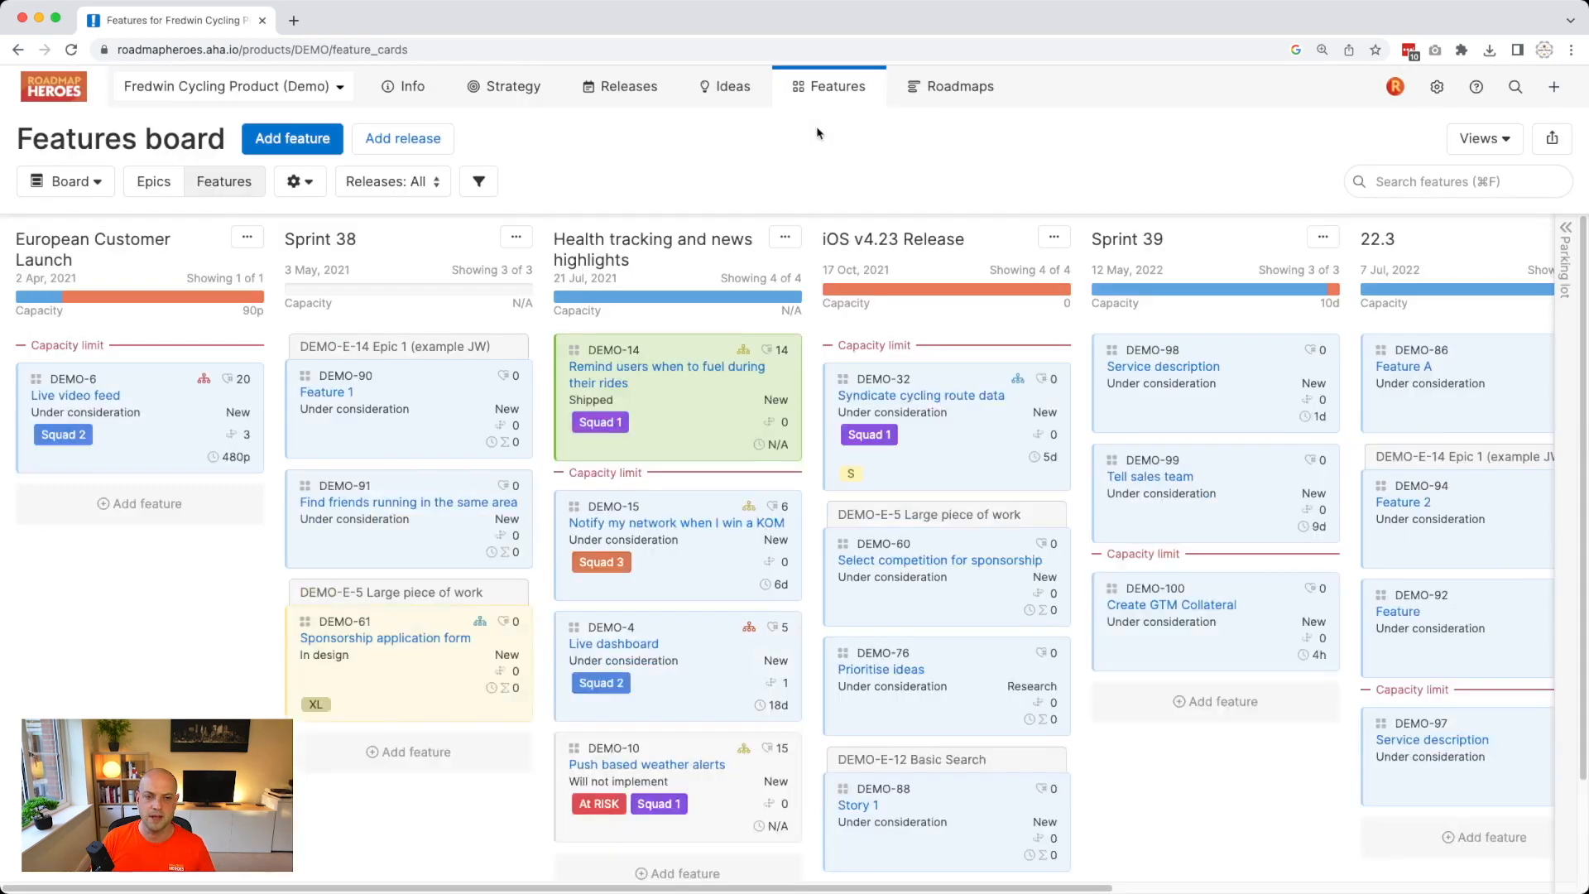
left_click(768, 403)
Review DEMO-14's T-Shirt Size and Squad options without setting them, then close its details.
scroll(1226, 572, "down", 10)
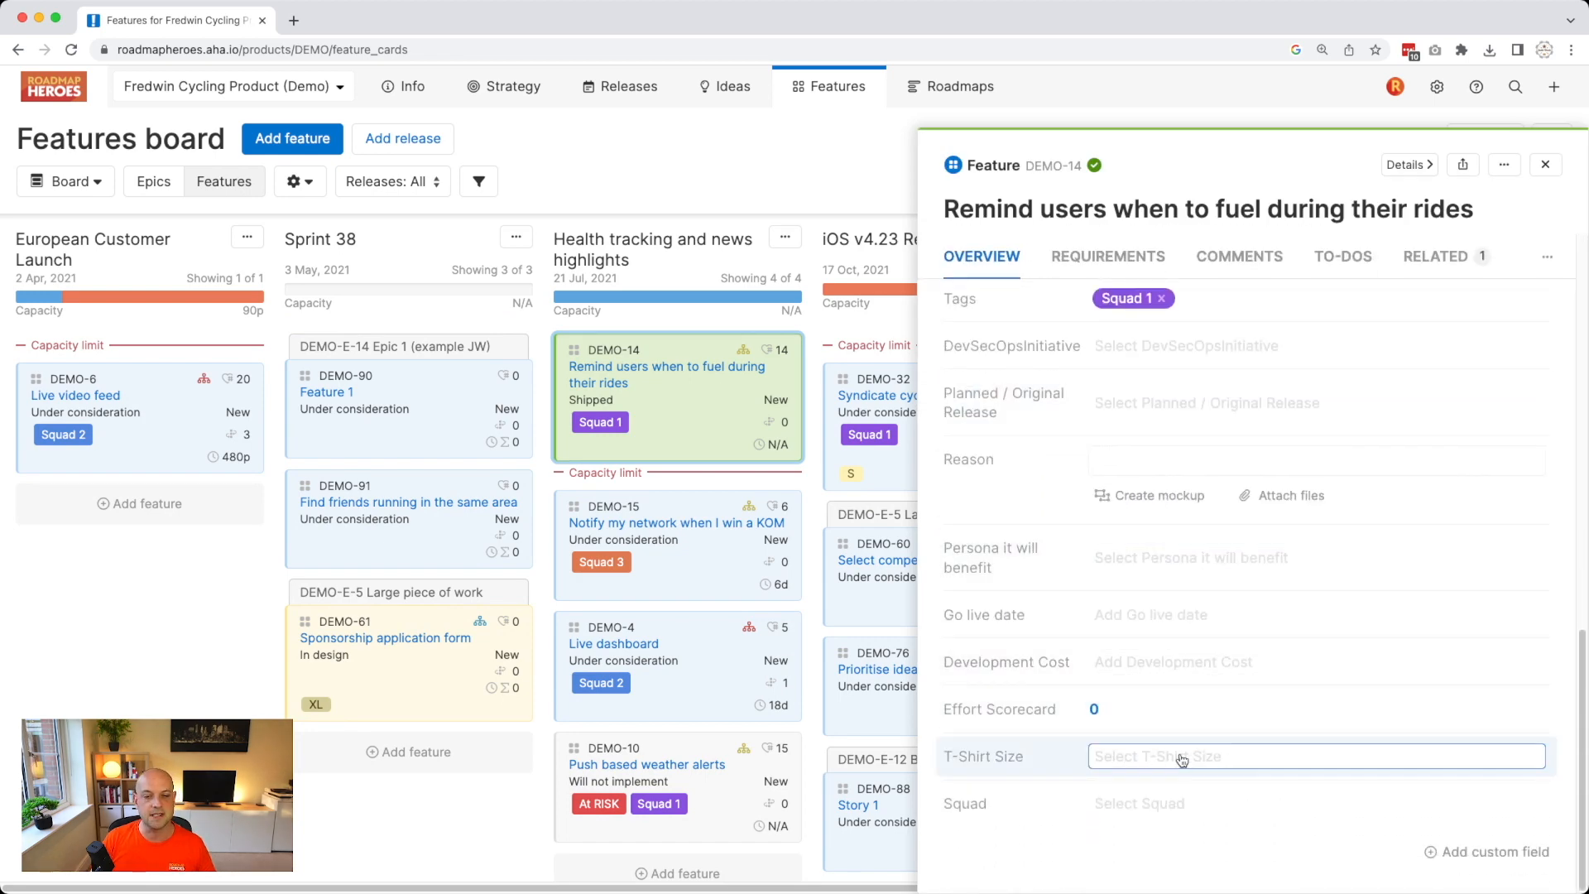
left_click(1164, 760)
left_click(1151, 706)
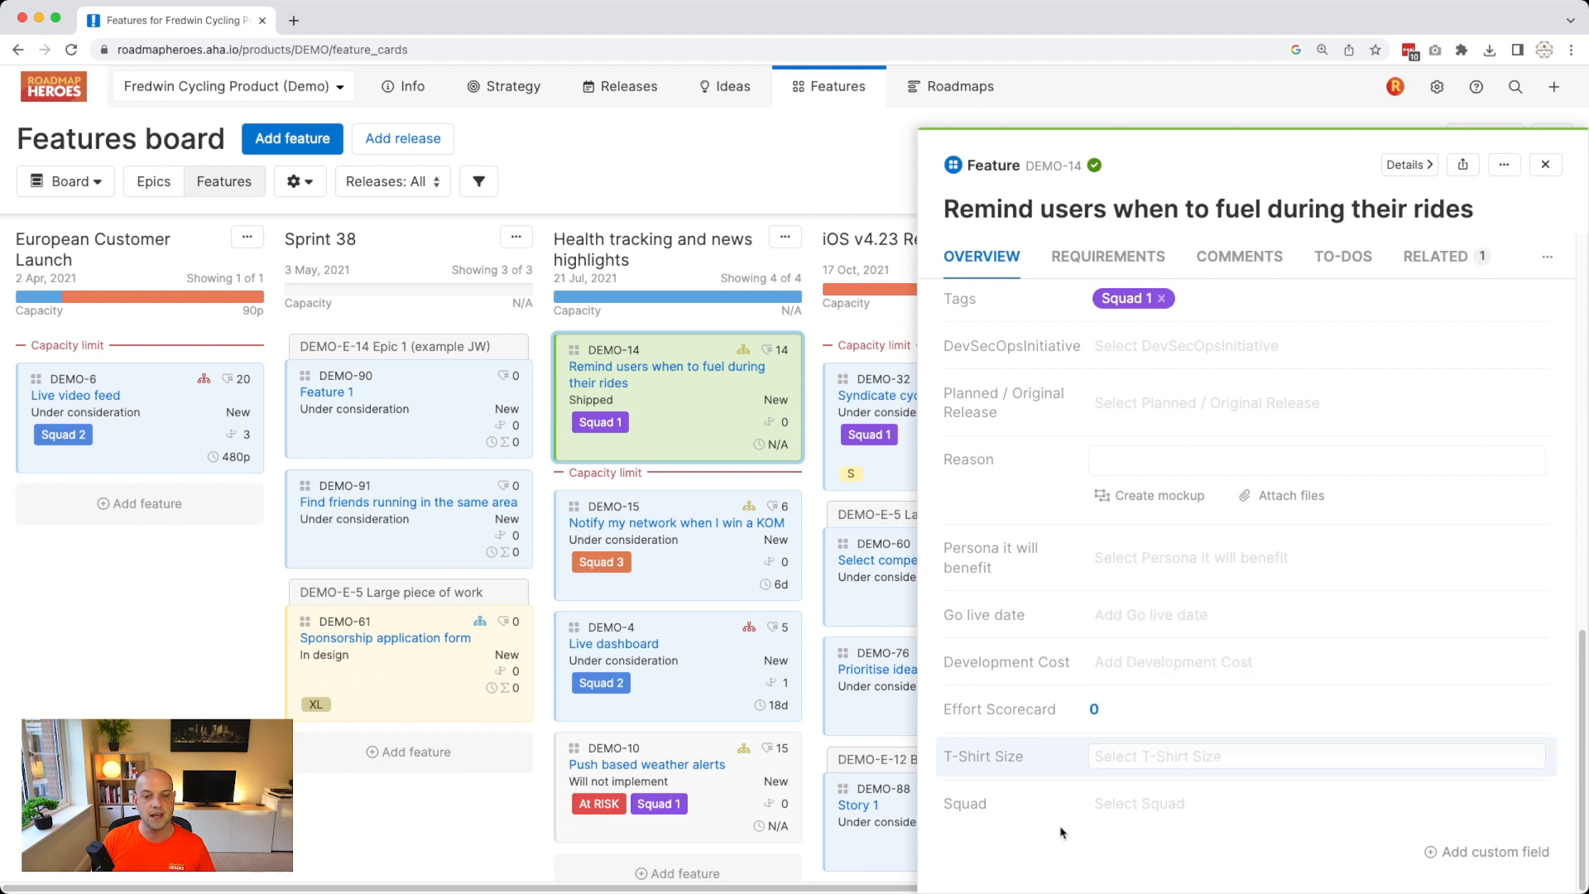
left_click(1223, 800)
key("Down")
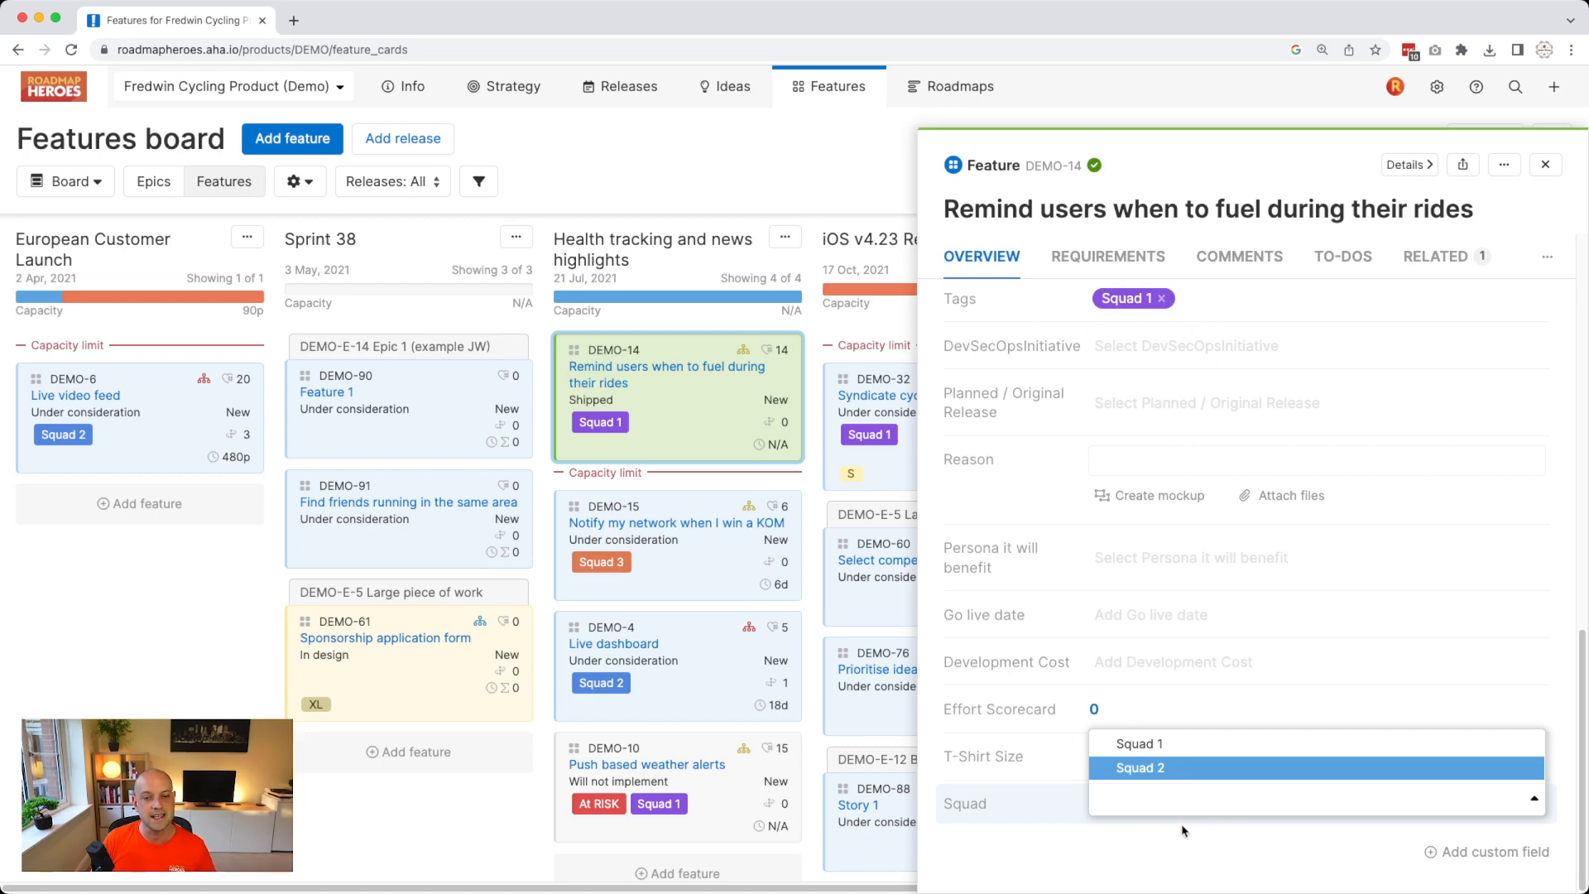
key("Up")
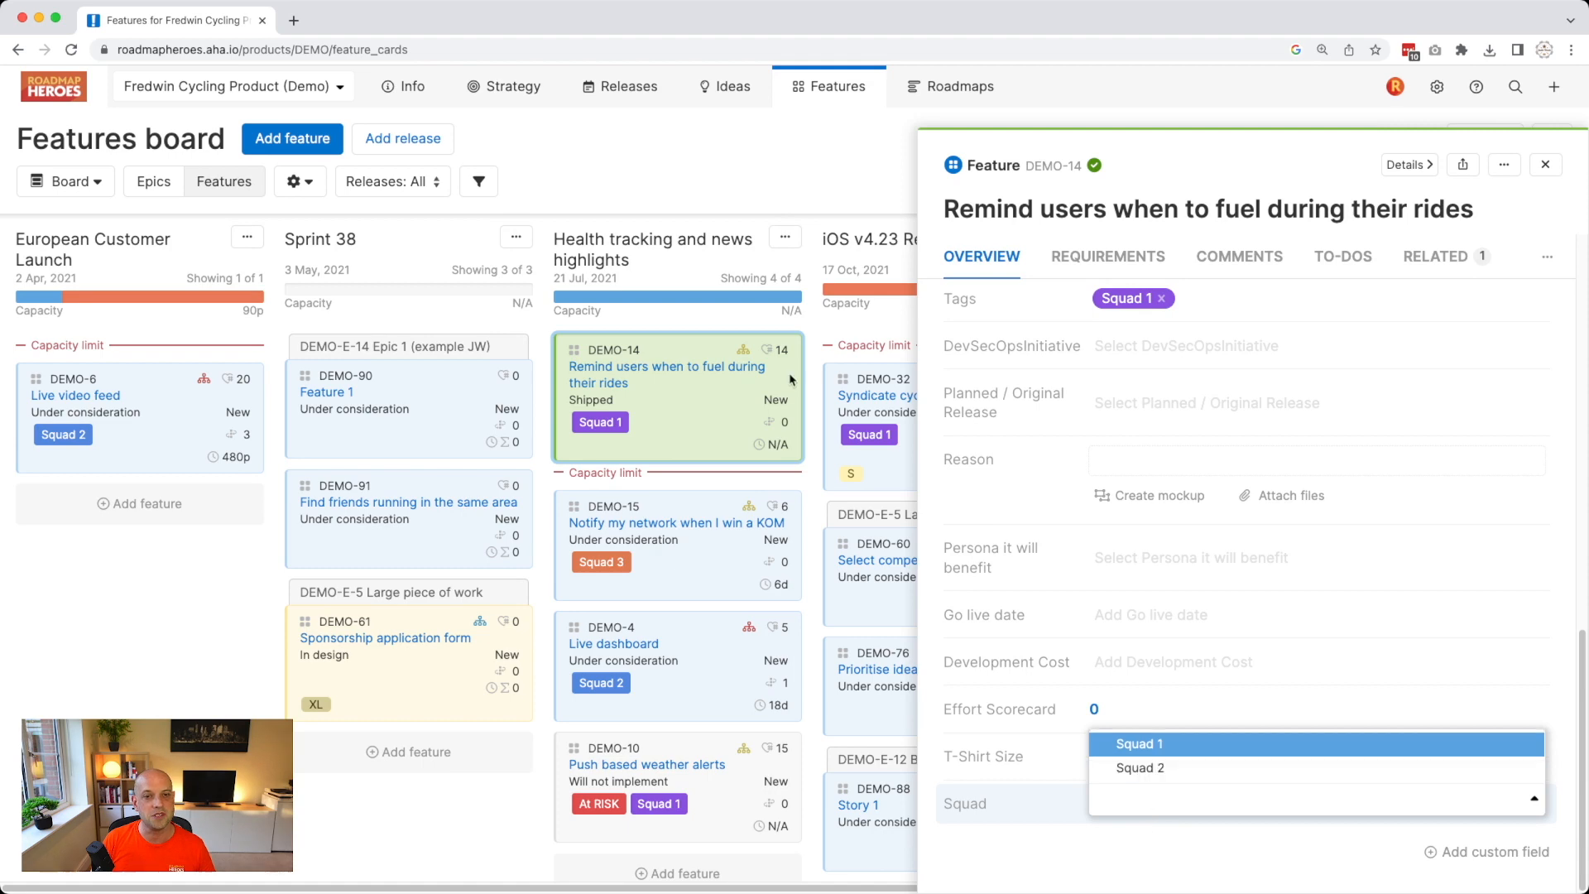
left_click(720, 198)
mouse_move(942, 105)
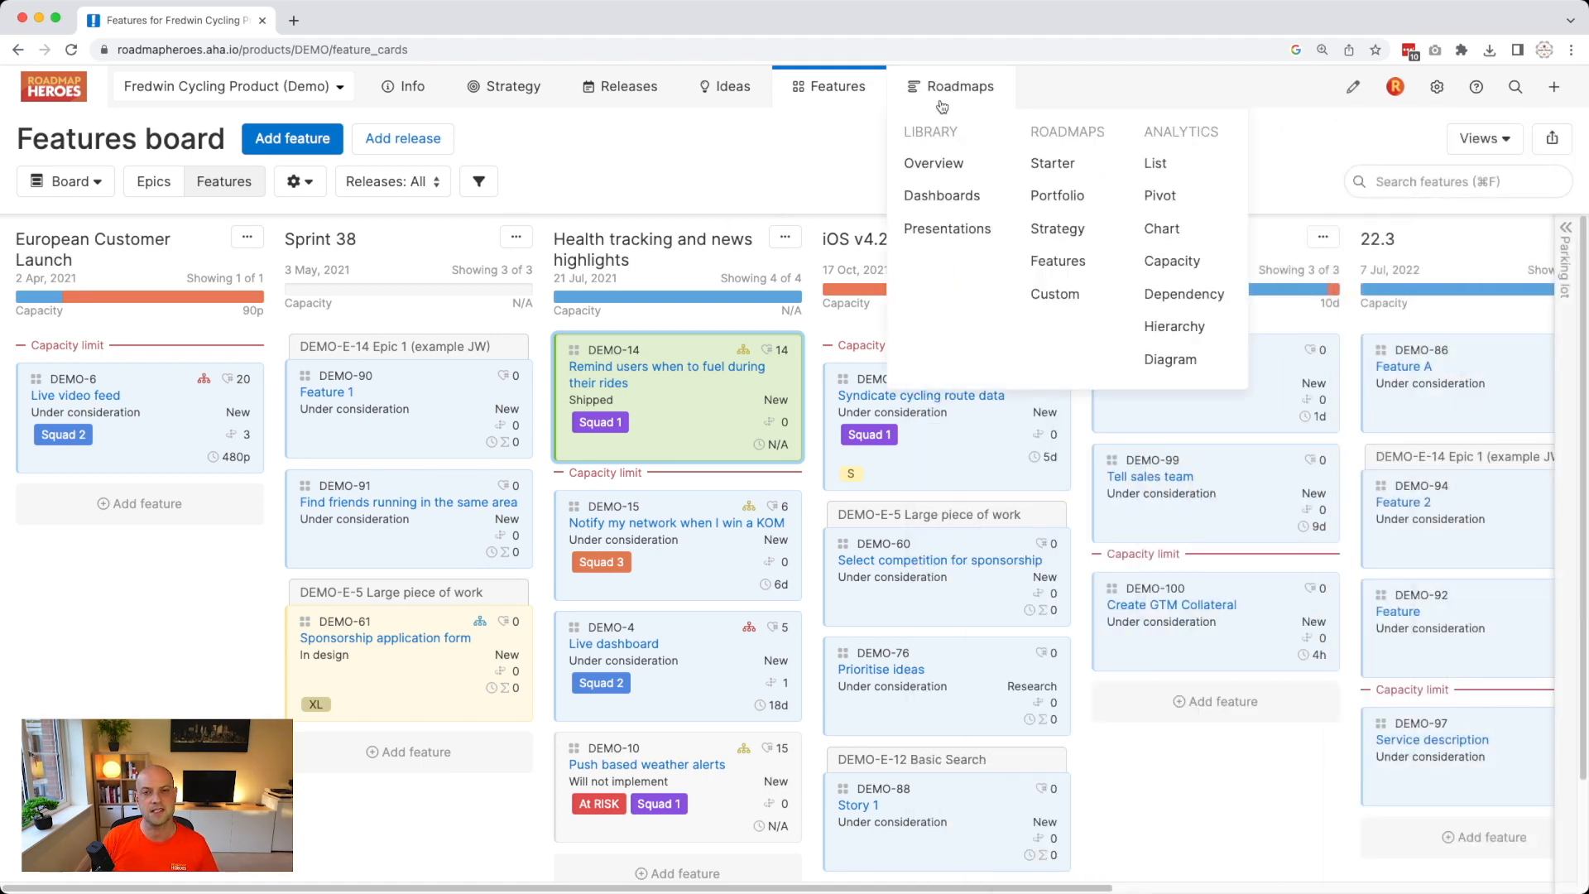
Build a features list report filtered to the Squad 1 tag only, showing 13 rows.
left_click(1157, 163)
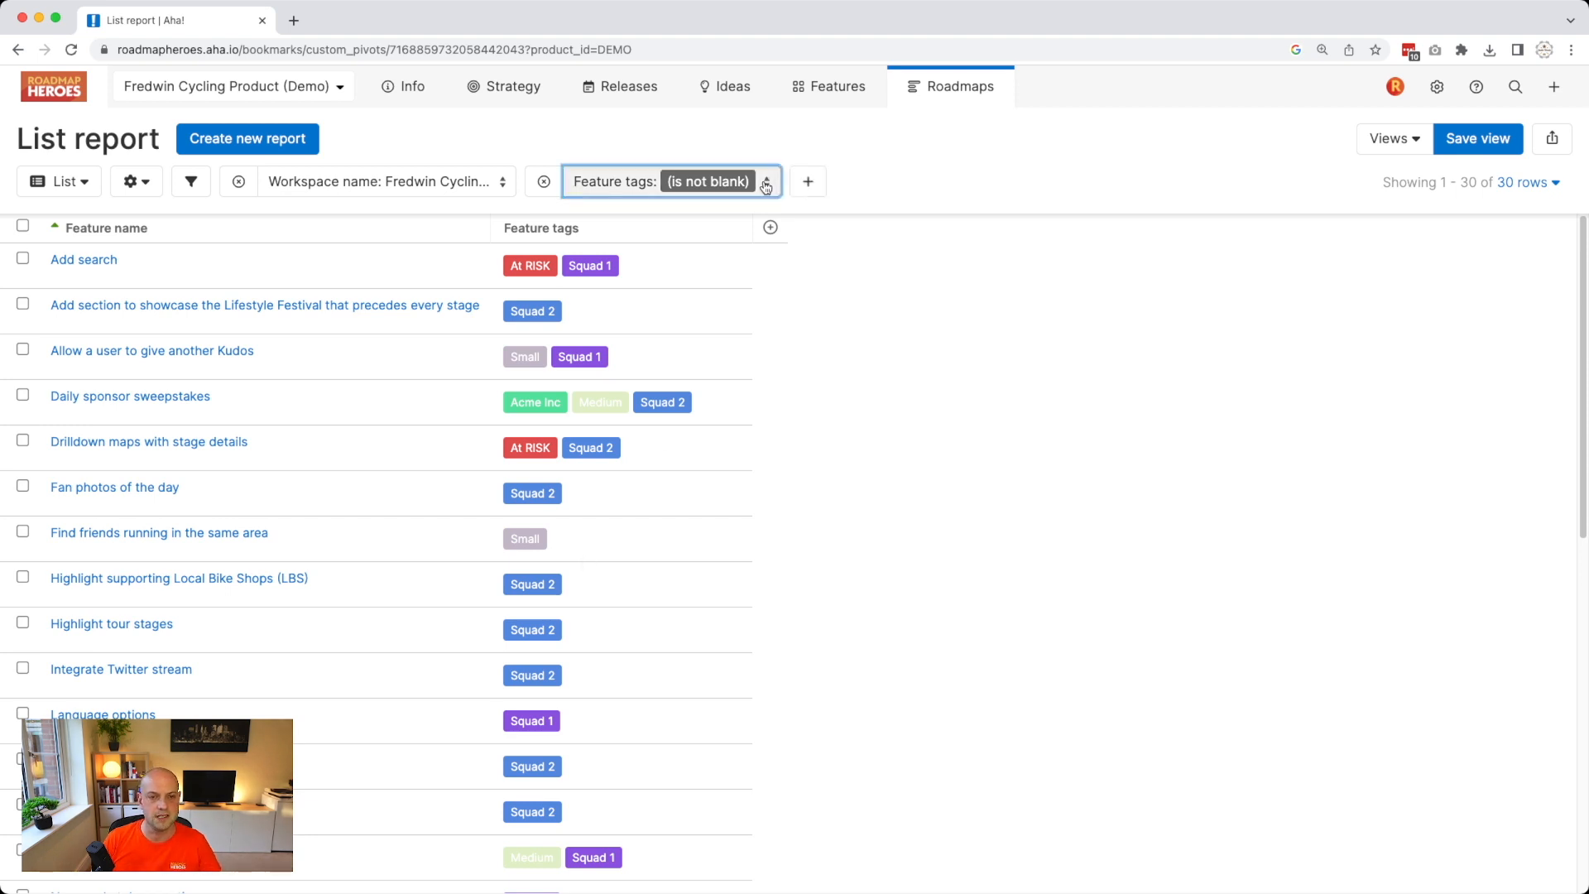
left_click(765, 186)
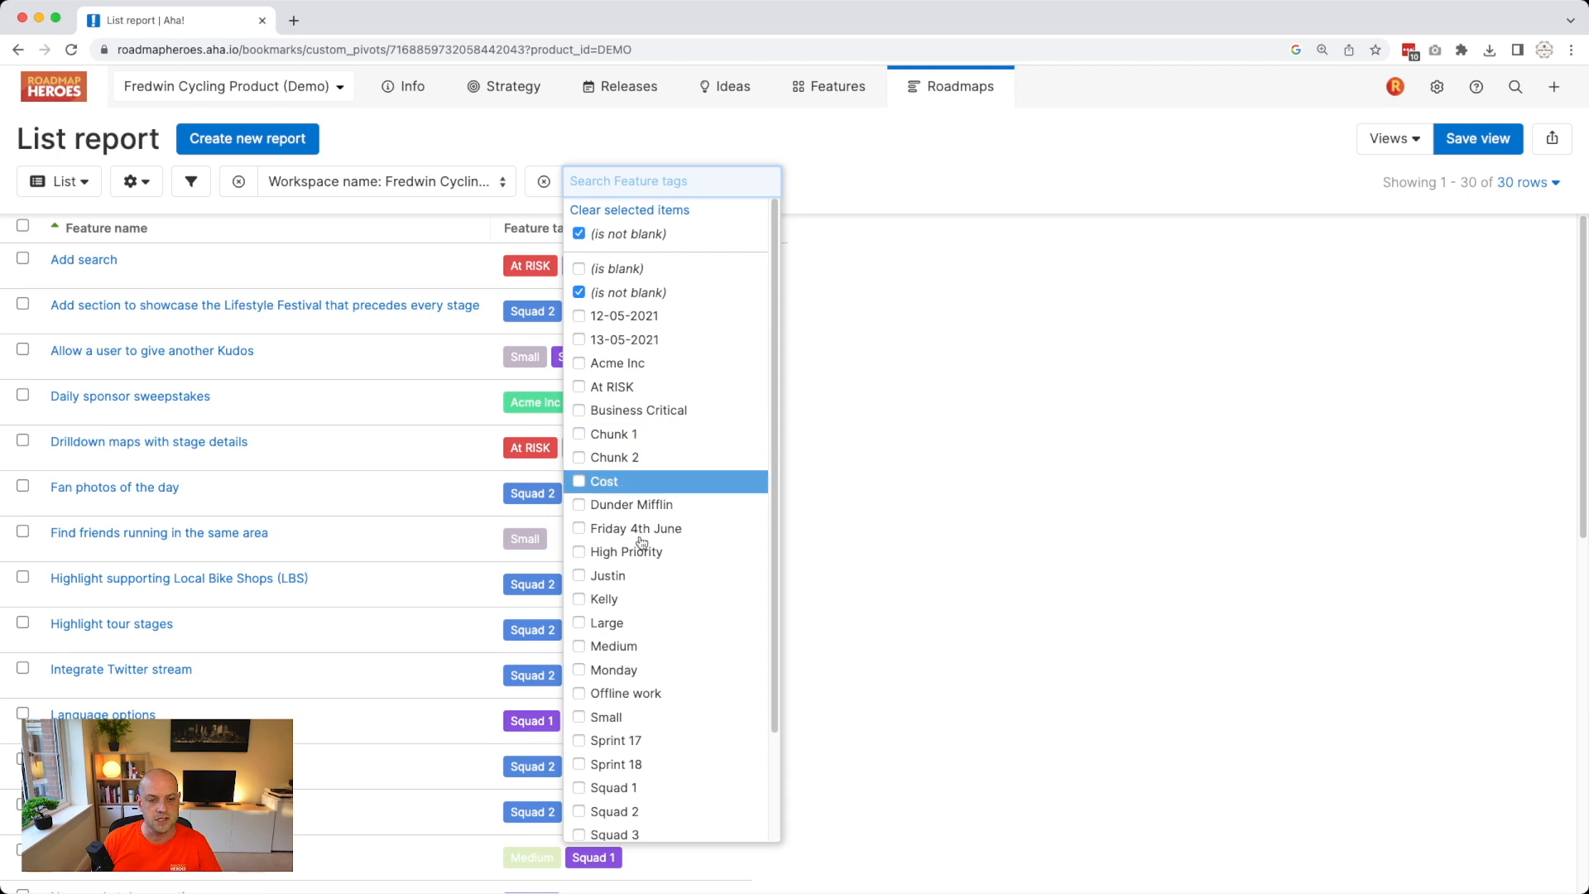
scroll(654, 722, "down", 3)
left_click(642, 660)
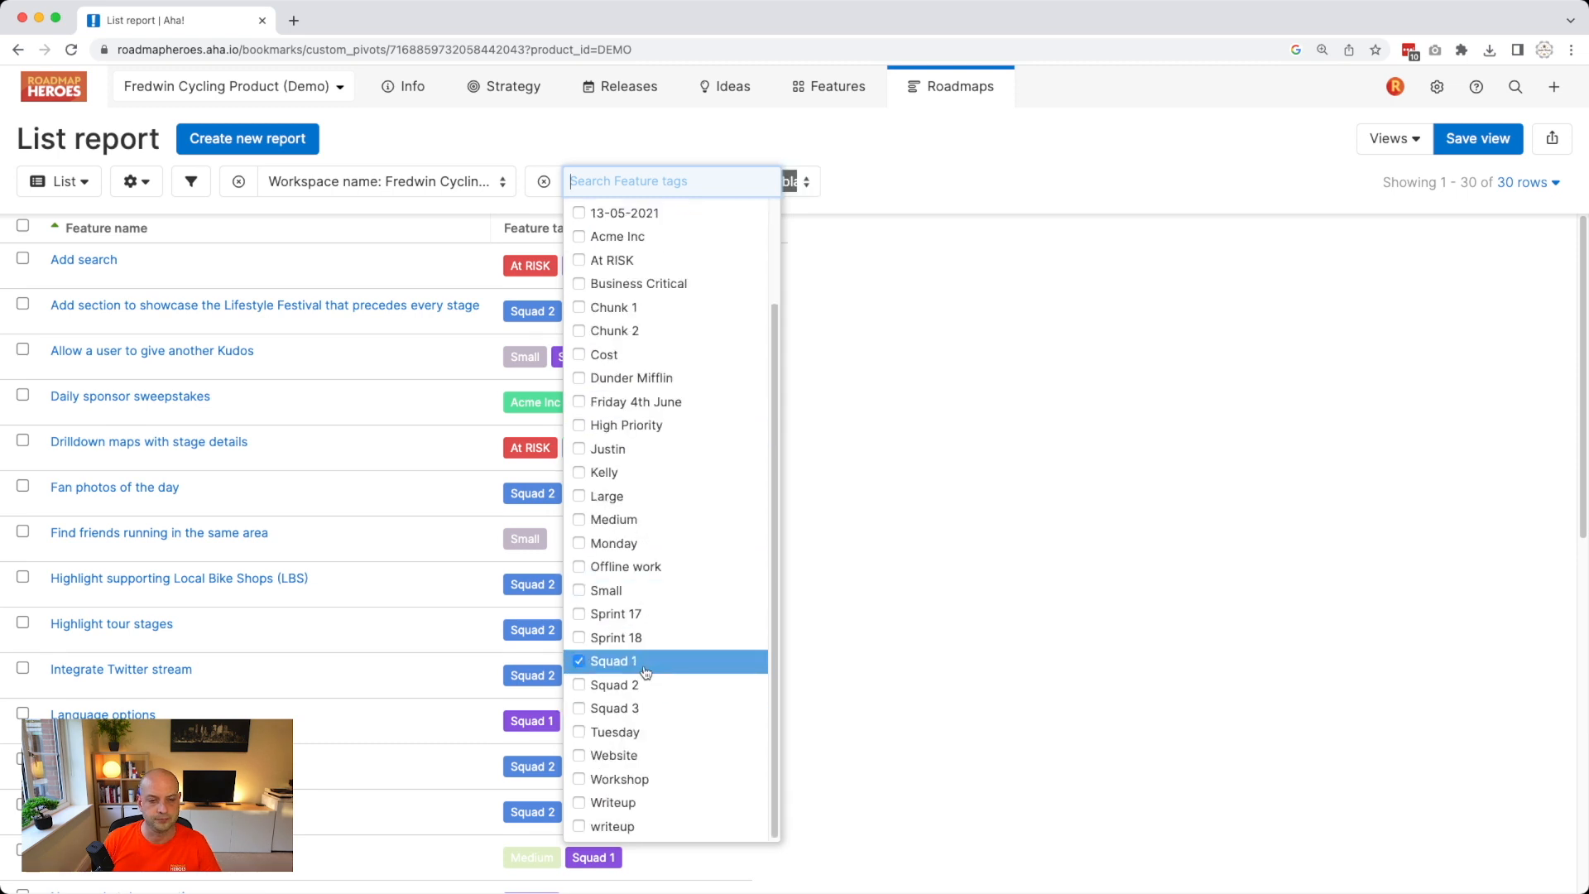
left_click(890, 495)
left_click(636, 183)
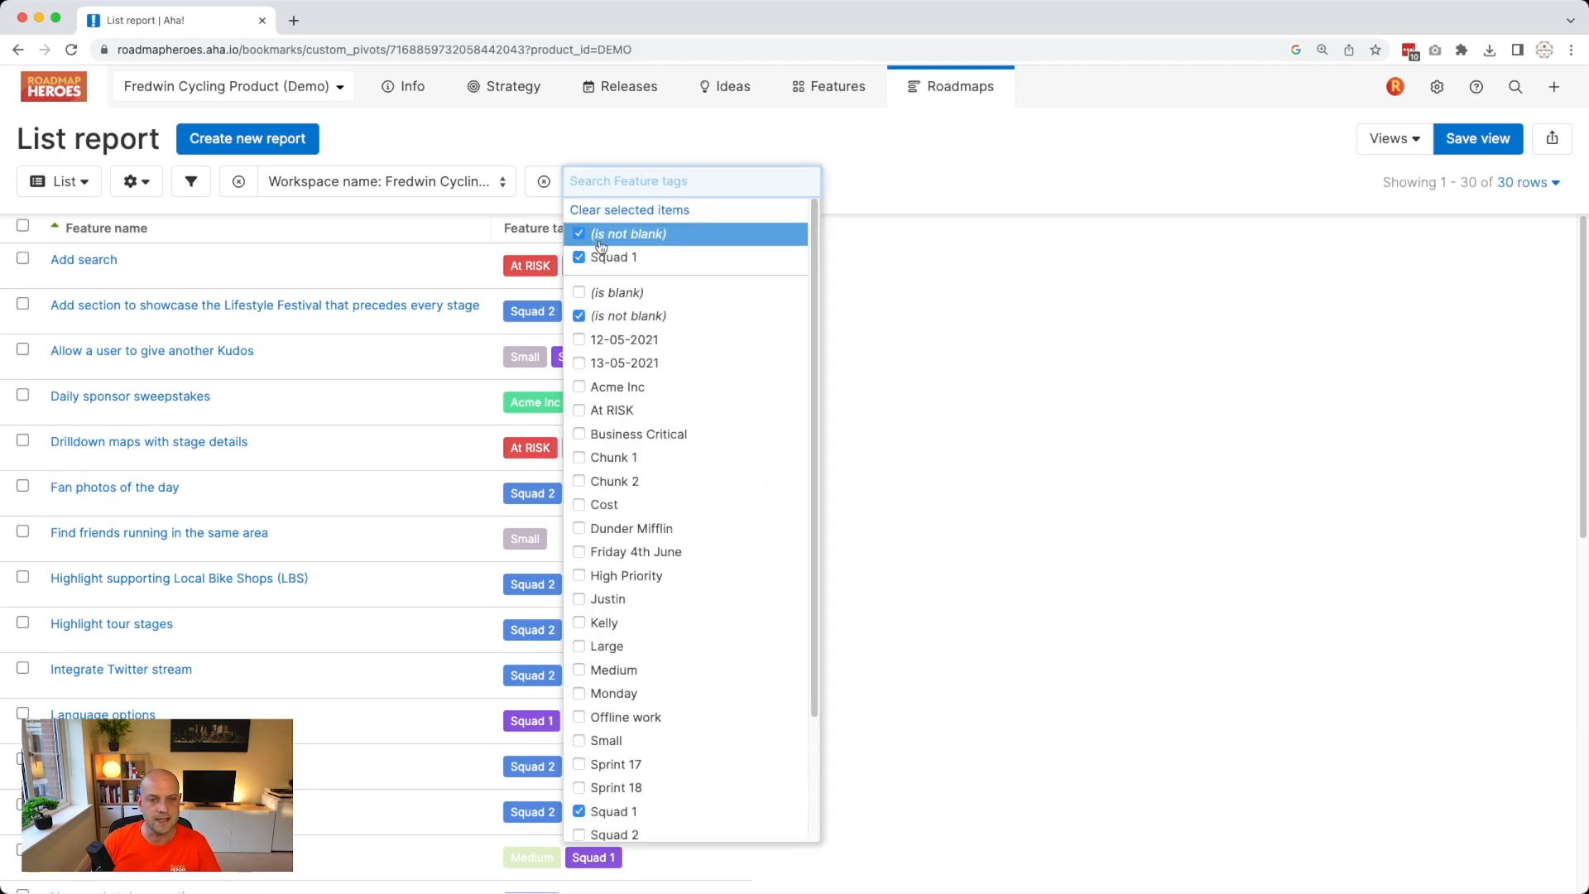
left_click(599, 240)
left_click(530, 146)
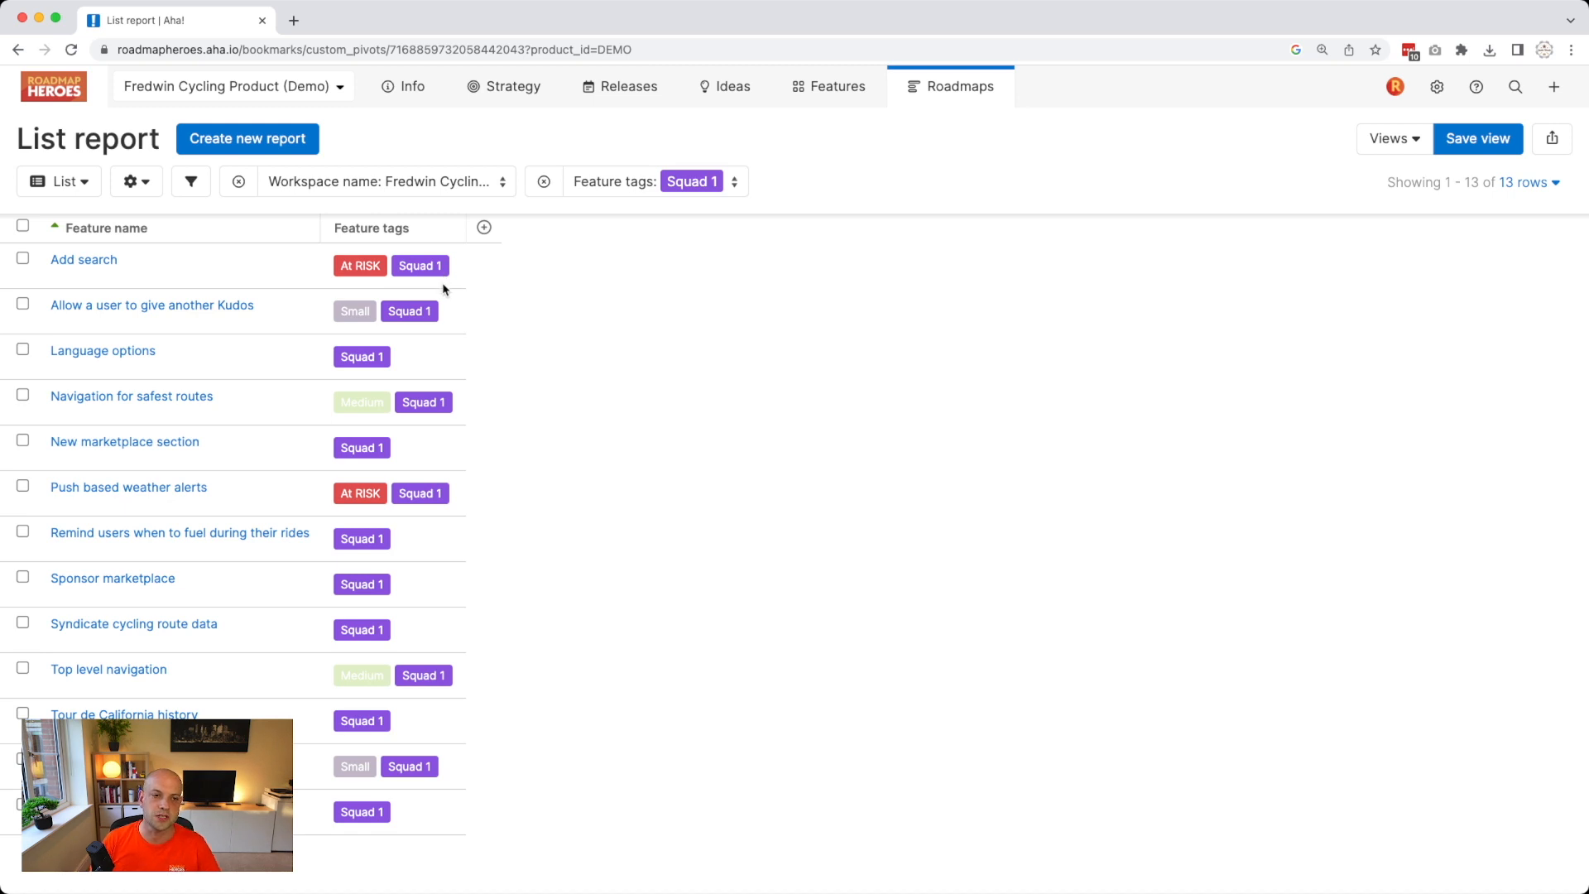
left_click(532, 273)
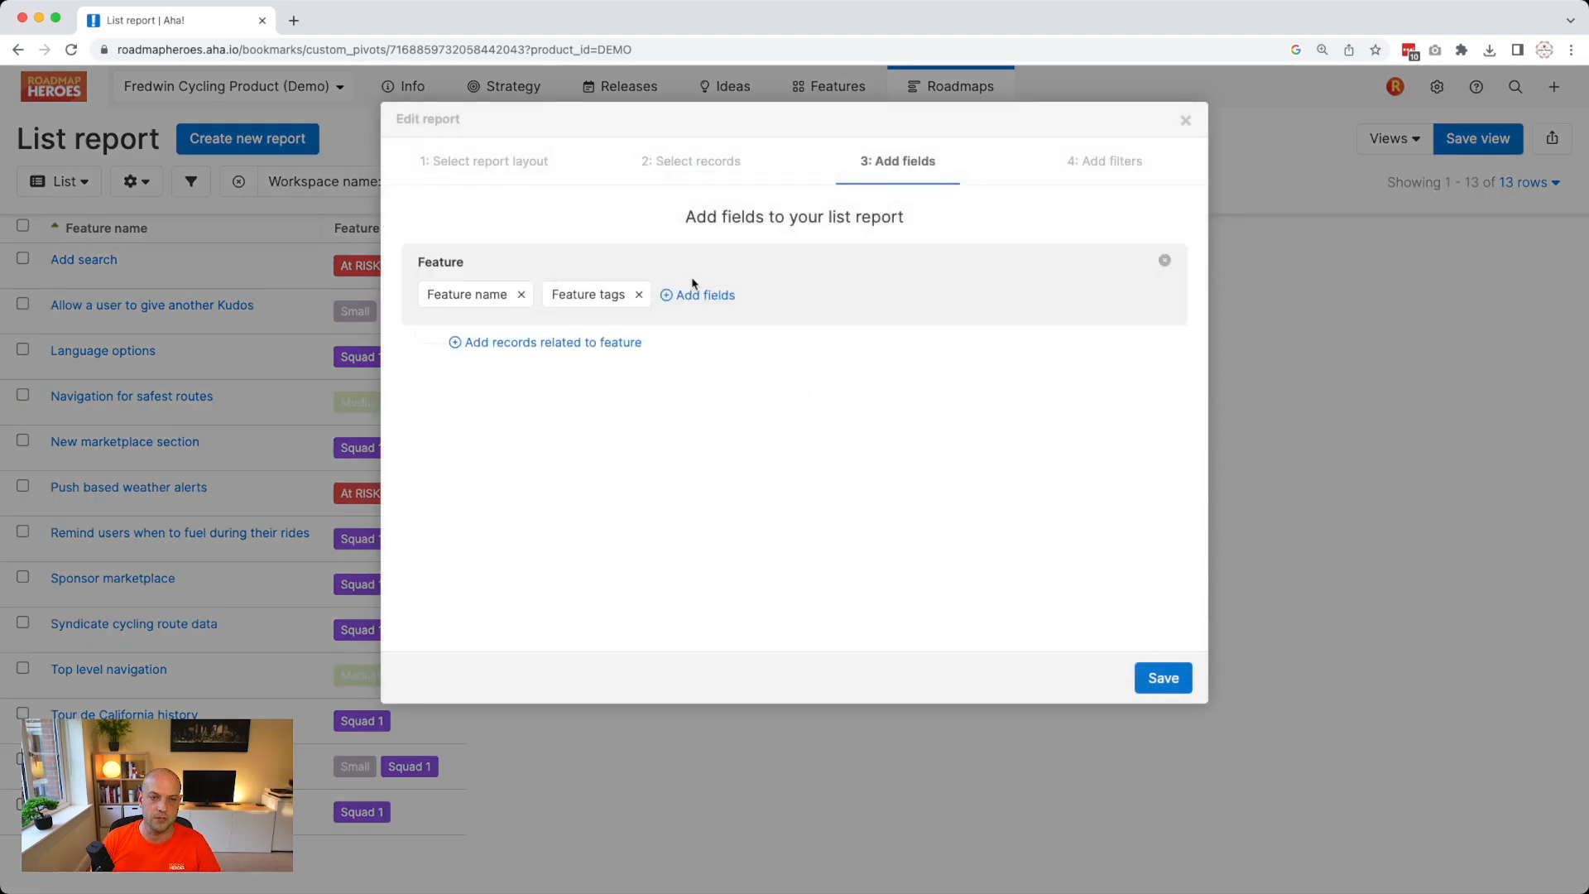
Add Squad and T-Shirt Size data columns to the list report and save it.
left_click(699, 294)
type("s")
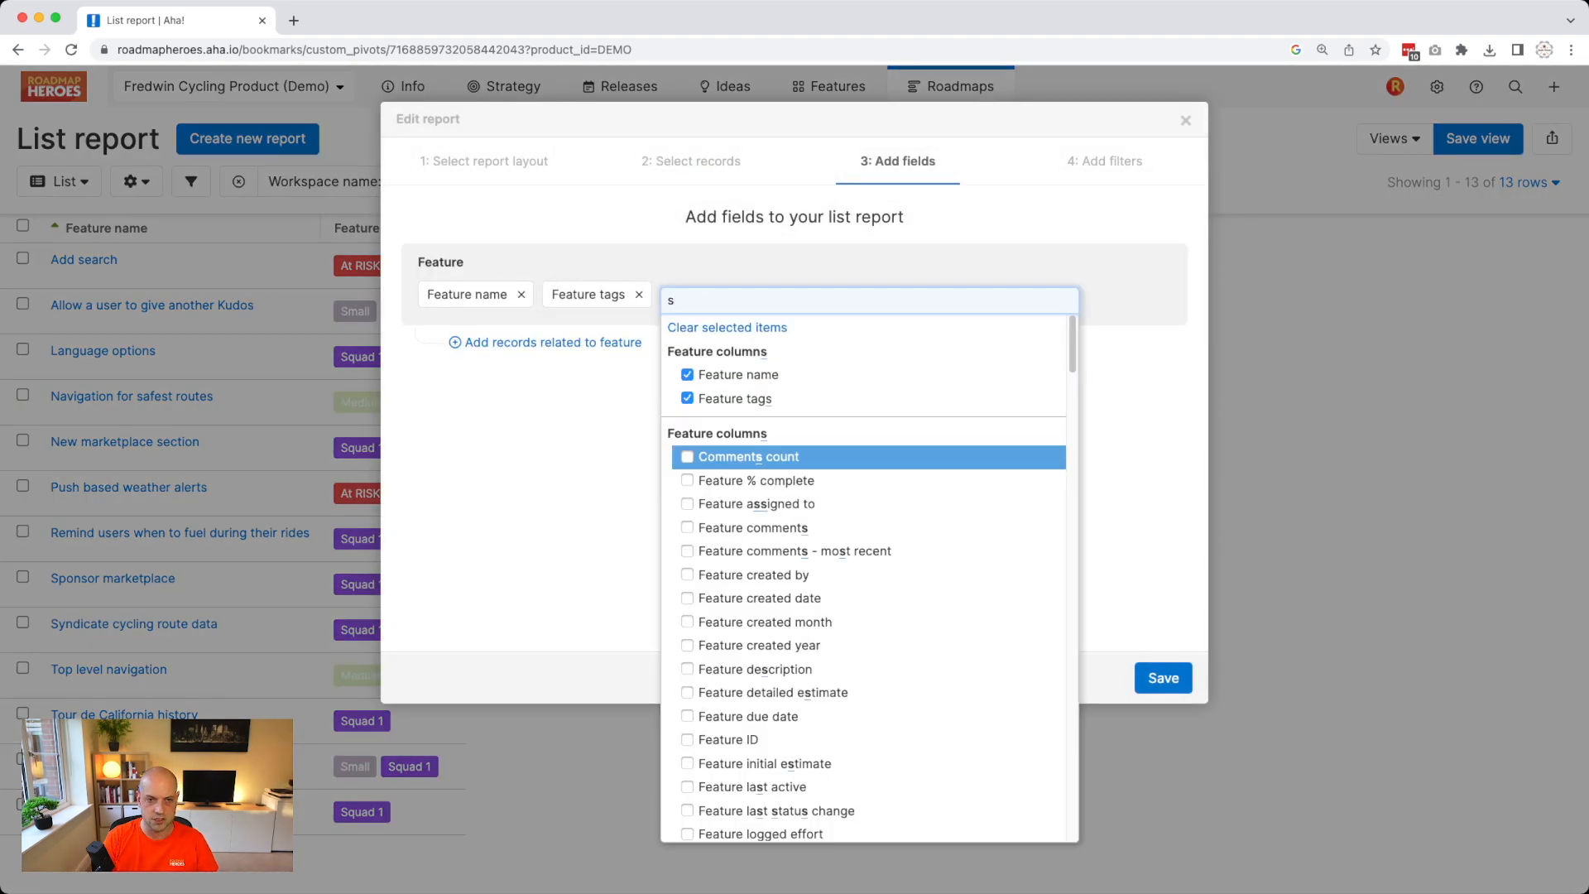
type("quad")
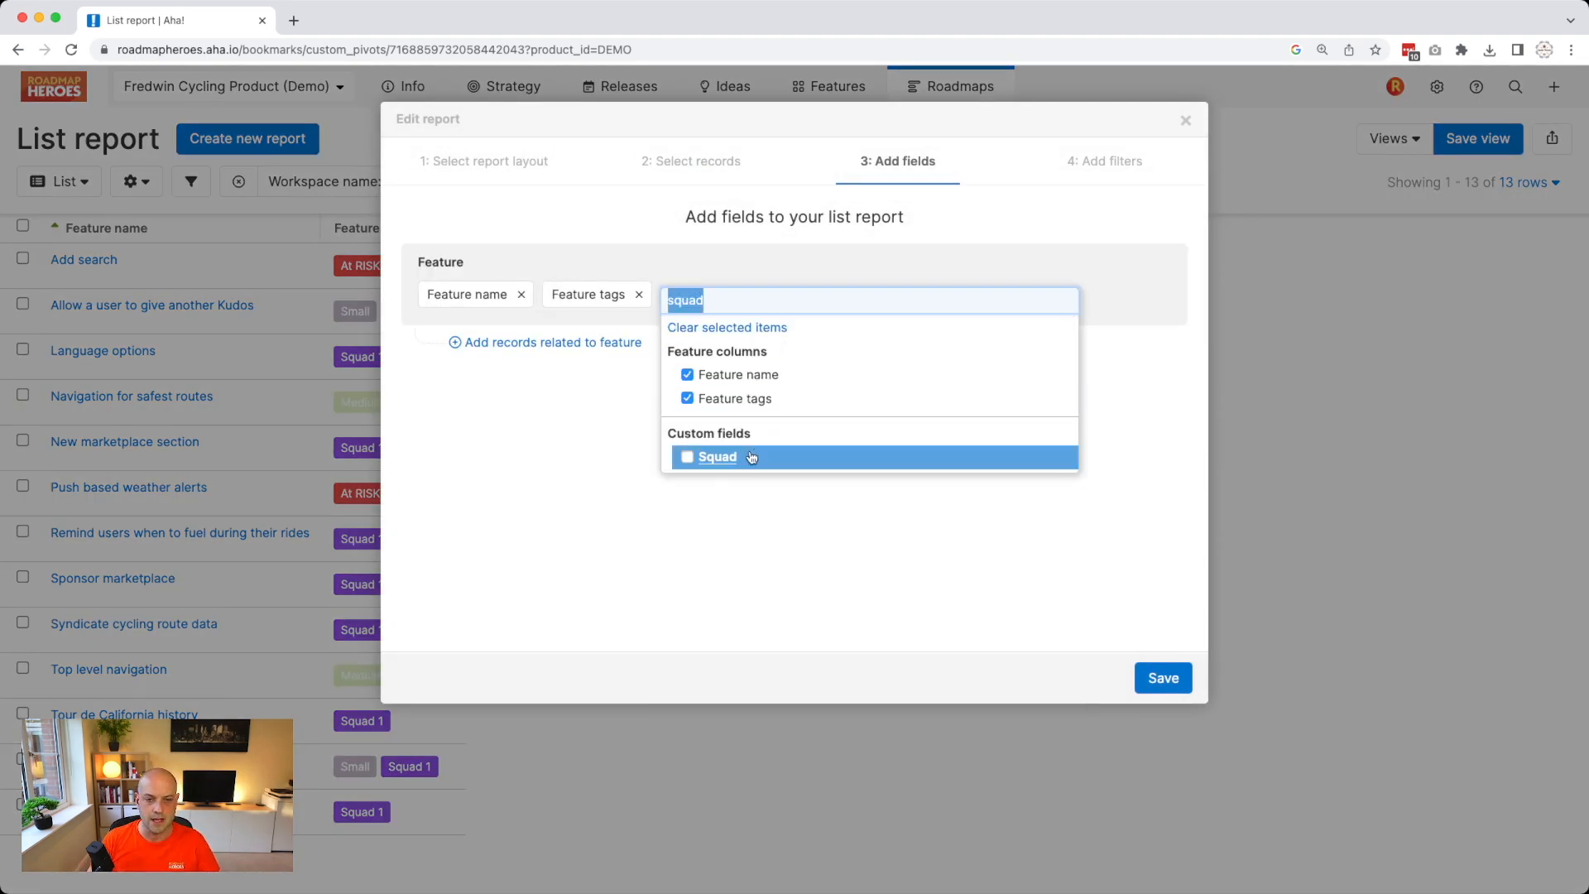
left_click(749, 457)
left_click(784, 294)
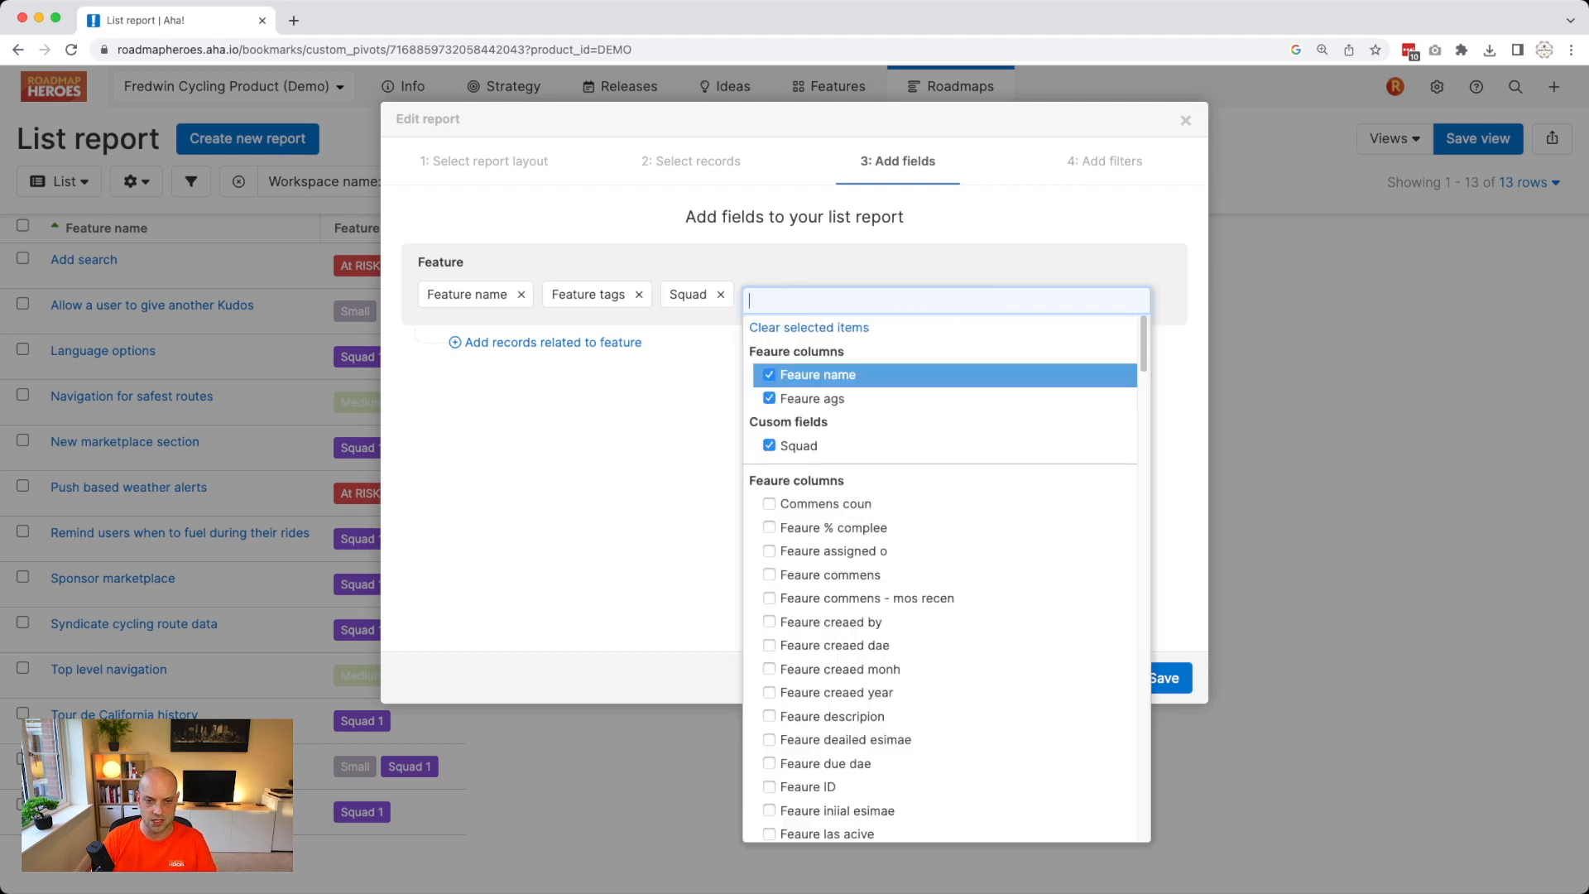
type("-shirt")
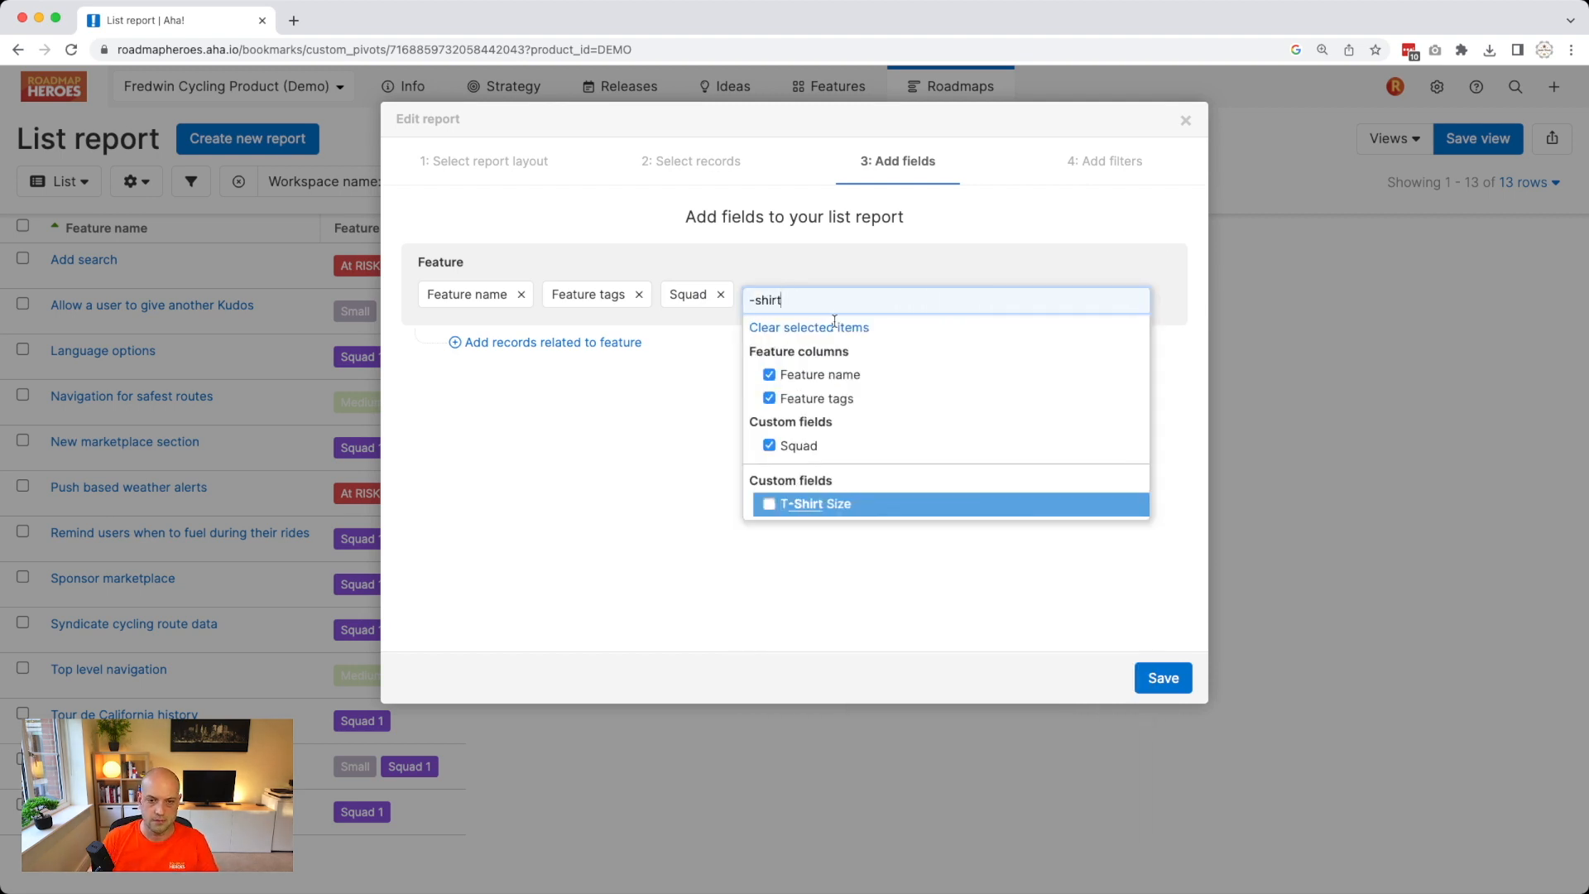
left_click(843, 505)
left_click(1174, 679)
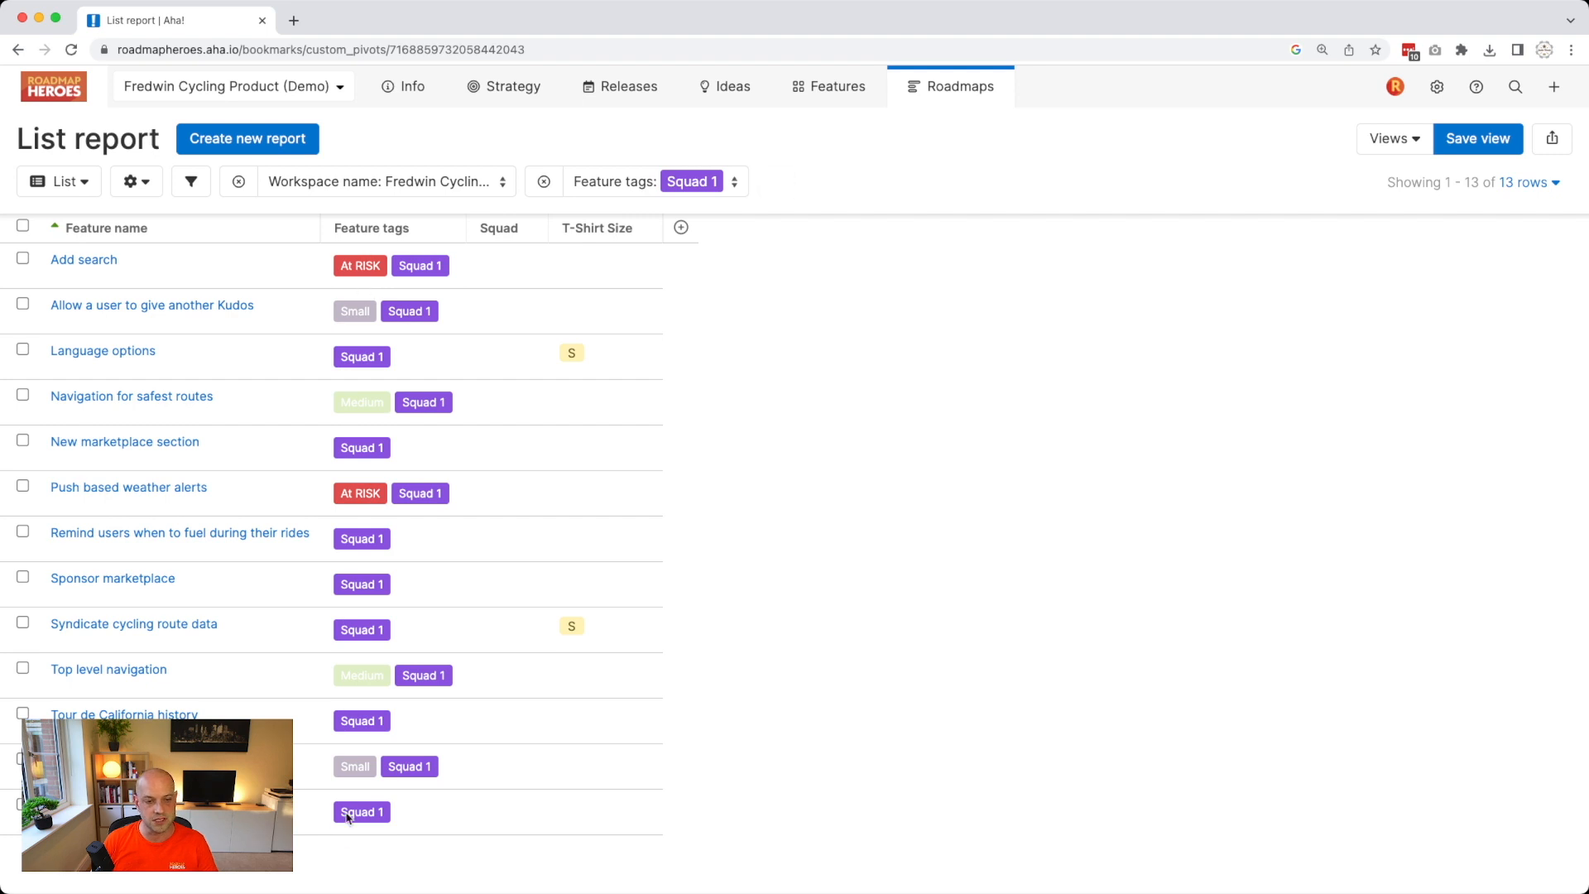
Bulk edit all 13 features to set their Squad field to Squad 1.
left_click(22, 229)
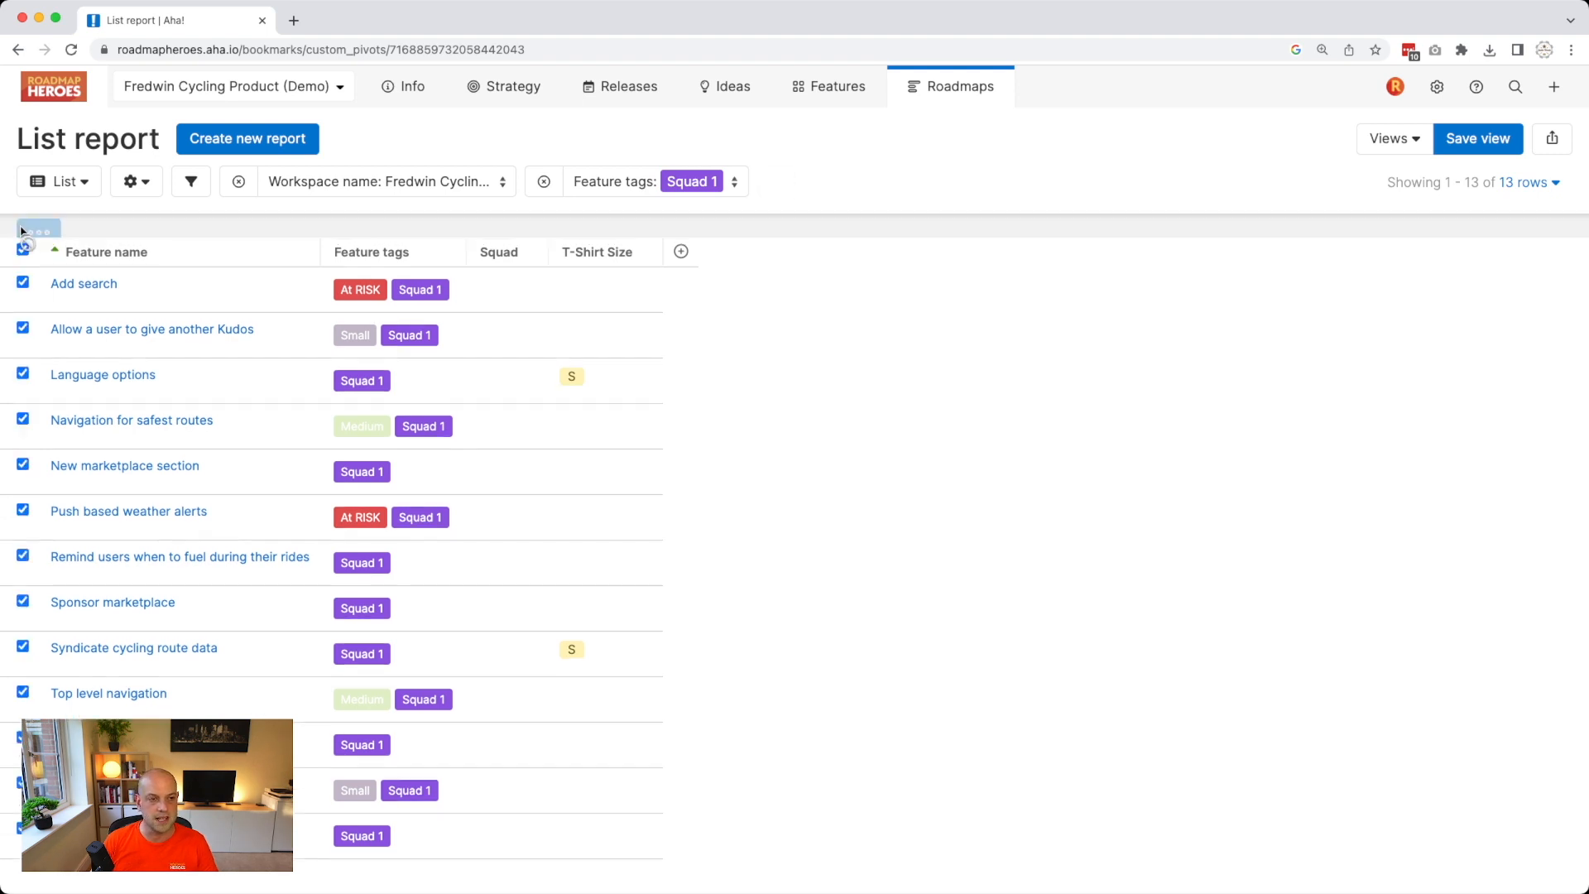
left_click(54, 236)
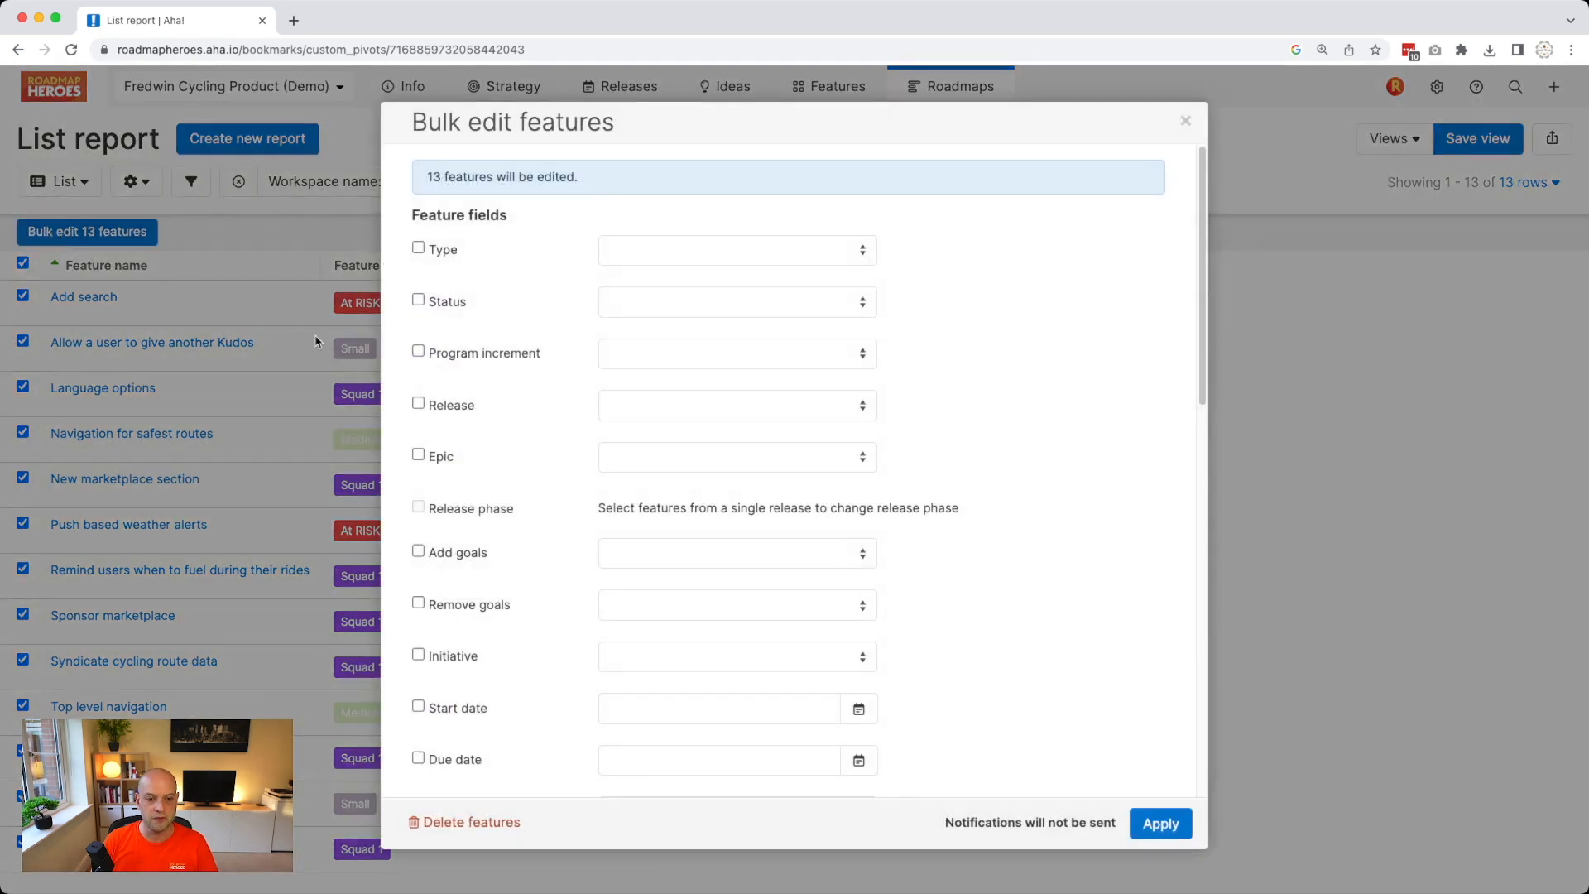
scroll(538, 519, "down", 3)
scroll(538, 519, "down", 10)
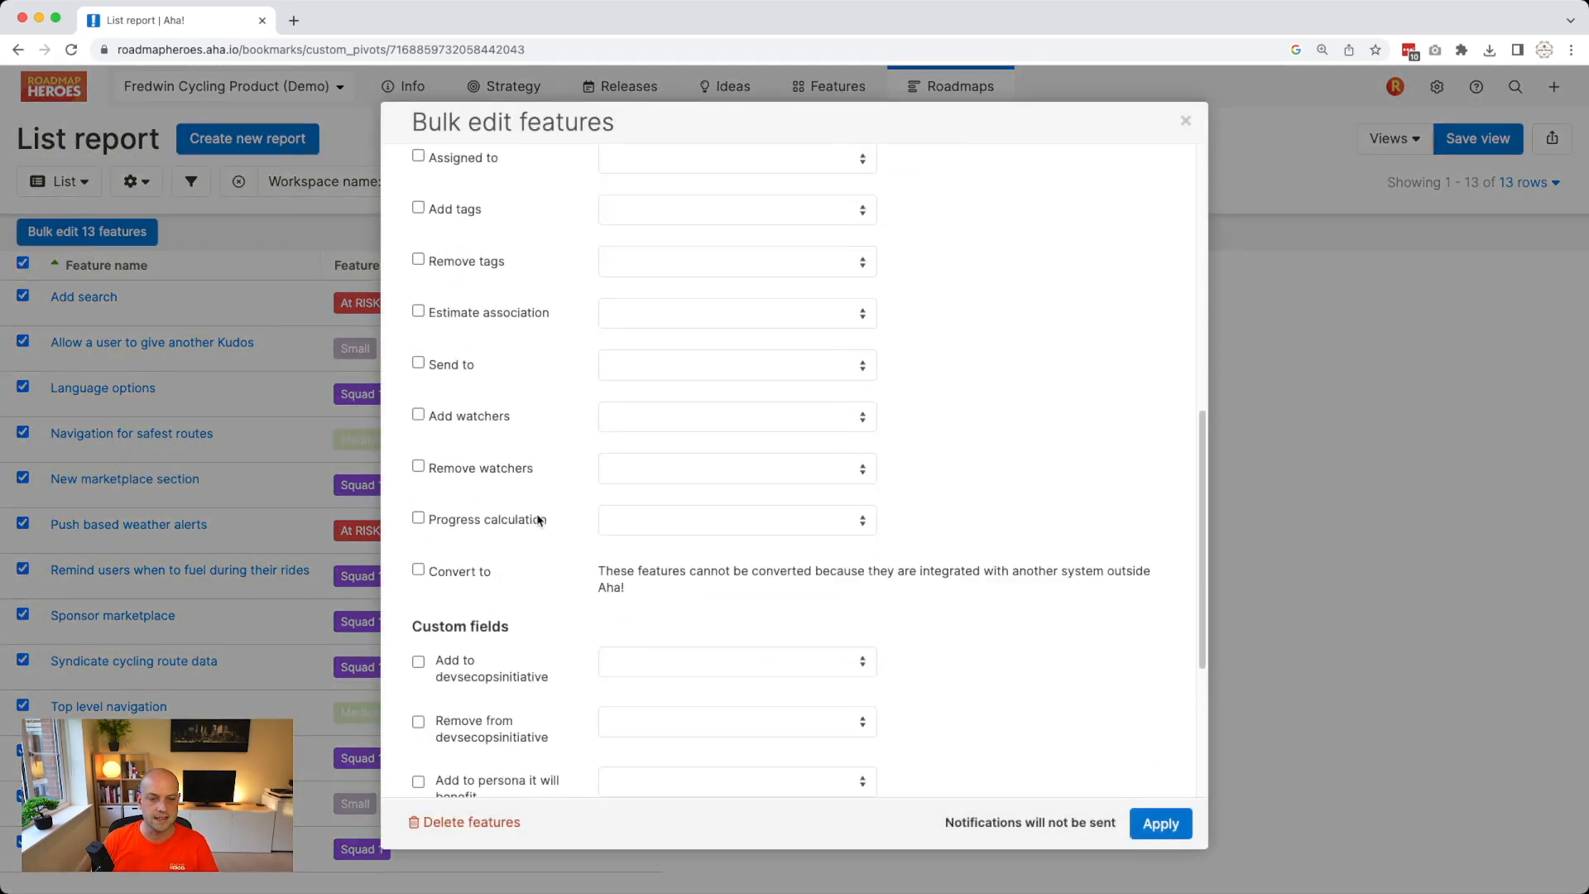
left_click(645, 779)
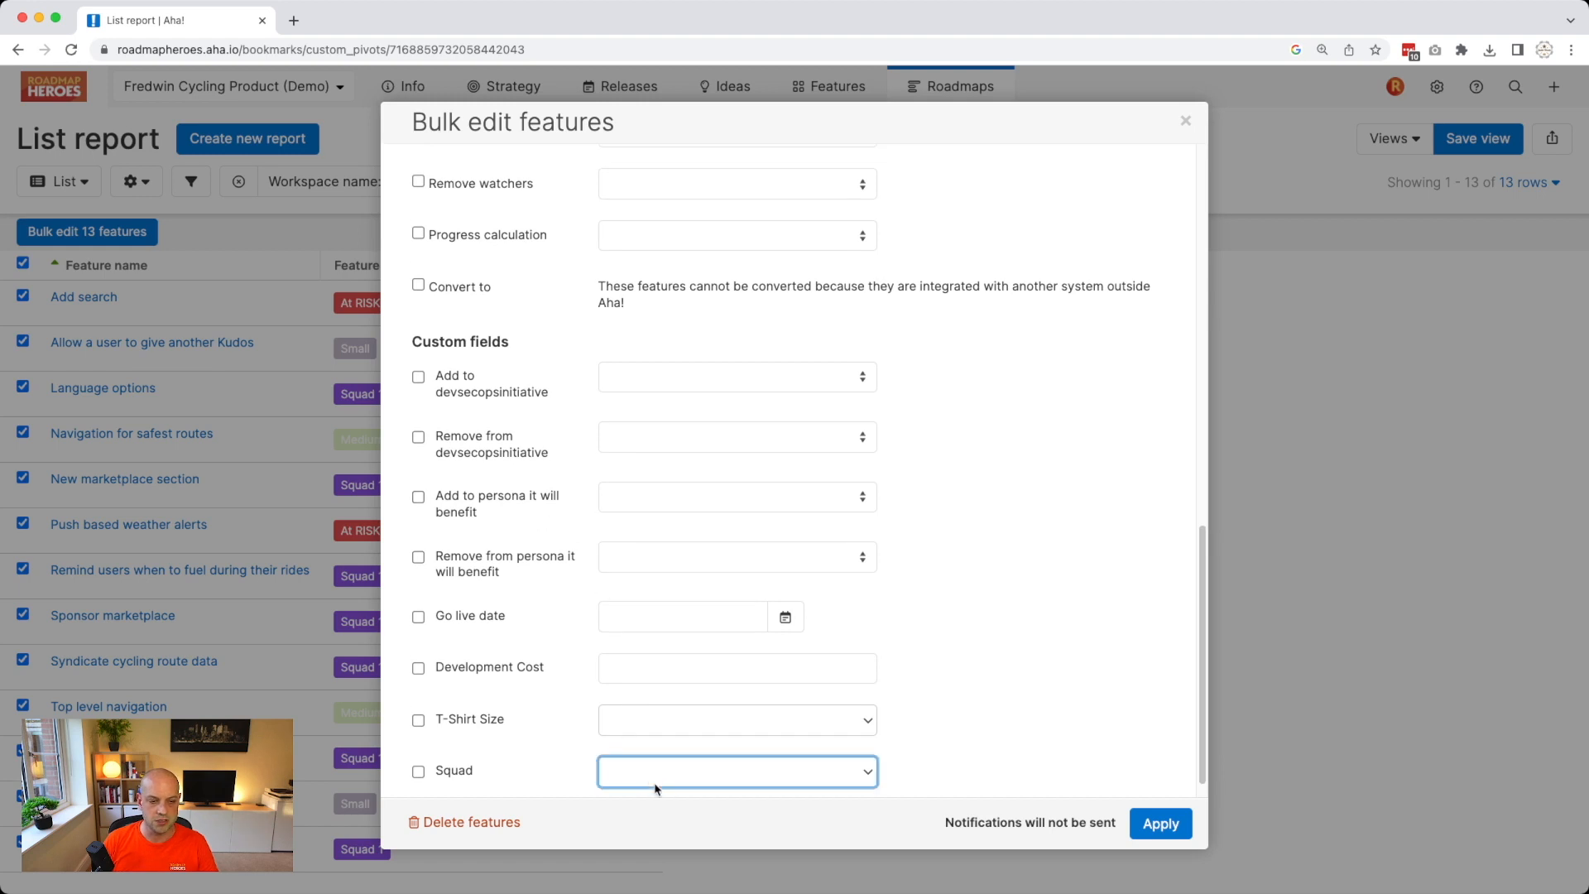
left_click(656, 795)
left_click(1163, 826)
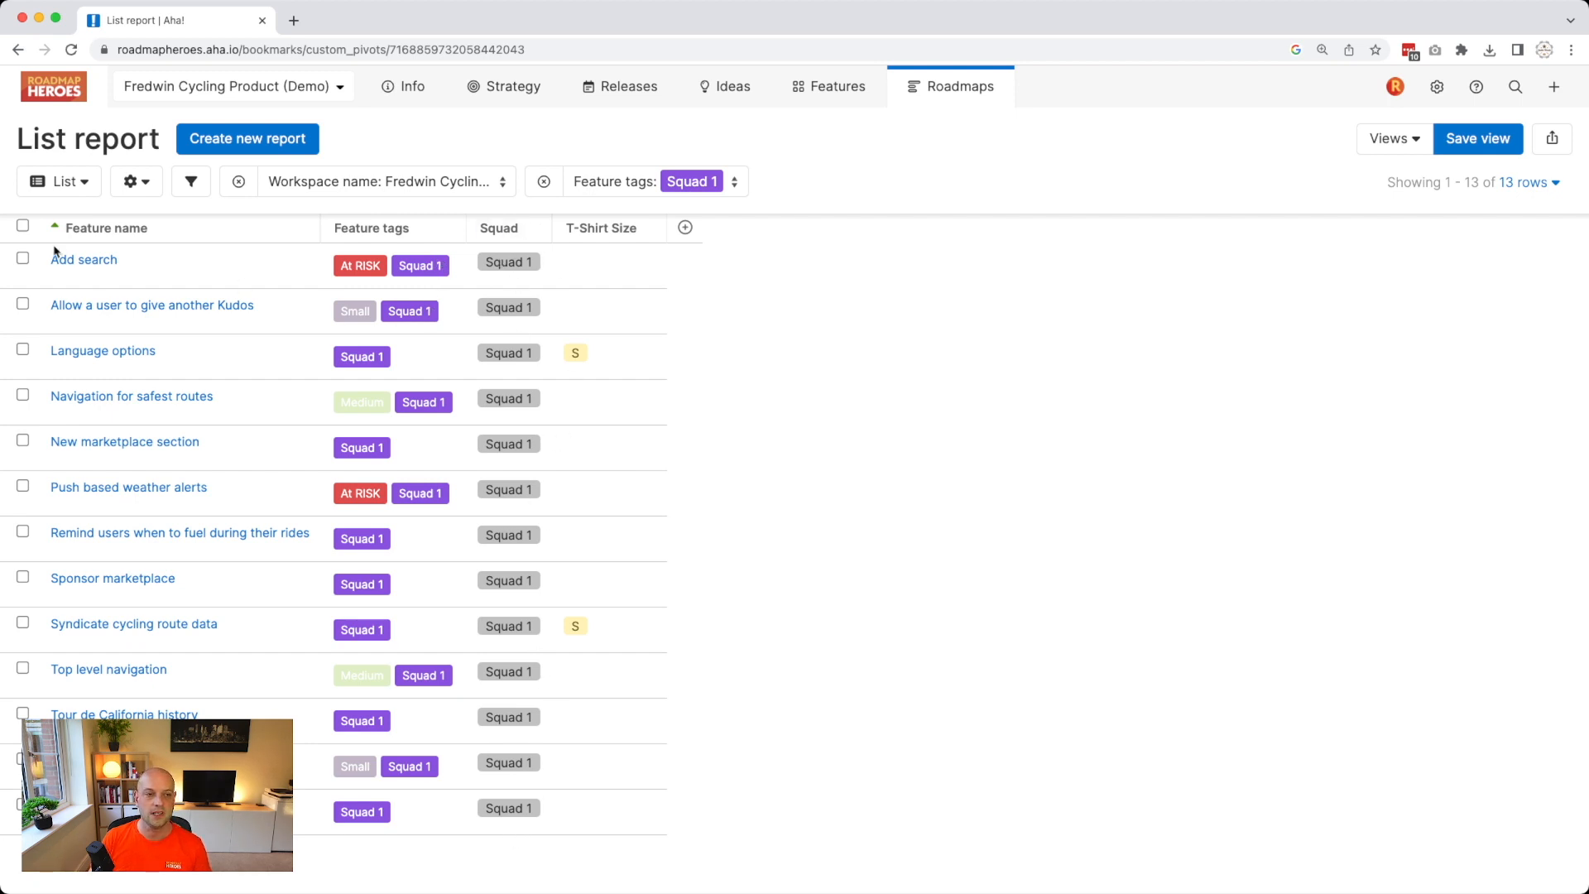
left_click(23, 228)
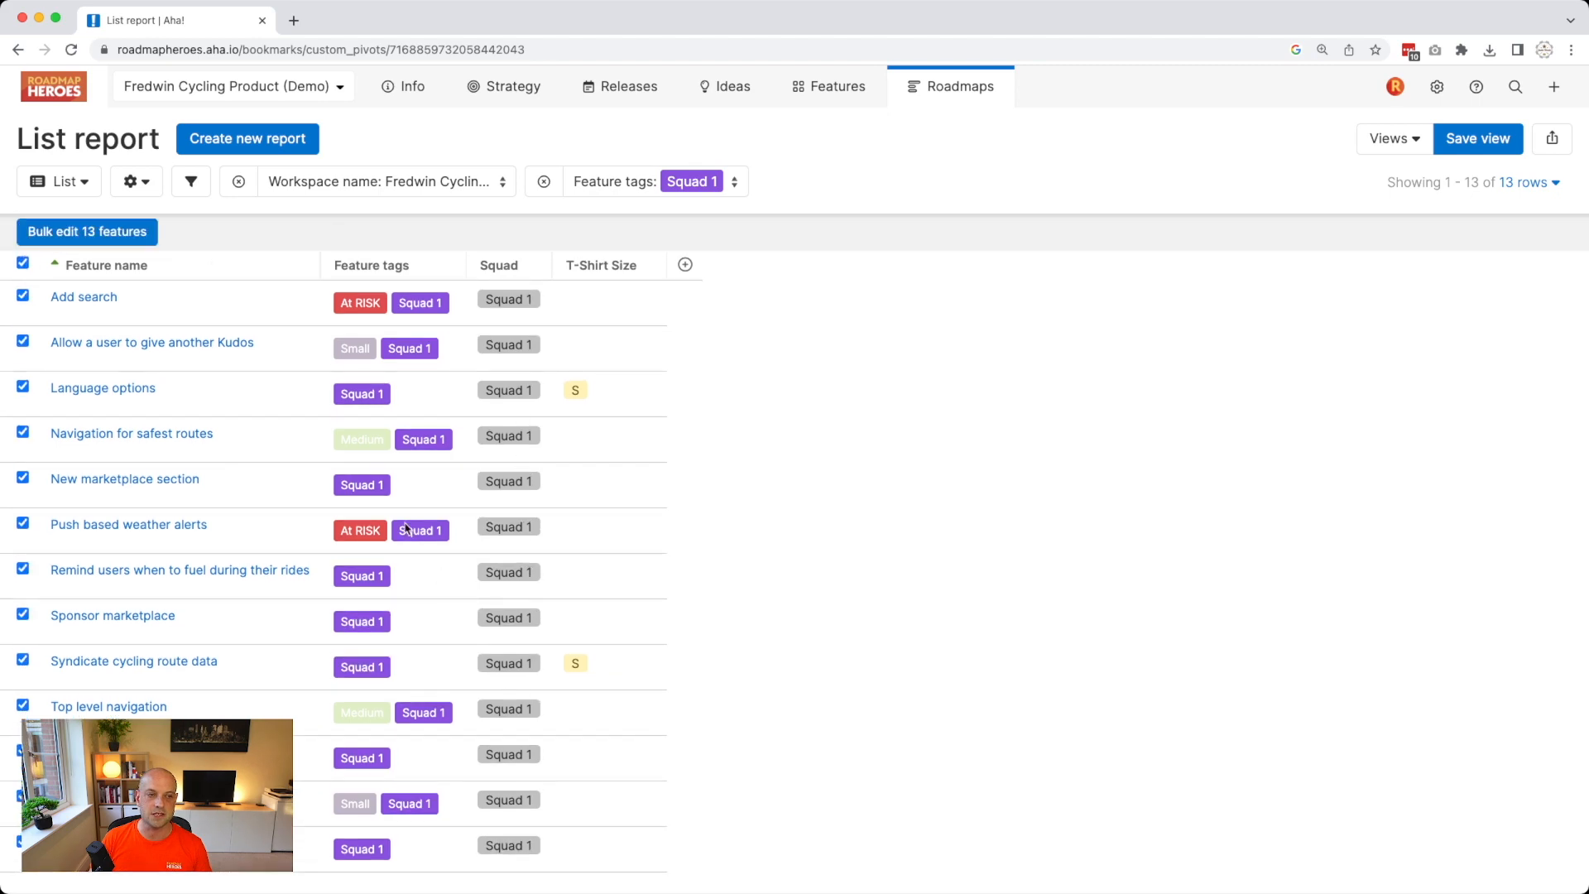
Bulk remove the Squad 1 tag from all 13 selected features.
left_click(72, 238)
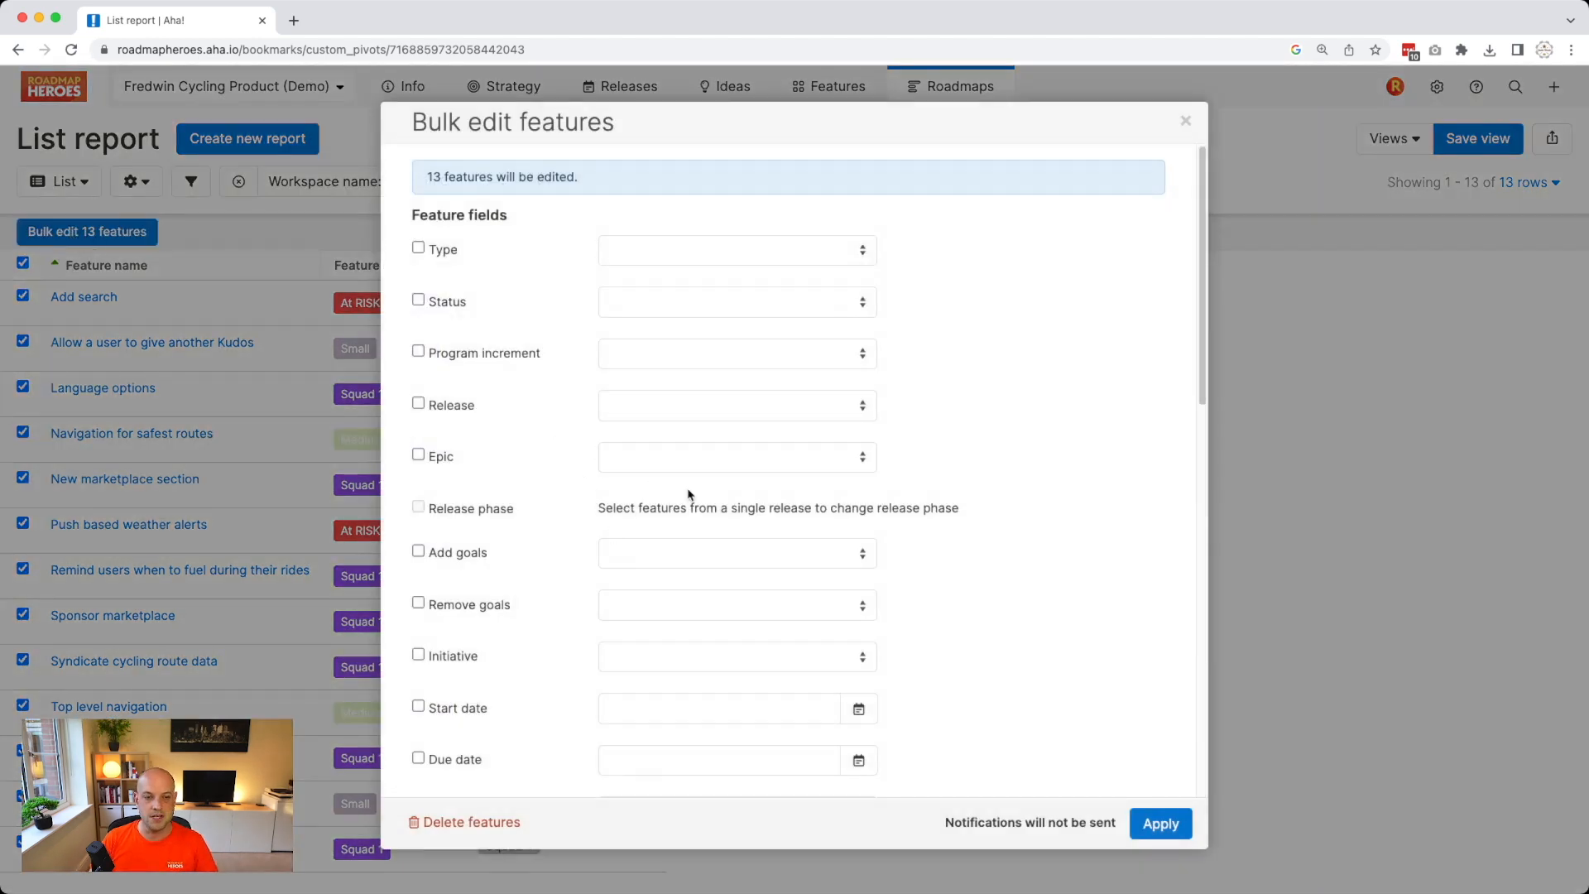
scroll(635, 674, "down", 3)
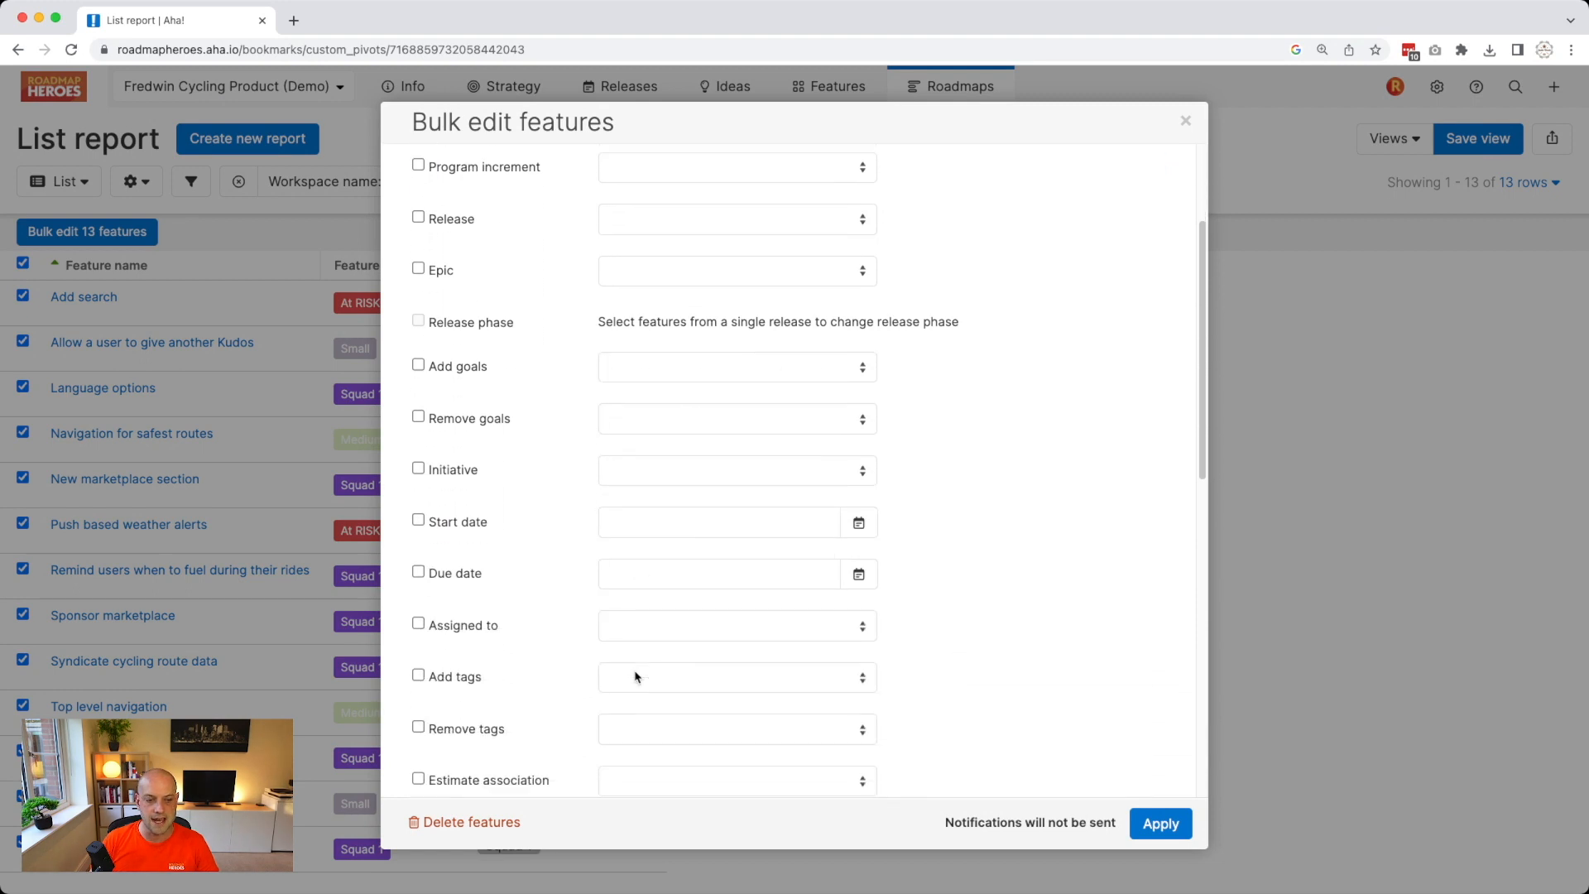
left_click(625, 729)
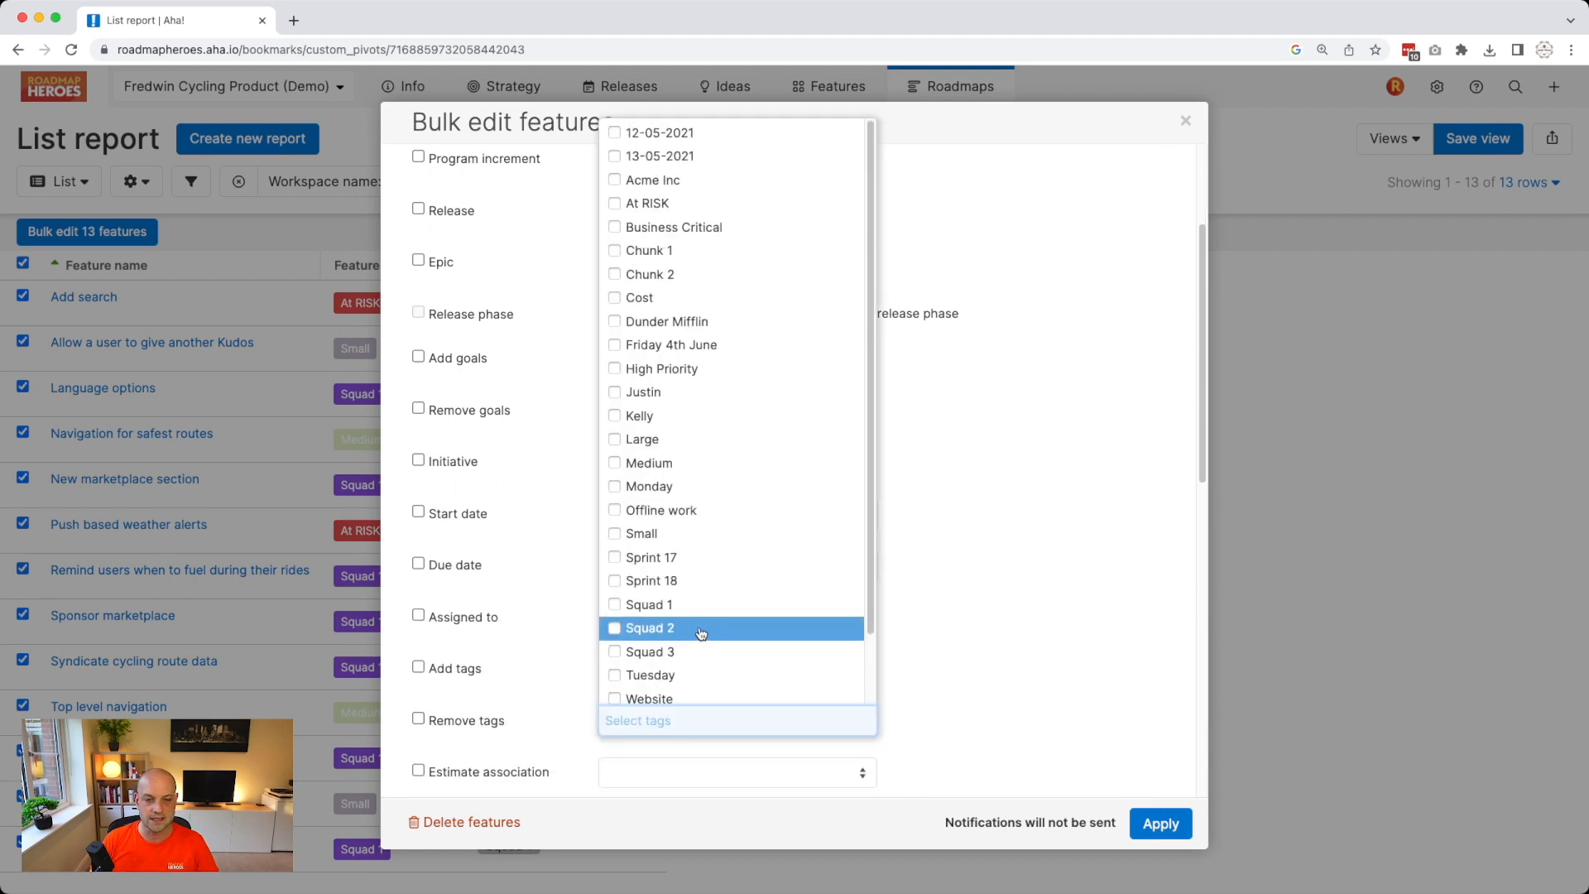
left_click(675, 607)
left_click(1043, 604)
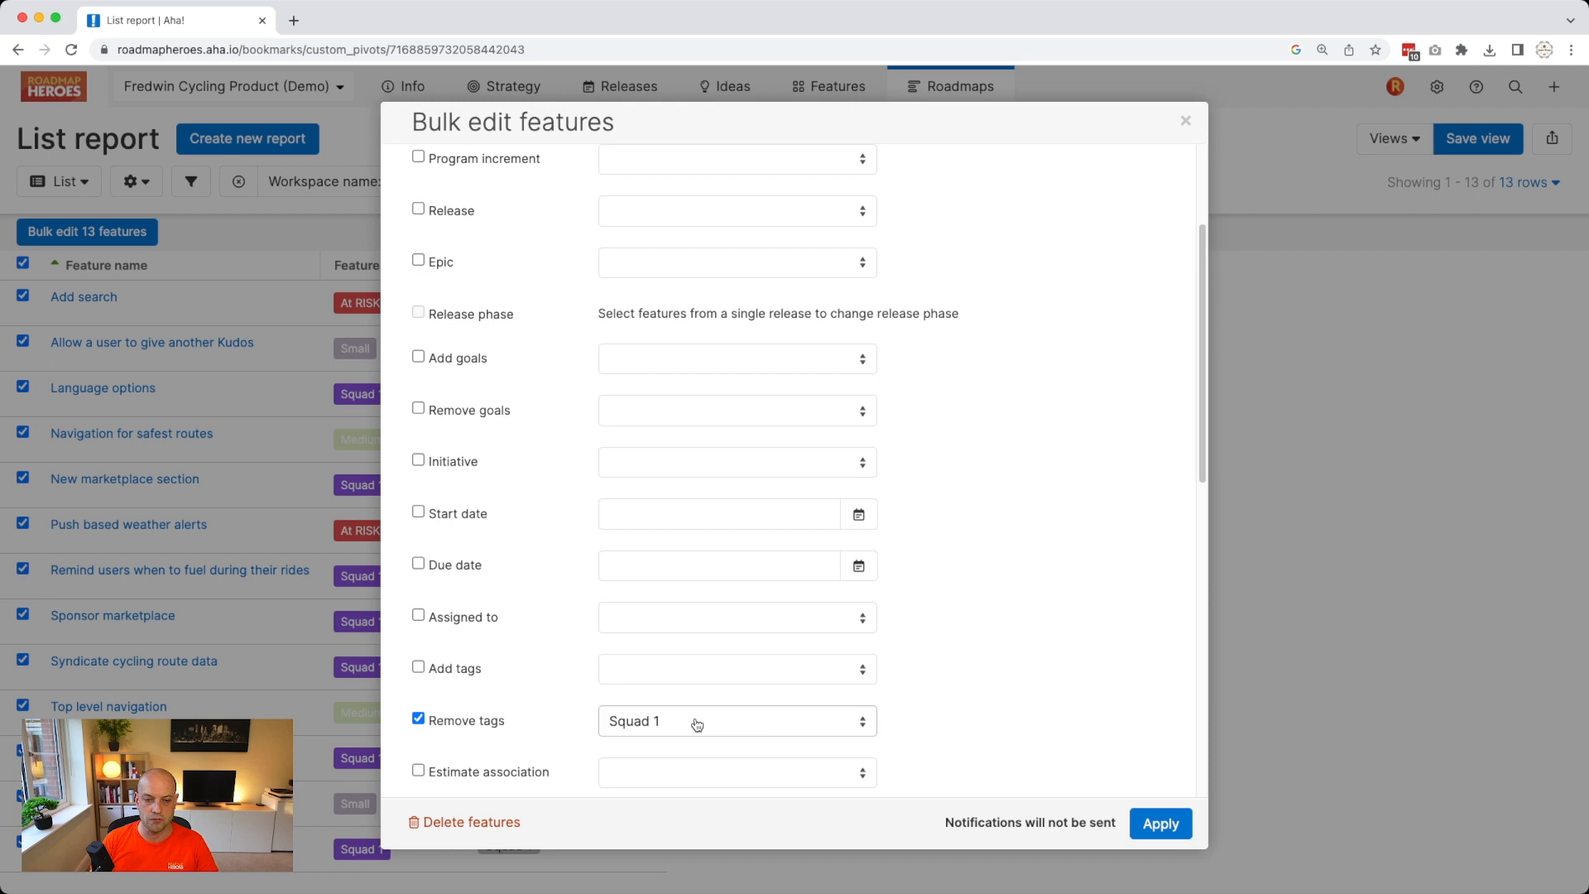
left_click(1161, 823)
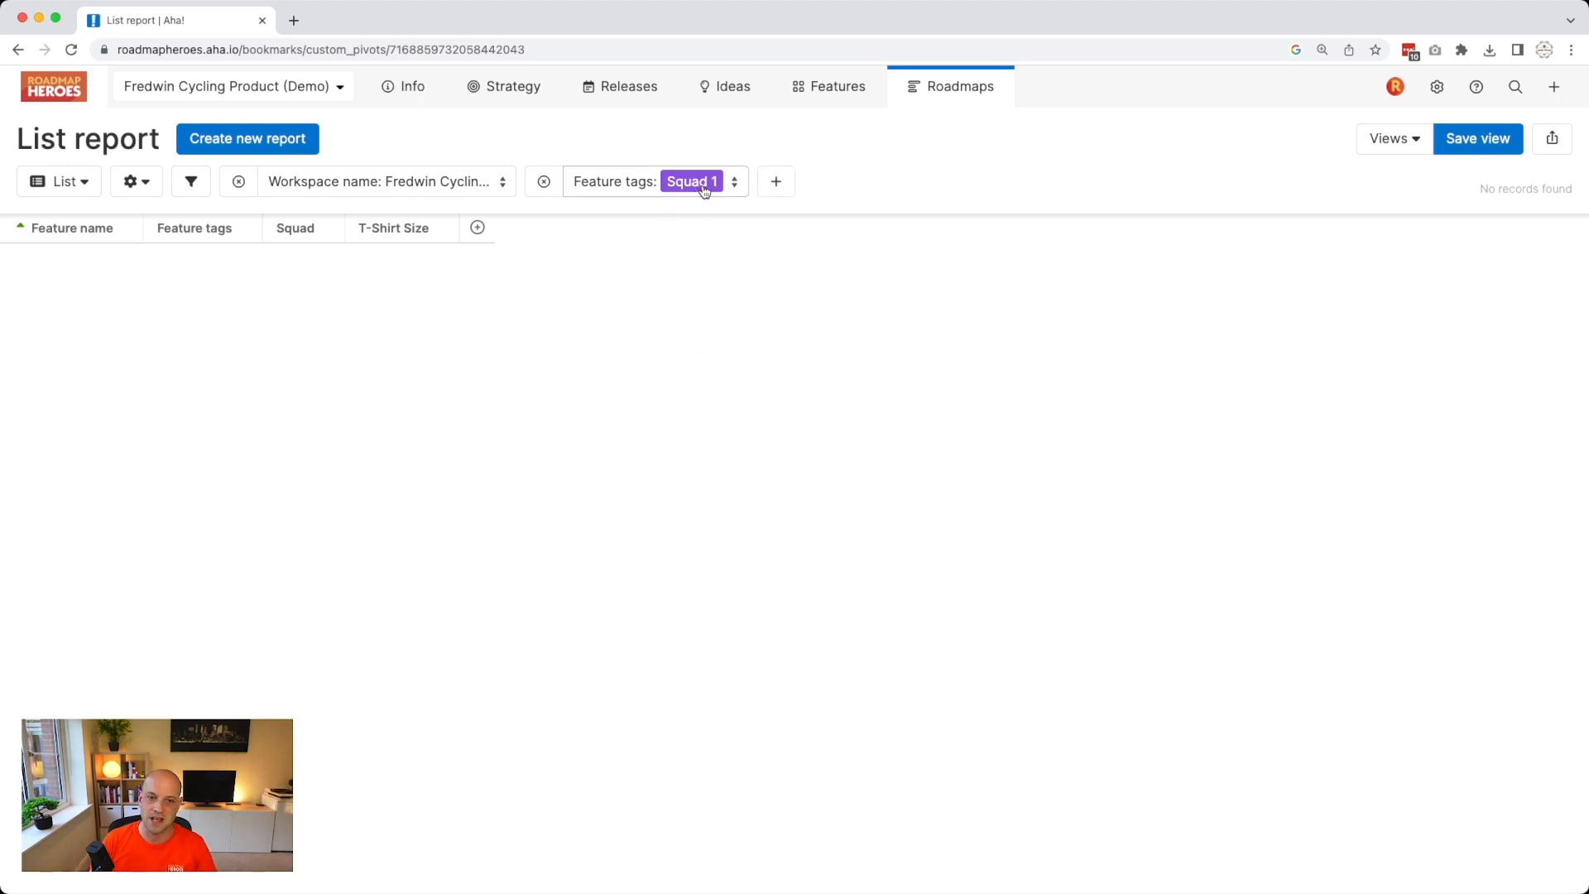
Clear the Squad 1 tag filter from the list report.
left_click(583, 182)
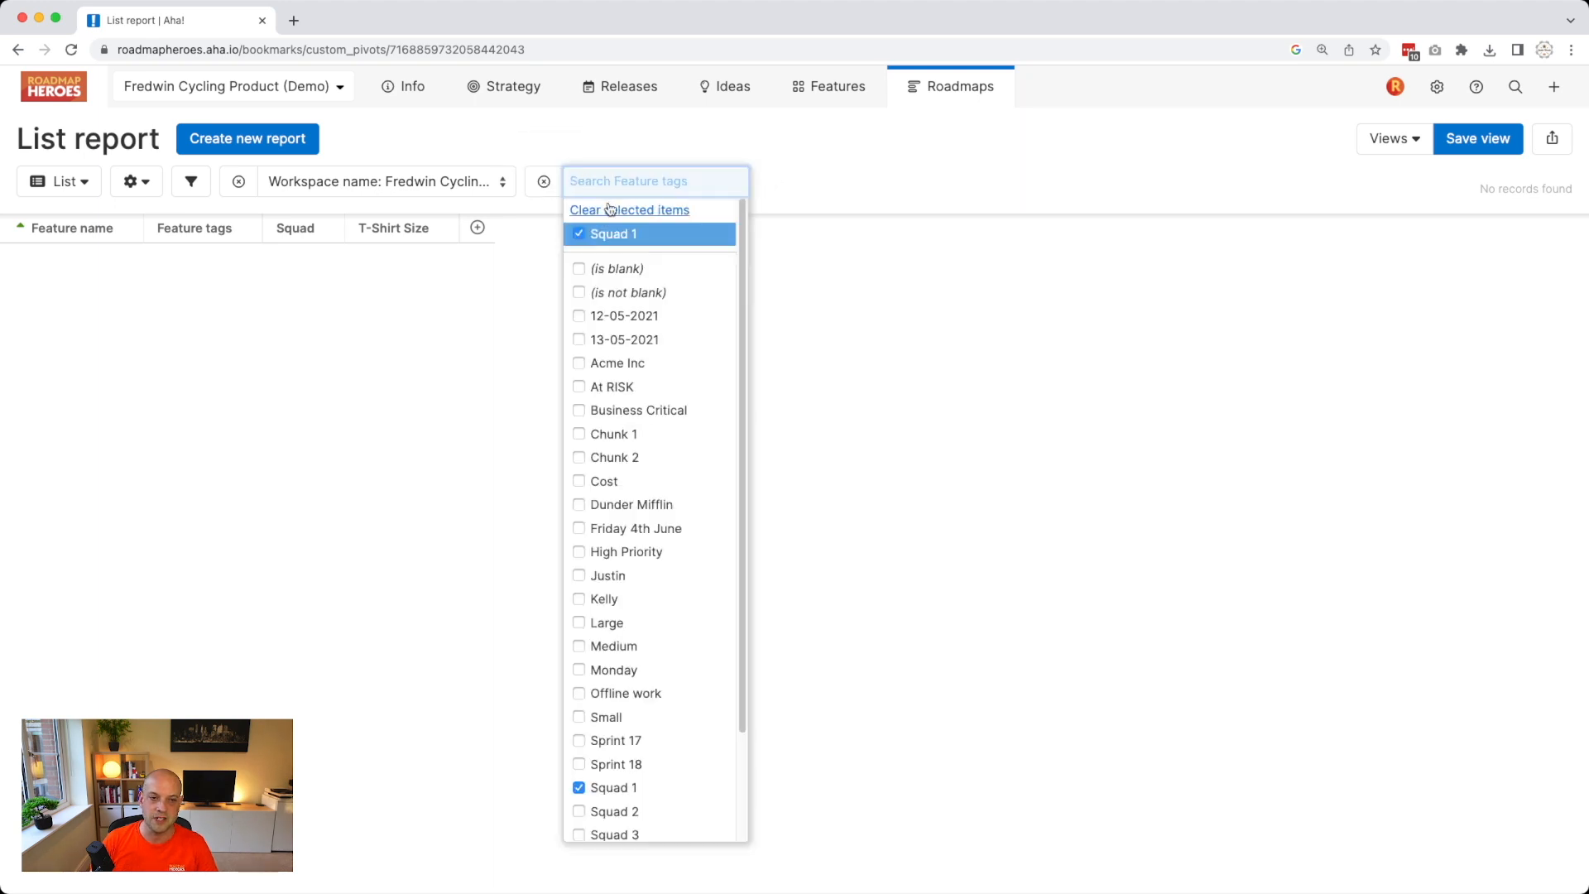
left_click(608, 208)
left_click(615, 149)
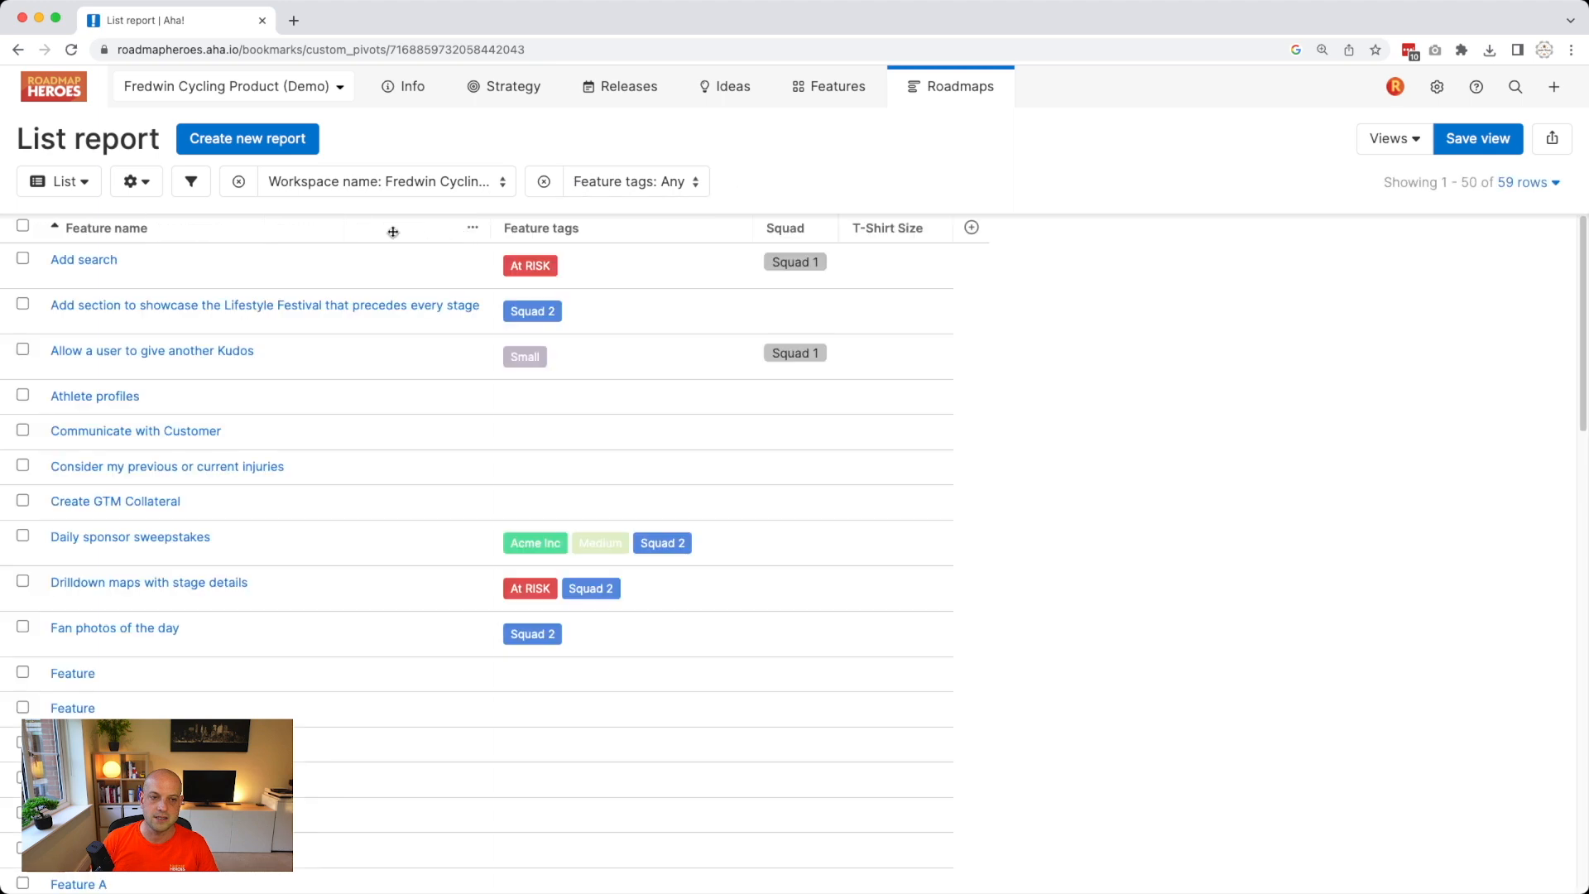
Filter the report on the Squad column to show only Squad 1 features.
left_click(823, 231)
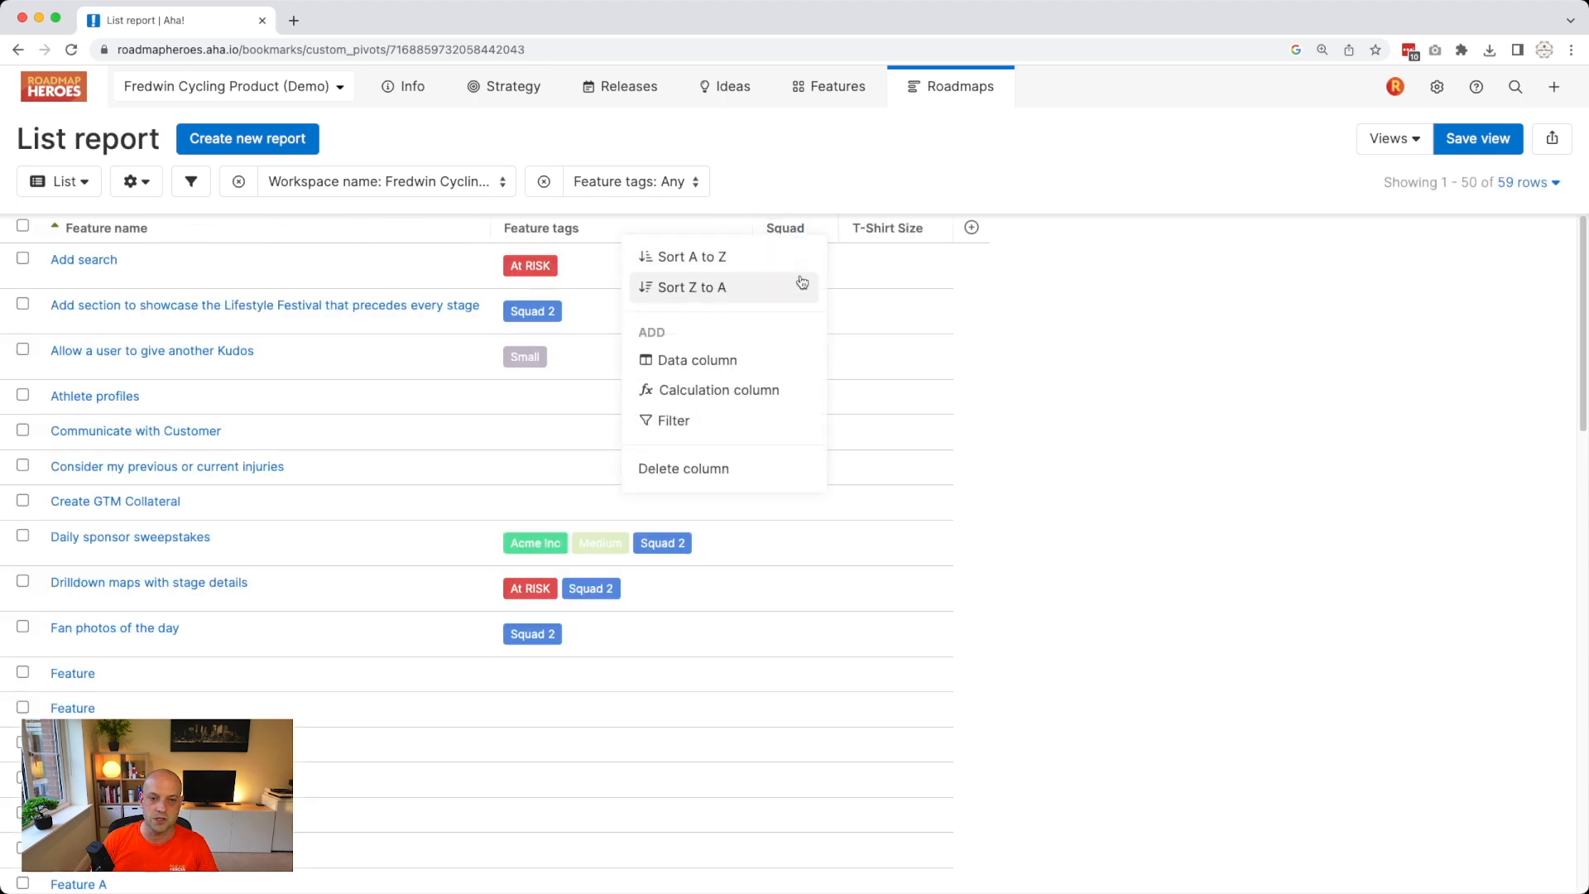
left_click(741, 418)
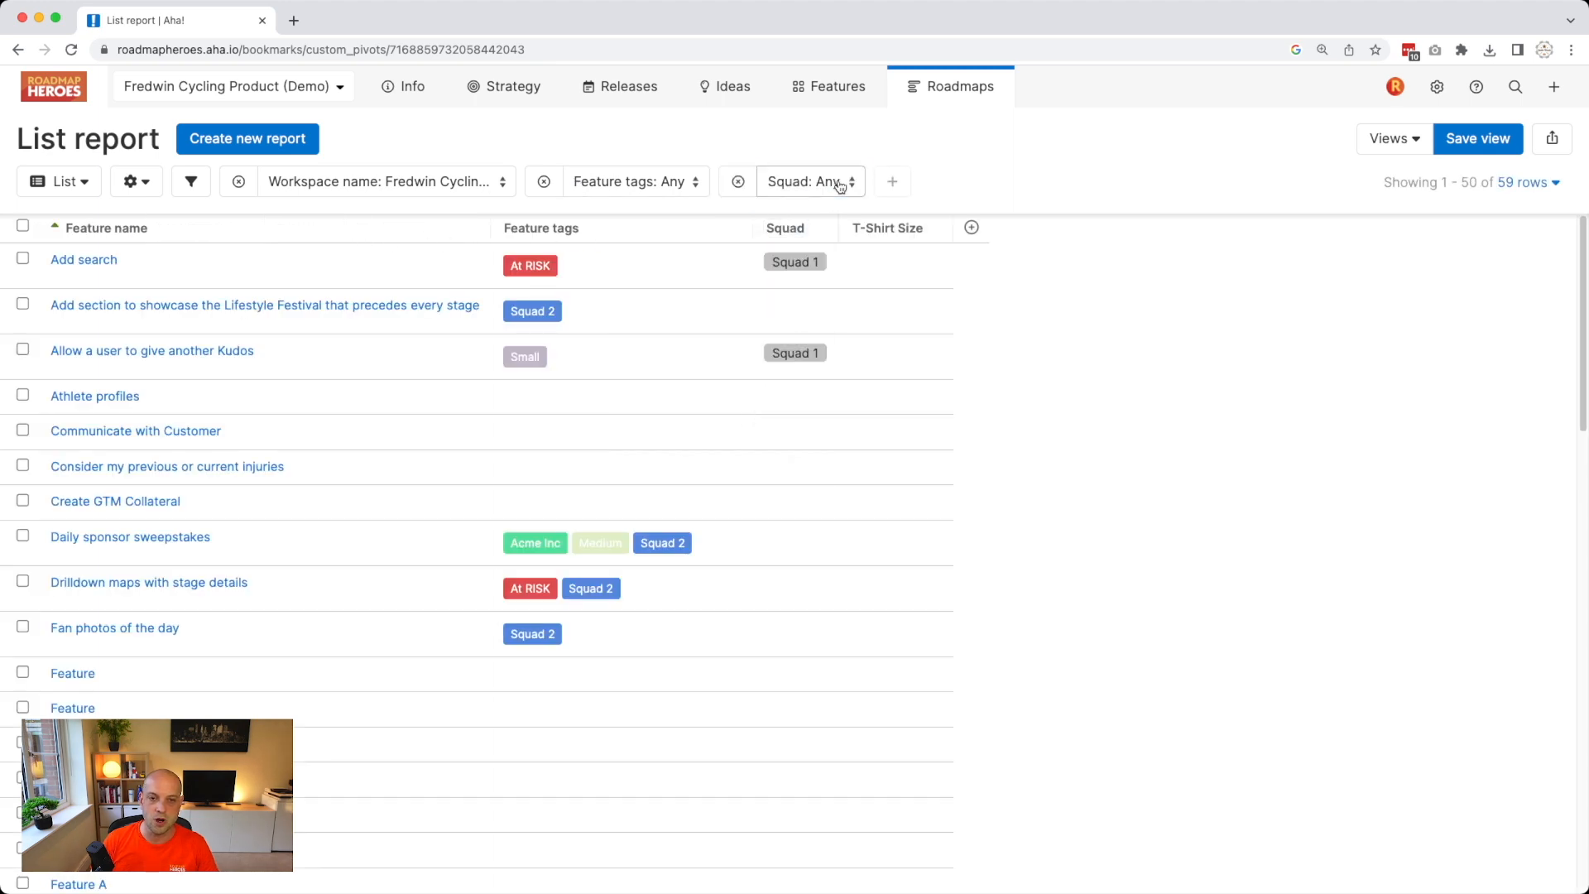
left_click(824, 183)
left_click(762, 257)
left_click(956, 157)
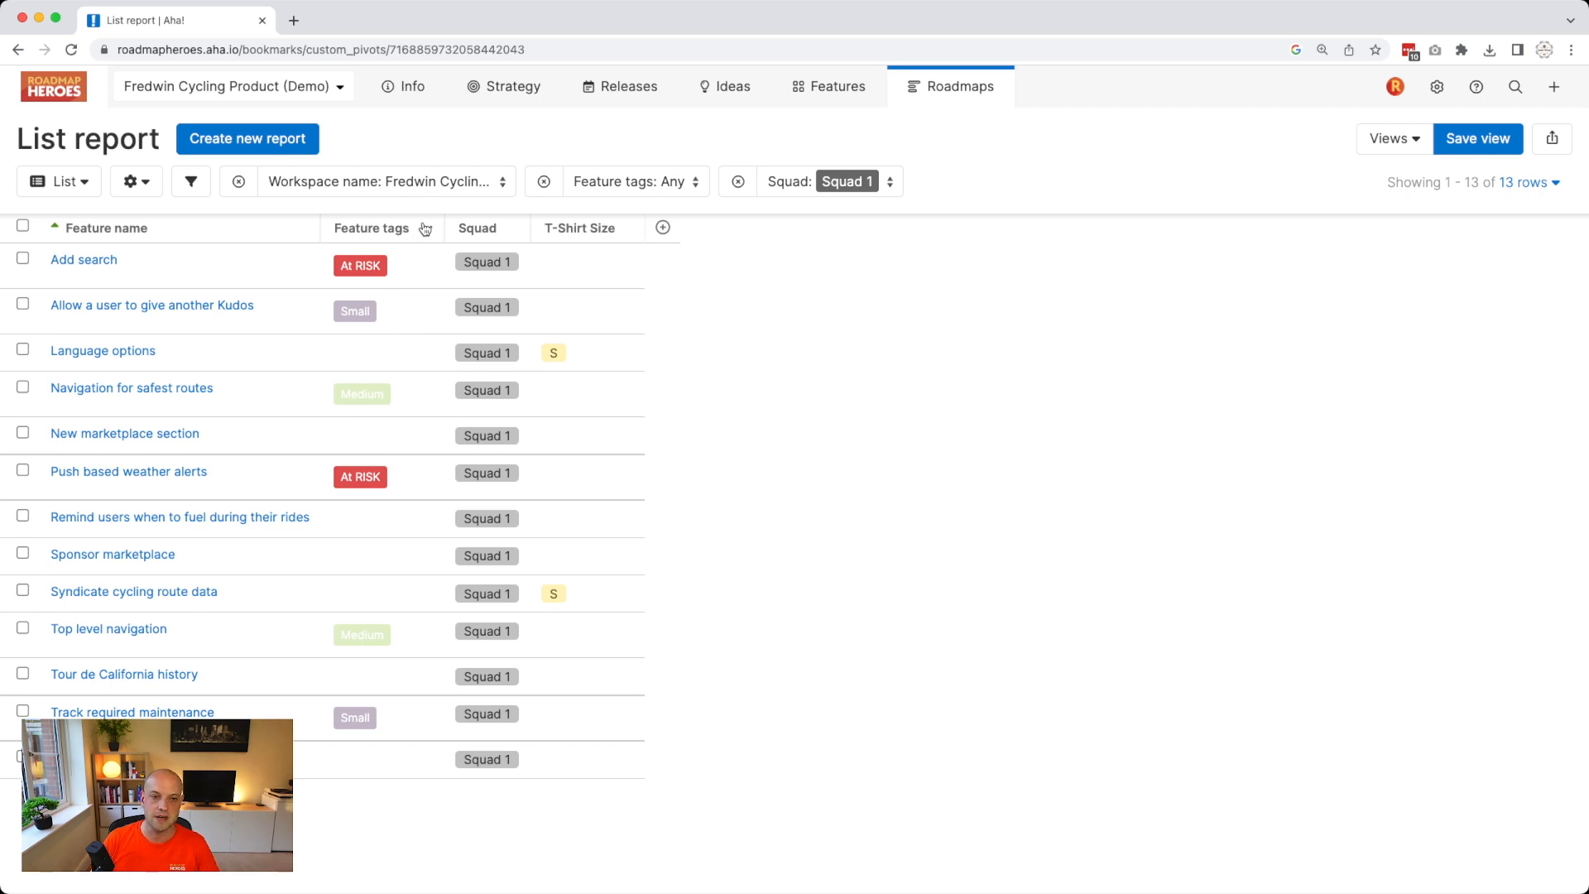
left_click(659, 183)
Filter the report's Feature tags to Small.
scroll(656, 699, "down", 1)
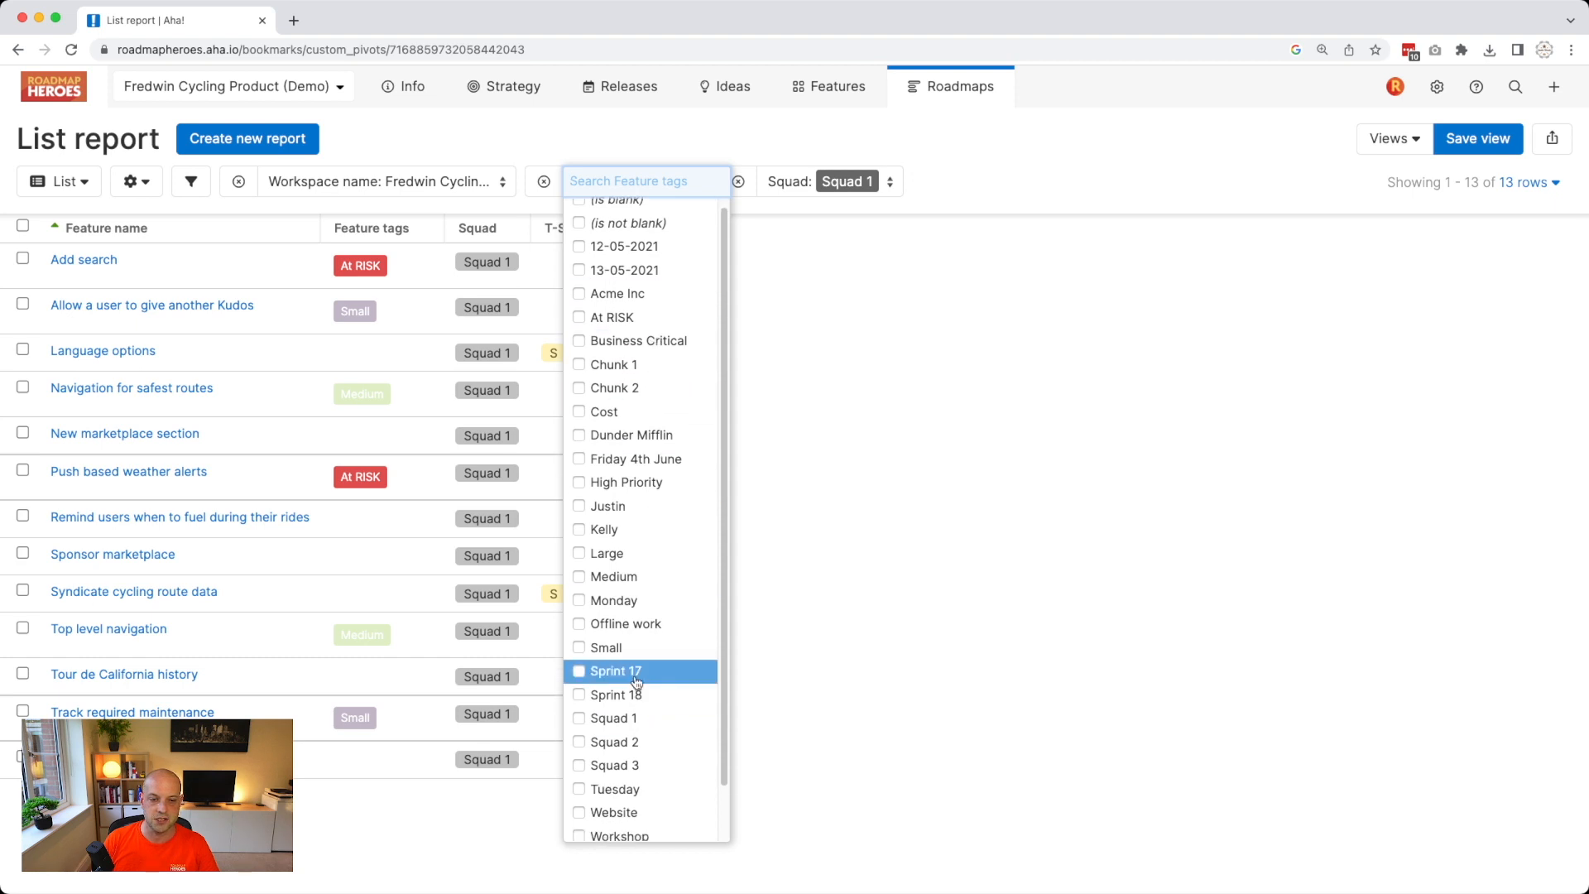
left_click(629, 648)
left_click(900, 593)
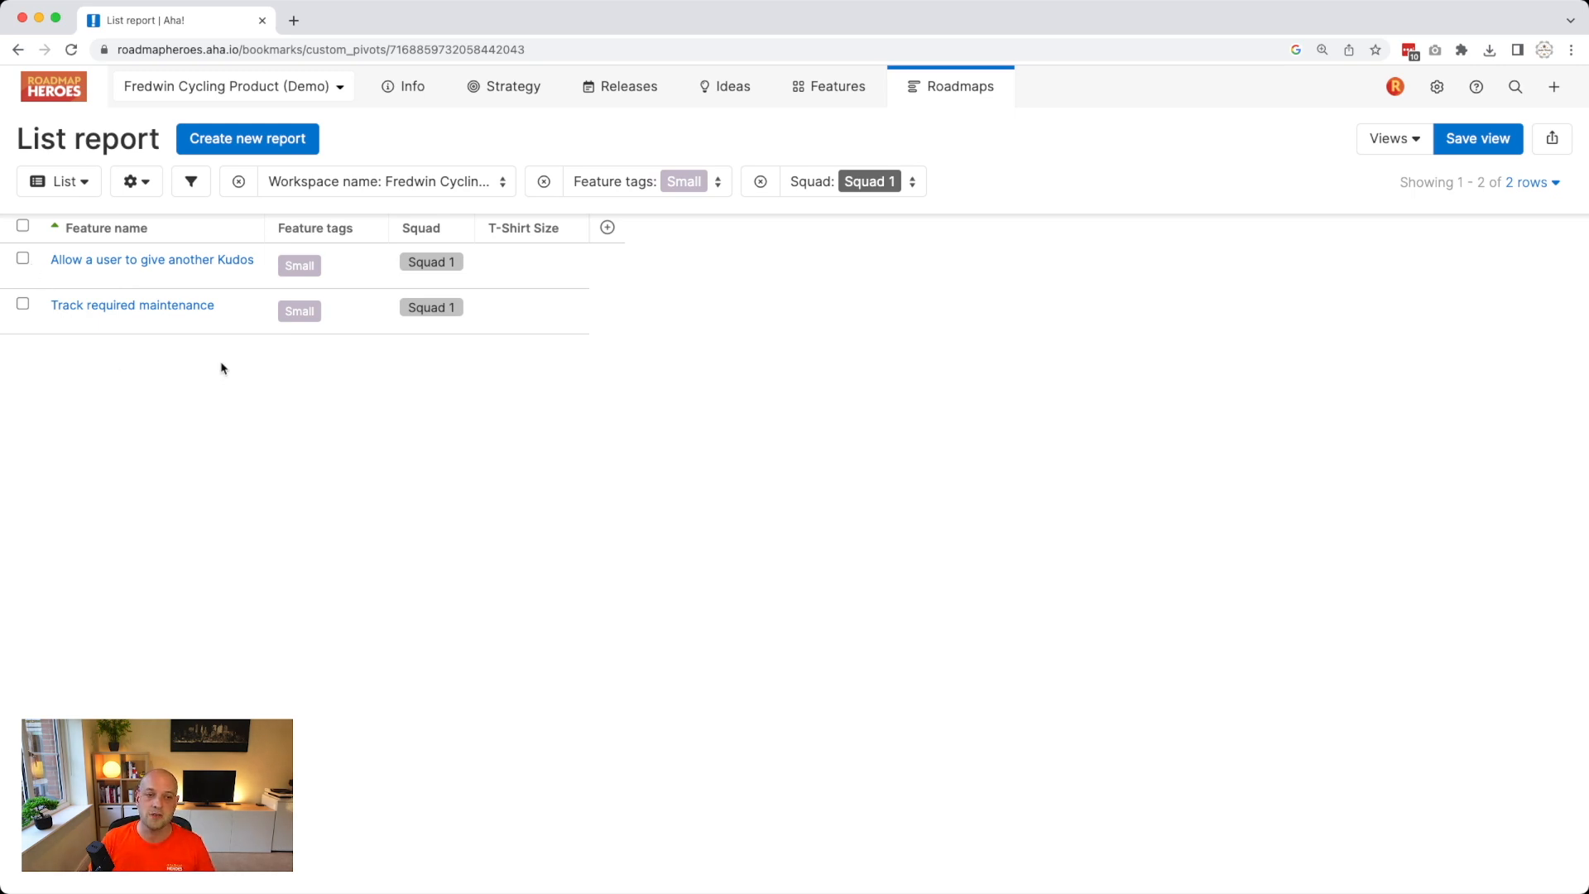
Set 'Allow a user to give another Kudos' to T-Shirt Size S and remove its Small tag.
left_click(146, 261)
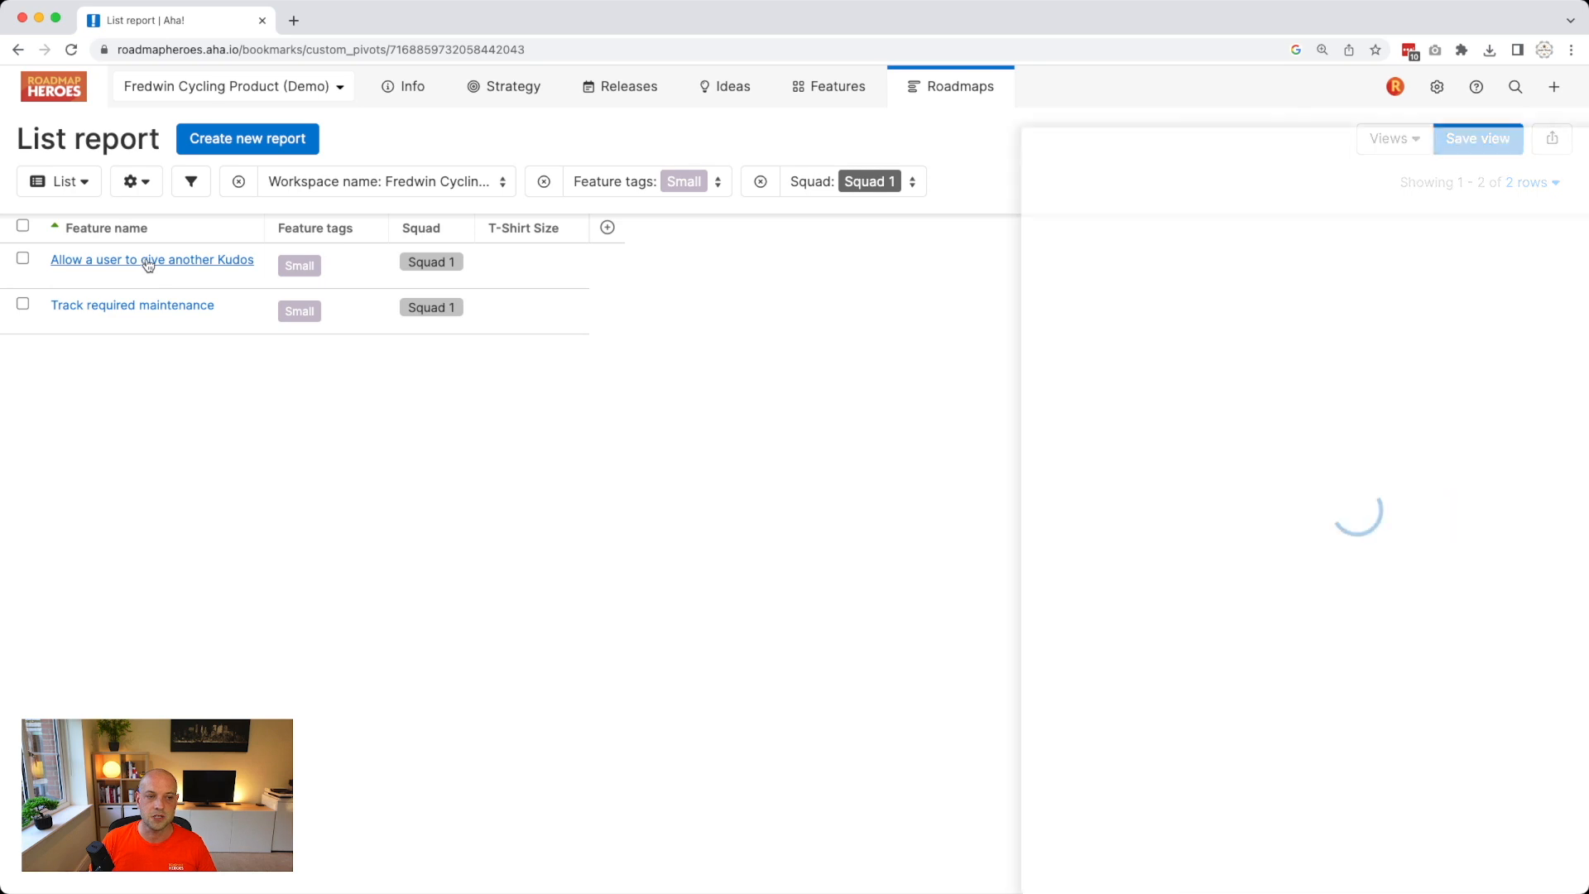
scroll(1209, 735, "down", 5)
scroll(1209, 735, "down", 5)
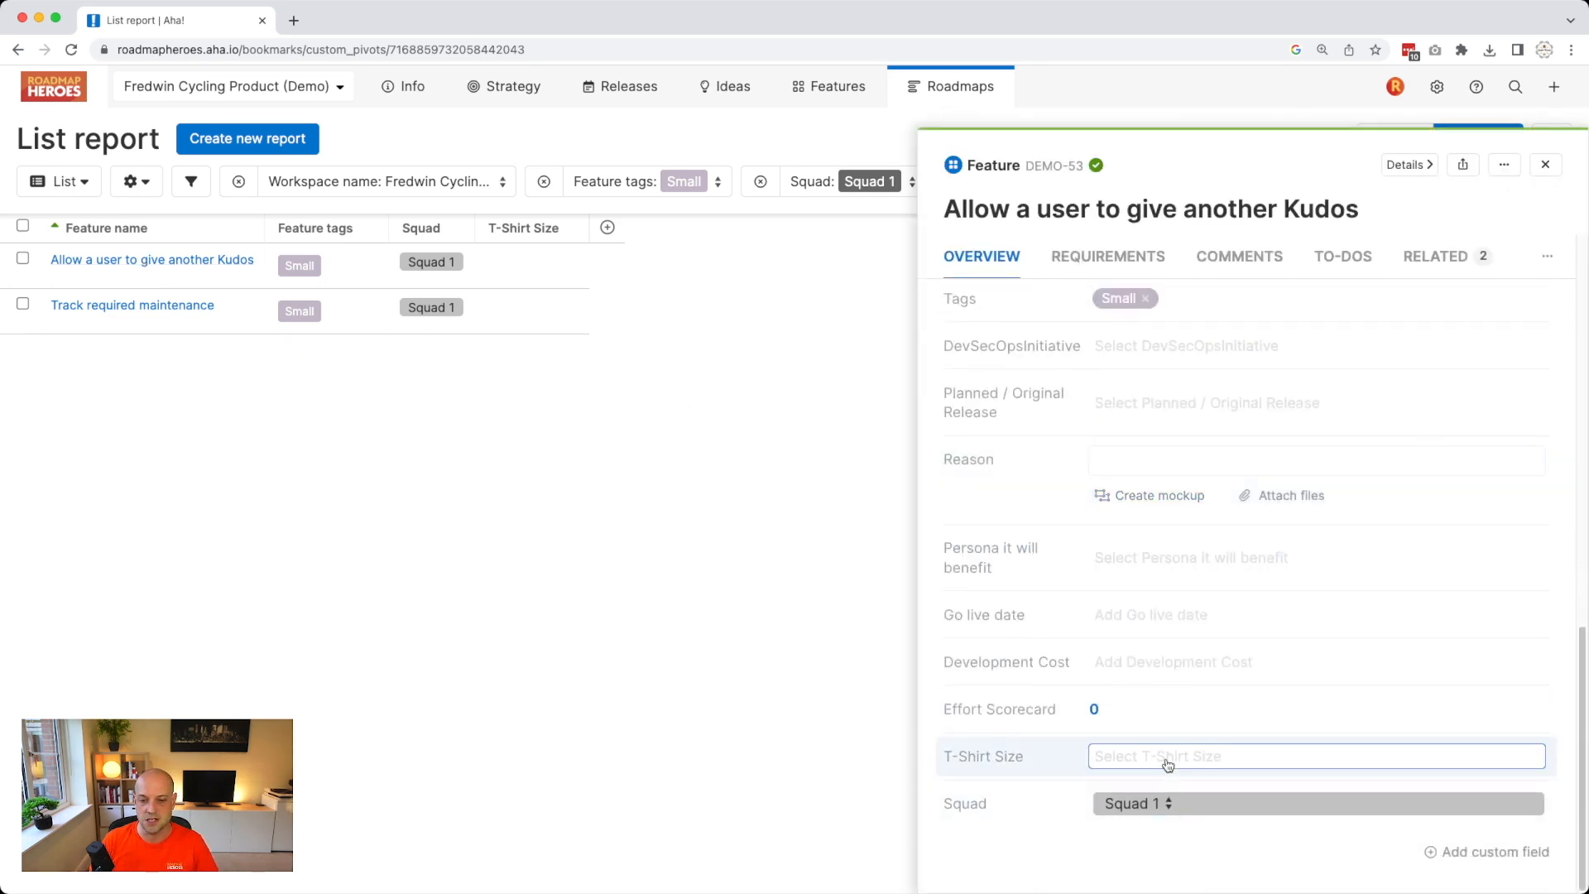
scroll(1168, 764, "up", 1)
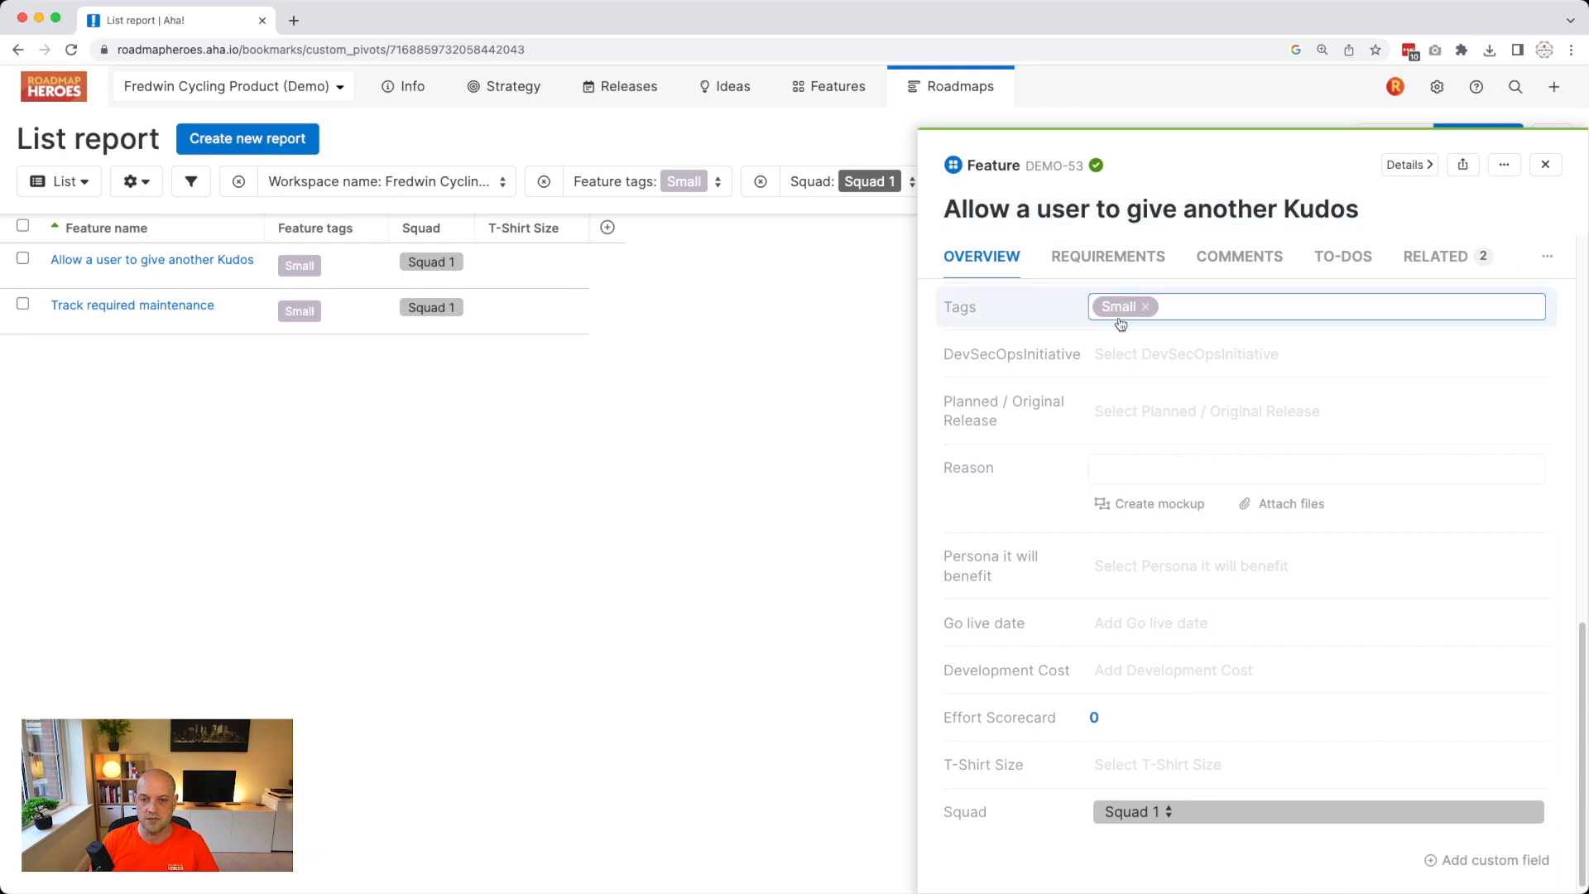
left_click(1127, 774)
left_click(1141, 663)
left_click(1145, 307)
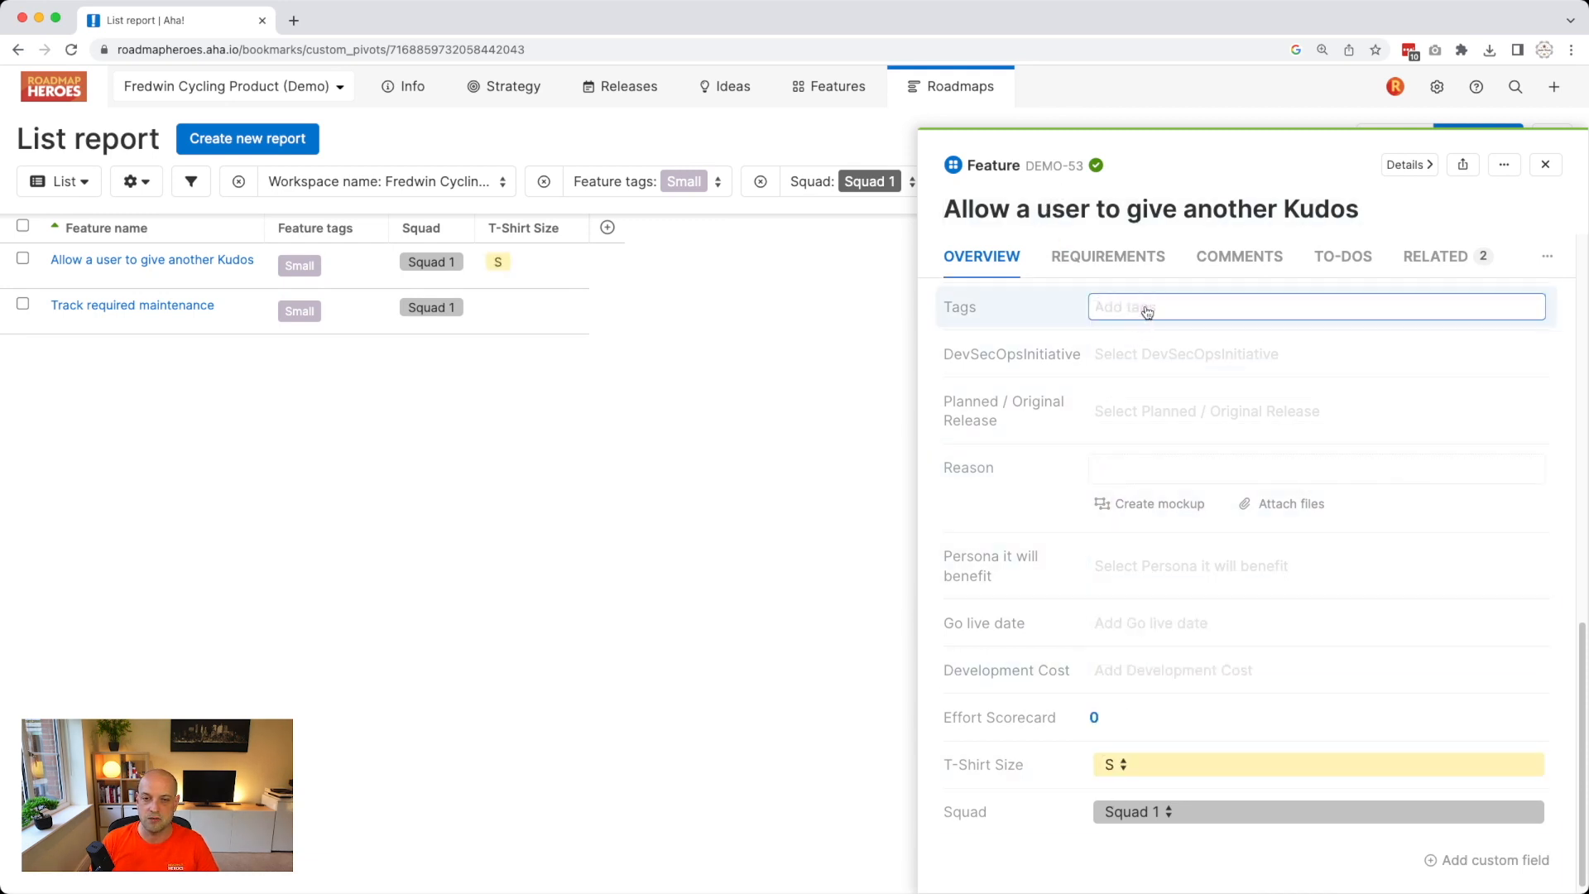
left_click(810, 414)
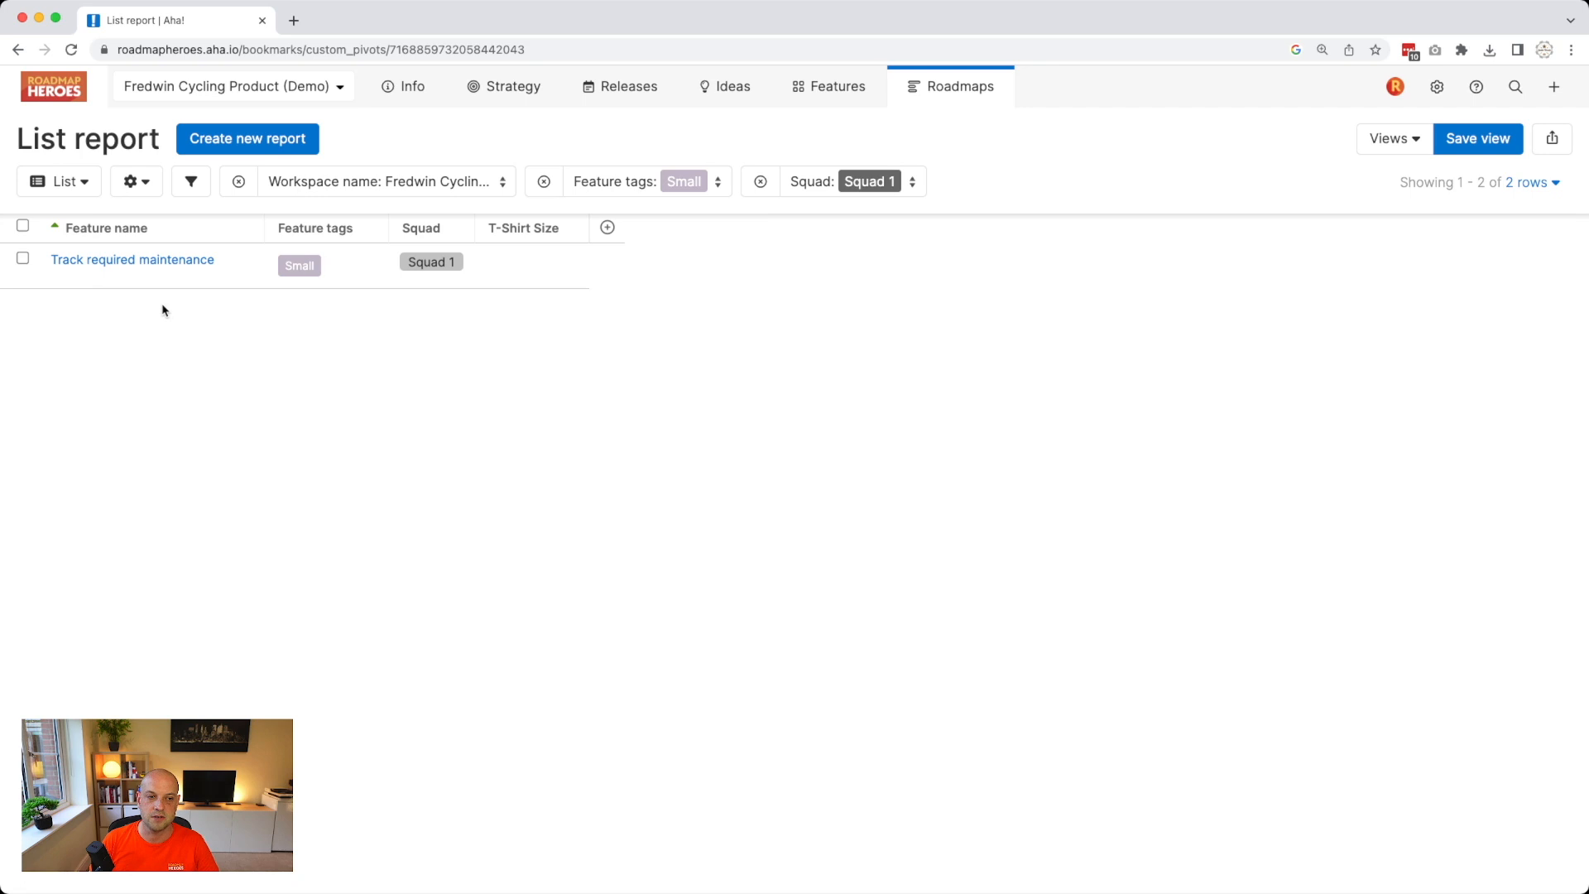
Set 'Track required maintenance' to T-Shirt Size S, drop its Small tag, and clear the tag filter.
left_click(106, 262)
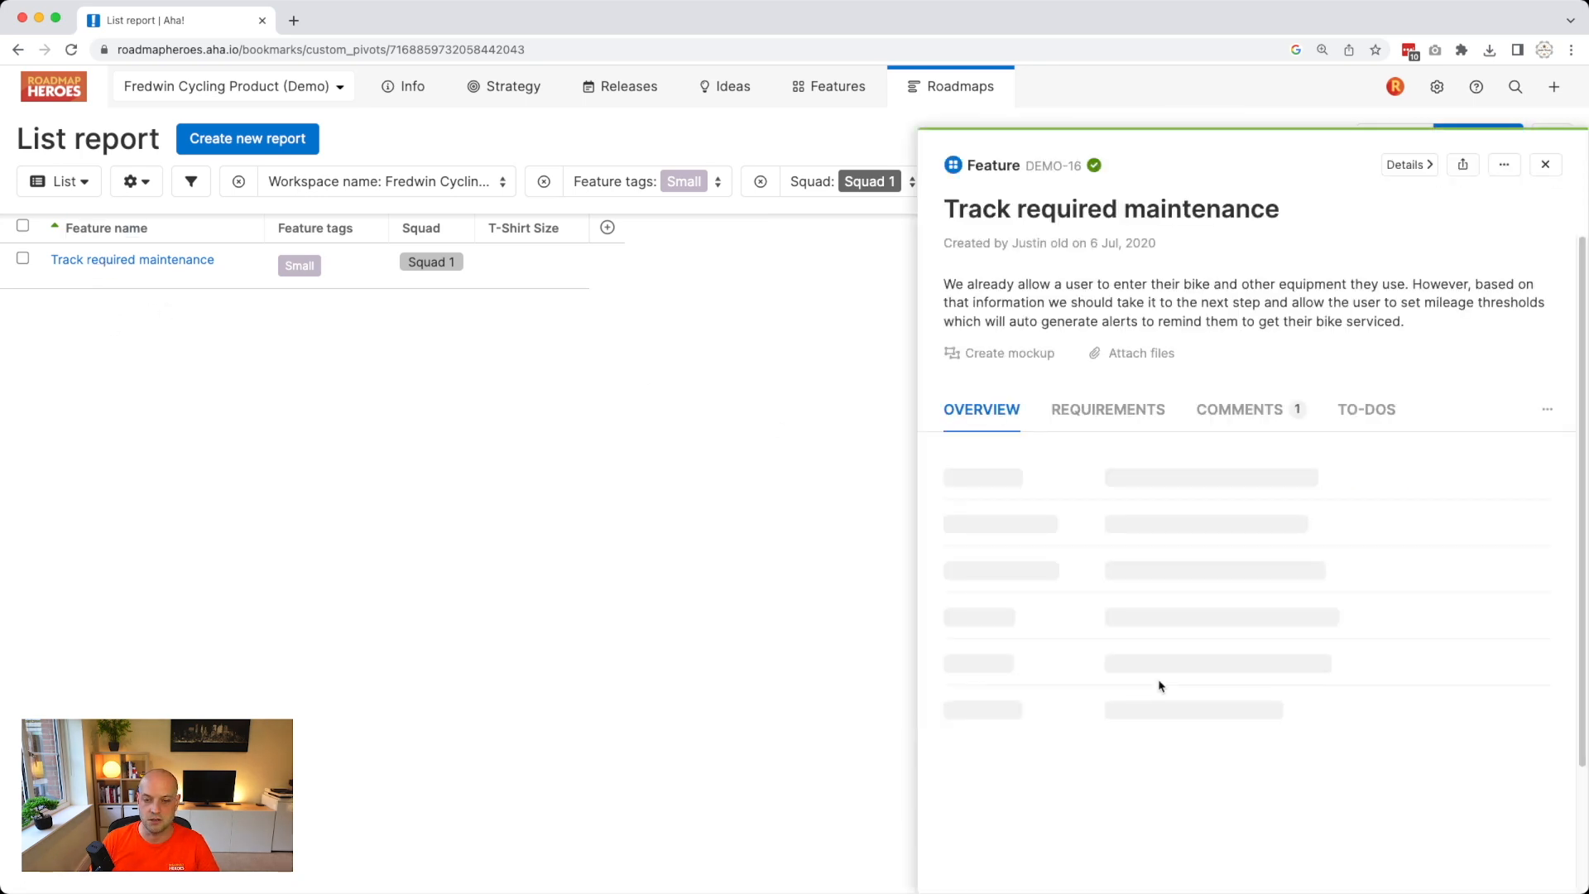
scroll(1159, 679, "down", 5)
scroll(1161, 689, "down", 7)
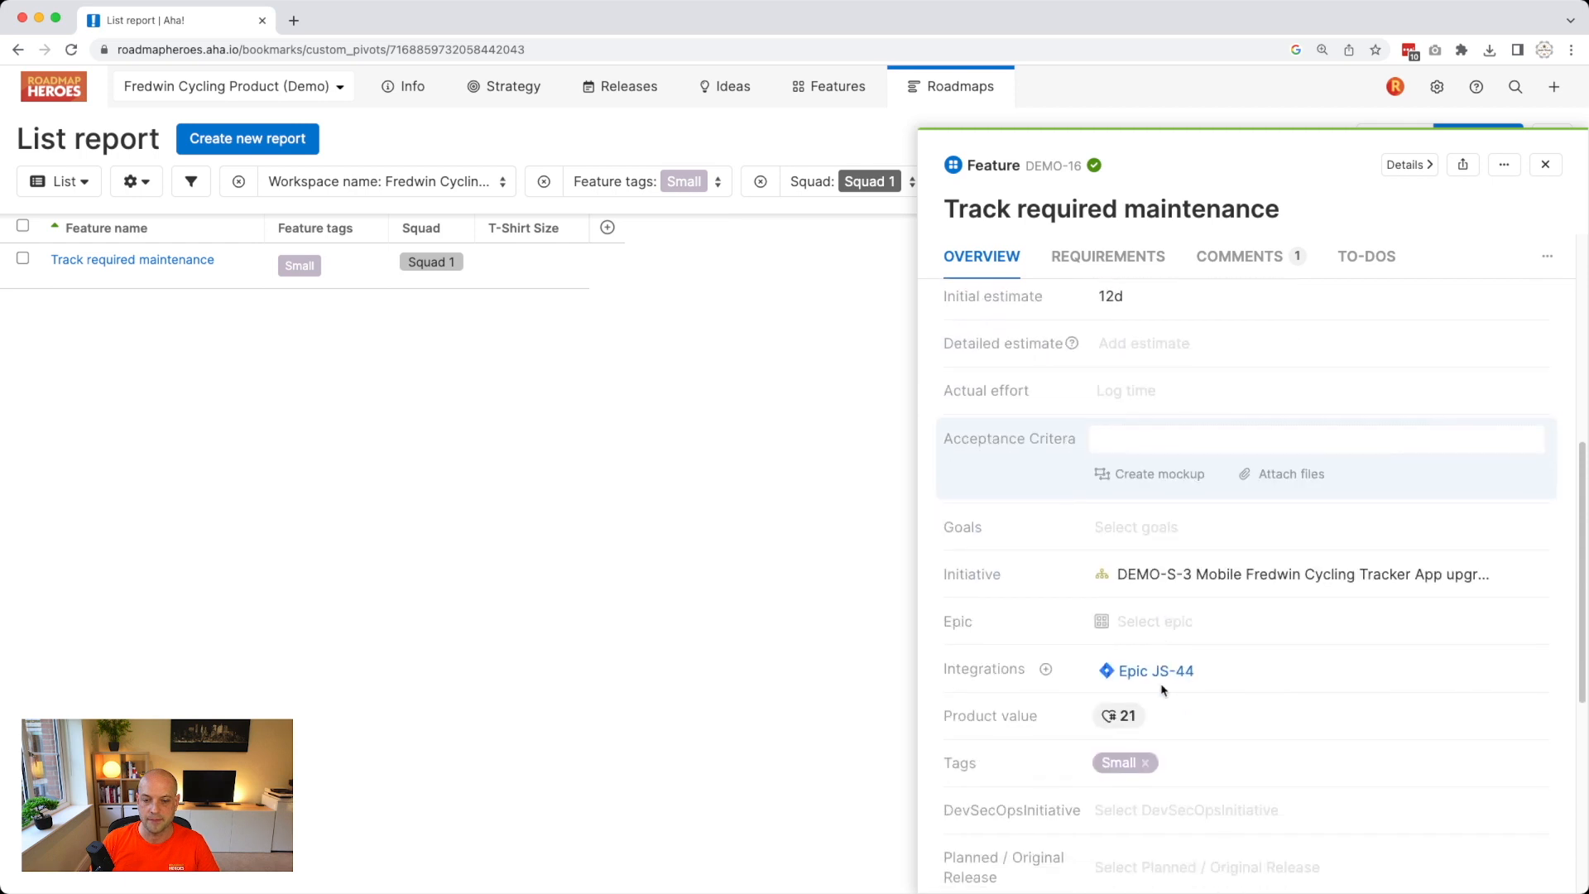
left_click(1155, 768)
left_click(1129, 660)
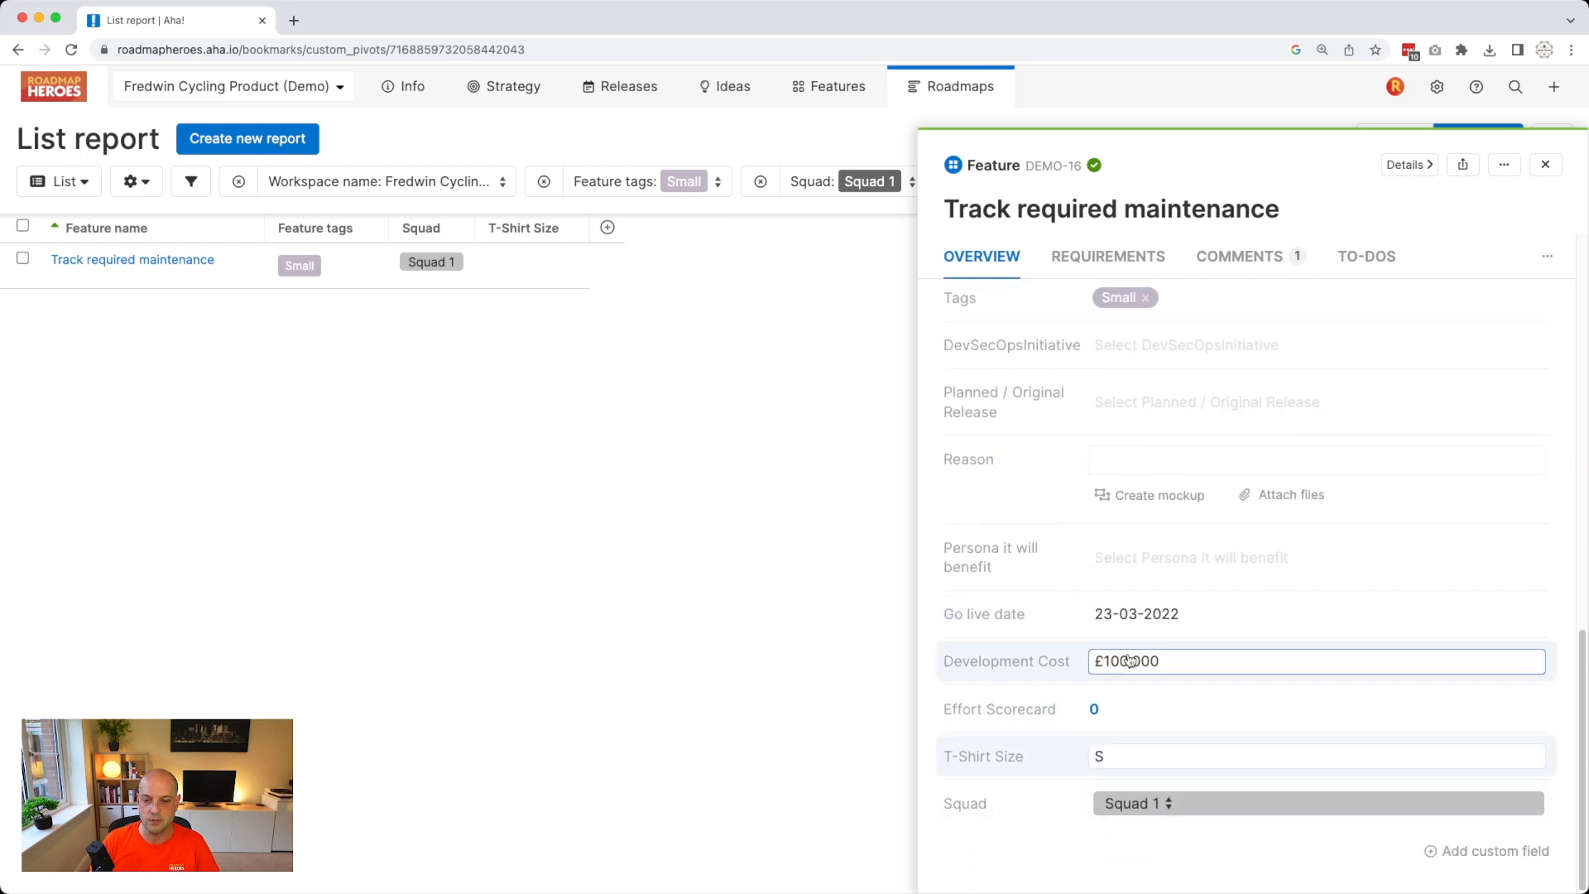
scroll(1097, 530, "up", 3)
left_click(1145, 437)
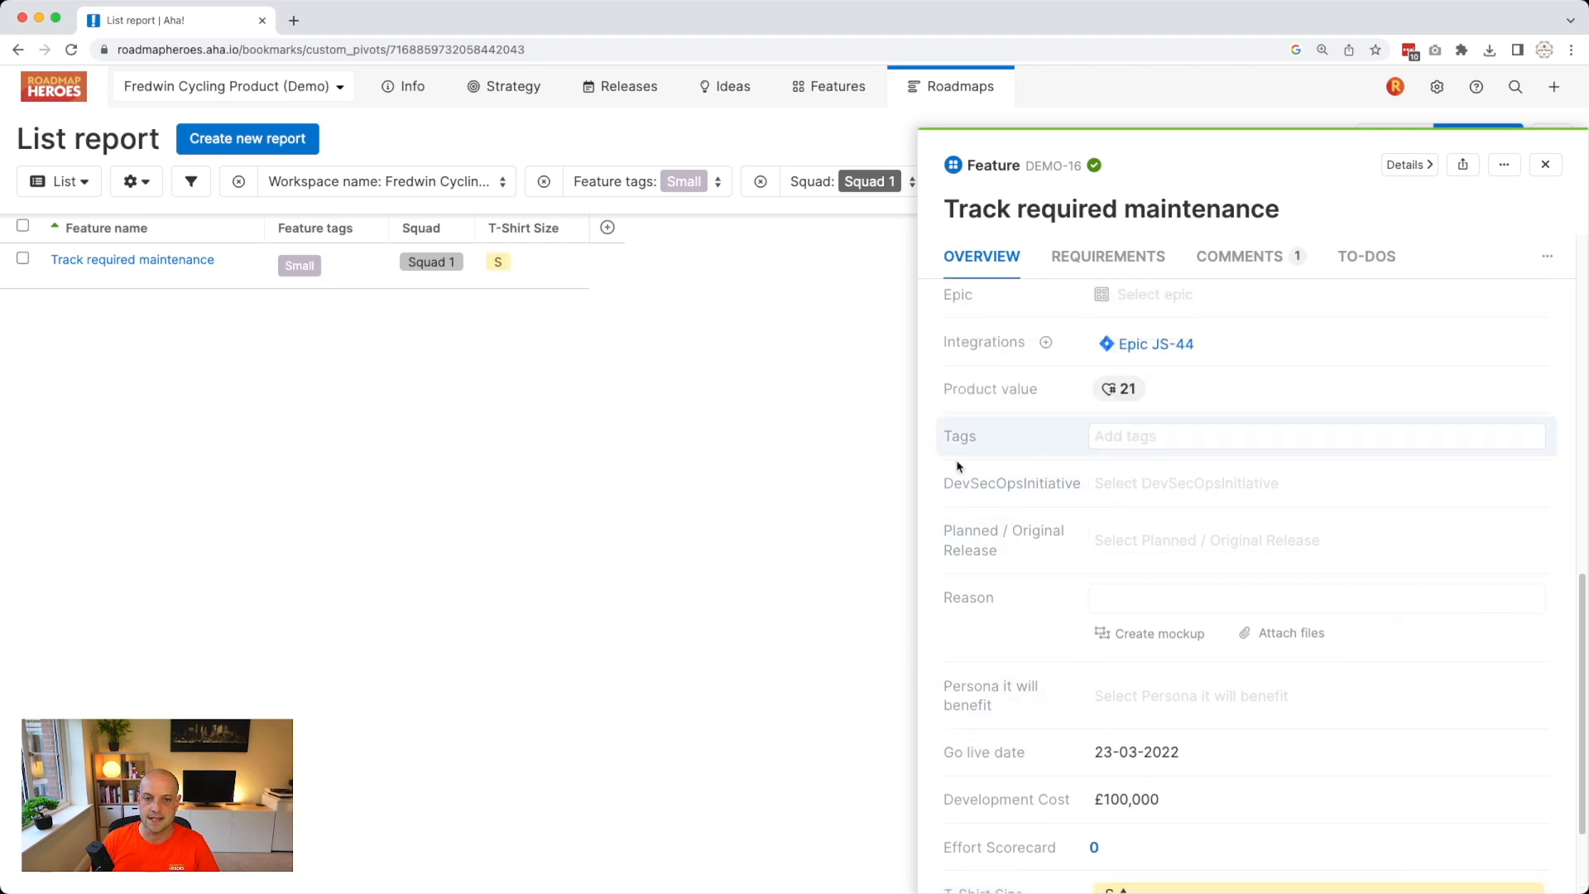
left_click(778, 461)
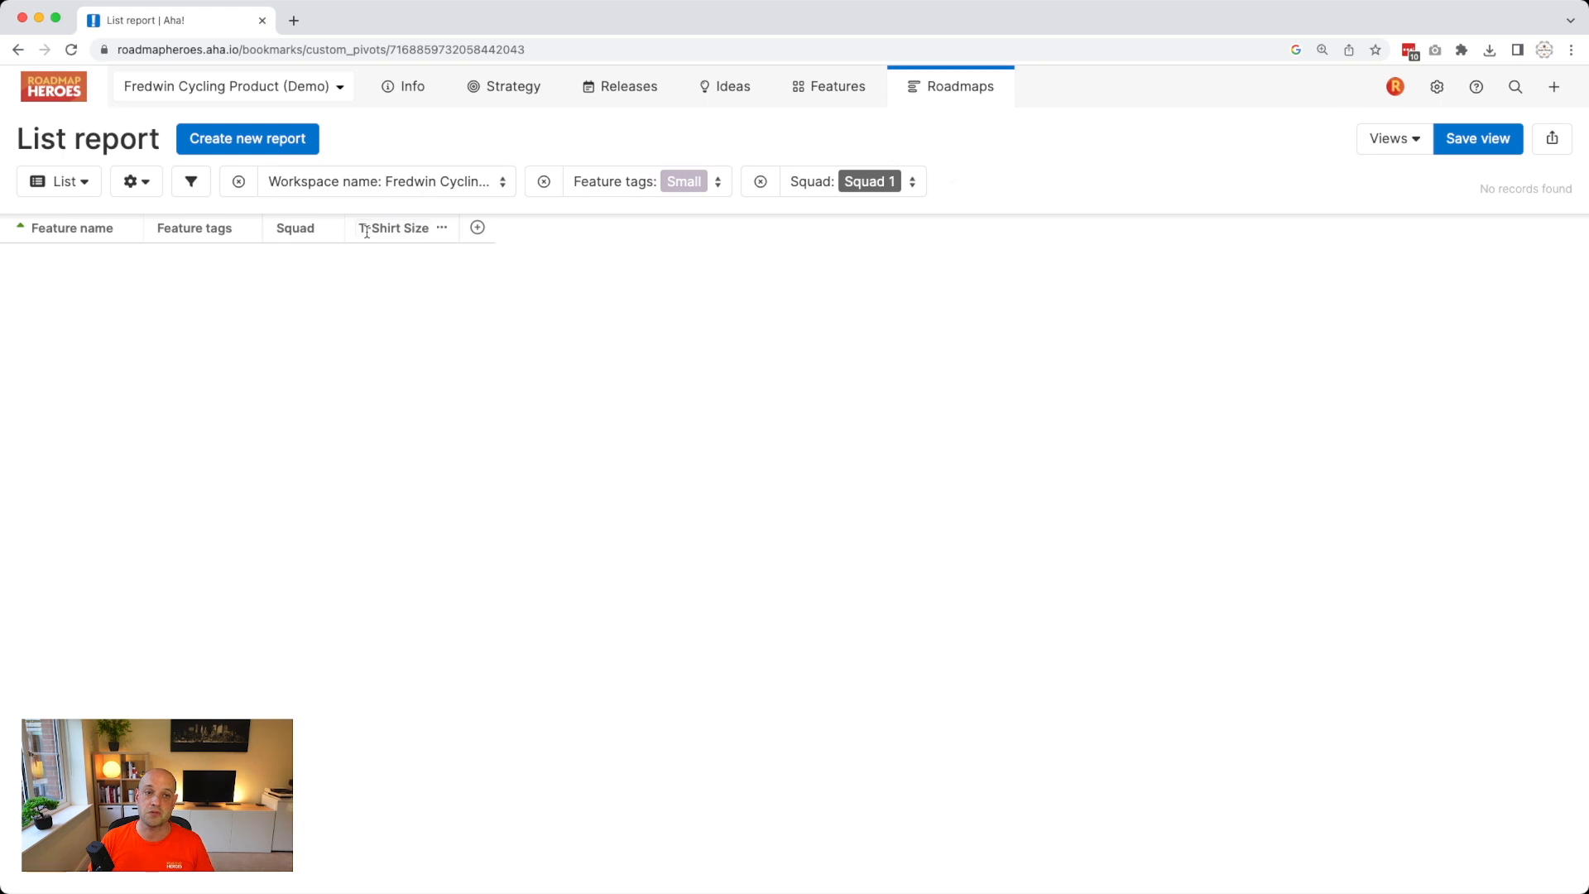
left_click(545, 183)
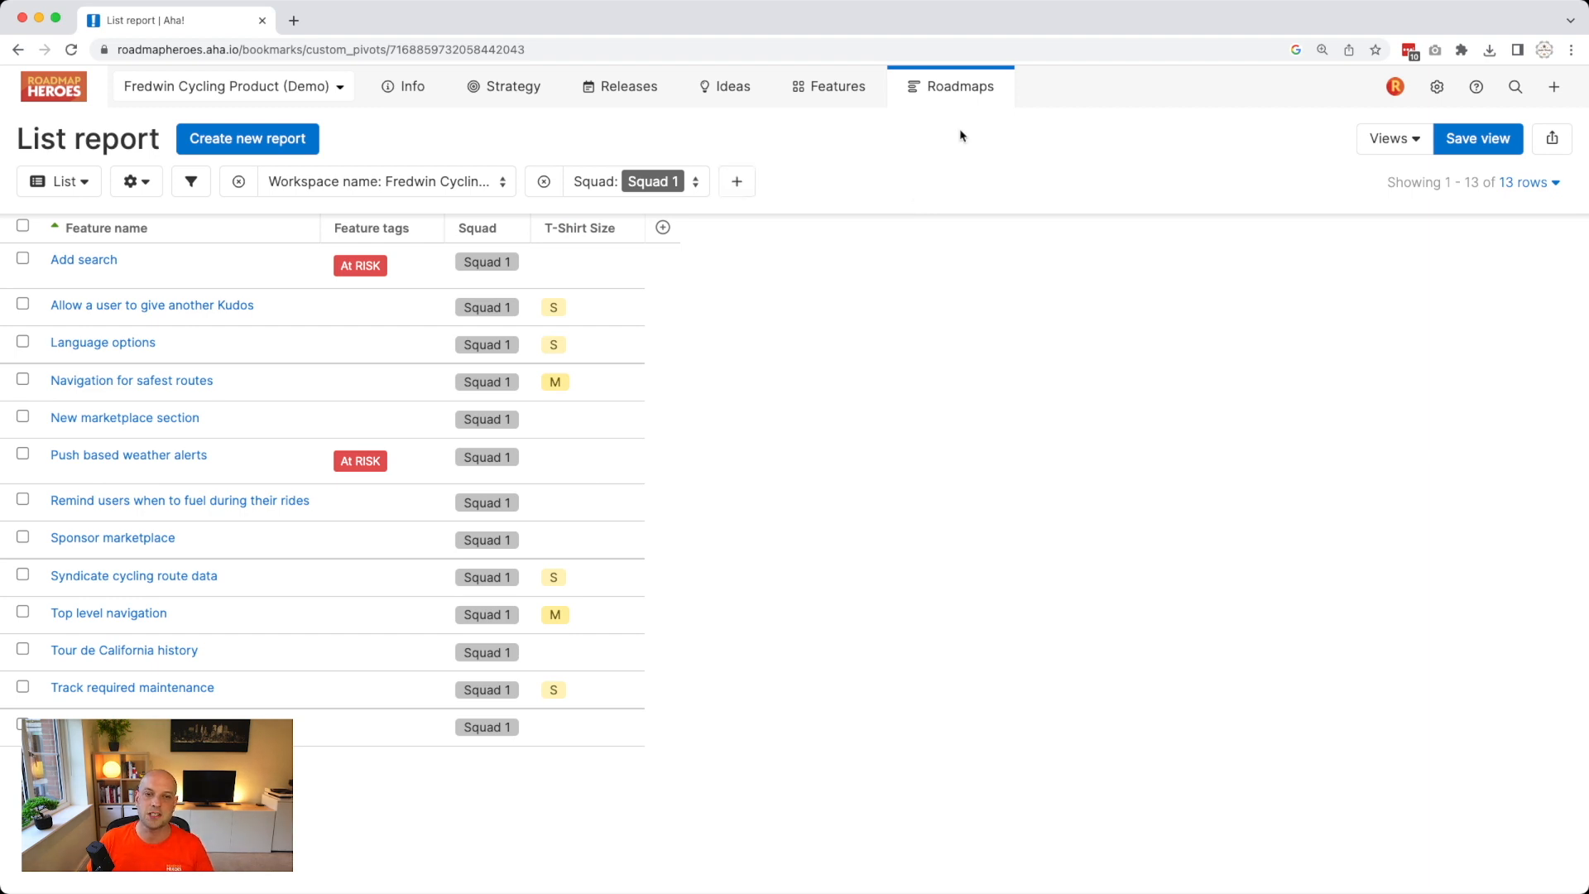
Bring up the Roadmaps menu from the top navigation.
mouse_move(963, 97)
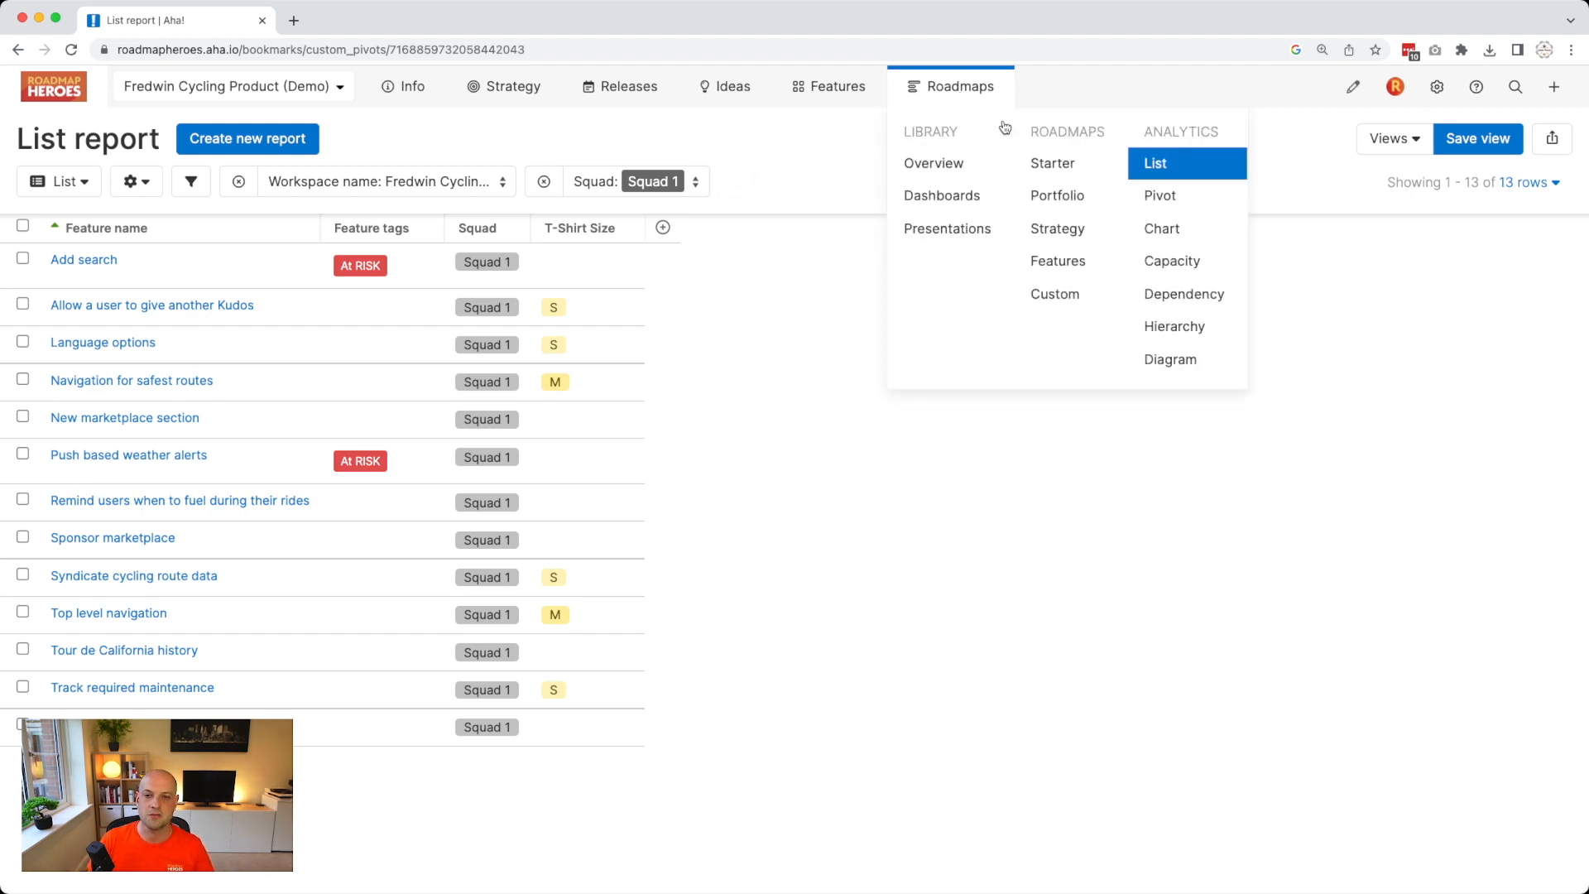
Switch the report to a pivot and set its rows to group by Squad.
left_click(1203, 204)
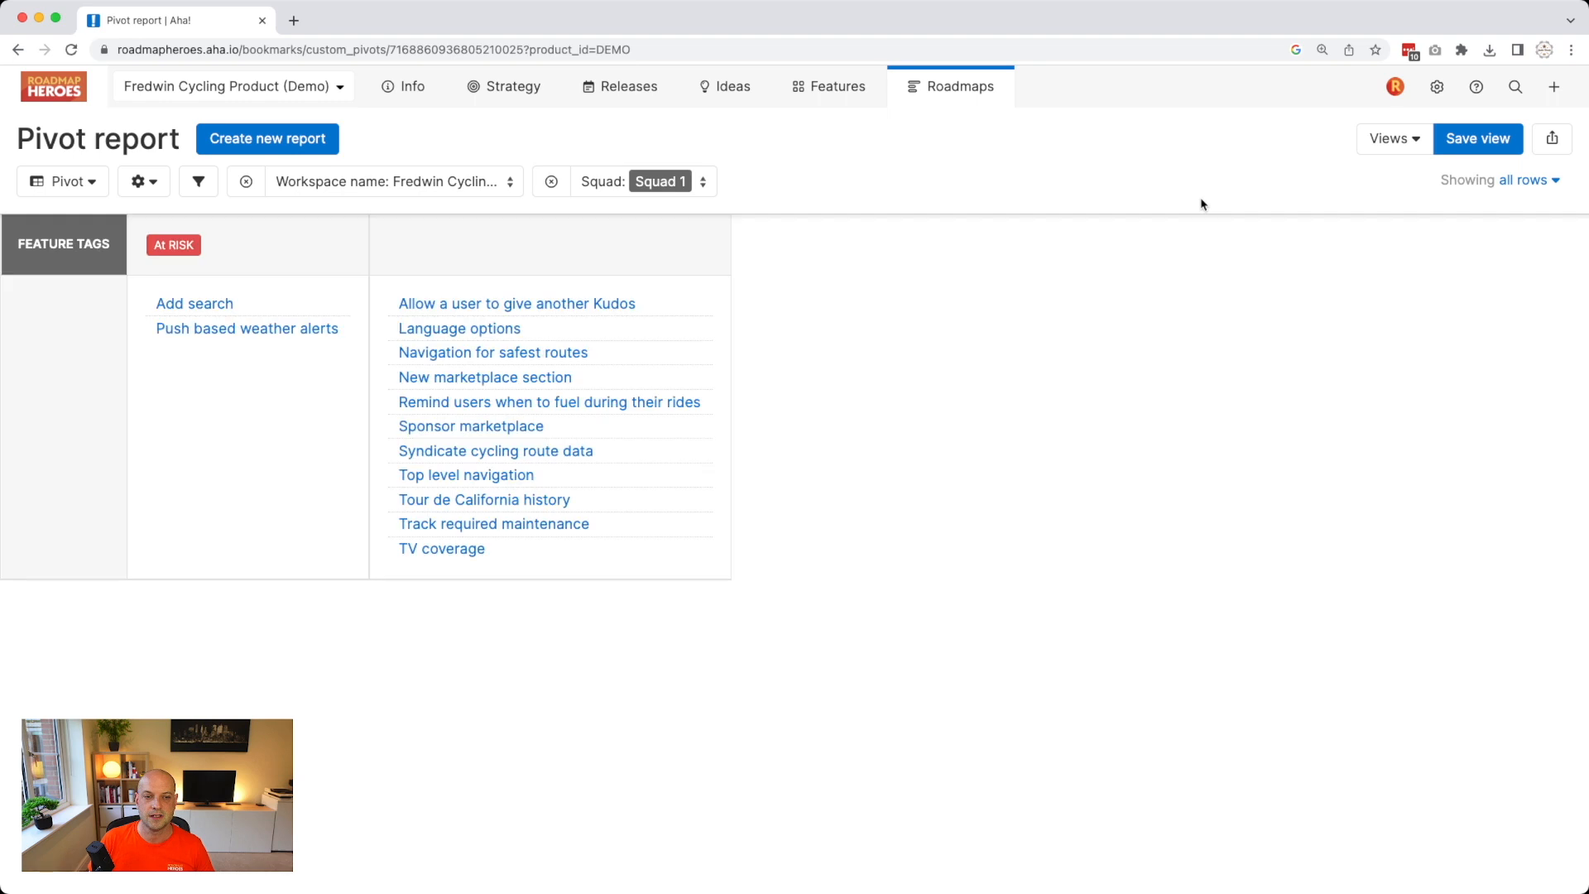
left_click(142, 181)
left_click(155, 217)
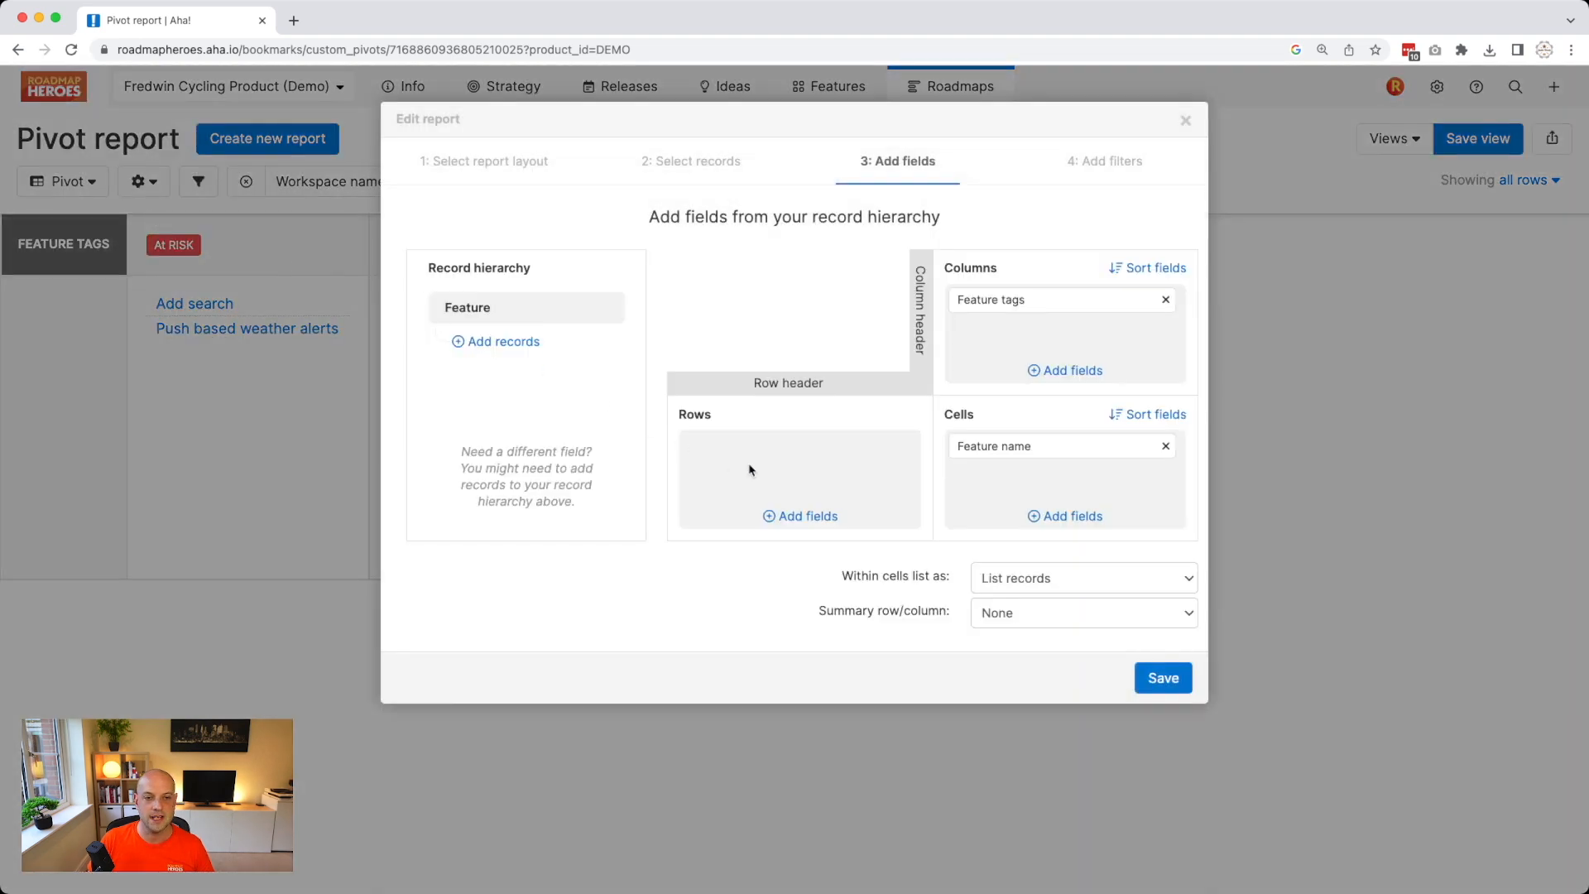
left_click(797, 516)
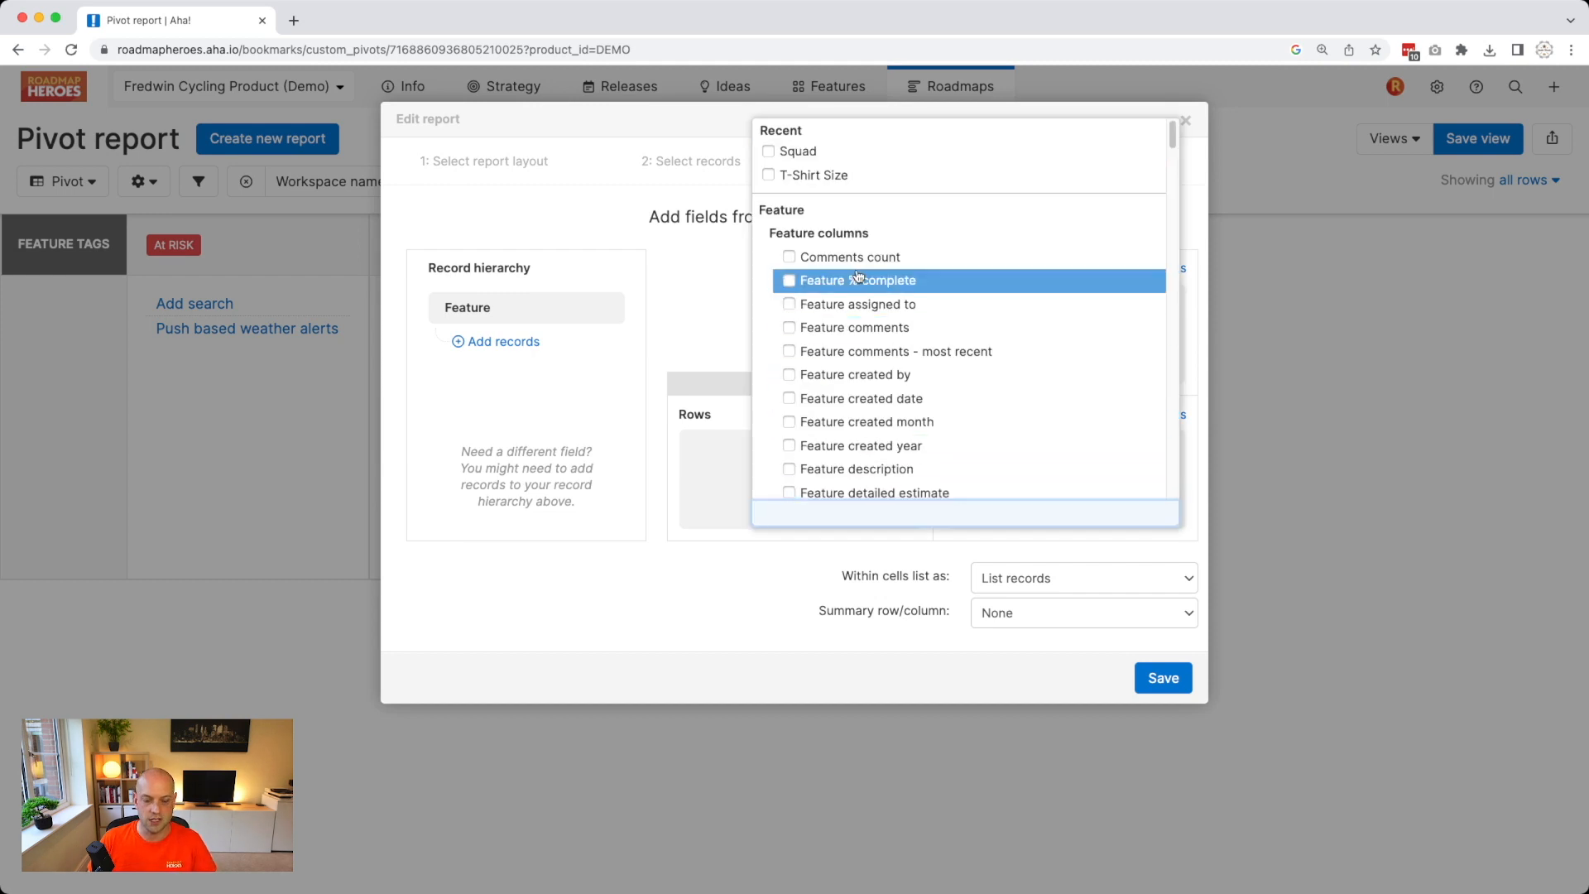
left_click(796, 151)
left_click(716, 193)
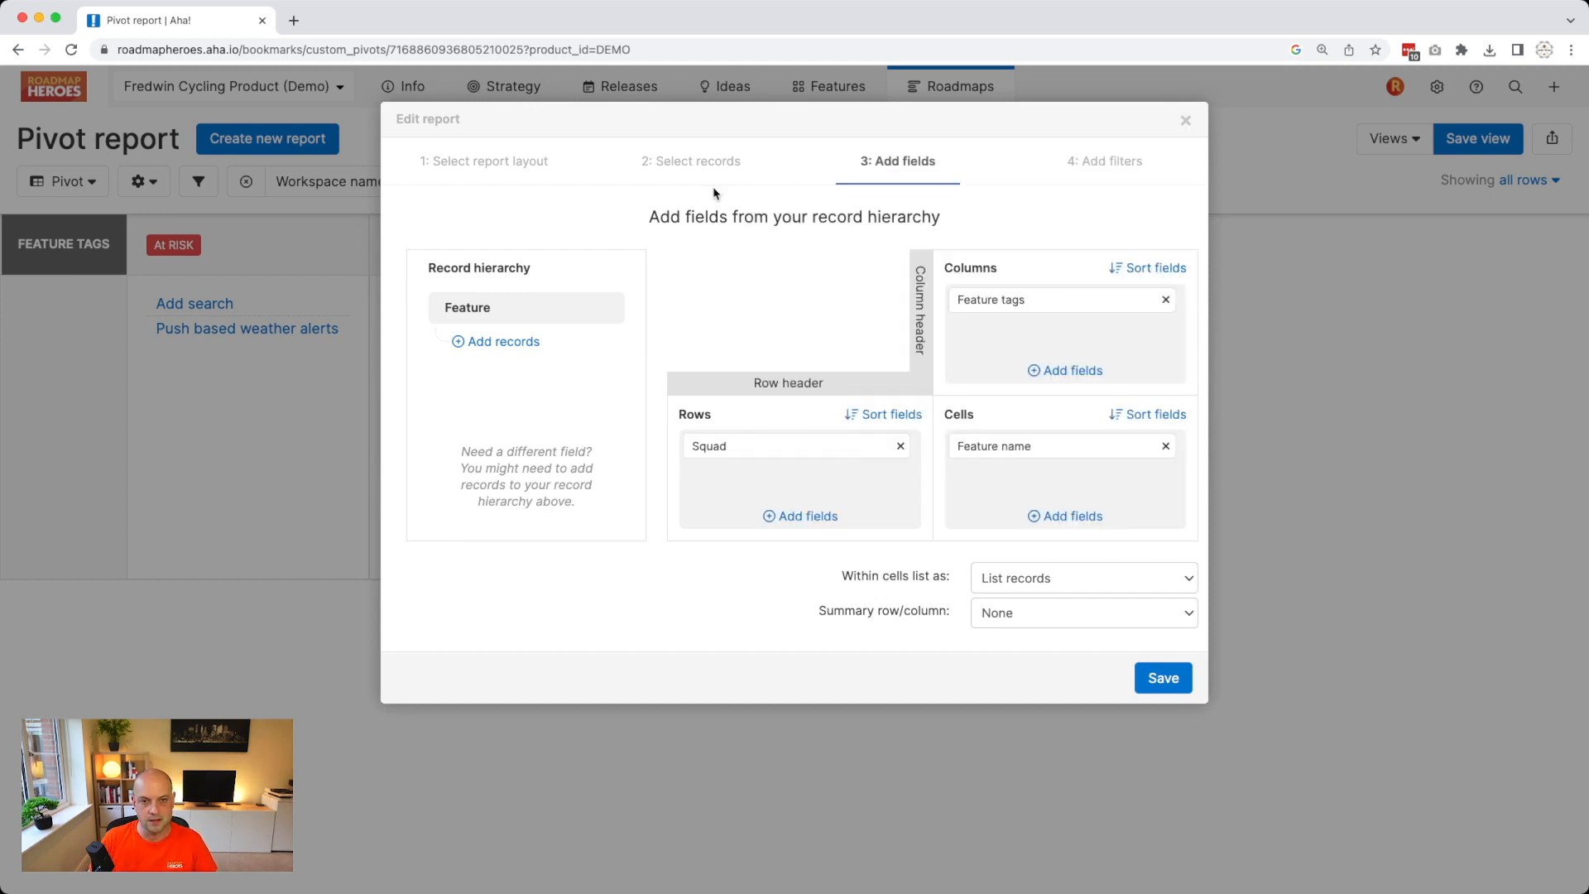
Replace the Feature tags columns with T-Shirt Size, save, and drop the Squad 1 filter.
left_click(1165, 300)
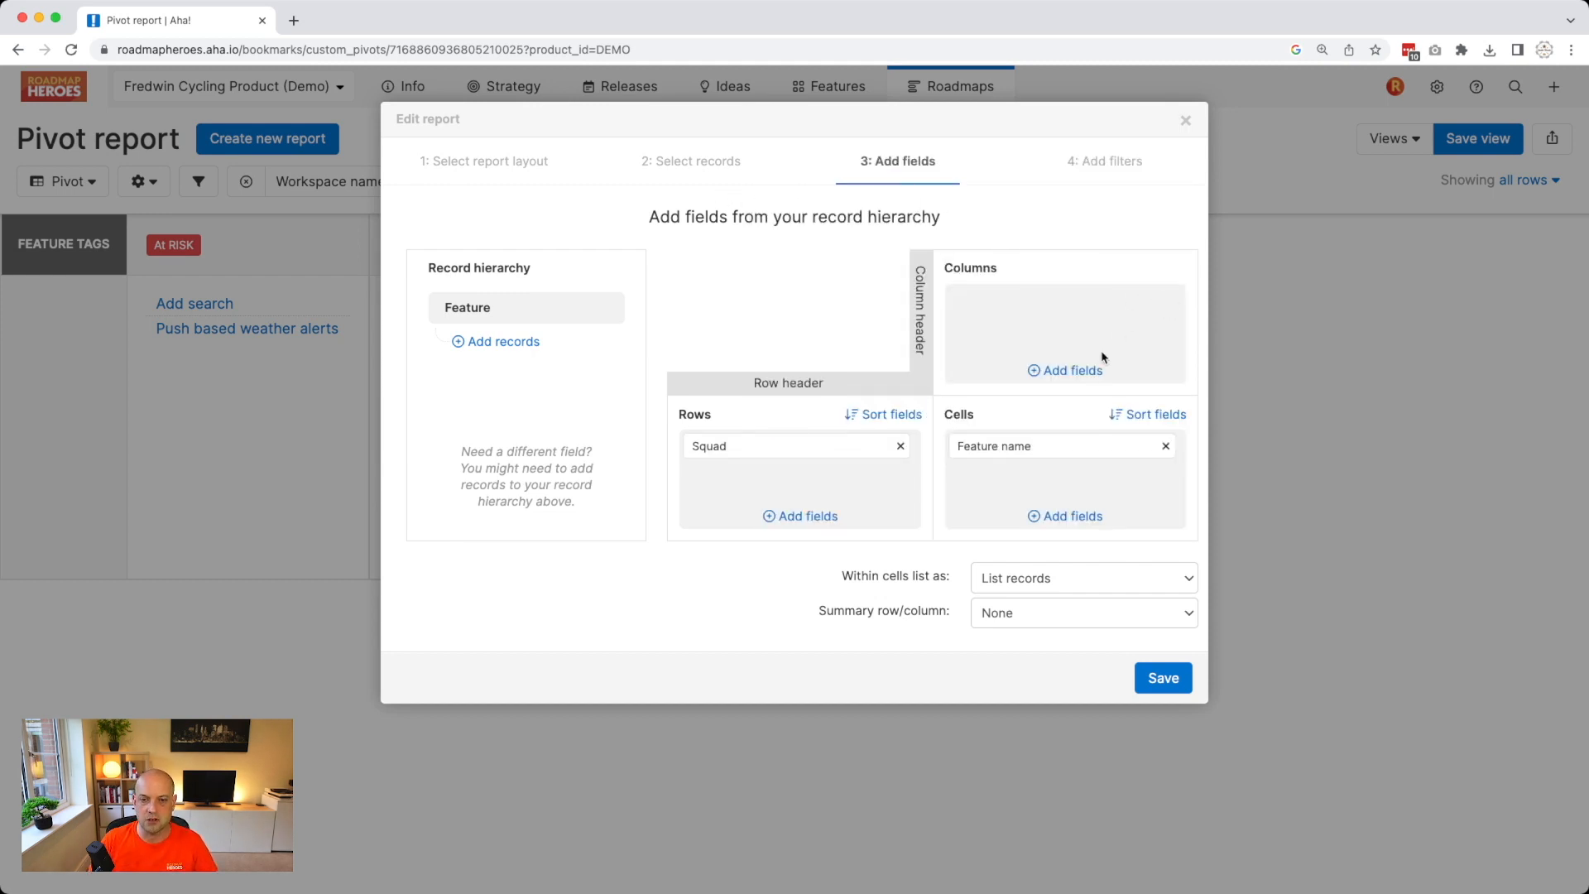
left_click(1084, 370)
left_click(902, 423)
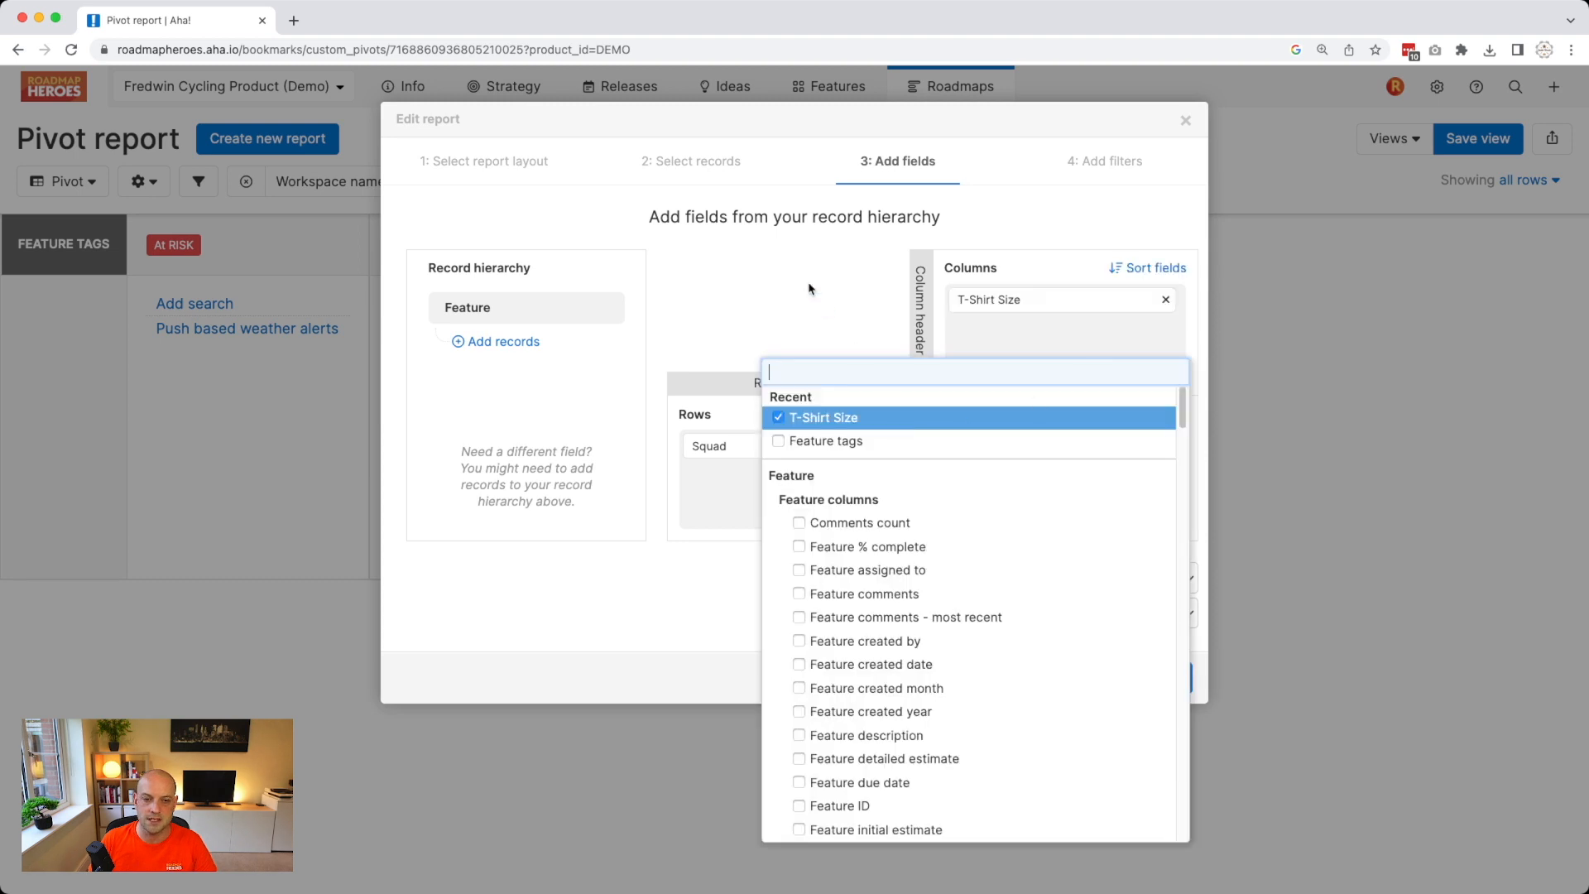
left_click(809, 288)
left_click(1169, 678)
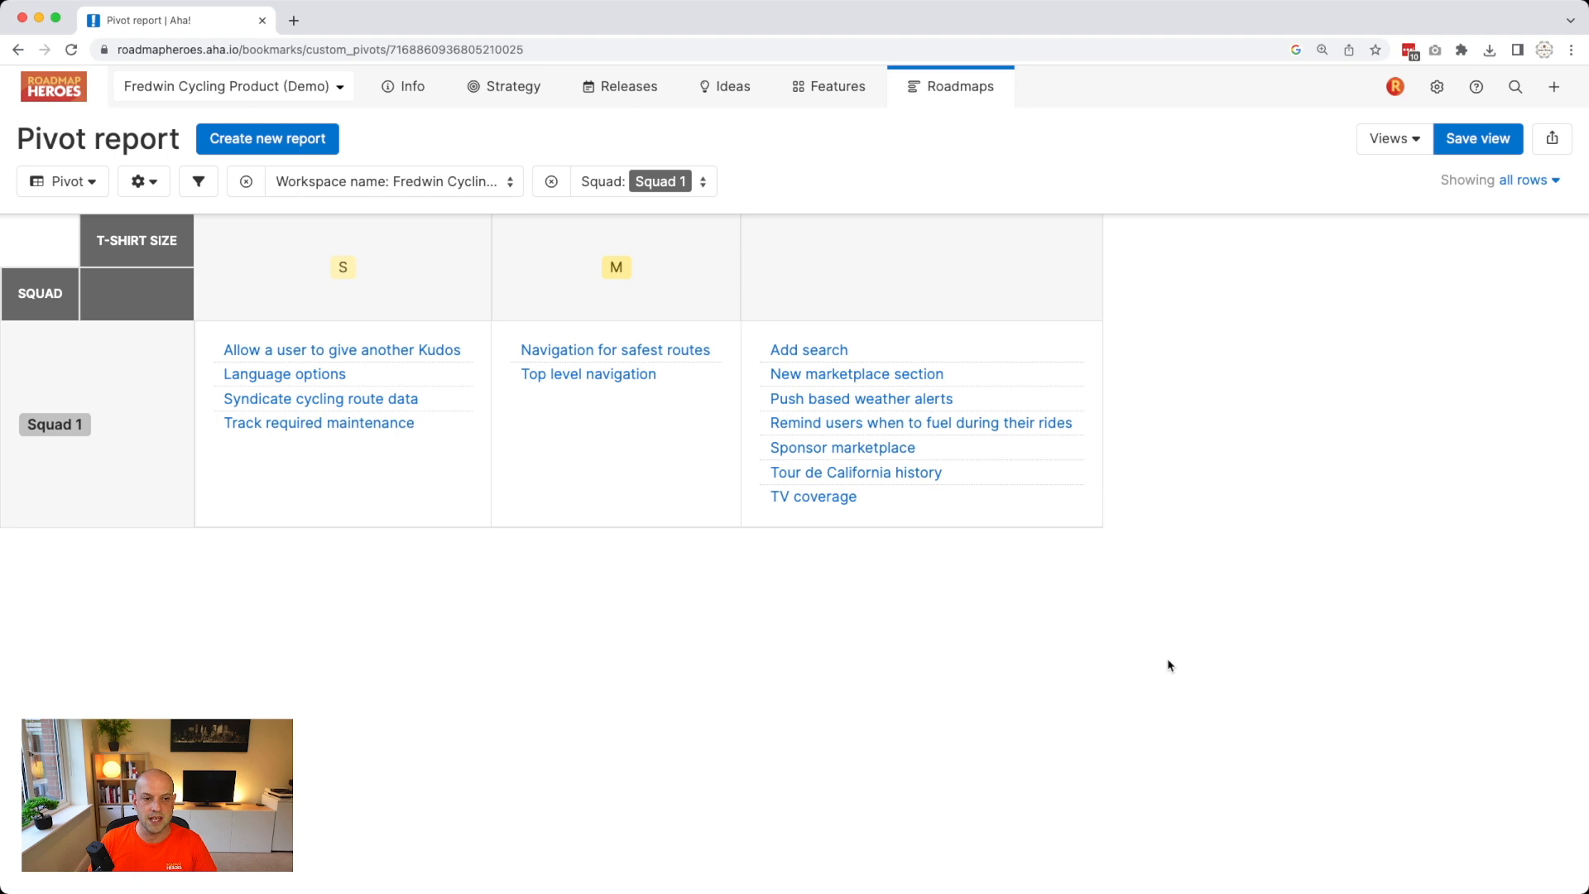
left_click(566, 181)
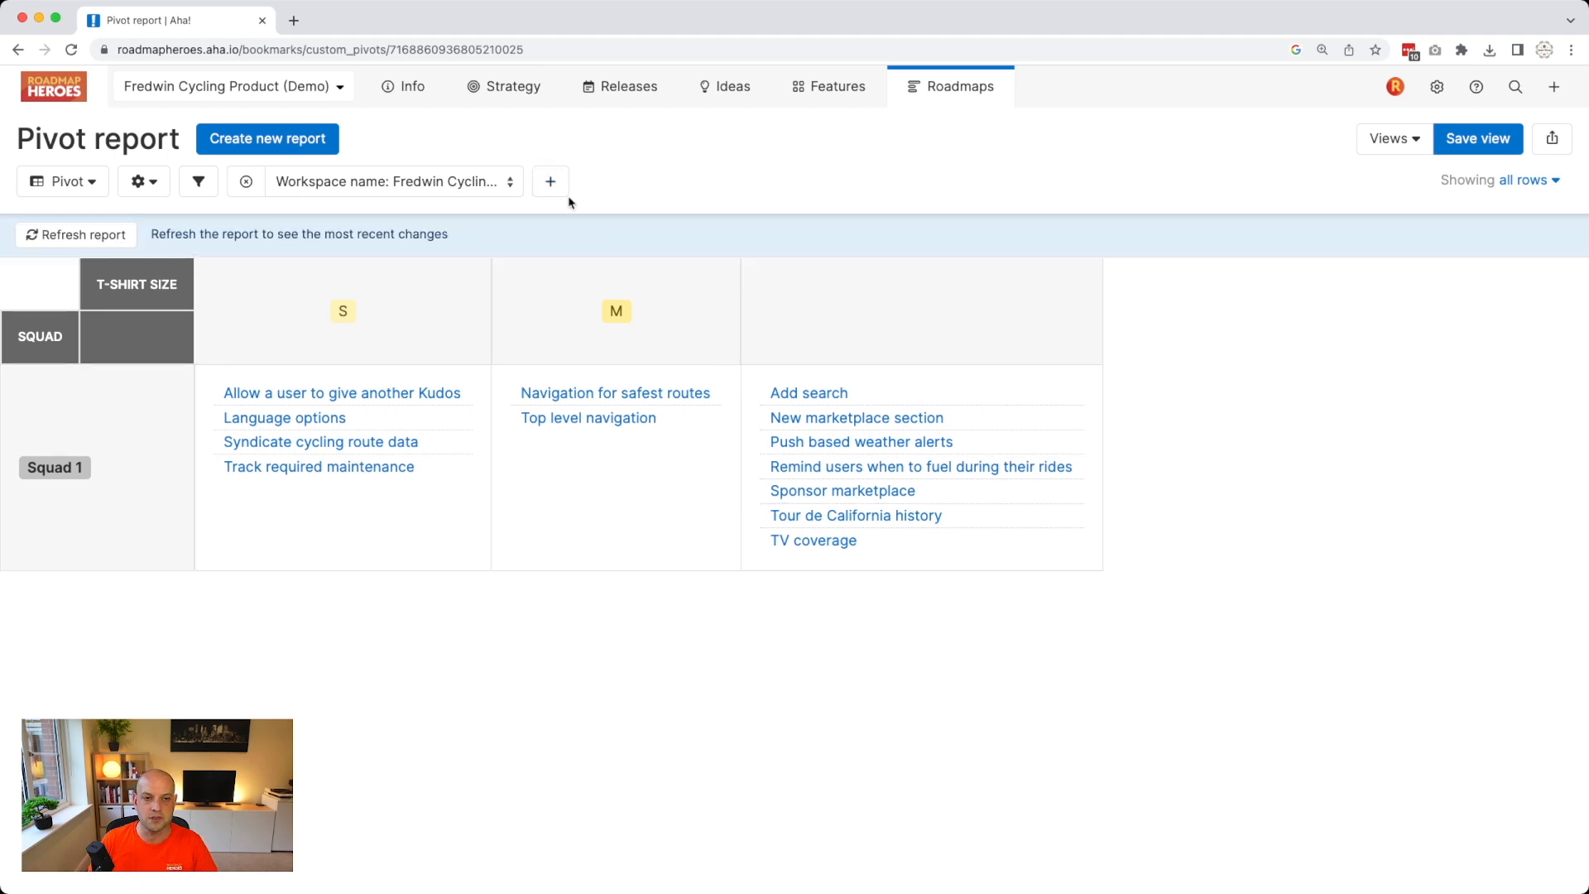
Refresh the pivot so it covers all squads, showing the new XL column and no-squad row.
left_click(98, 236)
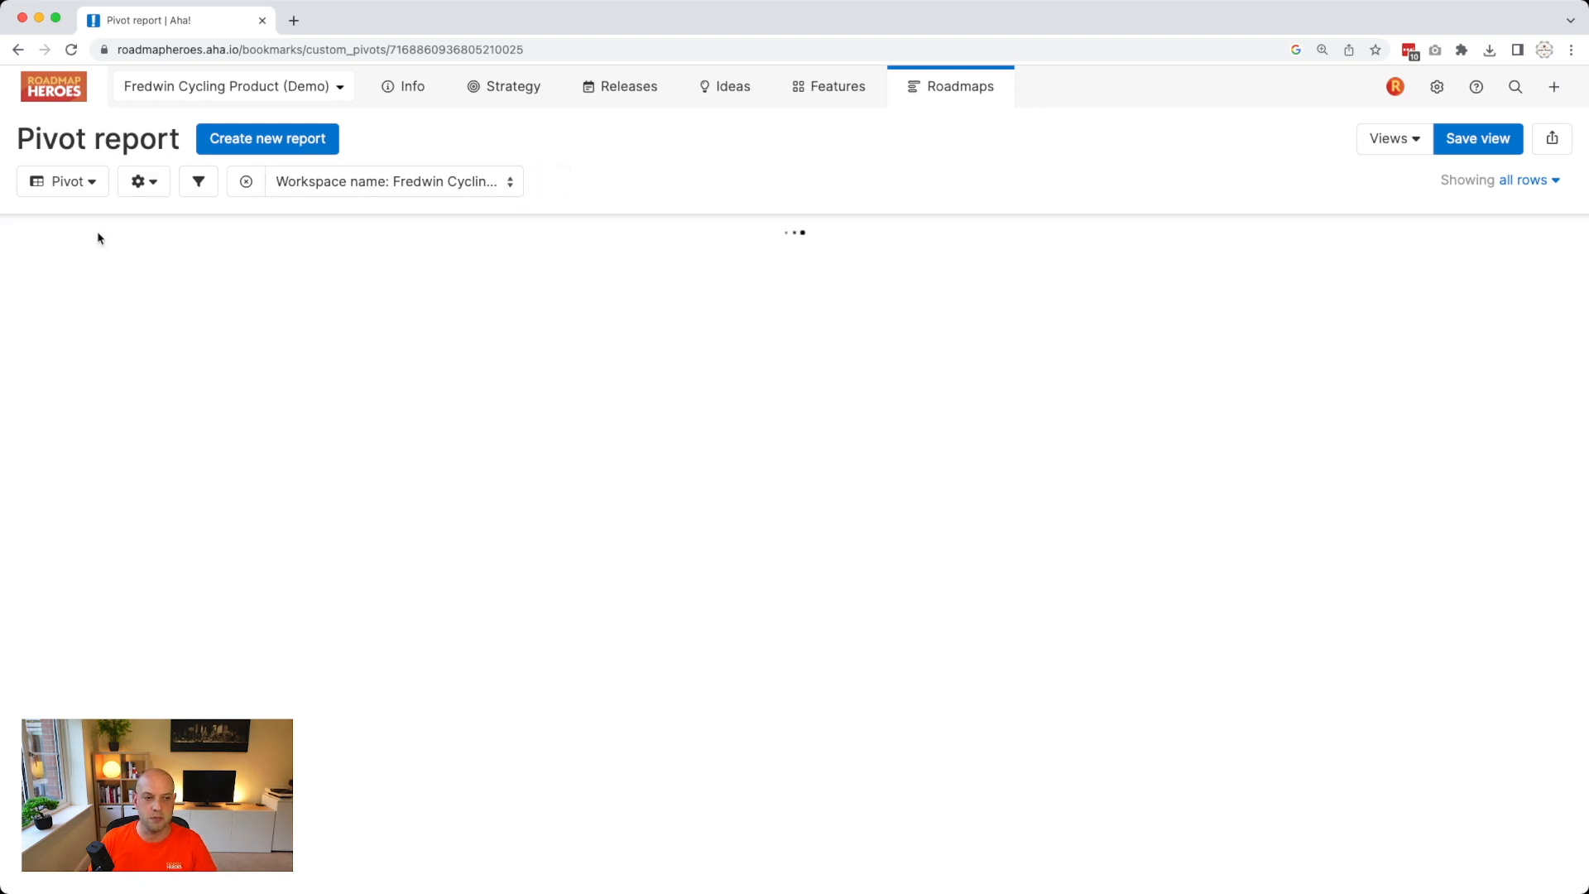
scroll(320, 407, "down", 10)
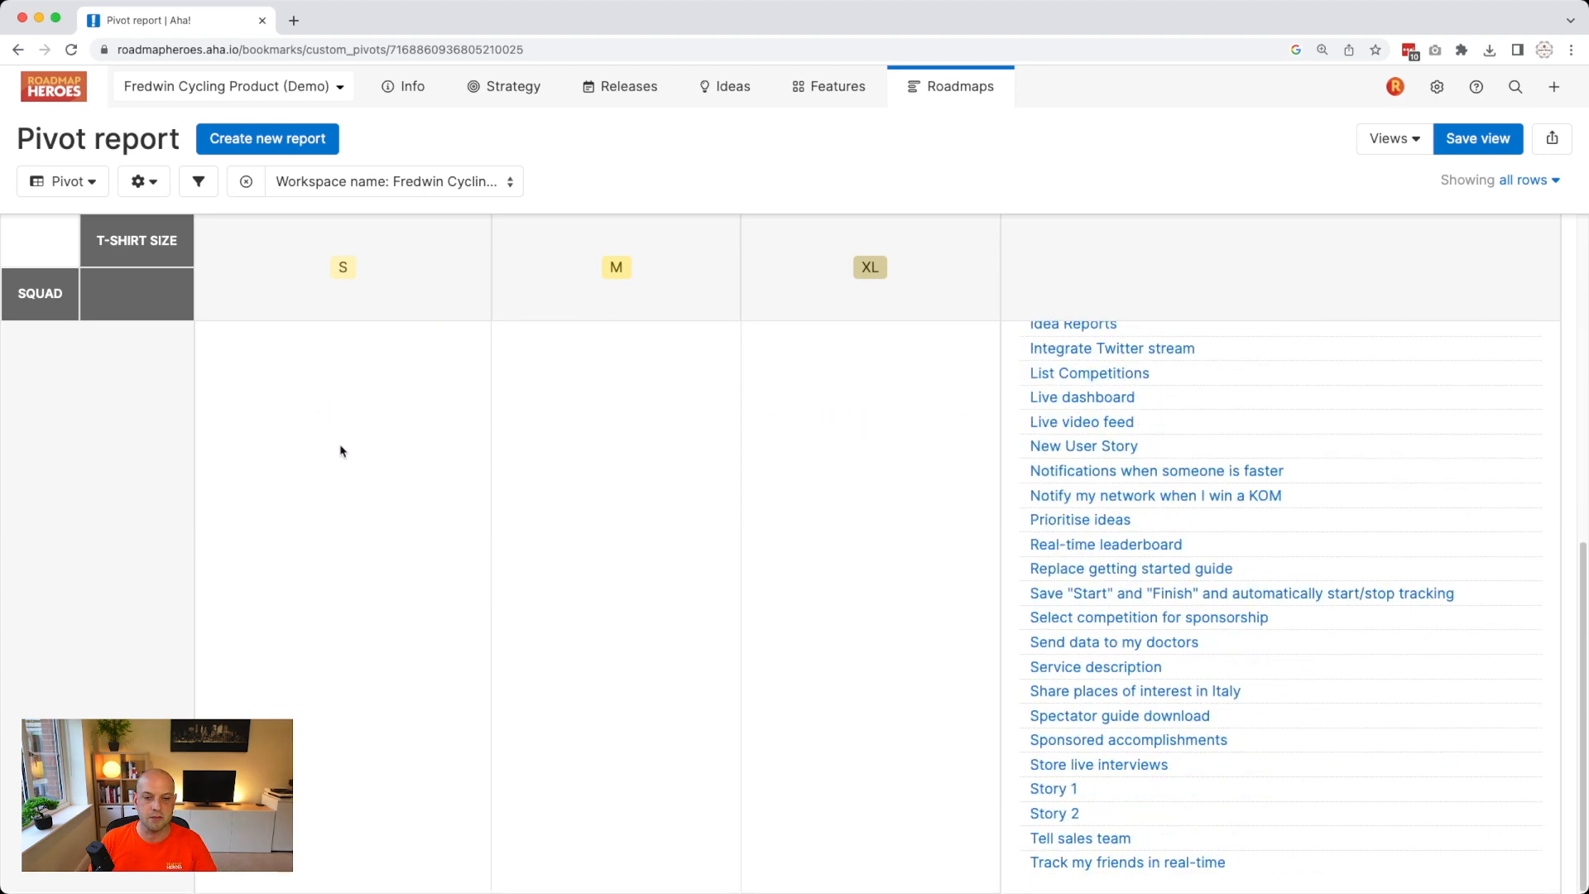
scroll(340, 451, "up", 10)
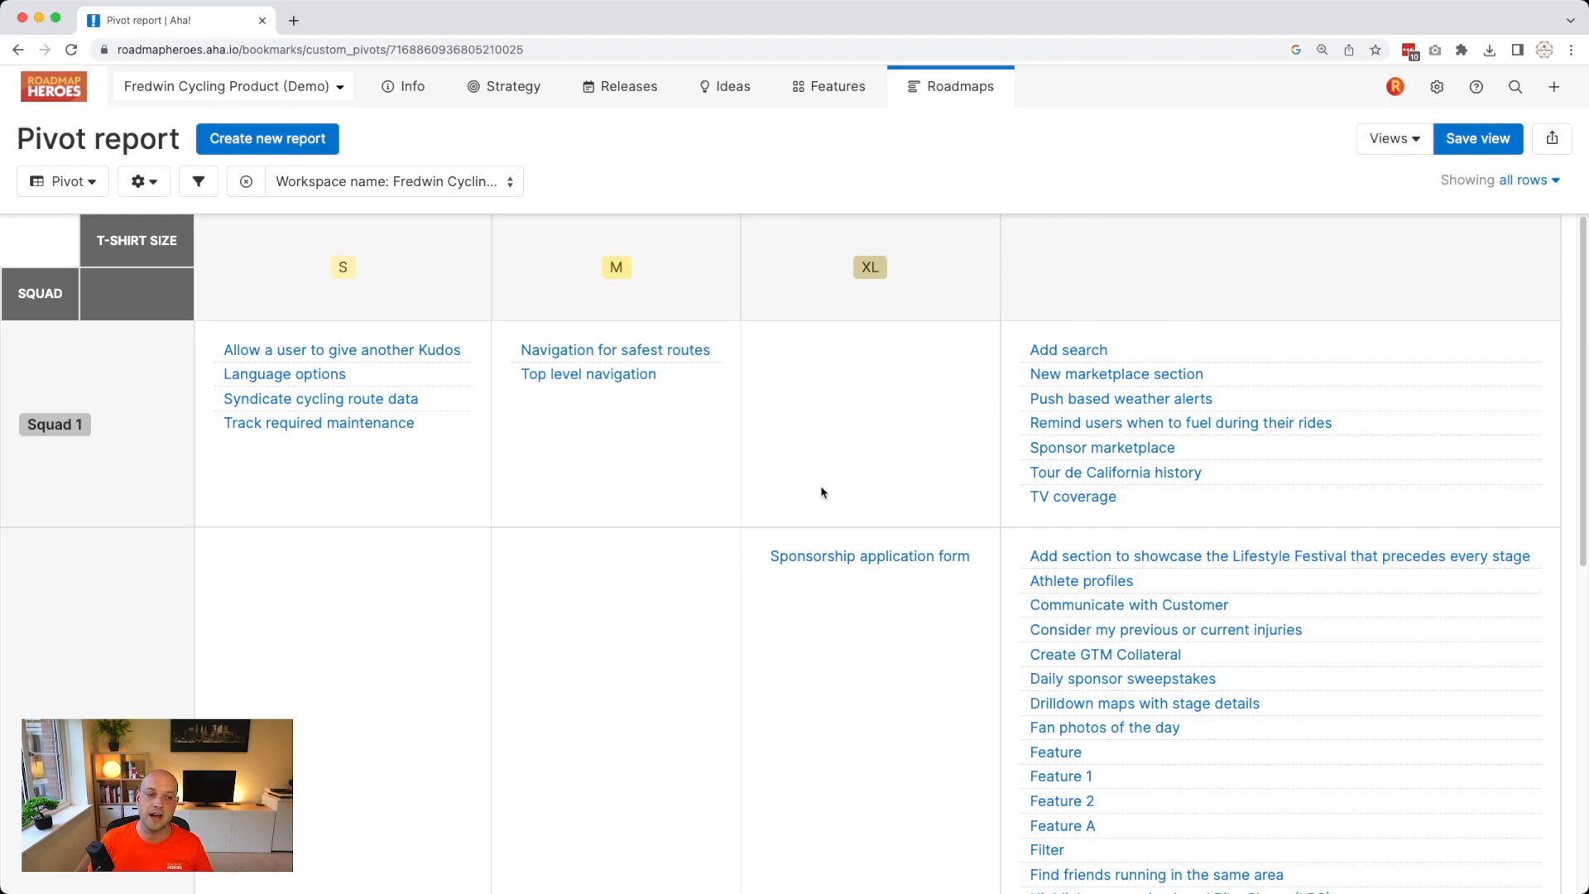
scroll(822, 492, "down", 8)
scroll(177, 680, "up", 8)
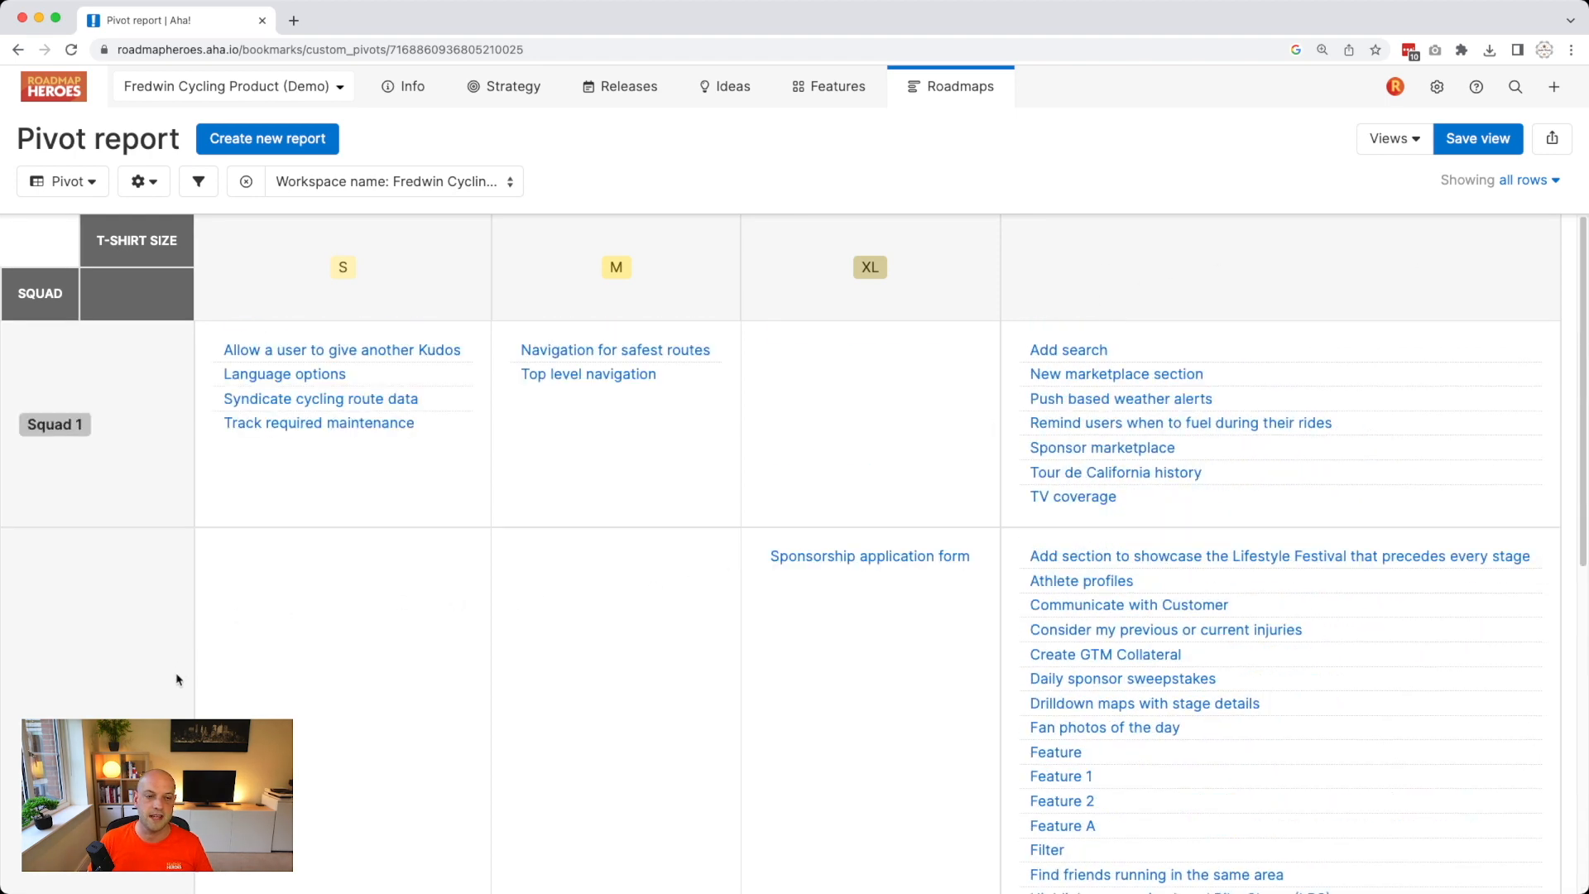